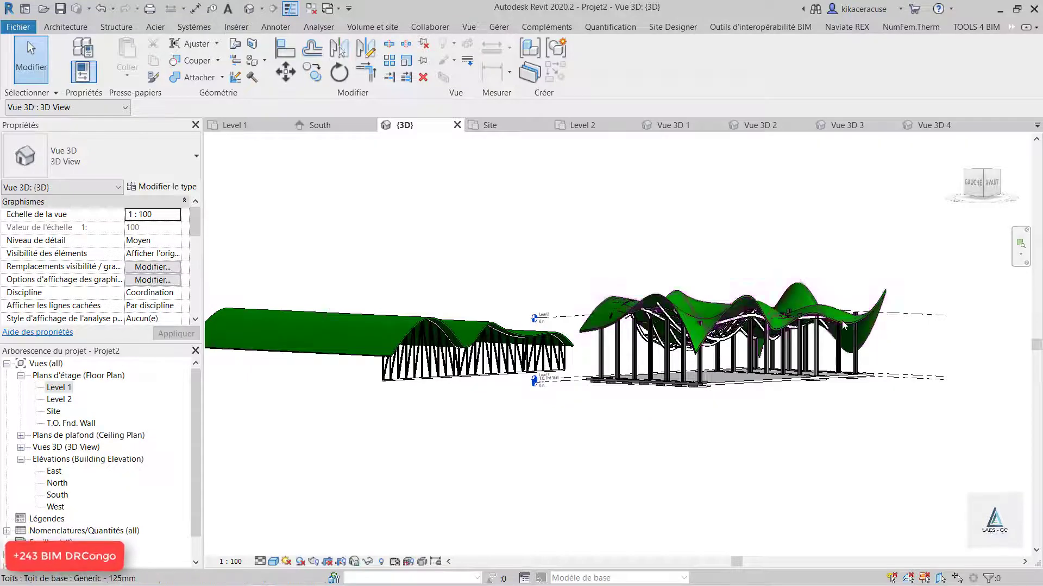
Hide the green wavy roof above the column-supported structure in the 3D view, as an individual element
{"action": "scroll", "coordinate": [842, 319], "scroll_direction": "up", "scroll_amount": 3}
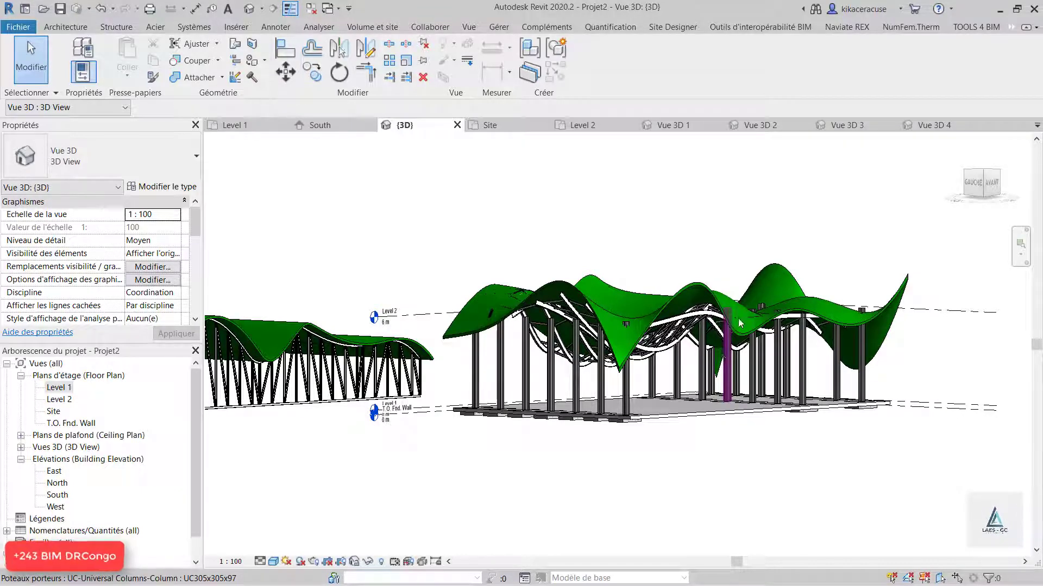
{"action": "middle_click_drag", "start_coordinate": [739, 323], "coordinate": [592, 416], "text": "shift"}
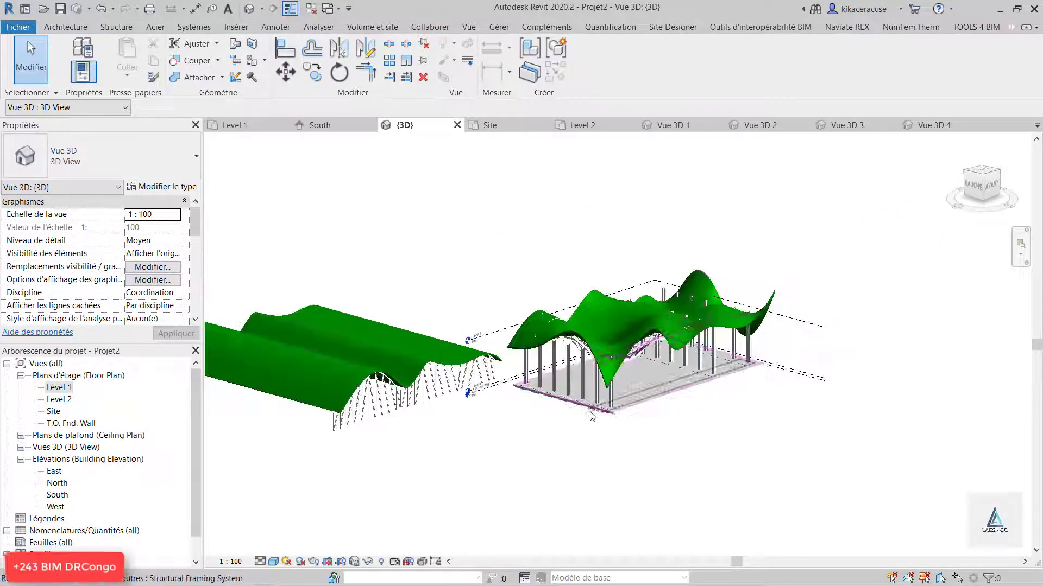
{"action": "scroll", "coordinate": [541, 423], "scroll_direction": "up", "scroll_amount": 5}
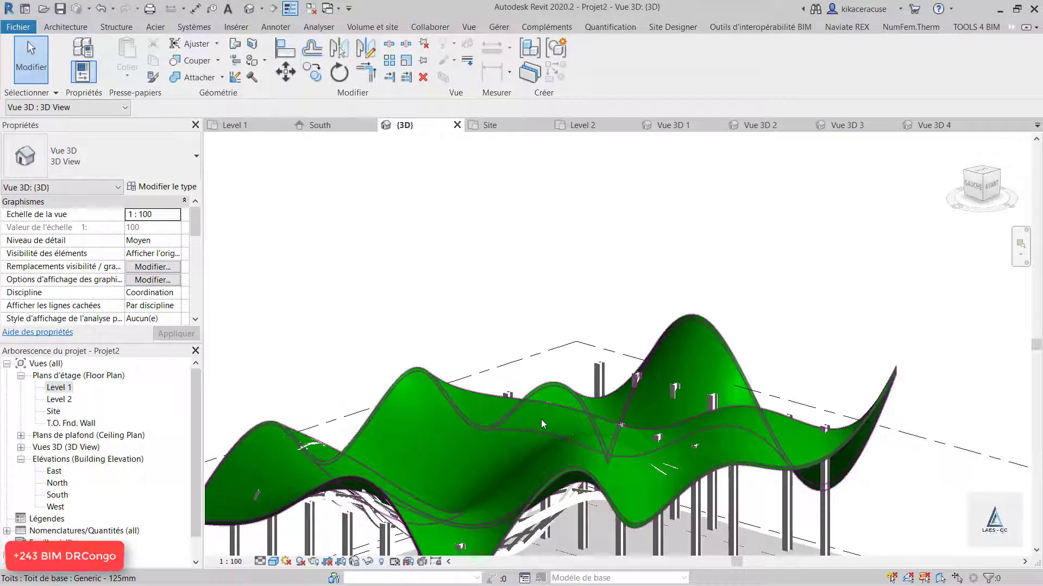
{"action": "left_click", "coordinate": [541, 419]}
{"action": "right_click", "coordinate": [541, 419]}
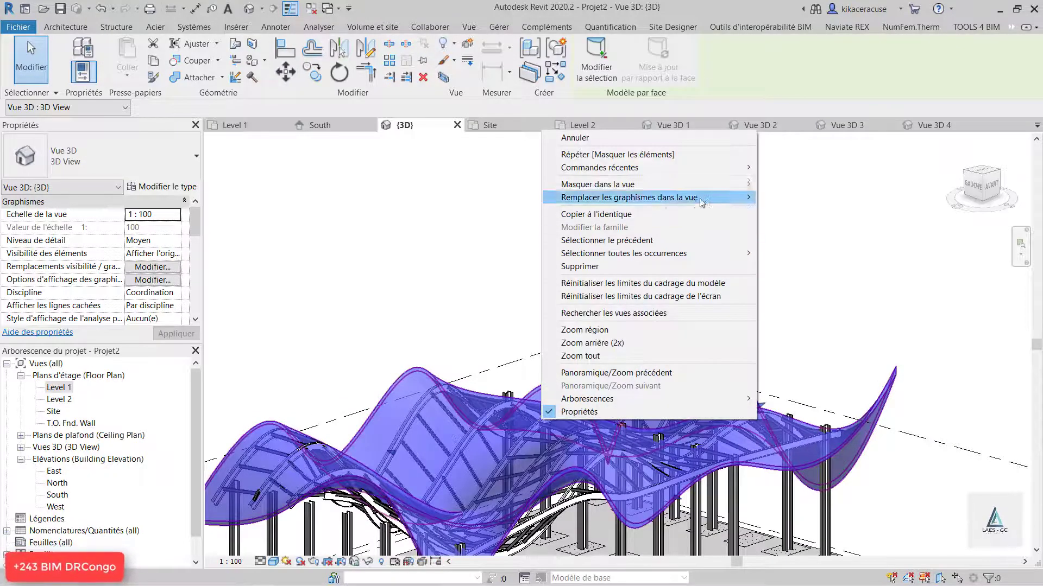
{"action": "mouse_move", "coordinate": [751, 184]}
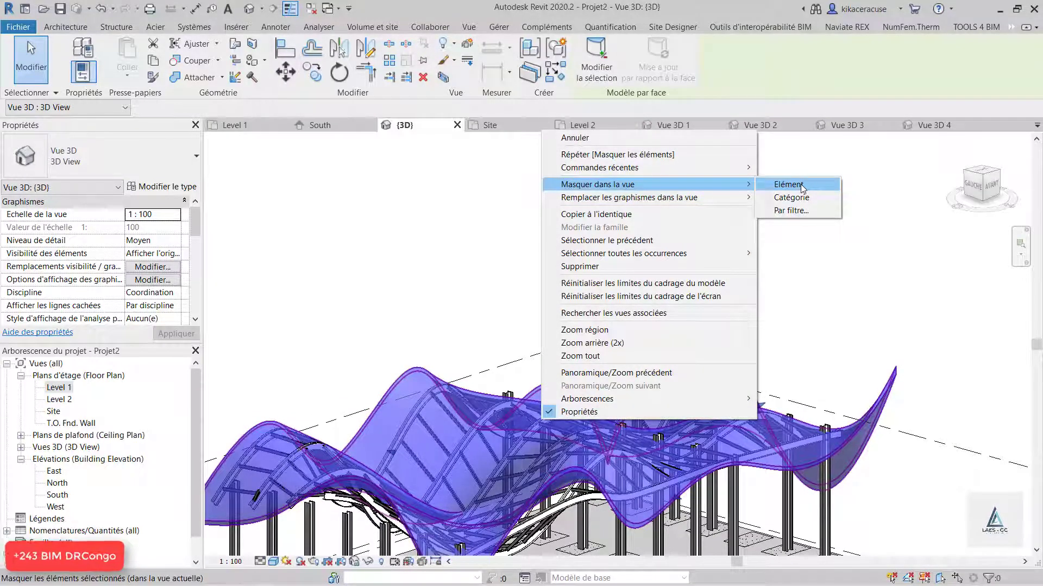
{"action": "left_click", "coordinate": [788, 185]}
Examine the exposed curved beams, cross members and columns of the structure from several sides and at close range
{"action": "scroll", "coordinate": [689, 242], "scroll_direction": "down", "scroll_amount": 4}
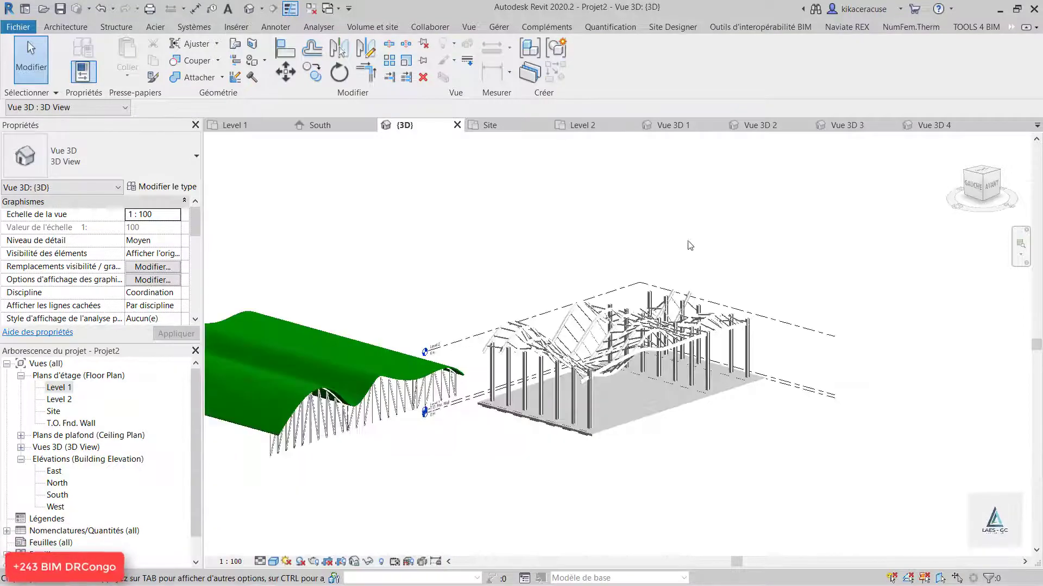
{"action": "middle_click_drag", "start_coordinate": [689, 246], "coordinate": [535, 255], "text": "shift"}
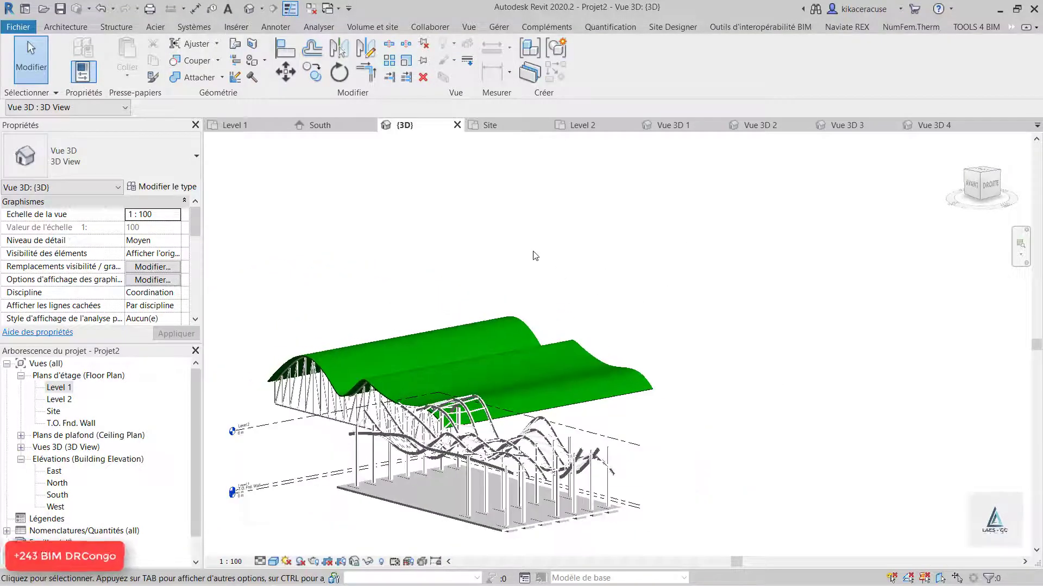
{"action": "scroll", "coordinate": [506, 347], "scroll_direction": "up", "scroll_amount": 6}
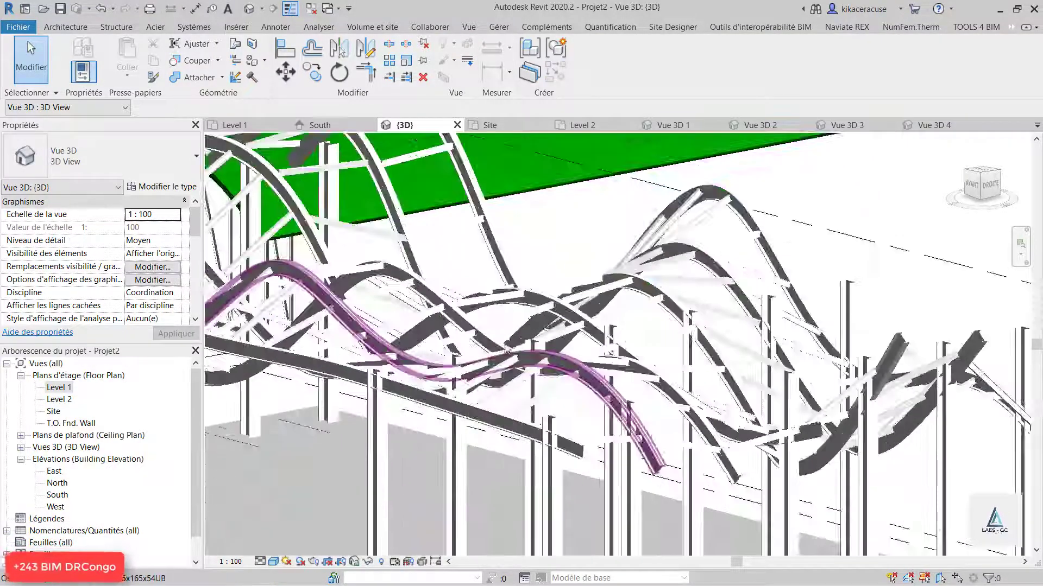
{"action": "scroll", "coordinate": [506, 347], "scroll_direction": "down", "scroll_amount": 6}
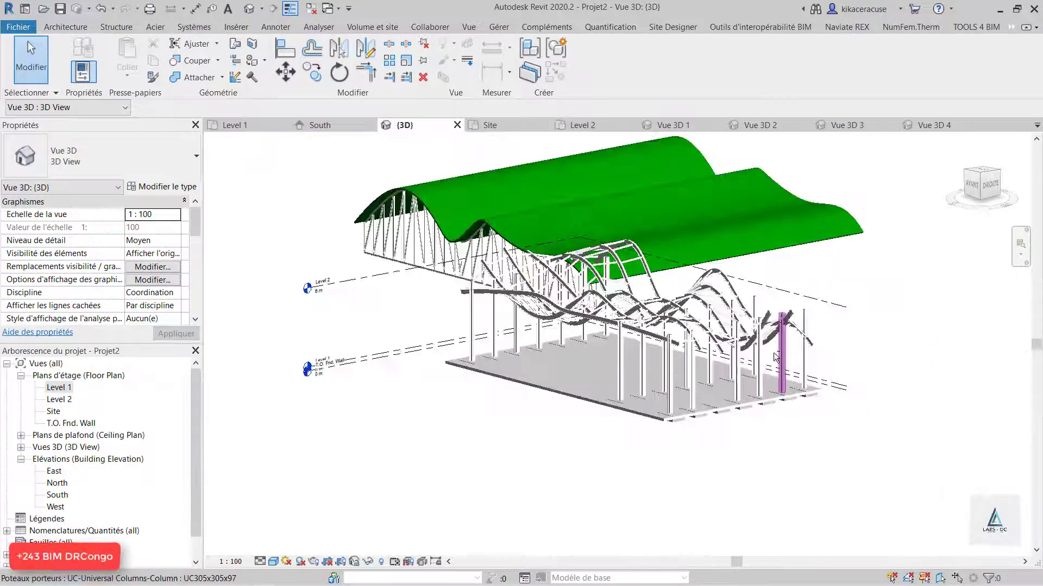
{"action": "middle_click_drag", "start_coordinate": [506, 347], "coordinate": [673, 369], "text": "shift"}
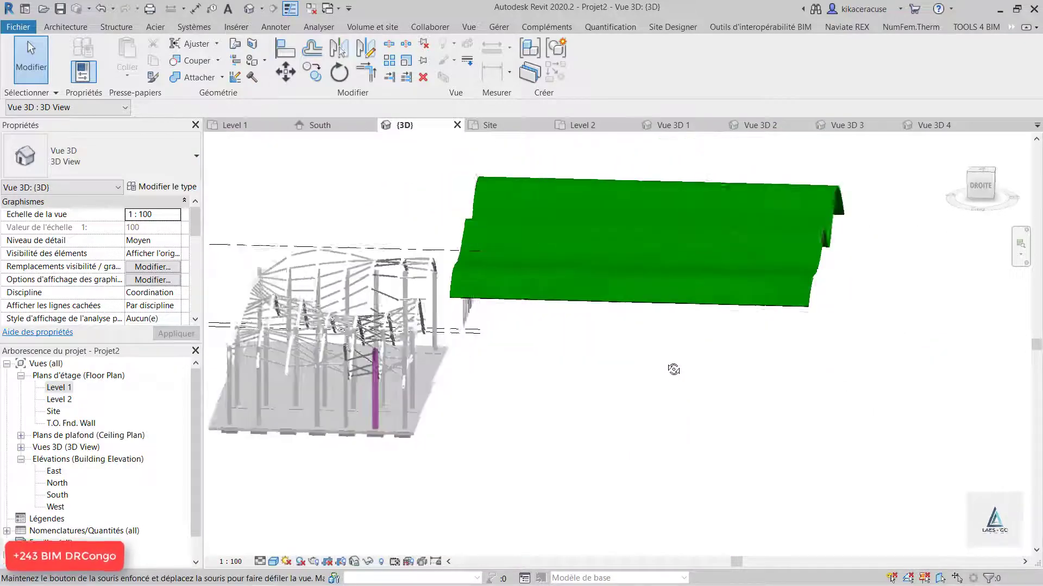
{"action": "scroll", "coordinate": [221, 316], "scroll_direction": "up", "scroll_amount": 8}
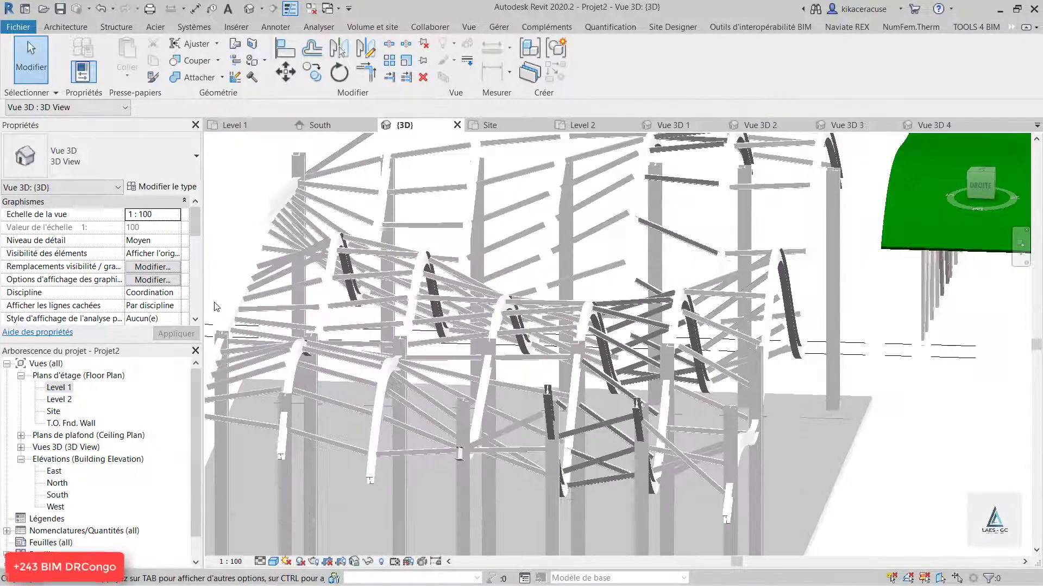
{"action": "scroll", "coordinate": [217, 307], "scroll_direction": "up", "scroll_amount": 3}
{"action": "scroll", "coordinate": [240, 304], "scroll_direction": "down", "scroll_amount": 6}
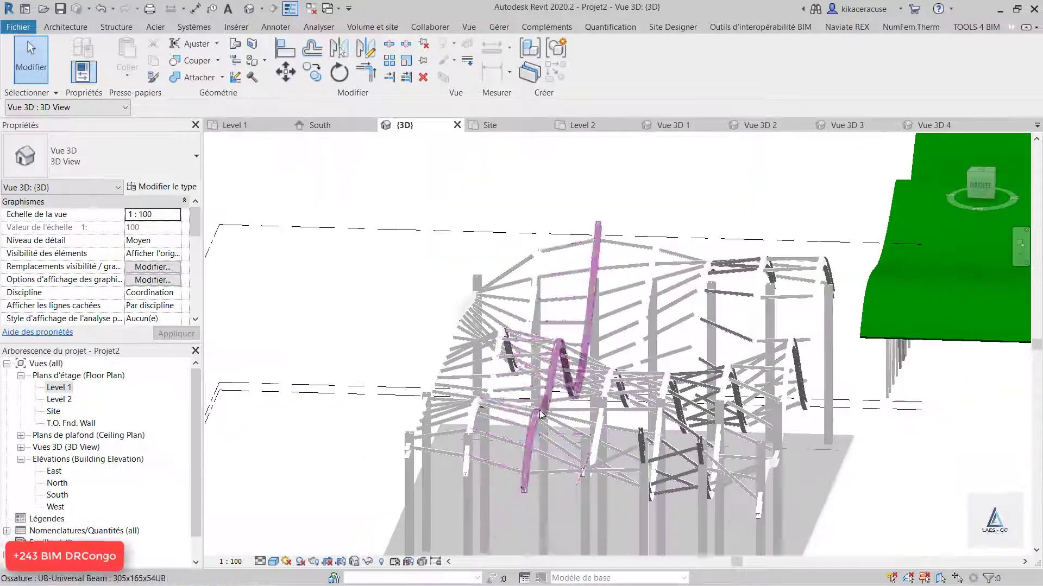
{"action": "middle_click_drag", "start_coordinate": [434, 353], "coordinate": [594, 412]}
{"action": "scroll", "coordinate": [593, 412], "scroll_direction": "down", "scroll_amount": 10}
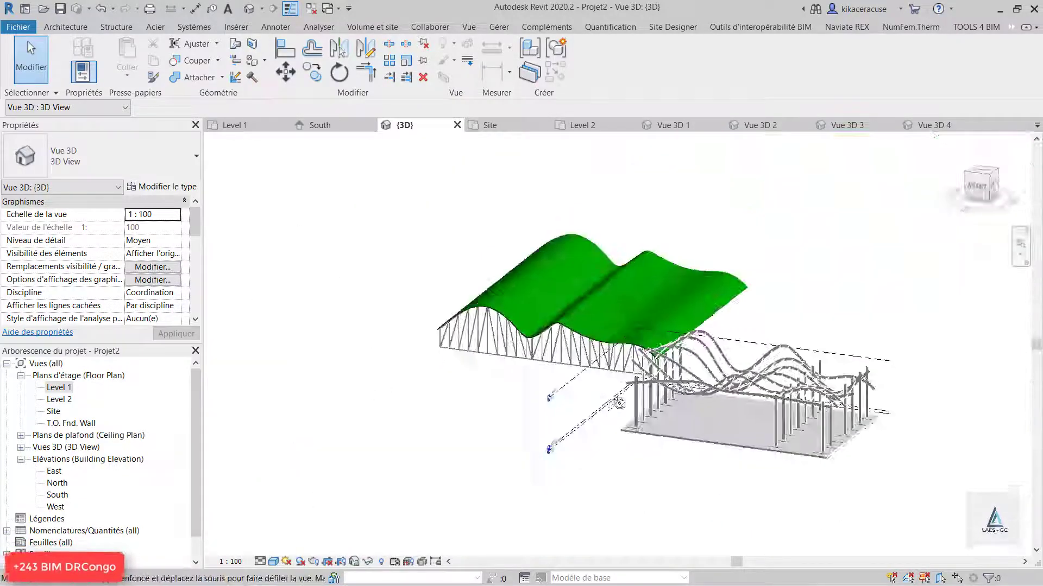
{"action": "scroll", "coordinate": [916, 224], "scroll_direction": "up", "scroll_amount": 5}
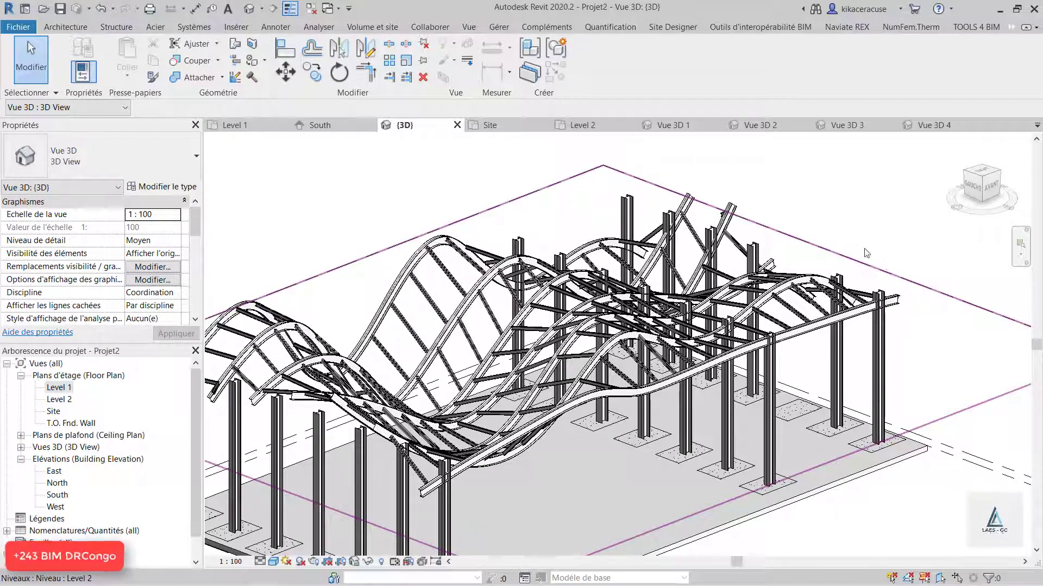
{"action": "scroll", "coordinate": [866, 253], "scroll_direction": "down", "scroll_amount": 3}
{"action": "middle_click_drag", "start_coordinate": [763, 326], "coordinate": [941, 323], "text": "shift"}
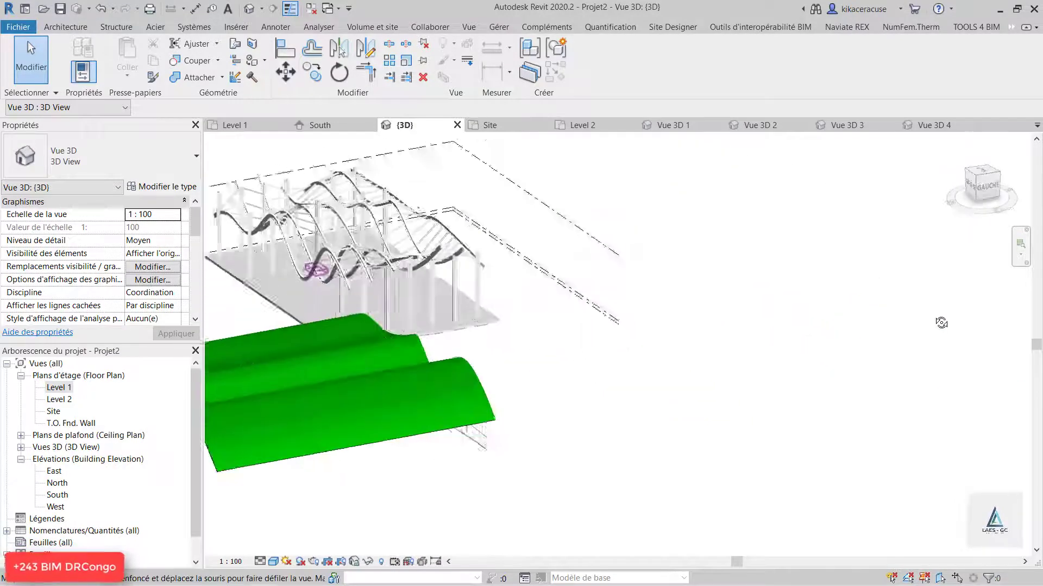
{"action": "scroll", "coordinate": [931, 360], "scroll_direction": "down", "scroll_amount": 2}
{"action": "middle_click_drag", "start_coordinate": [641, 355], "coordinate": [790, 367], "text": "shift"}
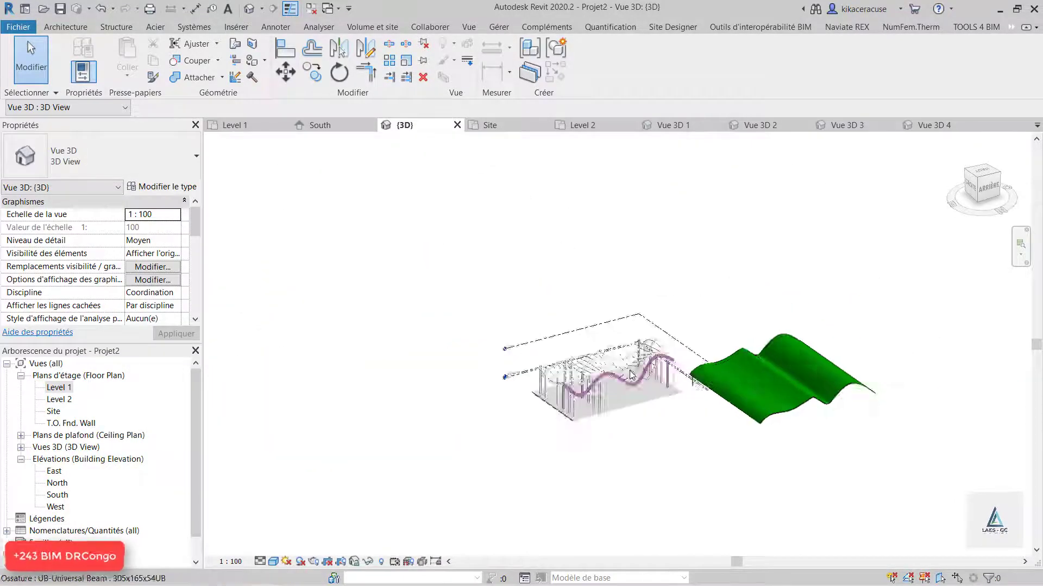
{"action": "scroll", "coordinate": [632, 374], "scroll_direction": "up", "scroll_amount": 8}
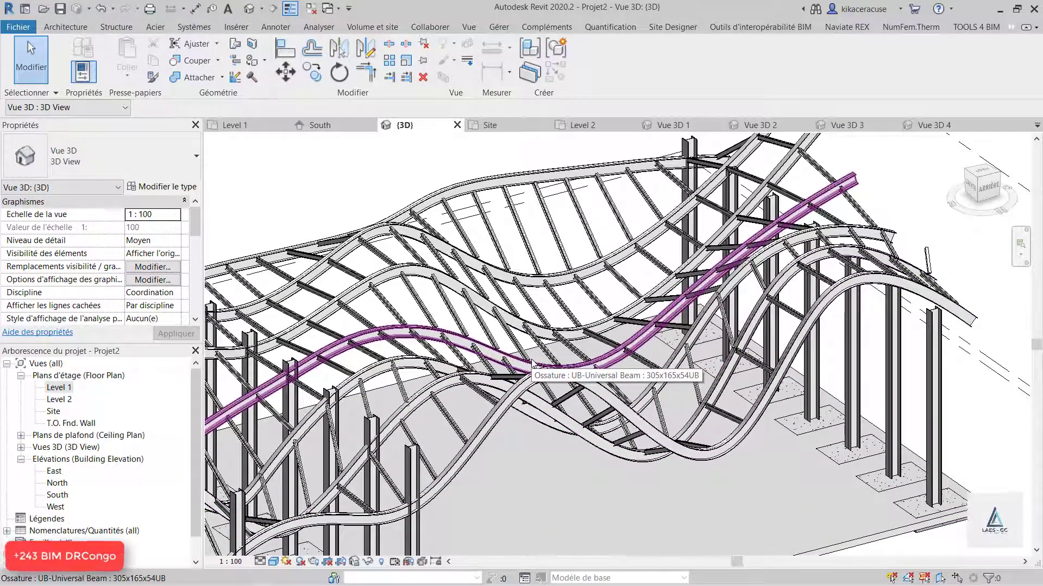
{"action": "scroll", "coordinate": [532, 364], "scroll_direction": "down", "scroll_amount": 6}
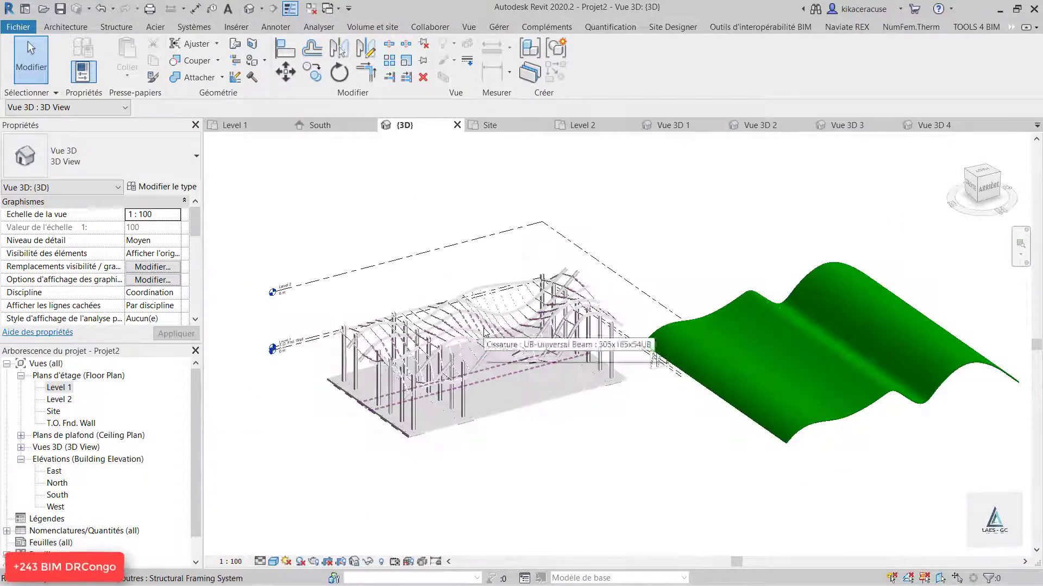
Examine the second wavy green roof and the truss that follows its curved front edge
{"action": "middle_click_drag", "start_coordinate": [511, 339], "coordinate": [455, 351], "text": "shift"}
{"action": "scroll", "coordinate": [564, 353], "scroll_direction": "up", "scroll_amount": 6}
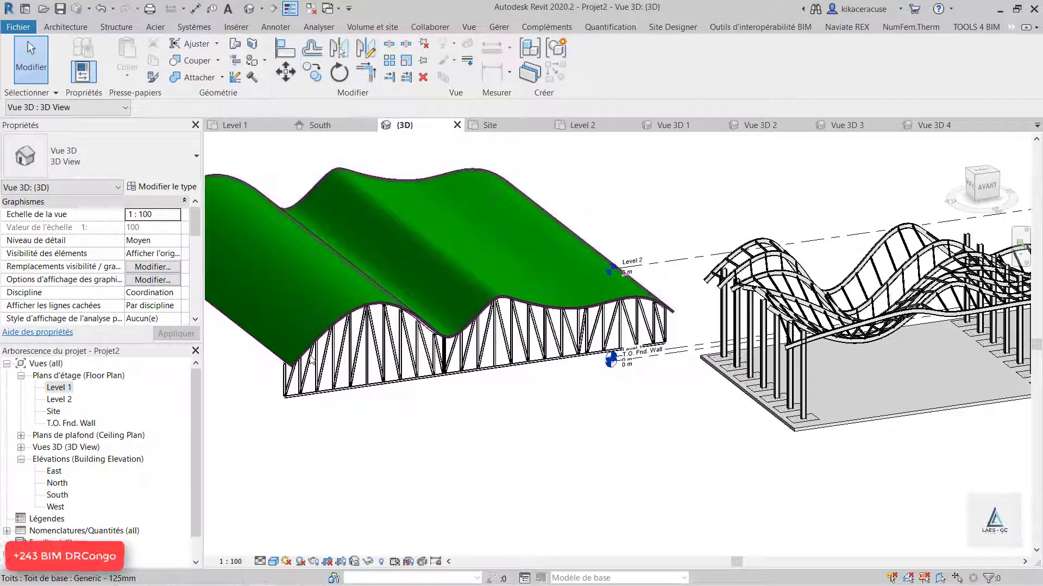
{"action": "scroll", "coordinate": [297, 356], "scroll_direction": "up", "scroll_amount": 4}
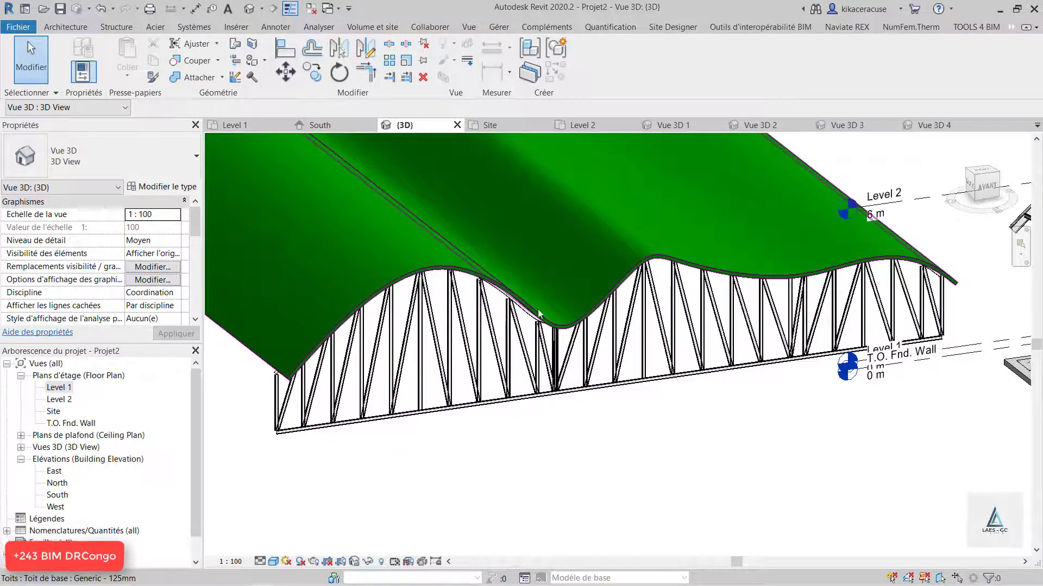
{"action": "scroll", "coordinate": [539, 314], "scroll_direction": "down", "scroll_amount": 3}
{"action": "scroll", "coordinate": [471, 198], "scroll_direction": "up", "scroll_amount": 5}
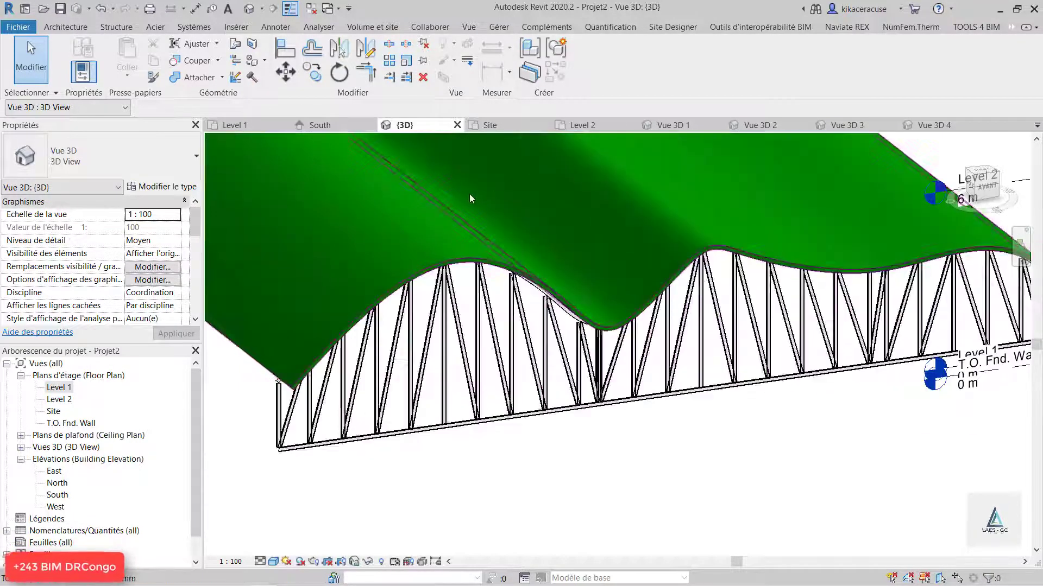
{"action": "scroll", "coordinate": [637, 299], "scroll_direction": "down", "scroll_amount": 3}
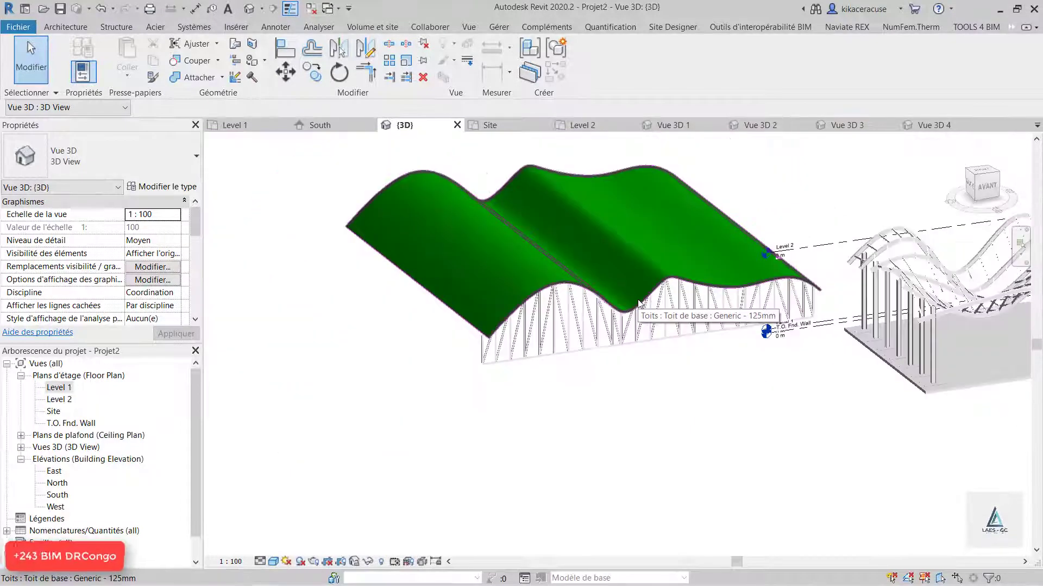
{"action": "scroll", "coordinate": [839, 287], "scroll_direction": "up", "scroll_amount": 4}
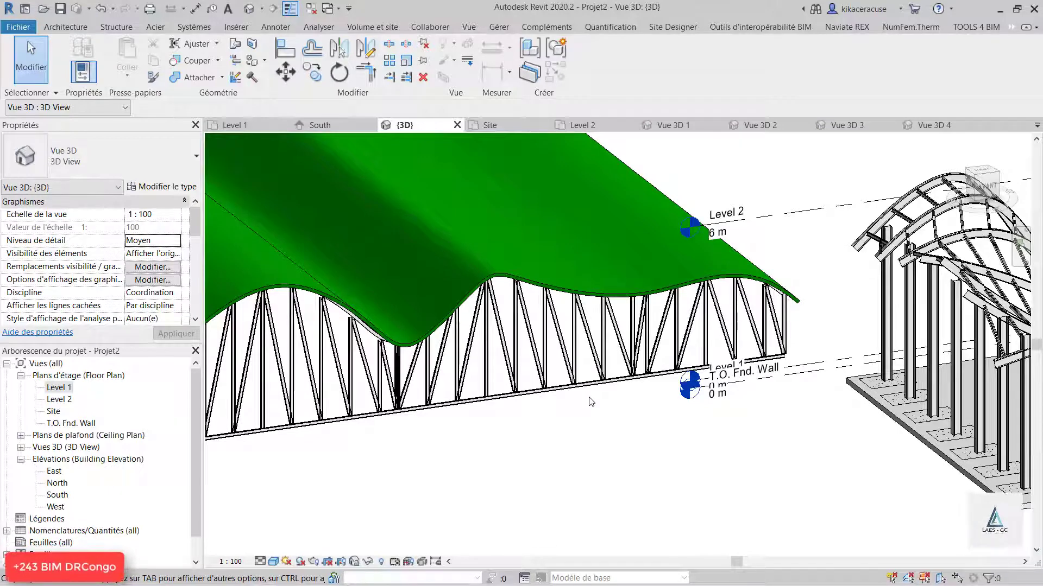
Review the perspective views Vue 3D 1, Vue 3D 2, Vue 3D 3 and Vue 3D 4 one after another
{"action": "left_click", "coordinate": [673, 125]}
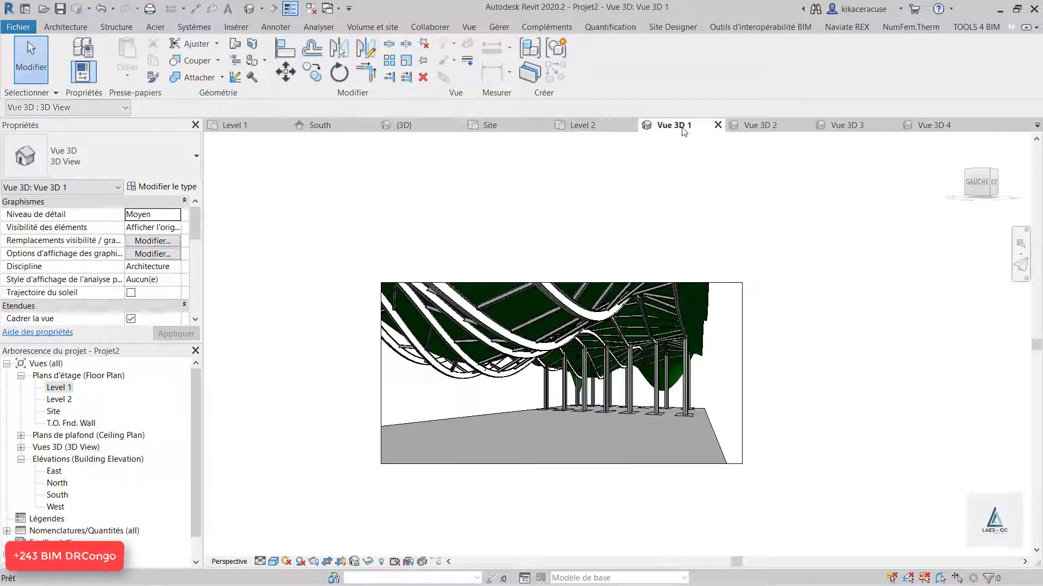
{"action": "left_click", "coordinate": [760, 126]}
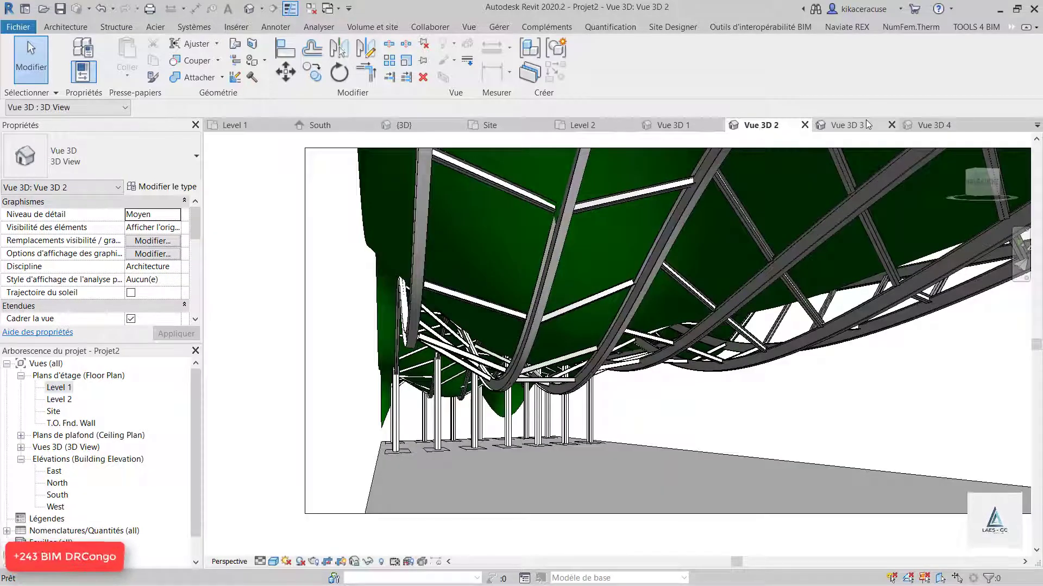
{"action": "left_click", "coordinate": [865, 121]}
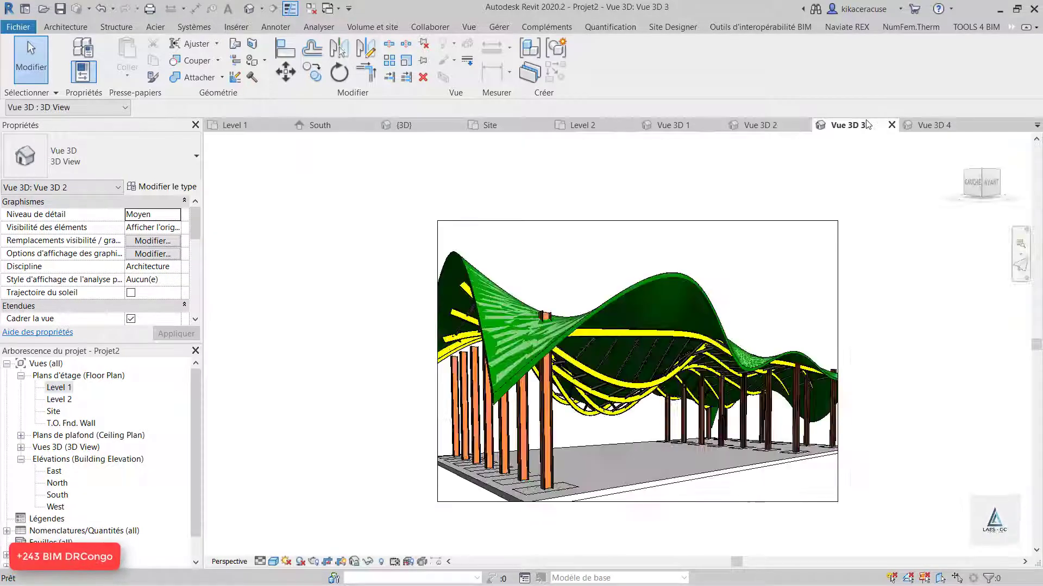
{"action": "left_click", "coordinate": [928, 128]}
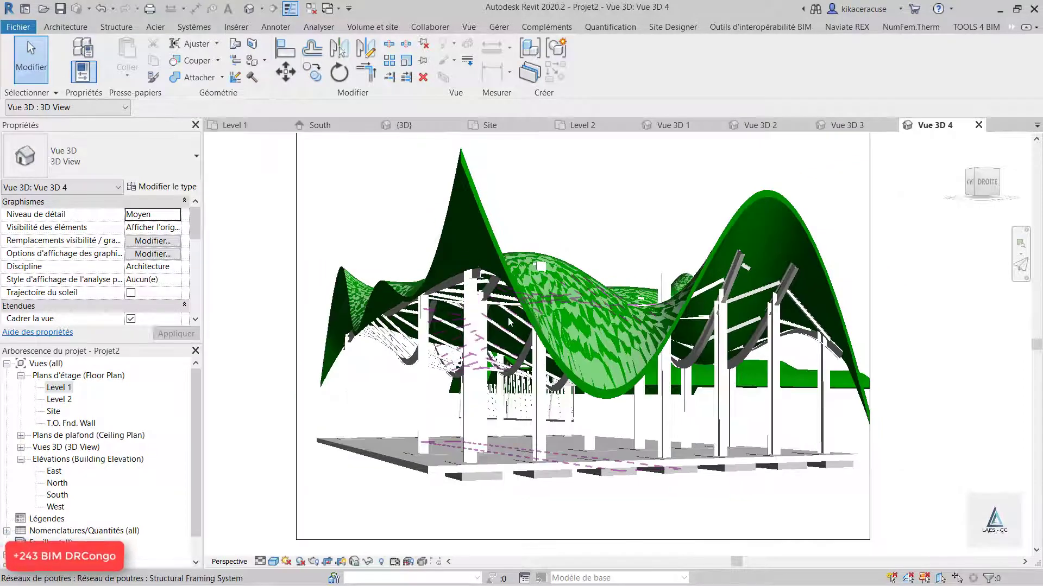
{"action": "scroll", "coordinate": [633, 465], "scroll_direction": "down", "scroll_amount": 1}
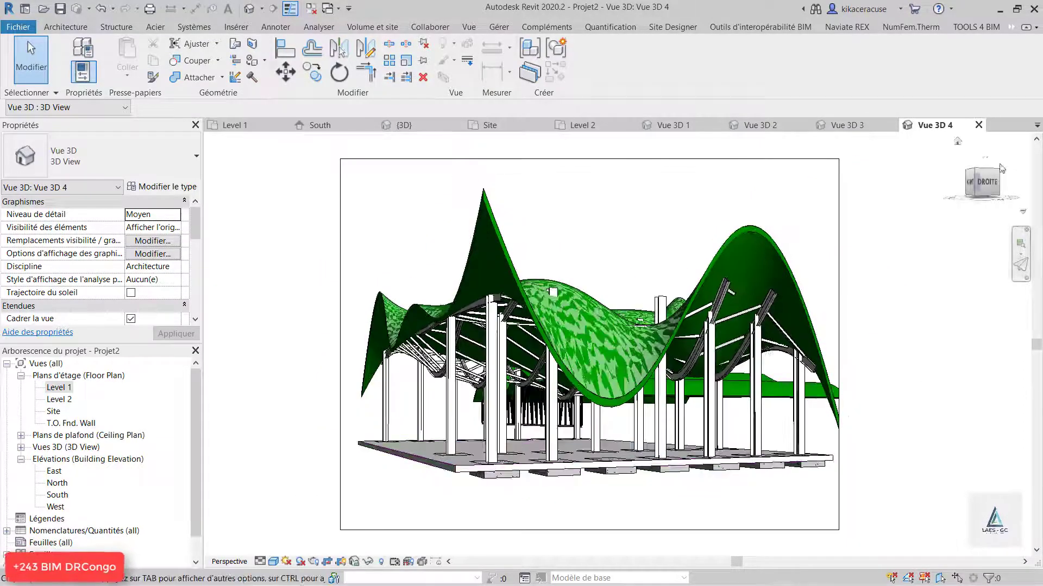
Close the views Vue 3D 4, 3, 2 and 1 and the Level 2 plan, dismissing the save reminder without saving
{"action": "left_click", "coordinate": [979, 125]}
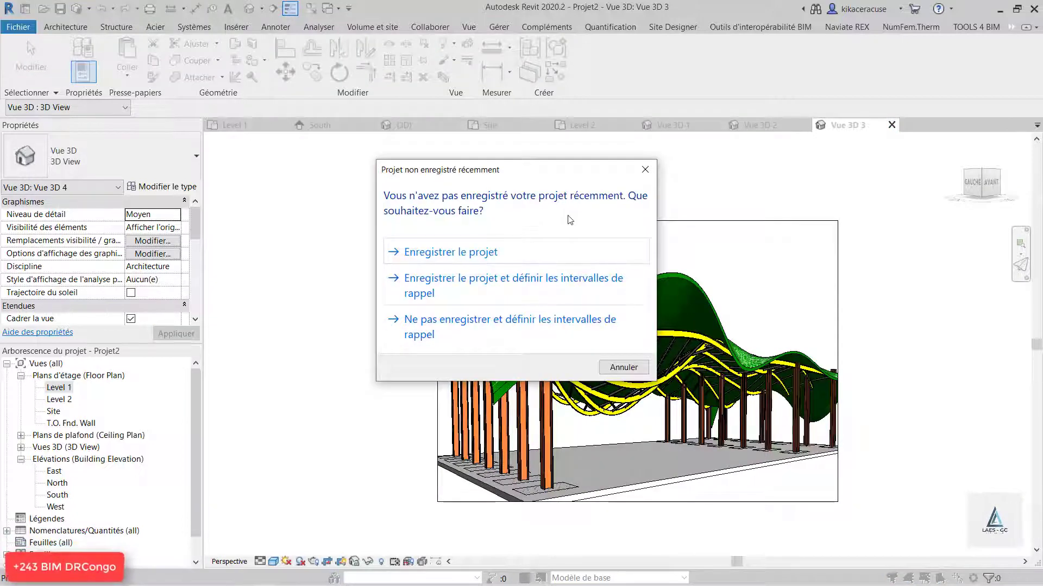
{"action": "left_click", "coordinate": [645, 170]}
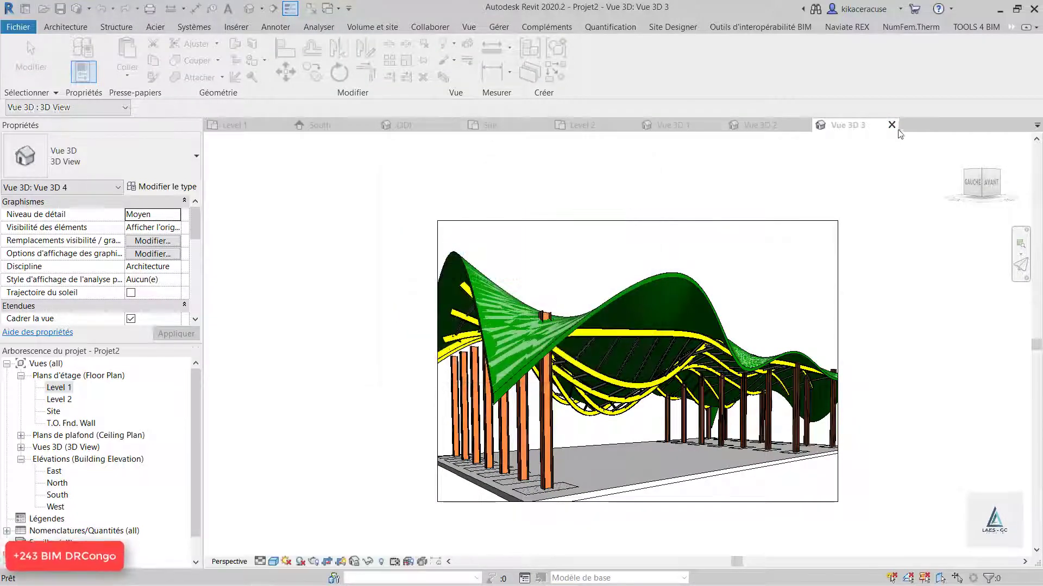
{"action": "left_click", "coordinate": [891, 126]}
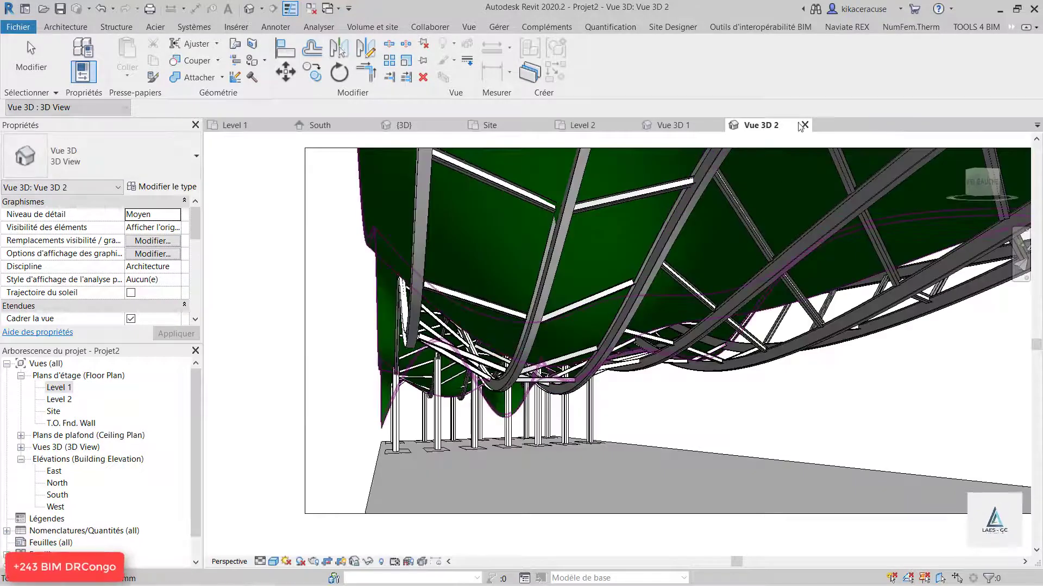
{"action": "left_click", "coordinate": [804, 126]}
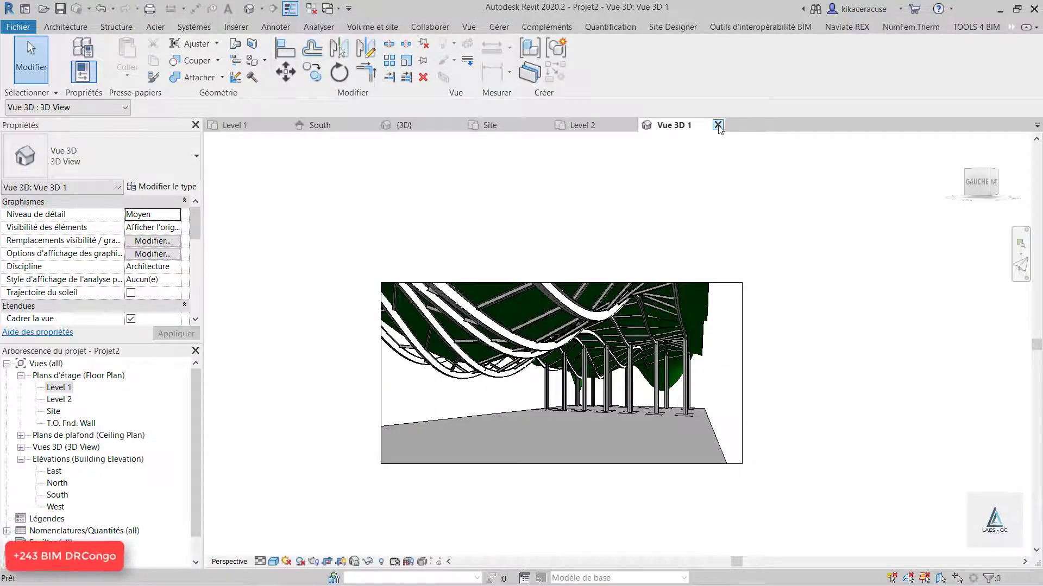
{"action": "left_click", "coordinate": [718, 126]}
{"action": "left_click", "coordinate": [631, 126]}
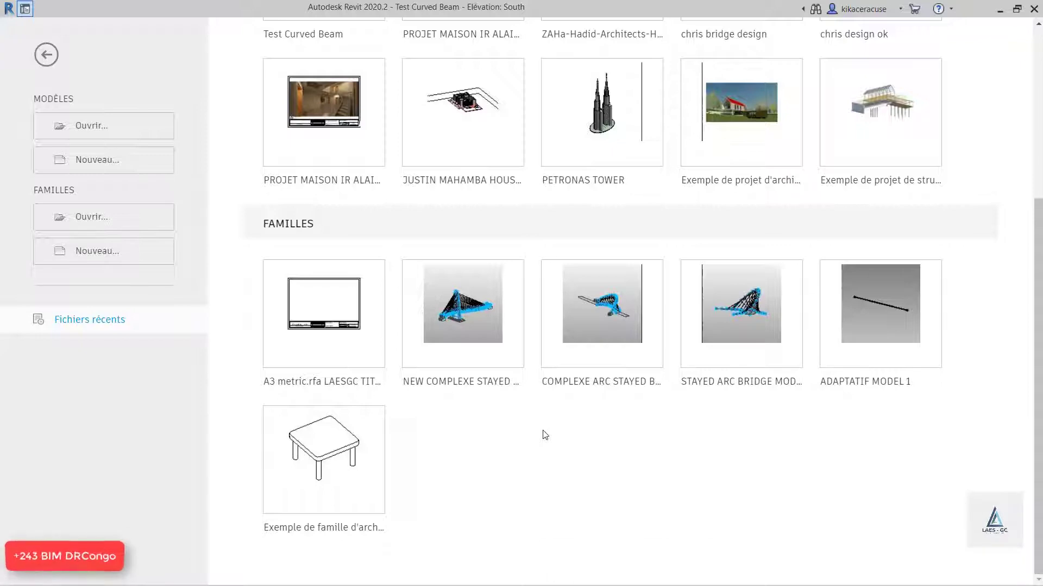
Create a new project model from the start page
{"action": "scroll", "coordinate": [560, 420], "scroll_direction": "up", "scroll_amount": 5}
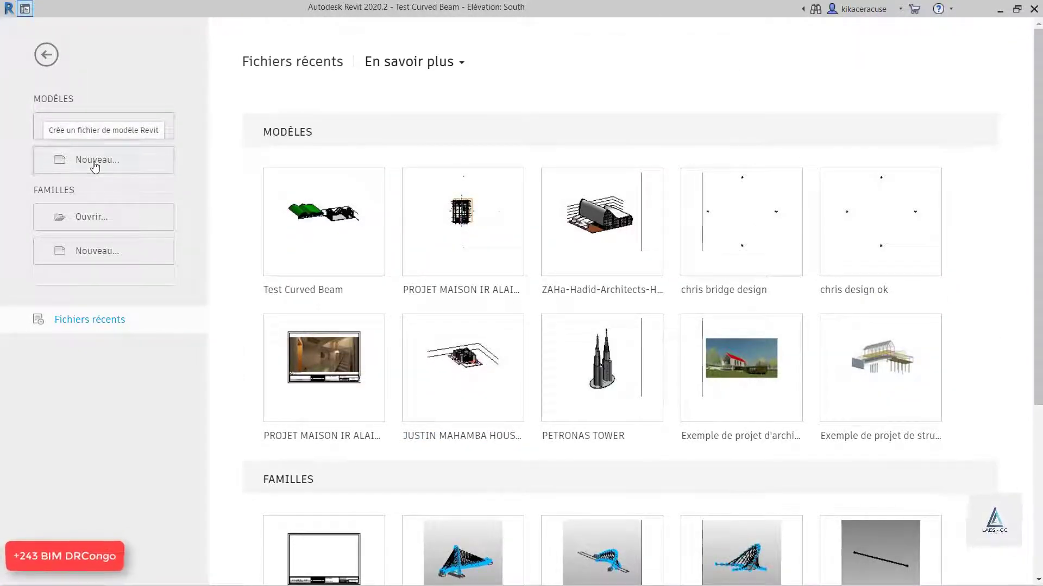
{"action": "left_click", "coordinate": [95, 163]}
{"action": "left_click", "coordinate": [496, 351]}
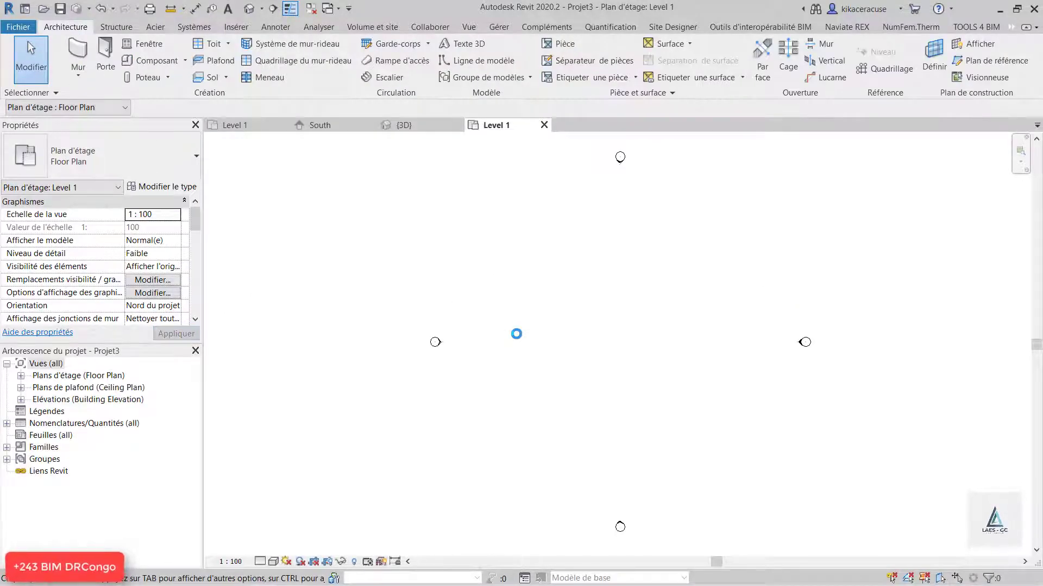
Draw a vertical grid line inside the elevation markers on the Level 1 plan, on the west side
{"action": "scroll", "coordinate": [483, 333], "scroll_direction": "up", "scroll_amount": 1}
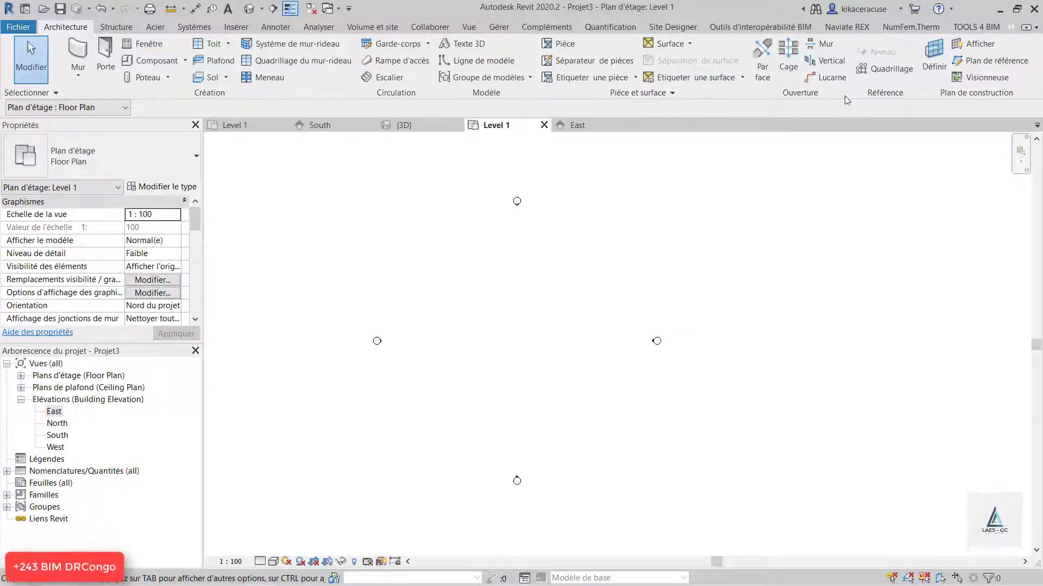
{"action": "left_click", "coordinate": [889, 69]}
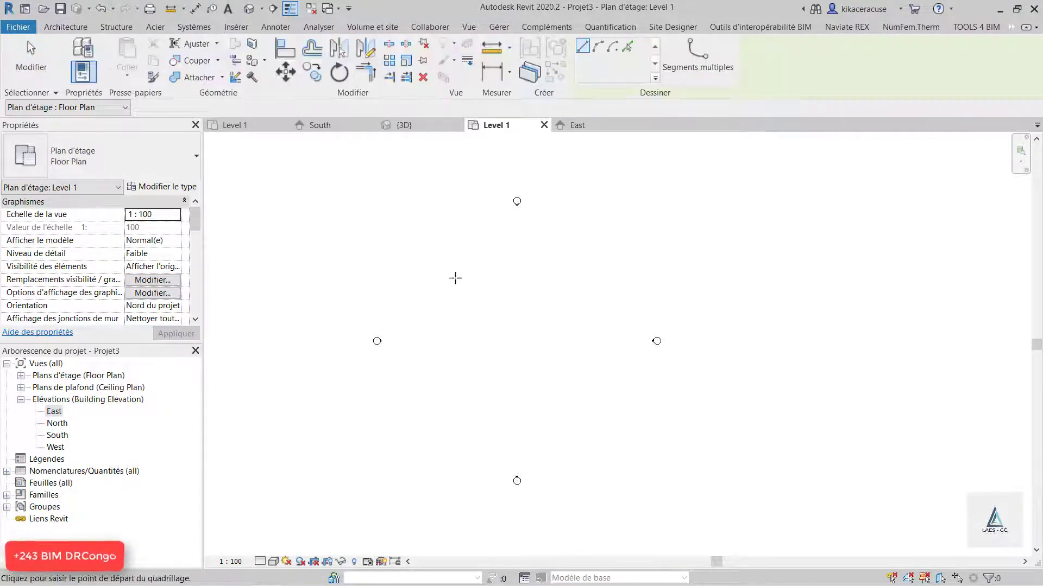
{"action": "left_click", "coordinate": [454, 261]}
{"action": "left_click", "coordinate": [458, 427]}
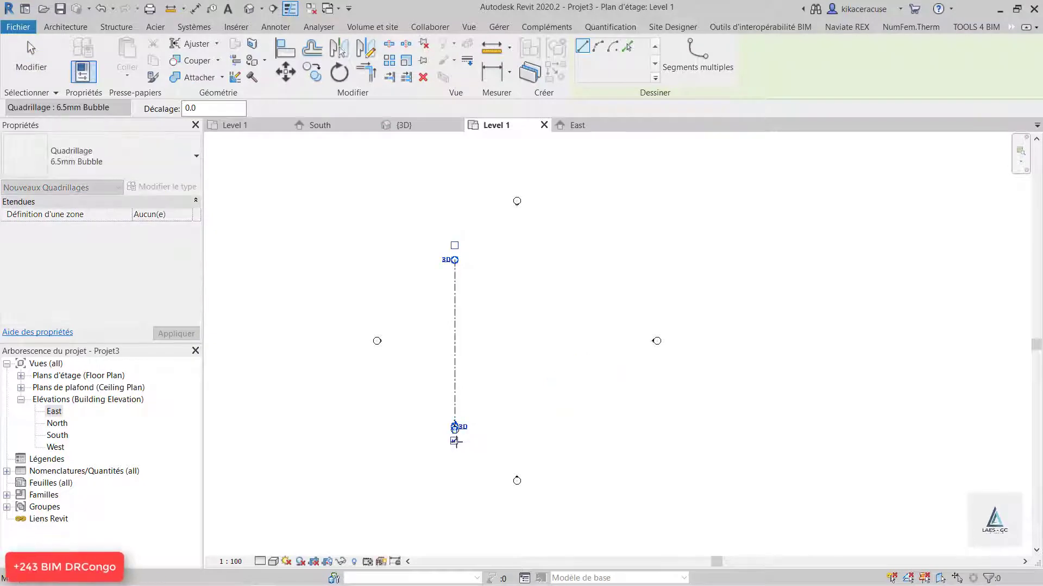
{"action": "scroll", "coordinate": [456, 438], "scroll_direction": "up", "scroll_amount": 3}
{"action": "scroll", "coordinate": [440, 428], "scroll_direction": "down", "scroll_amount": 3}
Draw a second vertical grid line 20000 mm east of the first one, with its ends aligned to it
{"action": "left_click", "coordinate": [444, 225]}
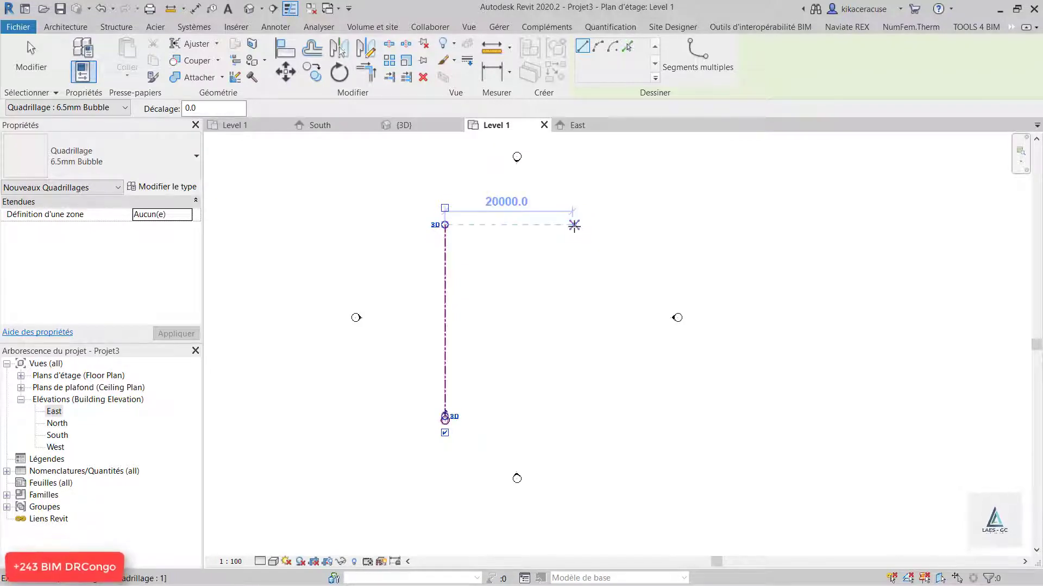
{"action": "left_click", "coordinate": [572, 225]}
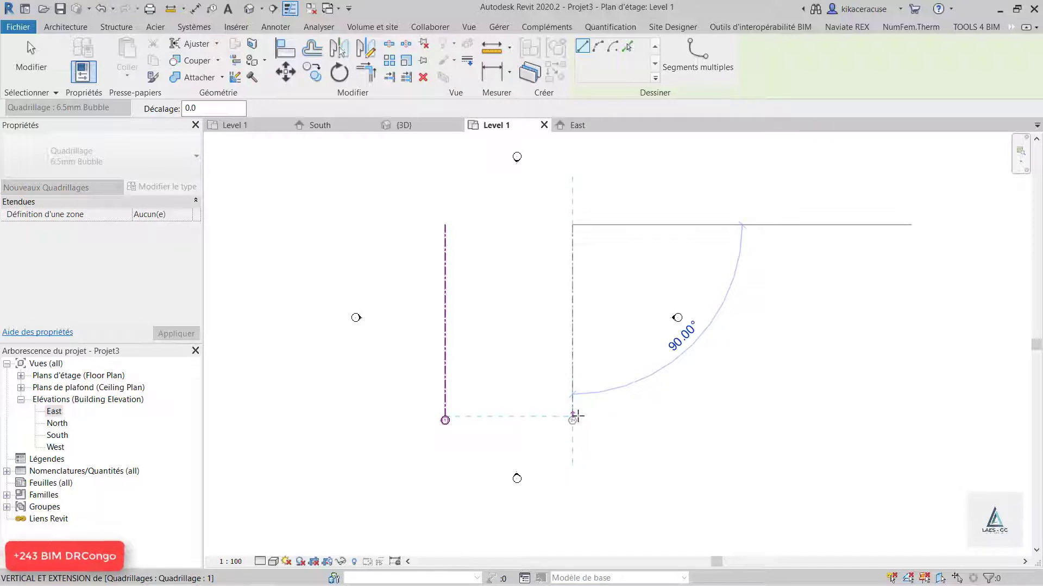
{"action": "left_click", "coordinate": [572, 416]}
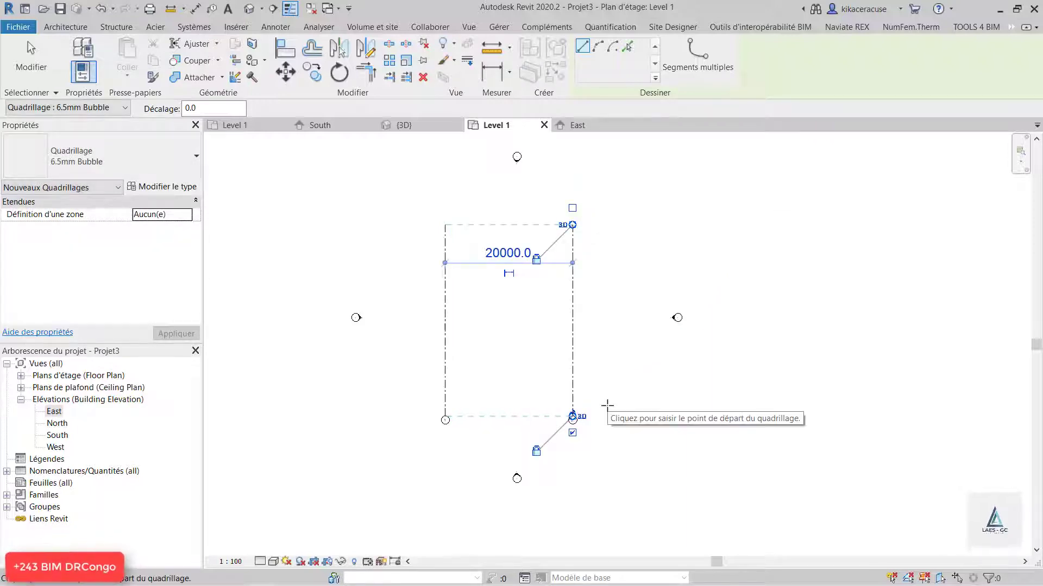
{"action": "key", "text": "Escape"}
{"action": "key", "text": "Escape"}
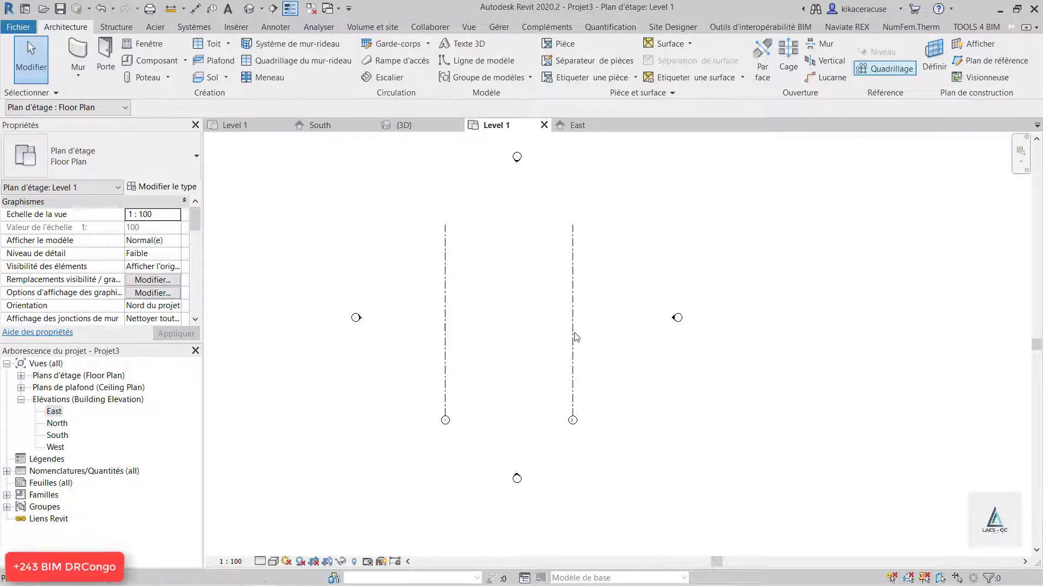
Draw a horizontal grid line crossing both vertical grids near their lower ends
{"action": "key", "text": "g"}
{"action": "key", "text": "r"}
{"action": "left_click", "coordinate": [415, 401]}
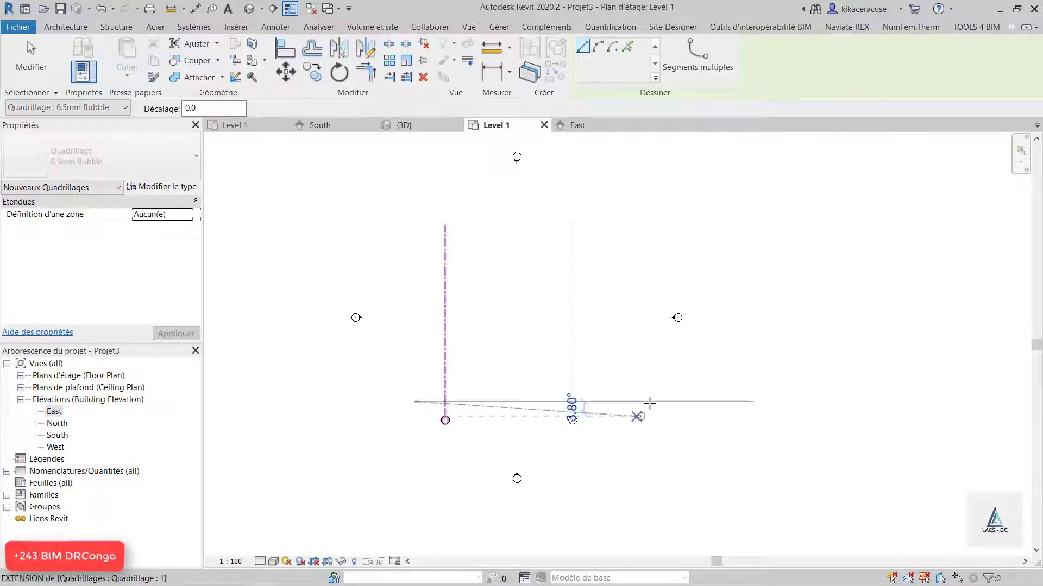
{"action": "left_click", "coordinate": [648, 403]}
{"action": "scroll", "coordinate": [643, 413], "scroll_direction": "up", "scroll_amount": 2}
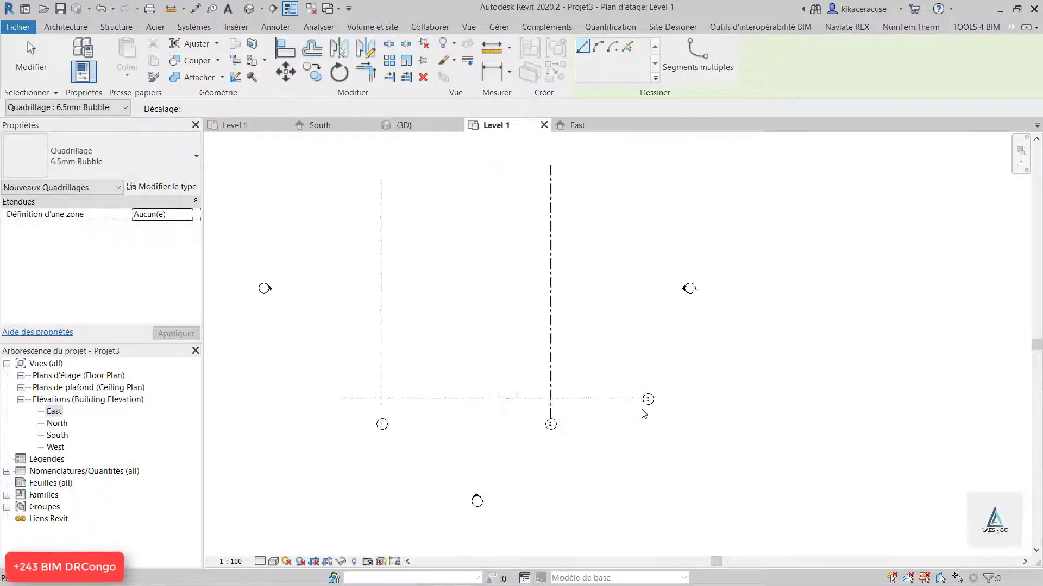
{"action": "scroll", "coordinate": [643, 414], "scroll_direction": "up", "scroll_amount": 3}
{"action": "key", "text": "Escape"}
{"action": "key", "text": "Escape"}
Rename the horizontal grid line as A
{"action": "left_click", "coordinate": [651, 375]}
{"action": "left_click", "coordinate": [651, 373]}
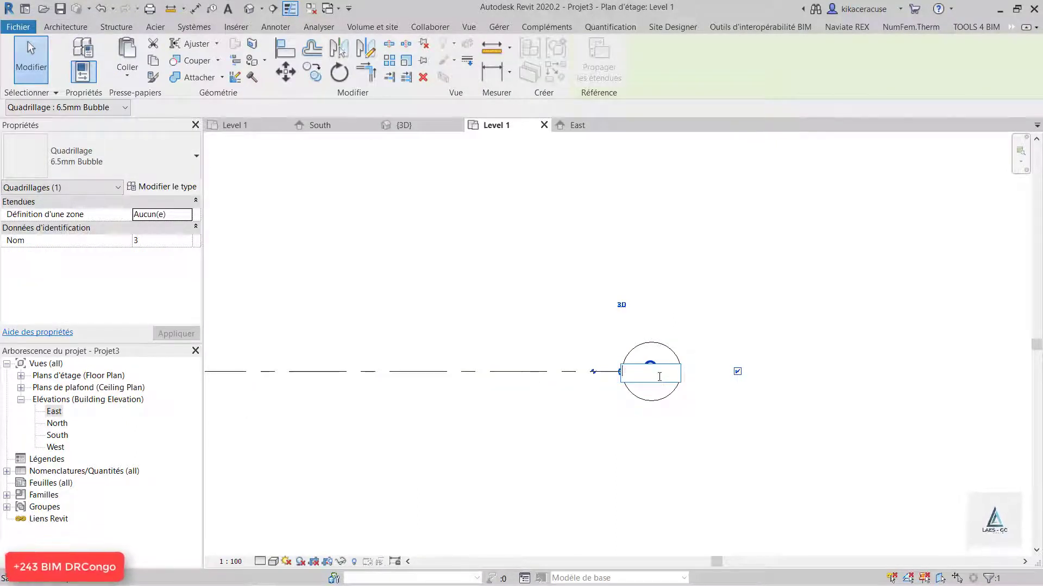
{"action": "key", "text": "Return"}
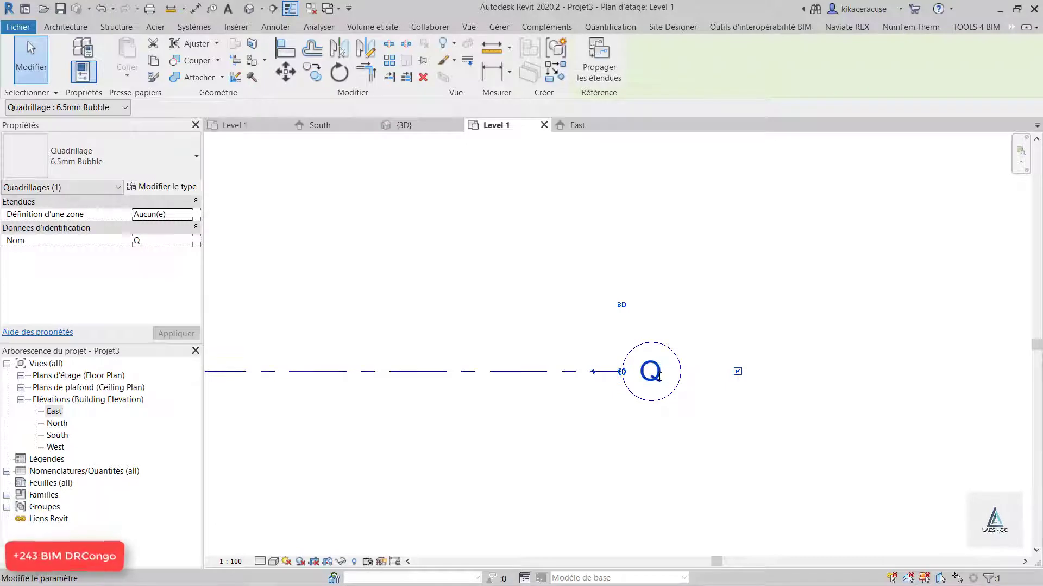
{"action": "left_click", "coordinate": [660, 376]}
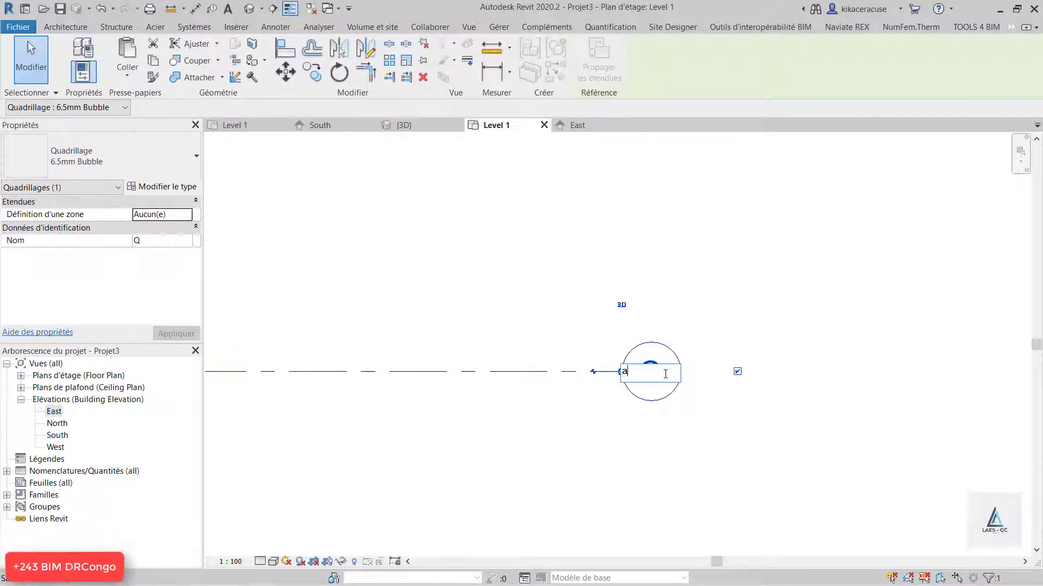
{"action": "type", "text": "A"}
{"action": "key", "text": "Return"}
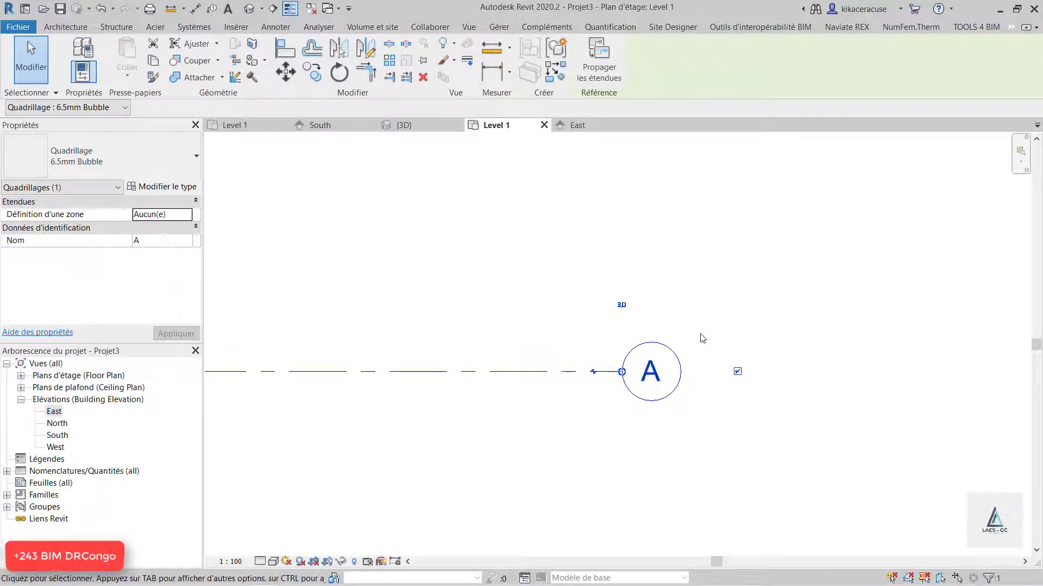
Copy grid A in multiple mode from its intersection with grid 2, placing the first copy 5000 mm above it
{"action": "scroll", "coordinate": [482, 466], "scroll_direction": "down", "scroll_amount": 5}
{"action": "scroll", "coordinate": [402, 381], "scroll_direction": "up", "scroll_amount": 2}
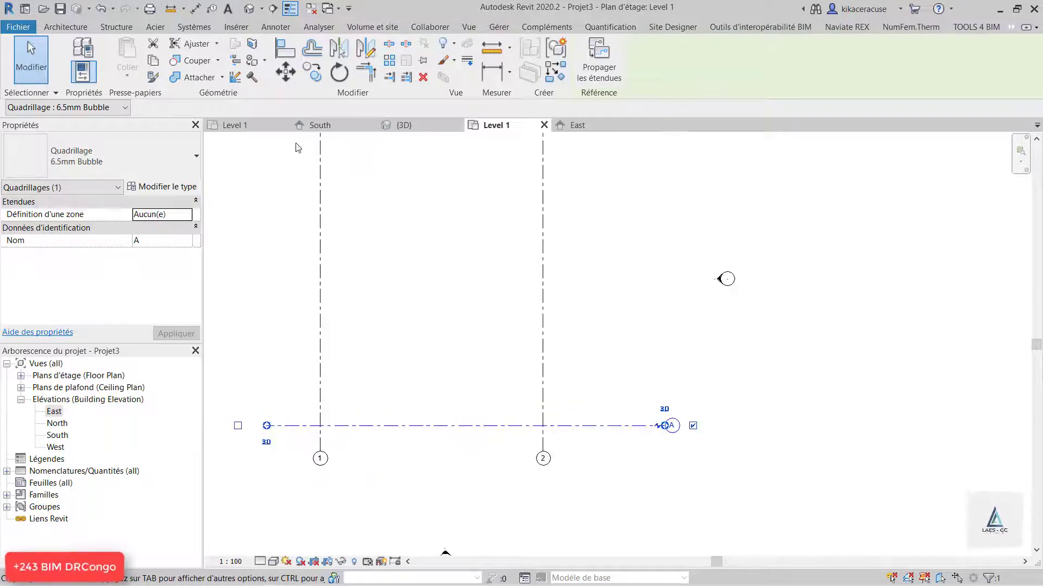
{"action": "key", "text": "m"}
{"action": "key", "text": "v"}
{"action": "key", "text": "c"}
{"action": "key", "text": "o"}
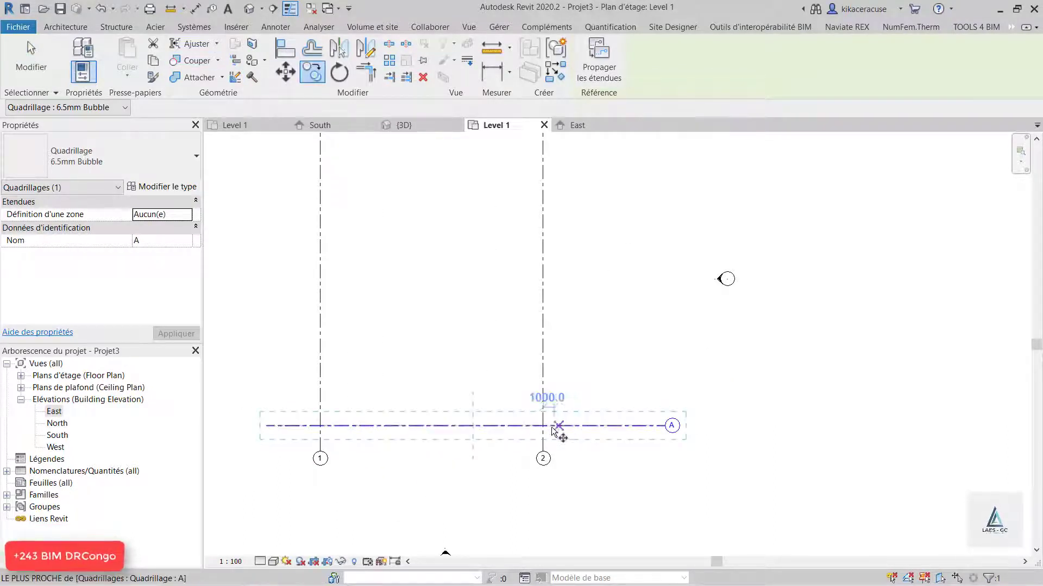
{"action": "left_click", "coordinate": [543, 426]}
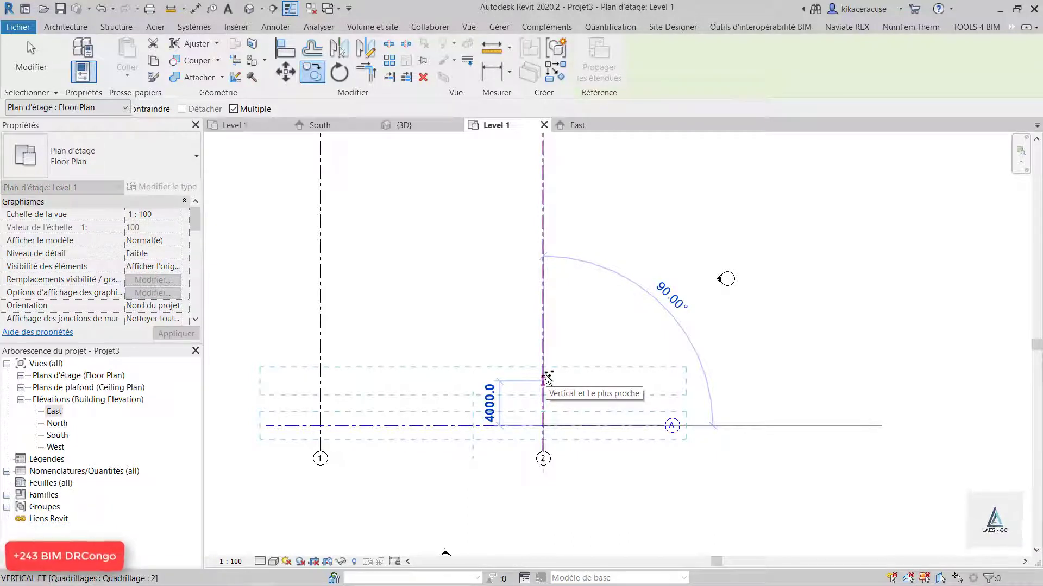
{"action": "type", "text": "5000"}
{"action": "key", "text": "Return"}
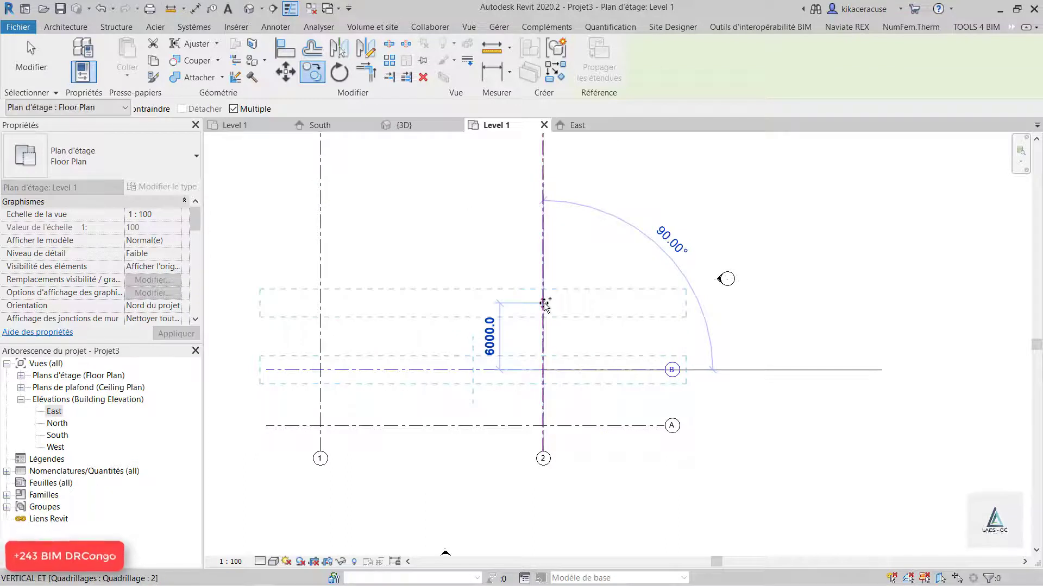
Place three more horizontal grid copies above grid B, each 5000 mm from the previous one
{"action": "type", "text": "5000"}
{"action": "key", "text": "Return"}
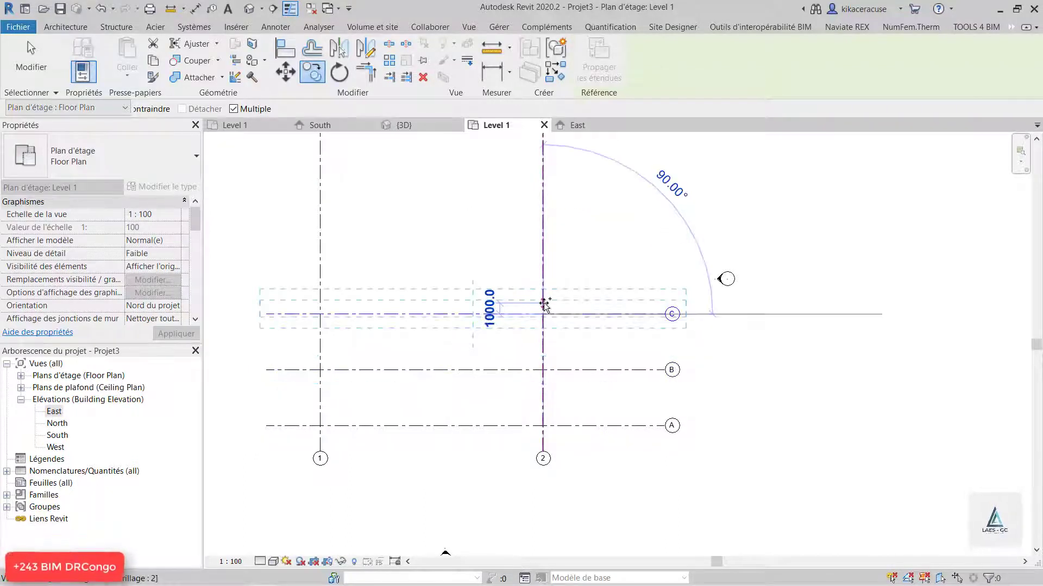
{"action": "type", "text": "5"}
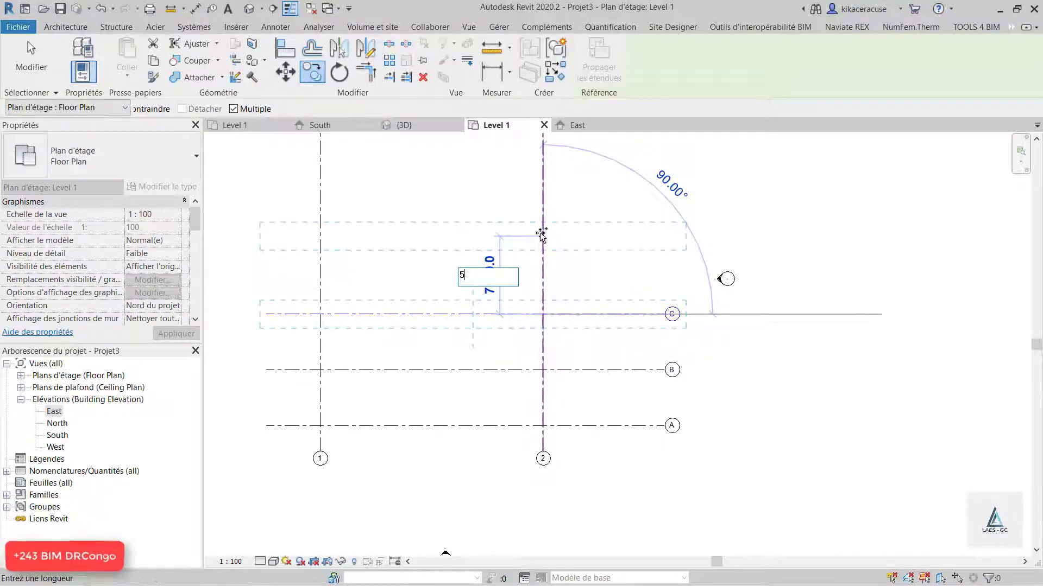
{"action": "type", "text": "000"}
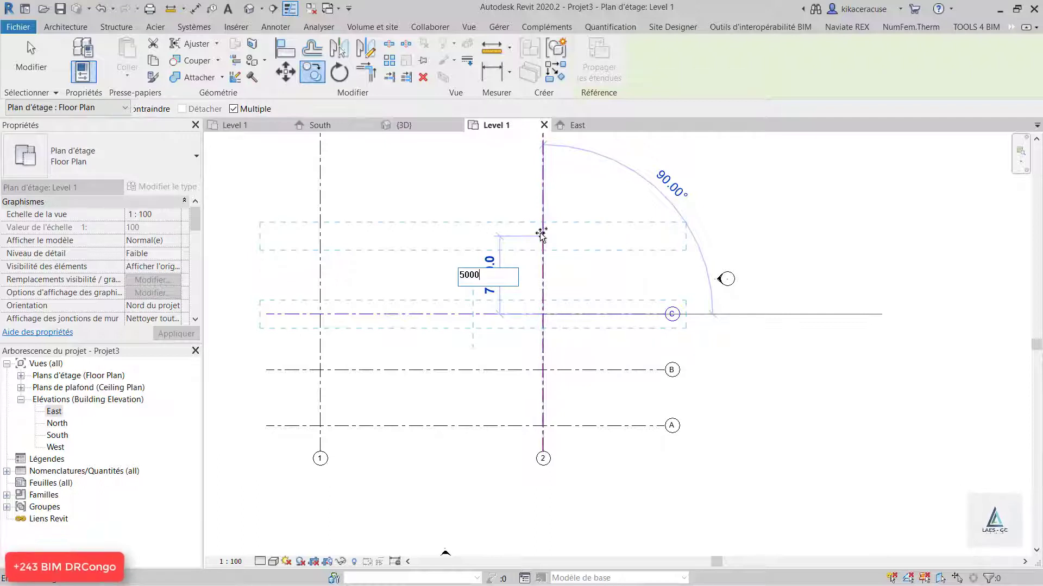
{"action": "key", "text": "Return"}
{"action": "scroll", "coordinate": [637, 513], "scroll_direction": "down", "scroll_amount": 1}
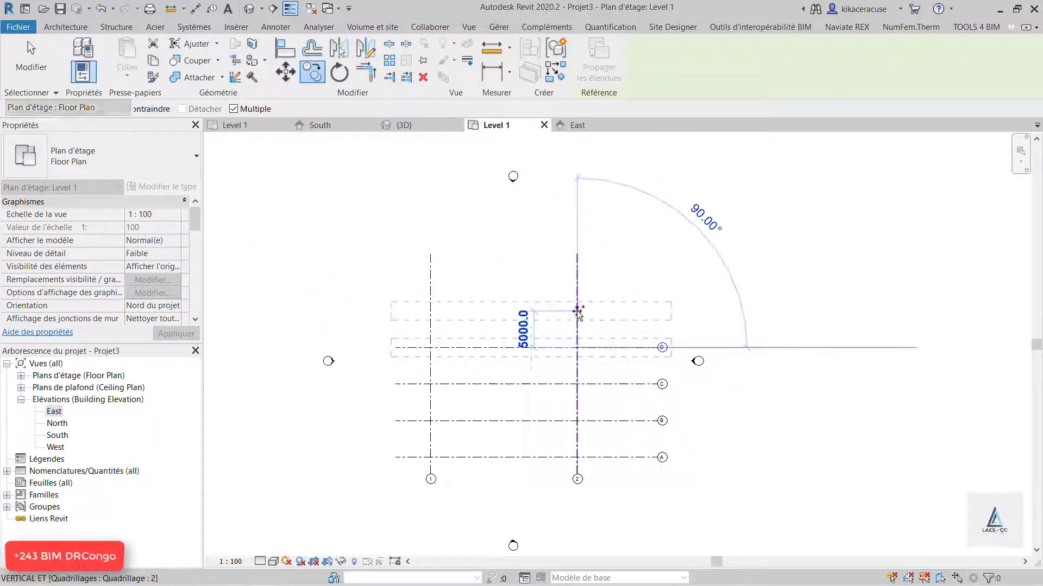
{"action": "type", "text": "5000"}
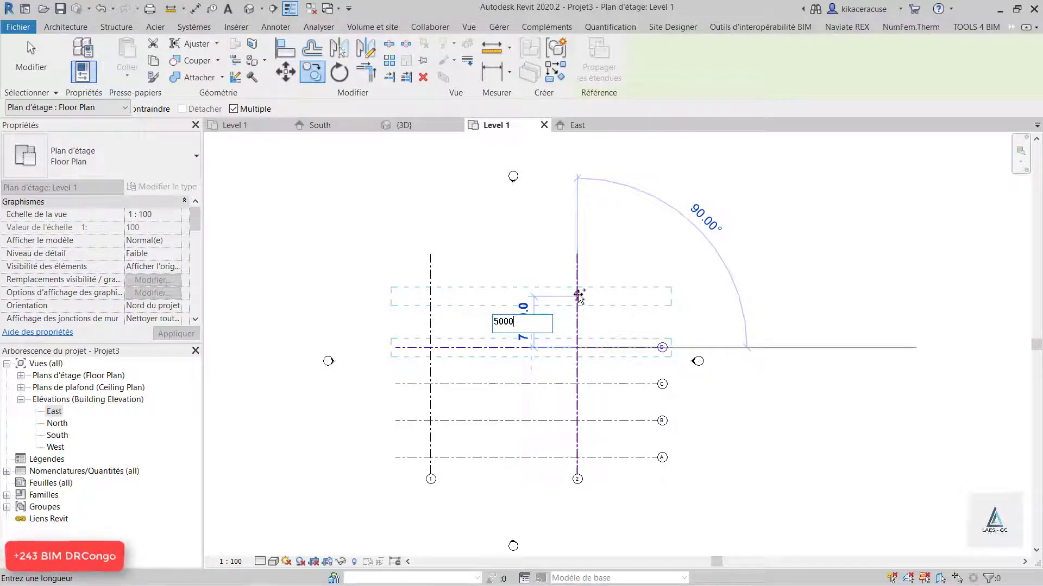
{"action": "key", "text": "Return"}
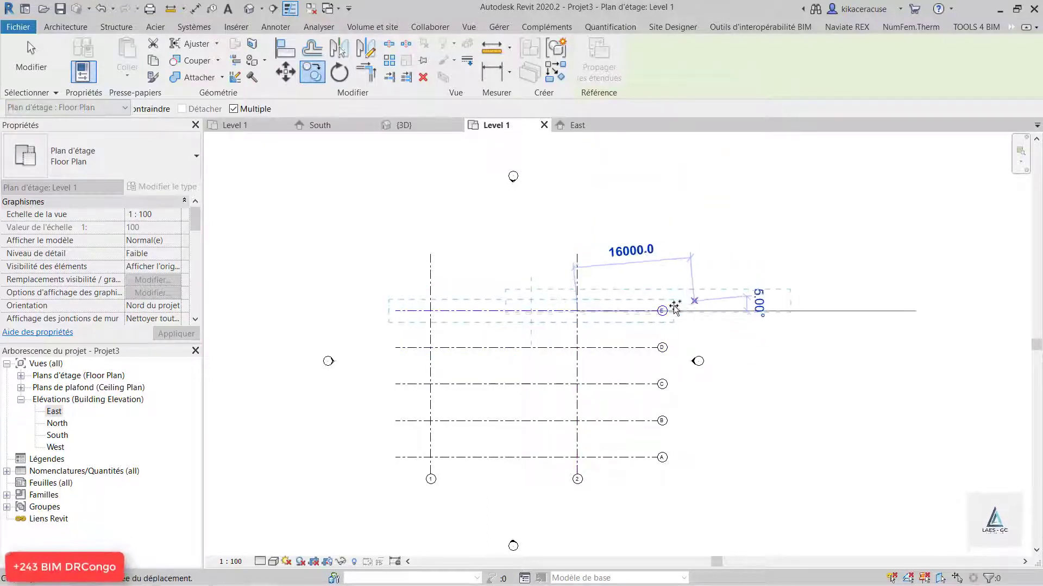
{"action": "key", "text": "Escape"}
{"action": "key", "text": "Escape"}
Open the South elevation from its marker below the grids
{"action": "scroll", "coordinate": [443, 479], "scroll_direction": "up", "scroll_amount": 3}
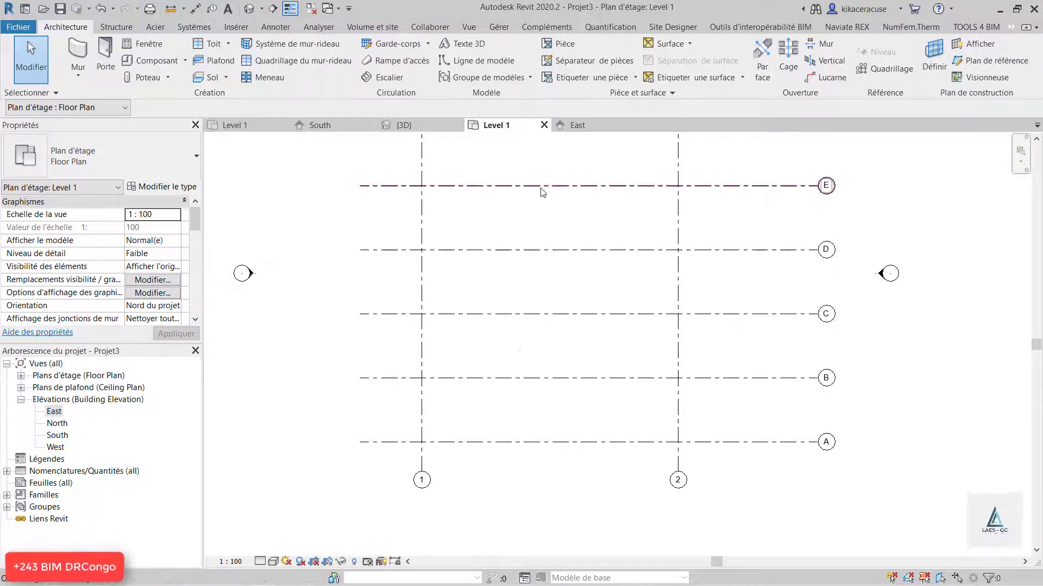
{"action": "scroll", "coordinate": [411, 188], "scroll_direction": "down", "scroll_amount": 2}
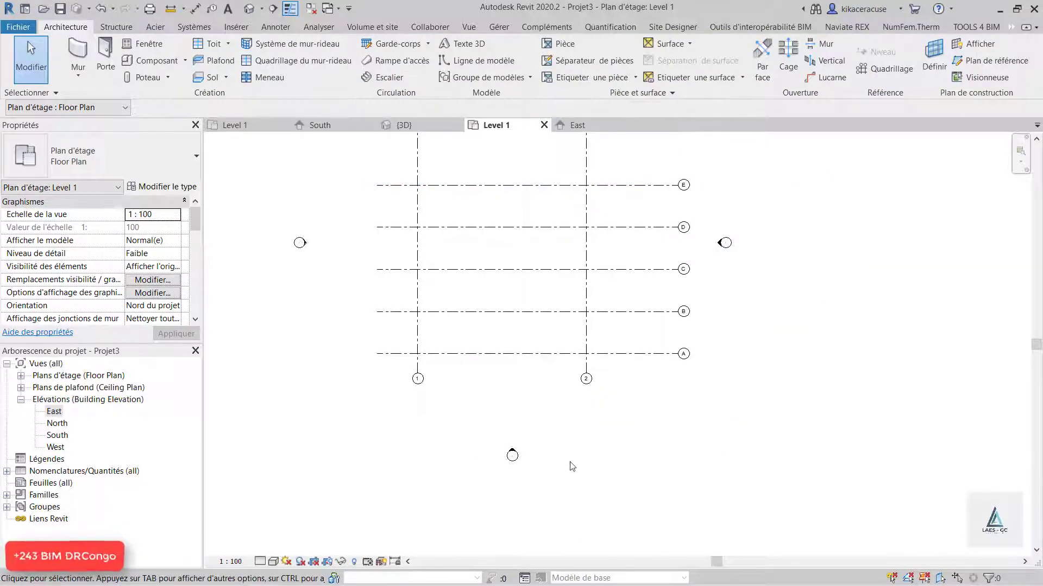
{"action": "left_click_drag", "start_coordinate": [481, 404], "coordinate": [481, 403]}
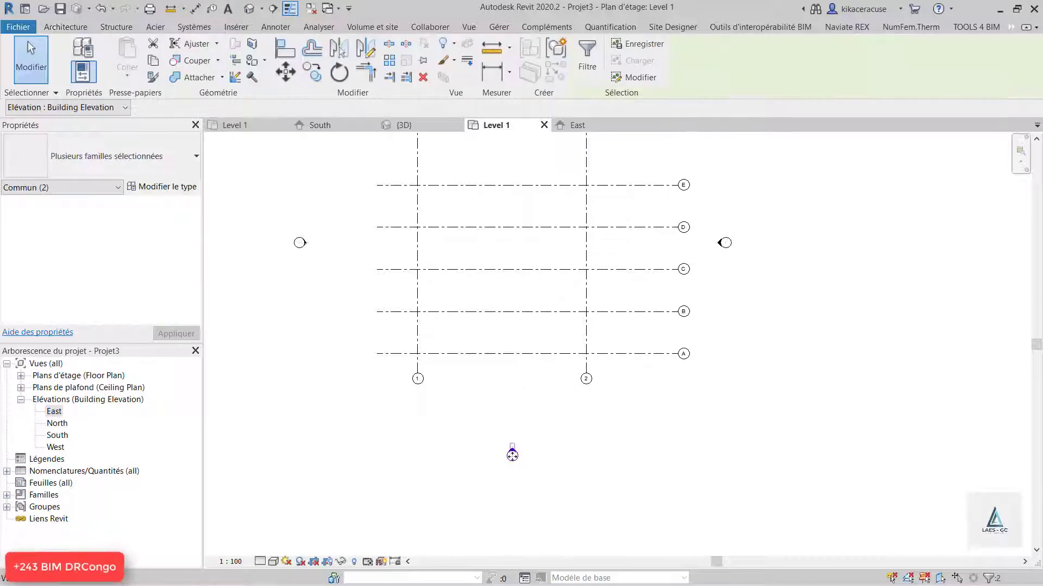
{"action": "right_click", "coordinate": [517, 444]}
{"action": "key", "text": "Escape"}
{"action": "scroll", "coordinate": [507, 451], "scroll_direction": "up", "scroll_amount": 5}
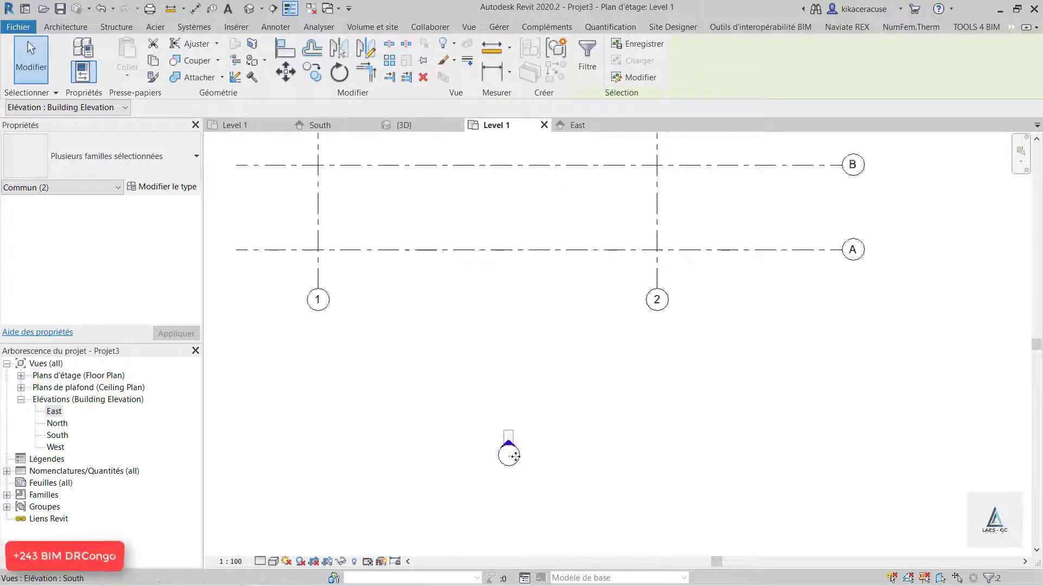
{"action": "double_click", "coordinate": [497, 391]}
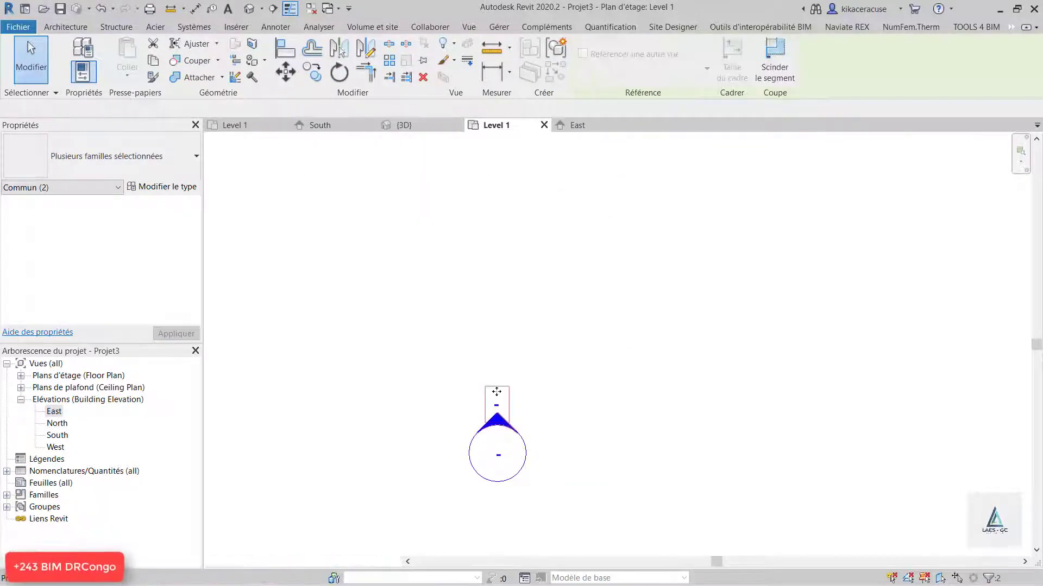
{"action": "scroll", "coordinate": [485, 387], "scroll_direction": "down", "scroll_amount": 4}
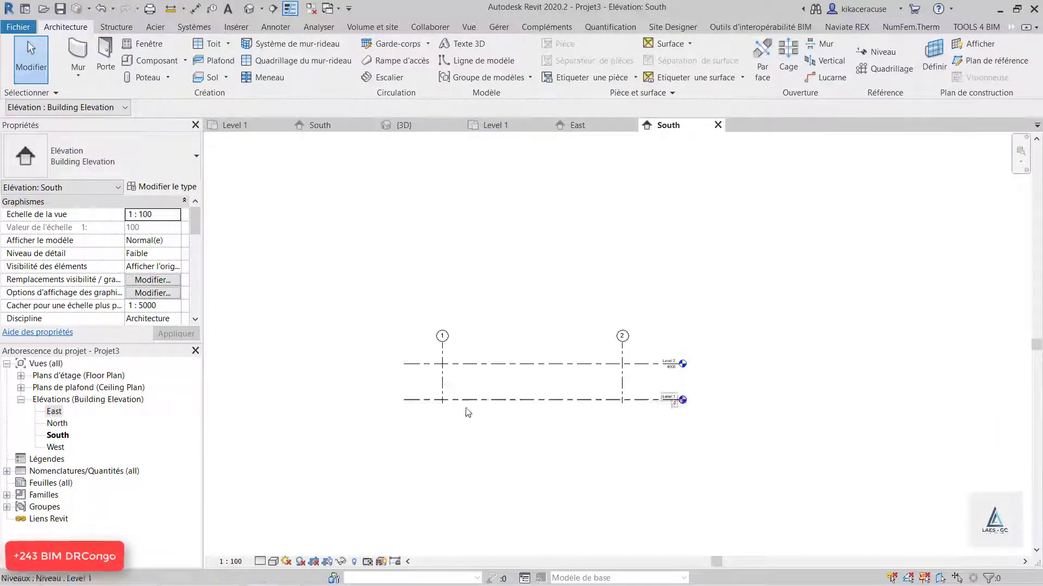
Extend the lower ends of grids 1 and 2 further below Level 1 in the South elevation
{"action": "scroll", "coordinate": [468, 414], "scroll_direction": "up", "scroll_amount": 3}
{"action": "left_click", "coordinate": [419, 374]}
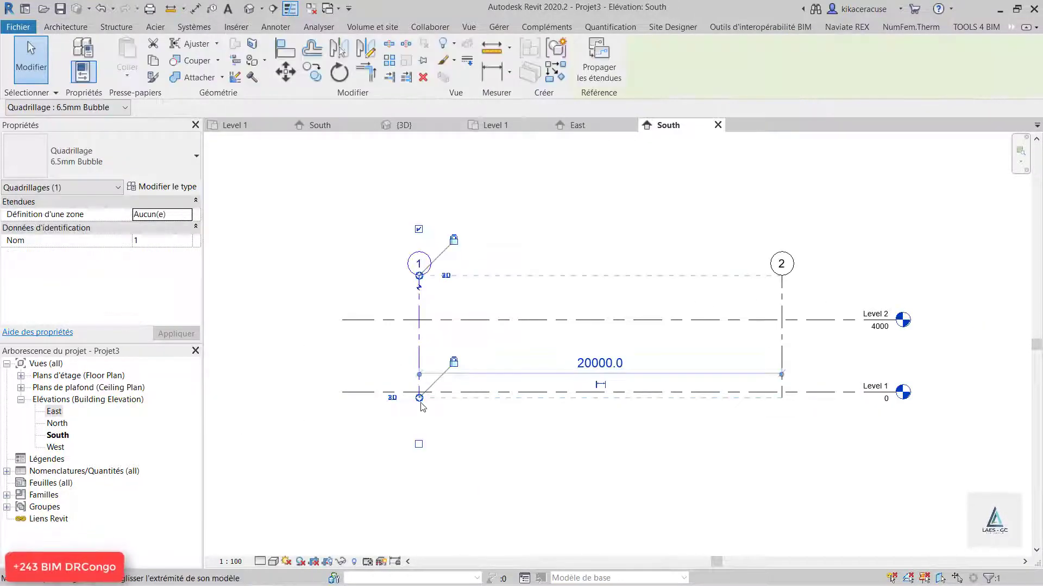
{"action": "left_click_drag", "start_coordinate": [419, 399], "coordinate": [419, 439]}
{"action": "left_click", "coordinate": [791, 451]}
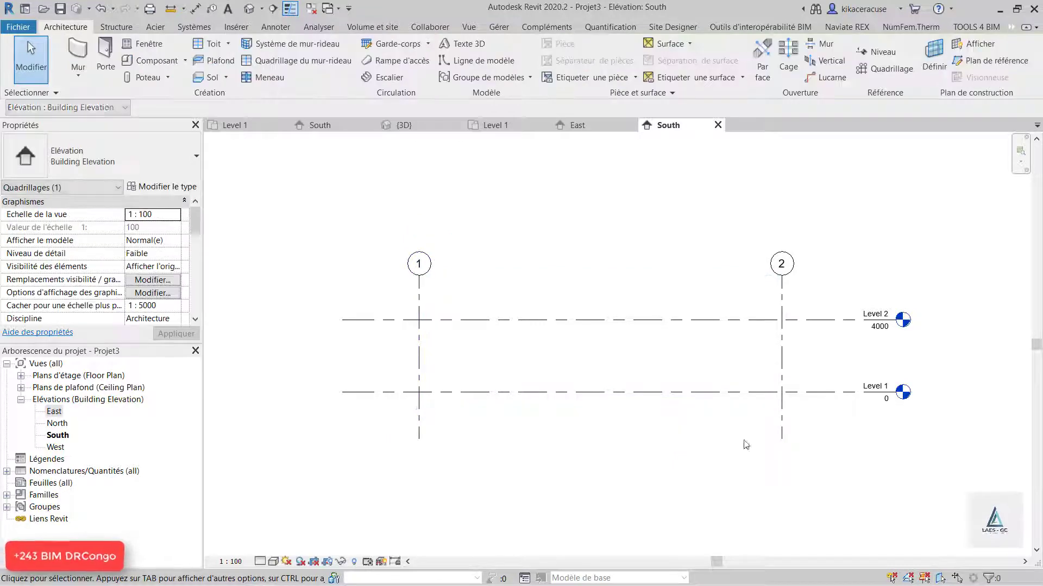
Raise the bubble ends of grids 1 and 2 higher above Level 2
{"action": "scroll", "coordinate": [568, 434], "scroll_direction": "down", "scroll_amount": 2}
{"action": "left_click", "coordinate": [471, 341]}
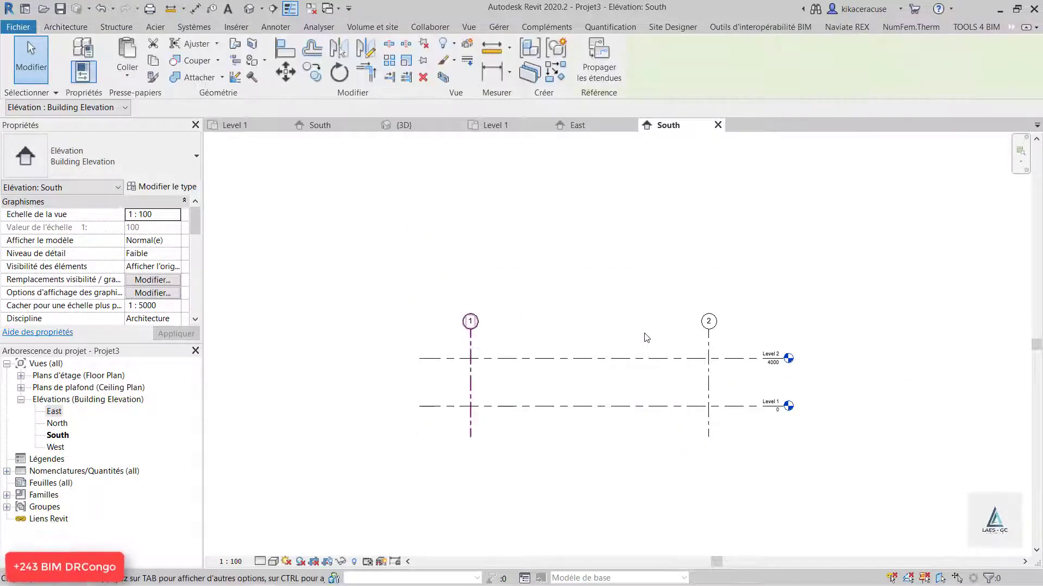
{"action": "left_click_drag", "start_coordinate": [470, 329], "coordinate": [470, 278]}
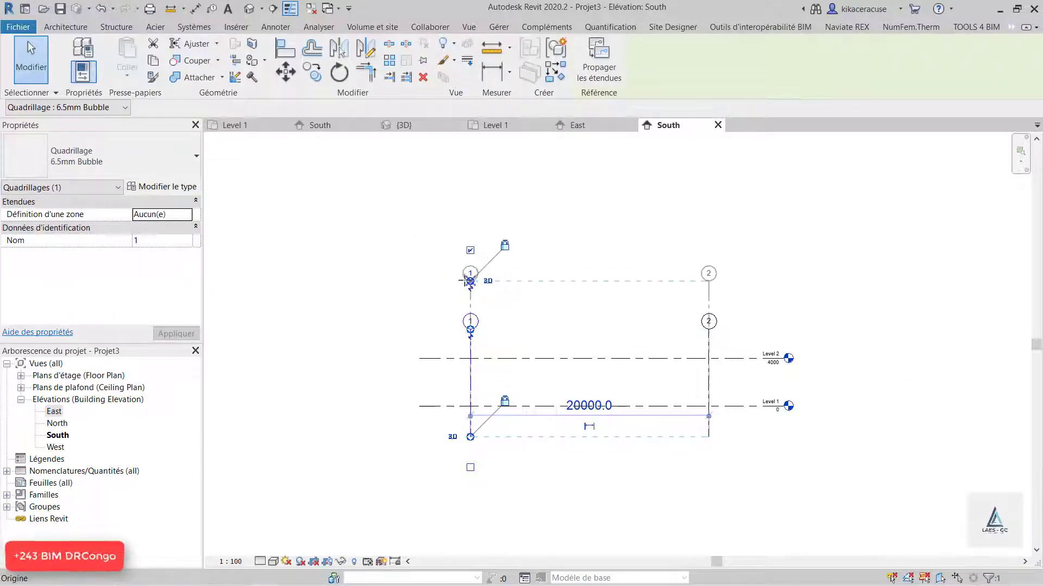
{"action": "left_click", "coordinate": [784, 298]}
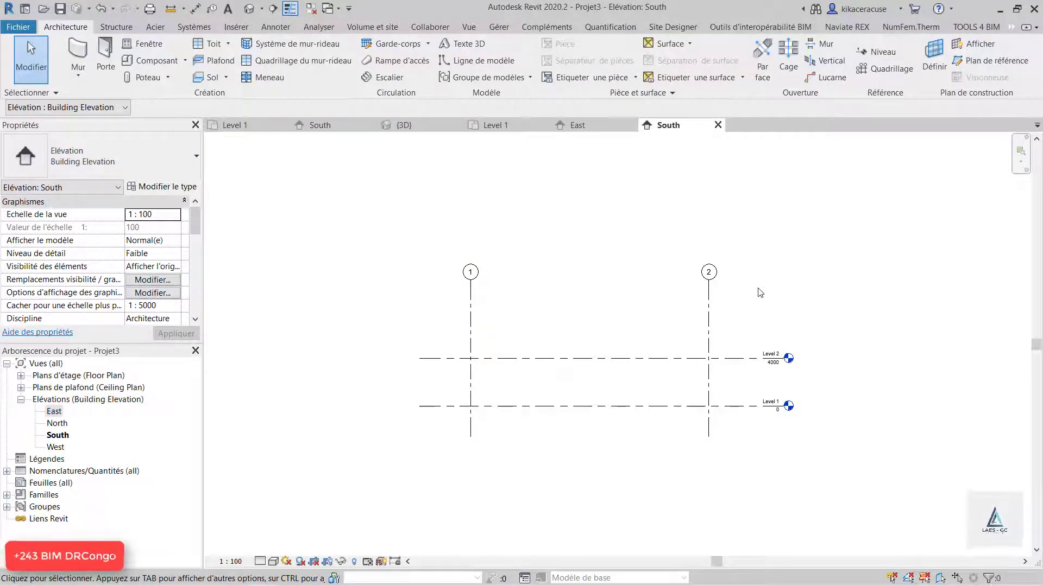
{"action": "left_click", "coordinate": [548, 27]}
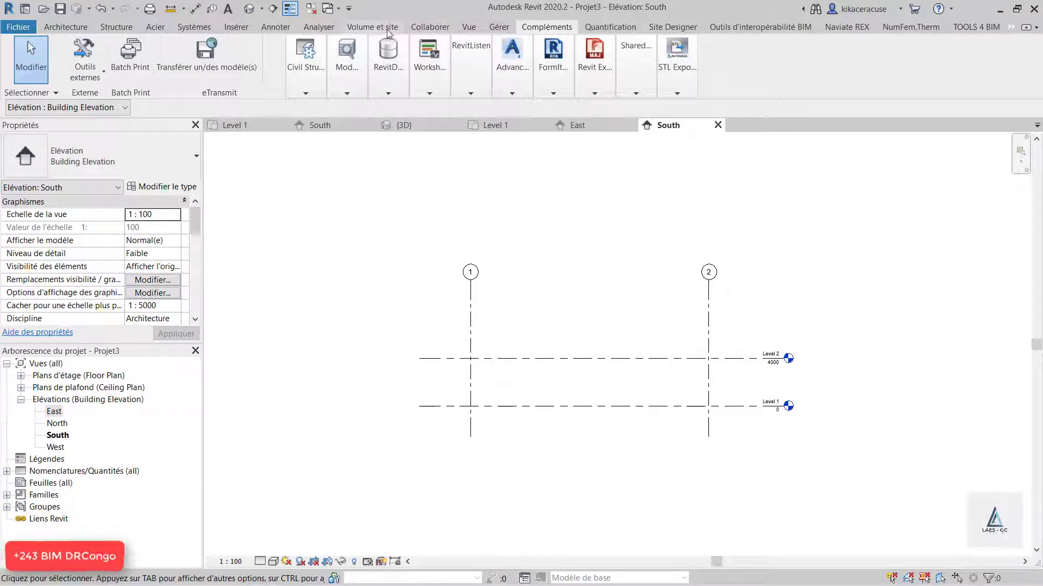
Start a new in-place conceptual mass, dismissing the Show Mass notice and accepting its name
{"action": "left_click", "coordinate": [373, 27]}
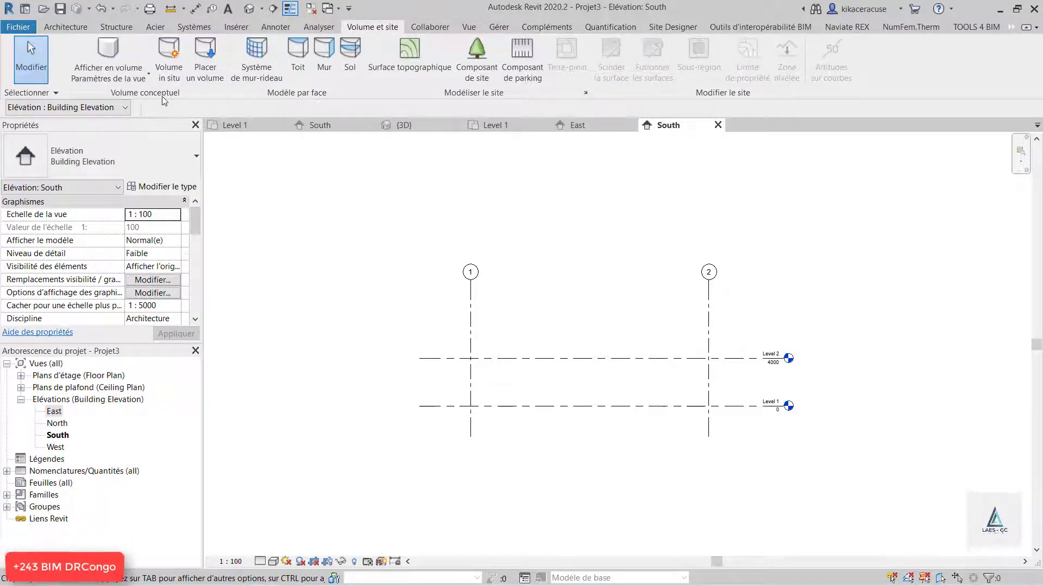
{"action": "left_click", "coordinate": [168, 55]}
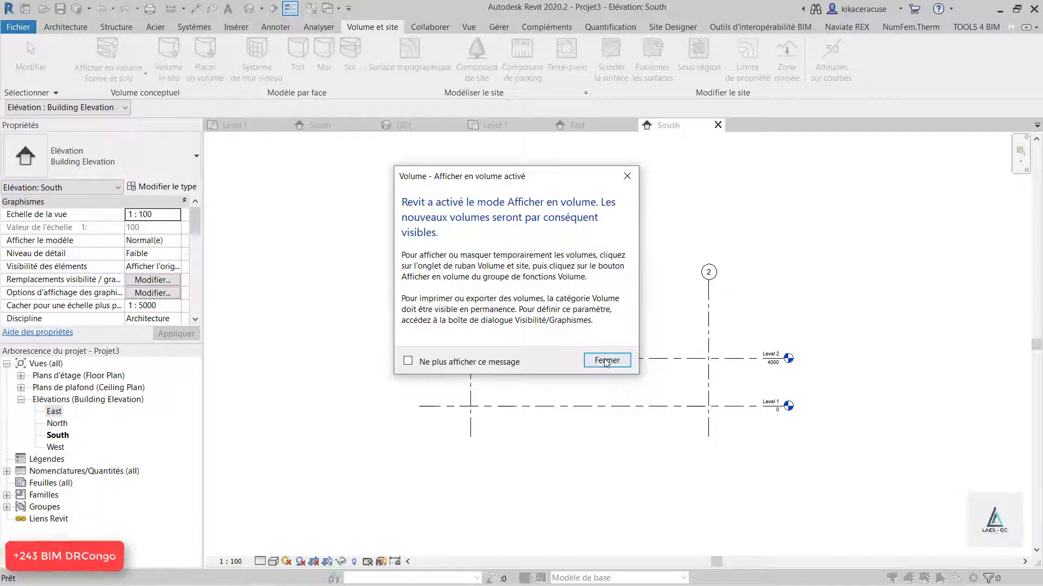
{"action": "left_click", "coordinate": [606, 363]}
{"action": "left_click", "coordinate": [522, 325]}
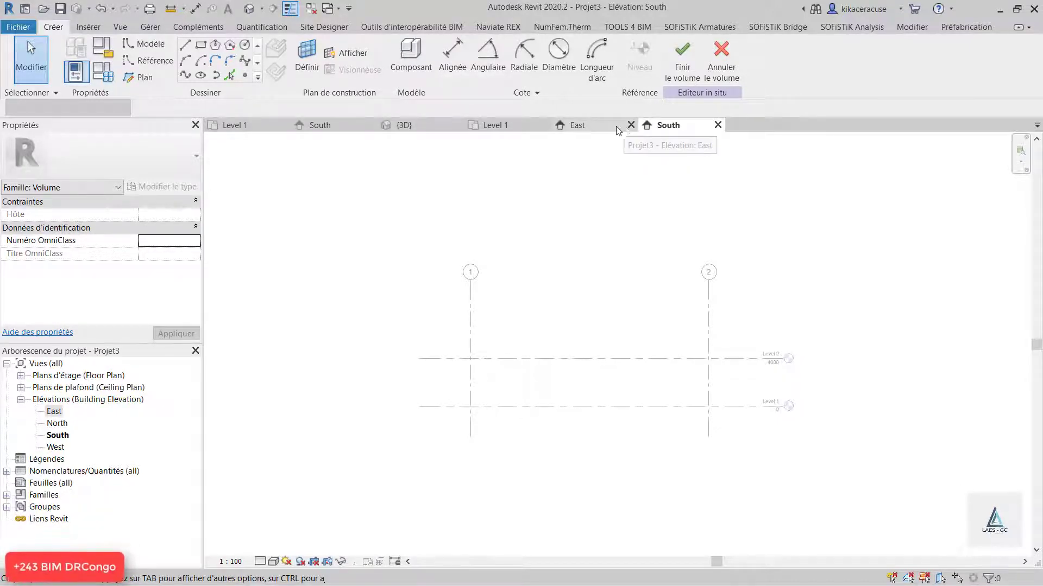
Close the East elevation view and switch to the Level 1 floor plan
{"action": "left_click", "coordinate": [631, 125]}
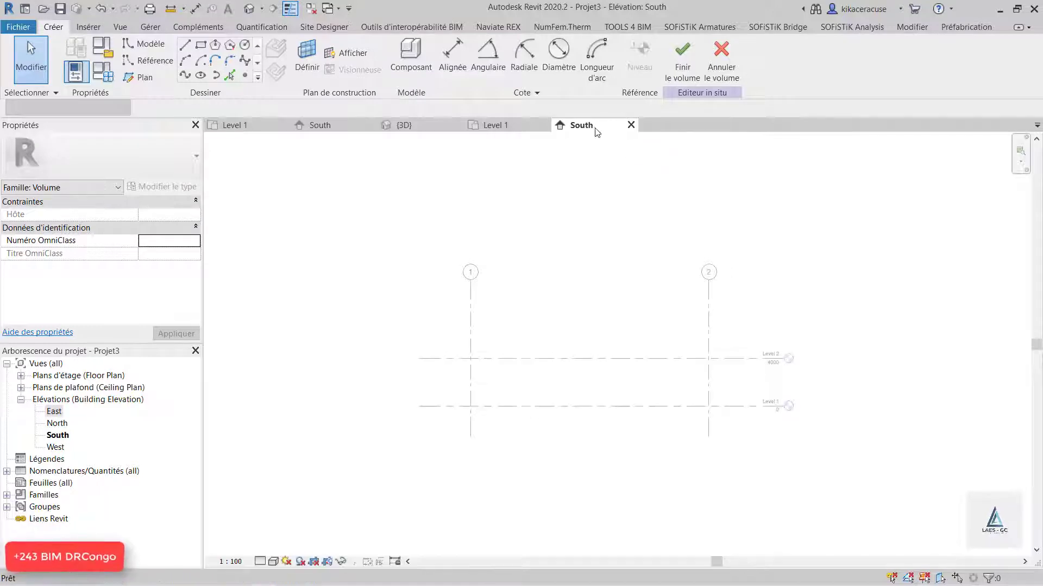
{"action": "left_click", "coordinate": [512, 127]}
{"action": "scroll", "coordinate": [517, 361], "scroll_direction": "down", "scroll_amount": 5}
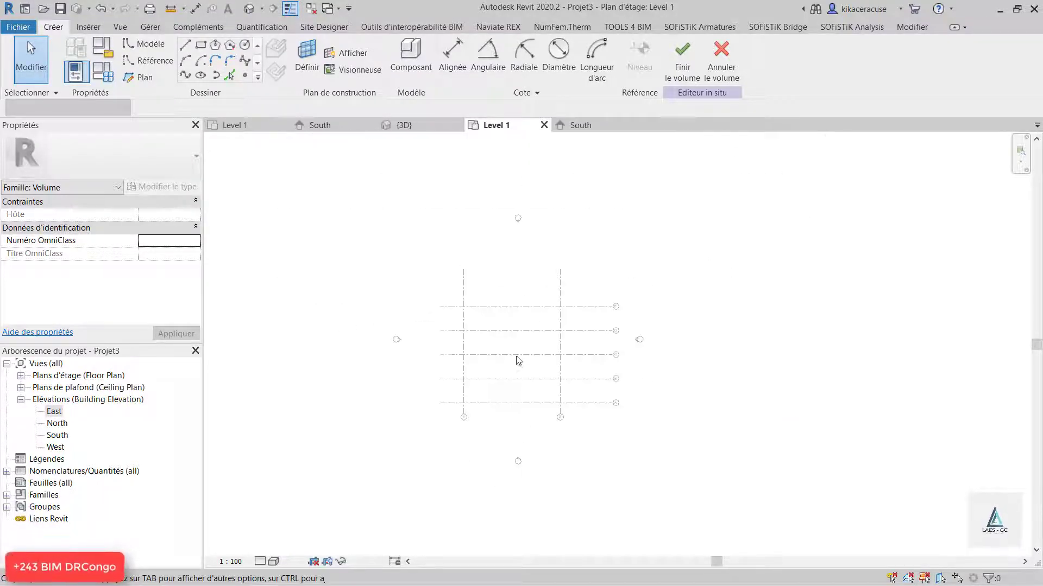
{"action": "scroll", "coordinate": [520, 416], "scroll_direction": "up", "scroll_amount": 4}
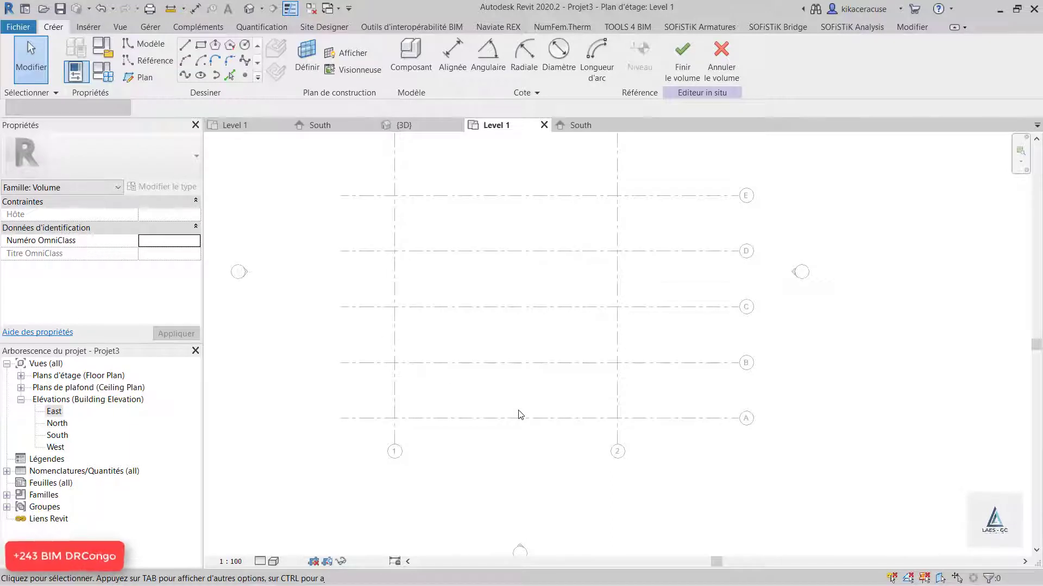
Draw a horizontal reference plane about 632 mm above grid A, extending past both ends of the grid
{"action": "key", "text": "r"}
{"action": "key", "text": "p"}
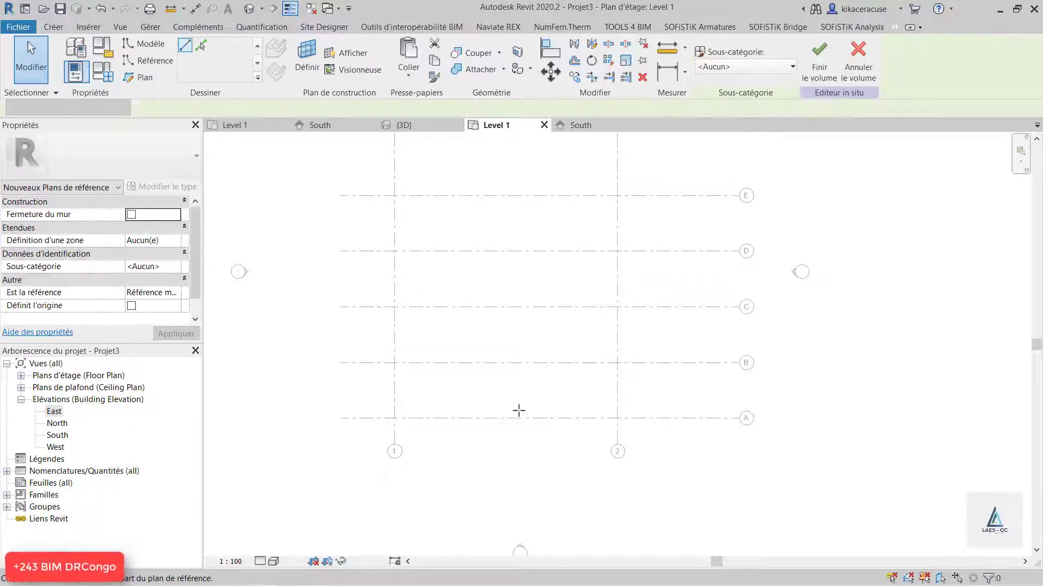
{"action": "left_click", "coordinate": [309, 419]}
{"action": "left_click", "coordinate": [808, 412]}
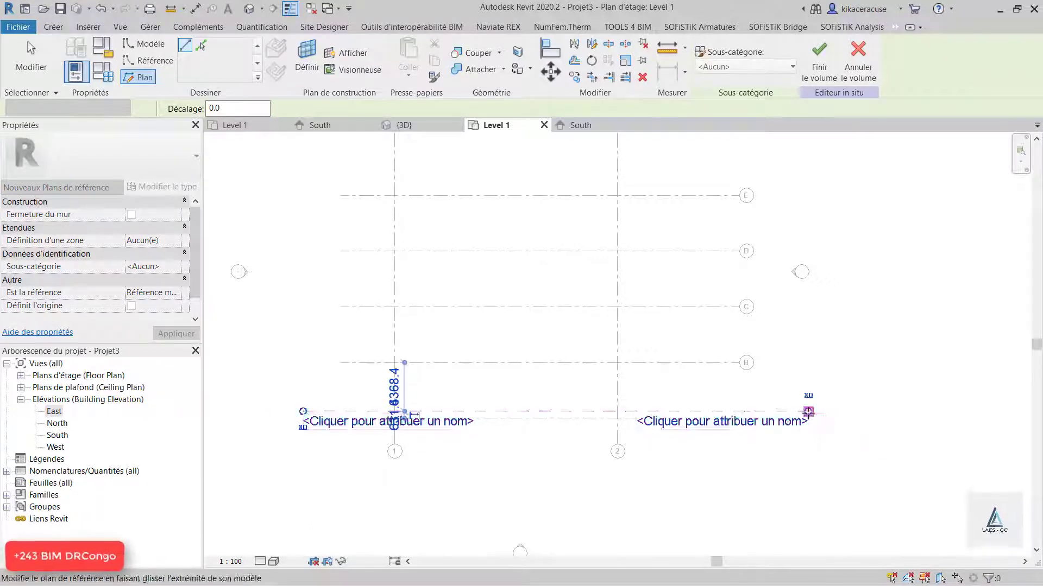
{"action": "key", "text": "Escape"}
{"action": "key", "text": "Escape"}
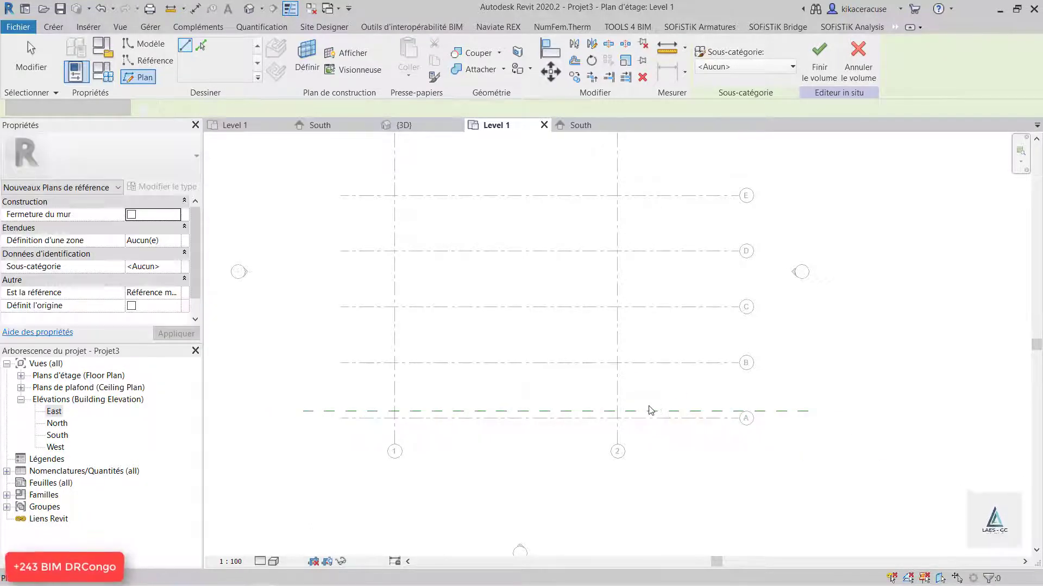
Make multiple copies of the reference plane upward, placing one just above each of grids B, C, D and E
{"action": "left_click", "coordinate": [707, 426]}
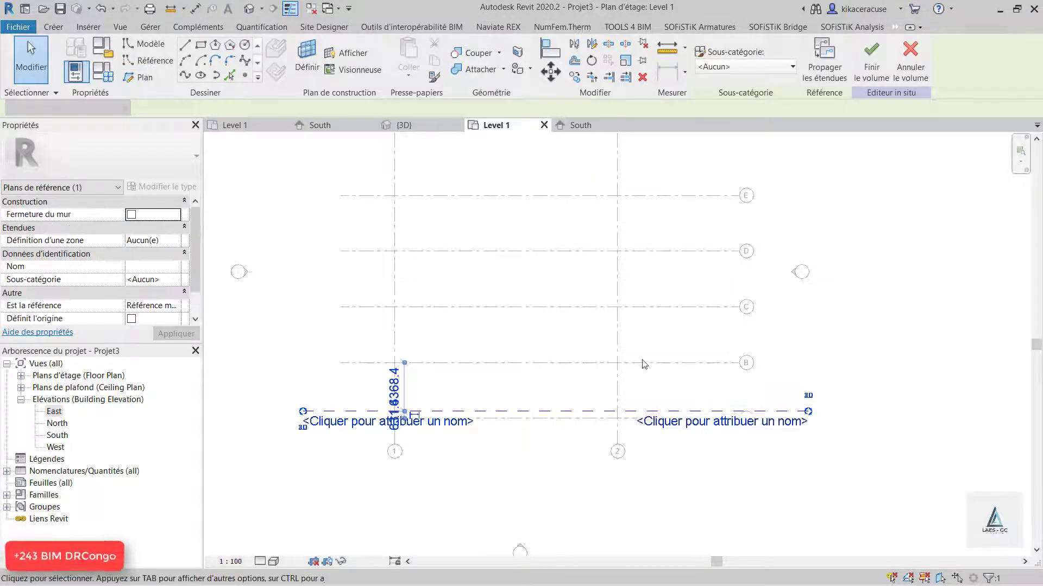
{"action": "left_click", "coordinate": [574, 76]}
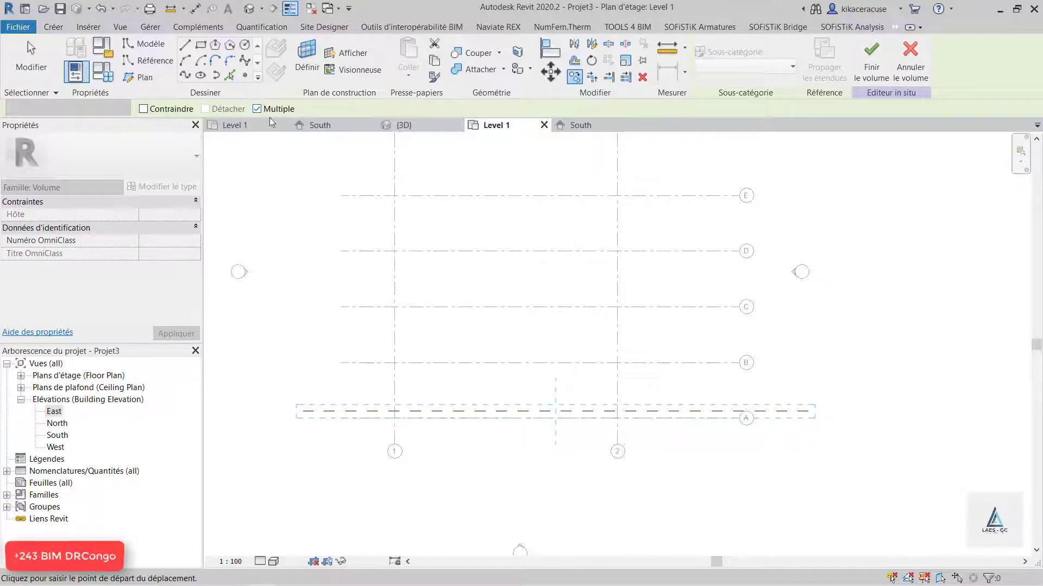
{"action": "left_click", "coordinate": [617, 411]}
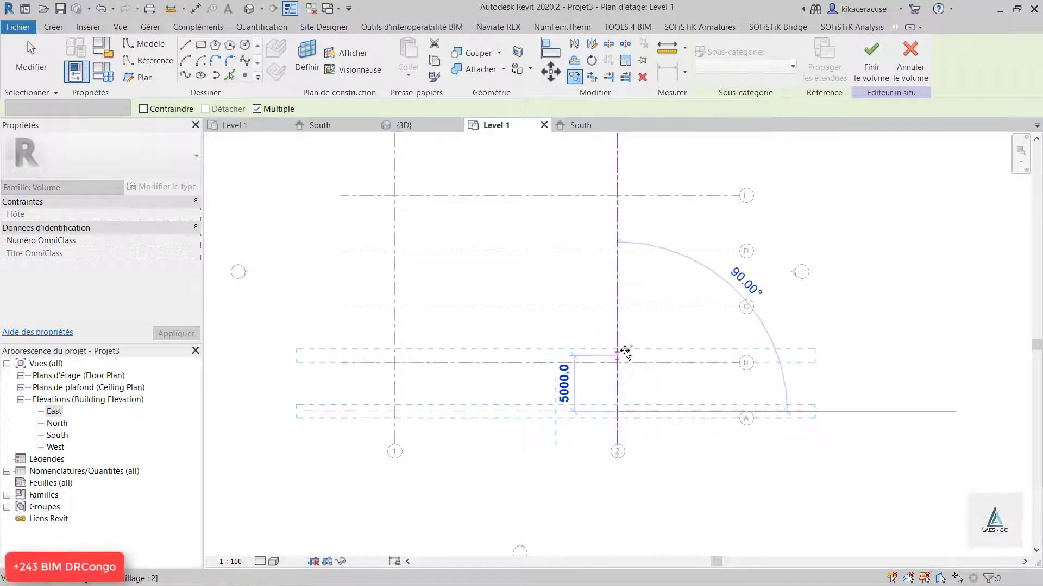
{"action": "left_click", "coordinate": [624, 356]}
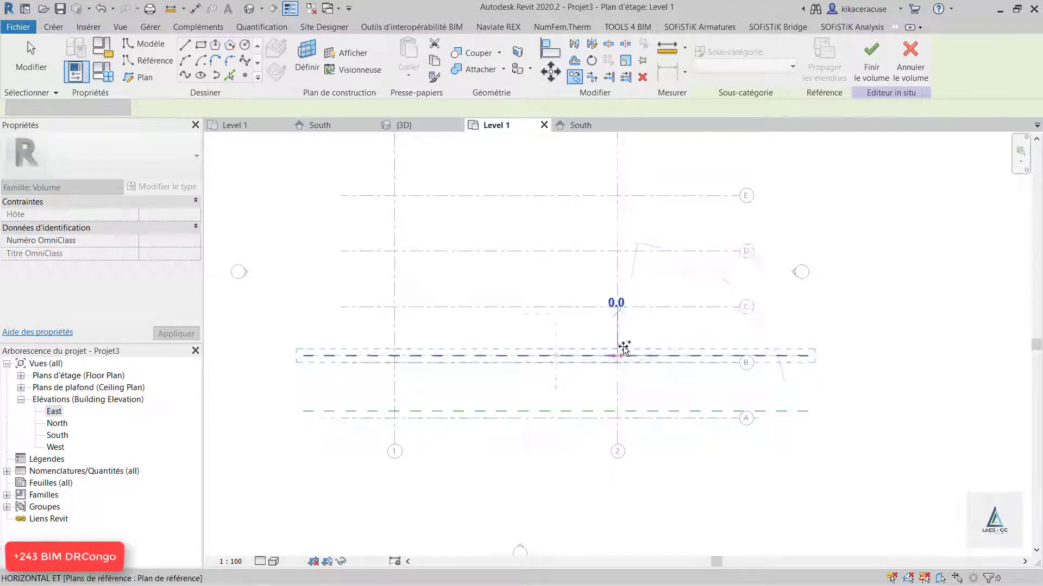
{"action": "left_click", "coordinate": [626, 296]}
{"action": "left_click", "coordinate": [627, 245]}
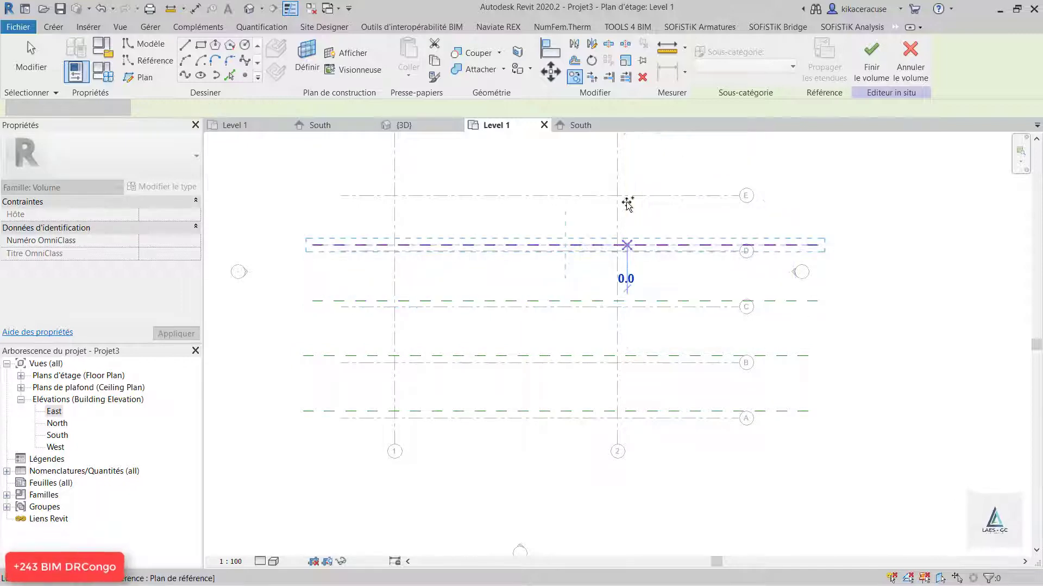
{"action": "left_click", "coordinate": [628, 188]}
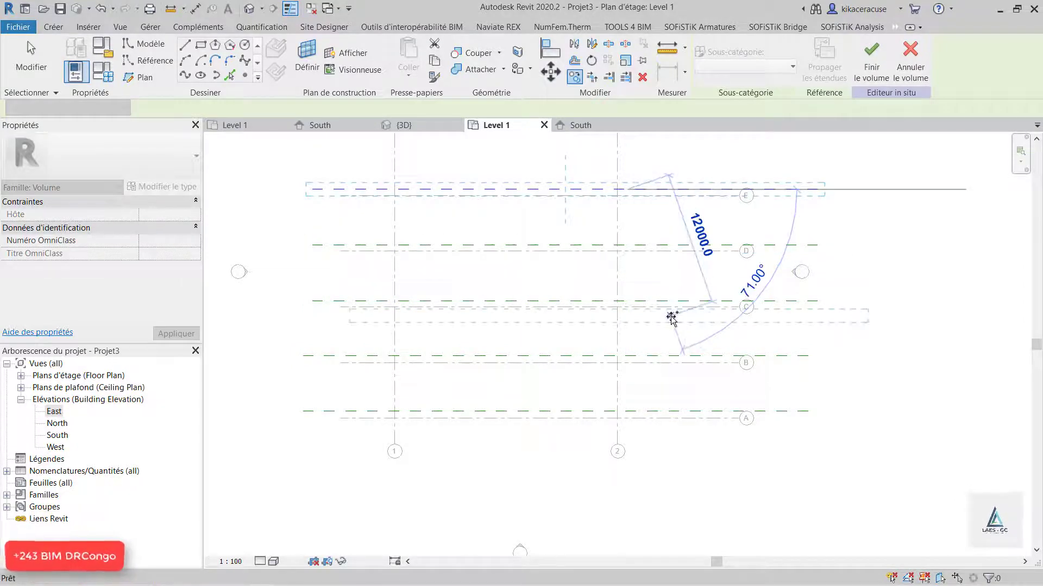
{"action": "key", "text": "Escape"}
{"action": "key", "text": "Escape"}
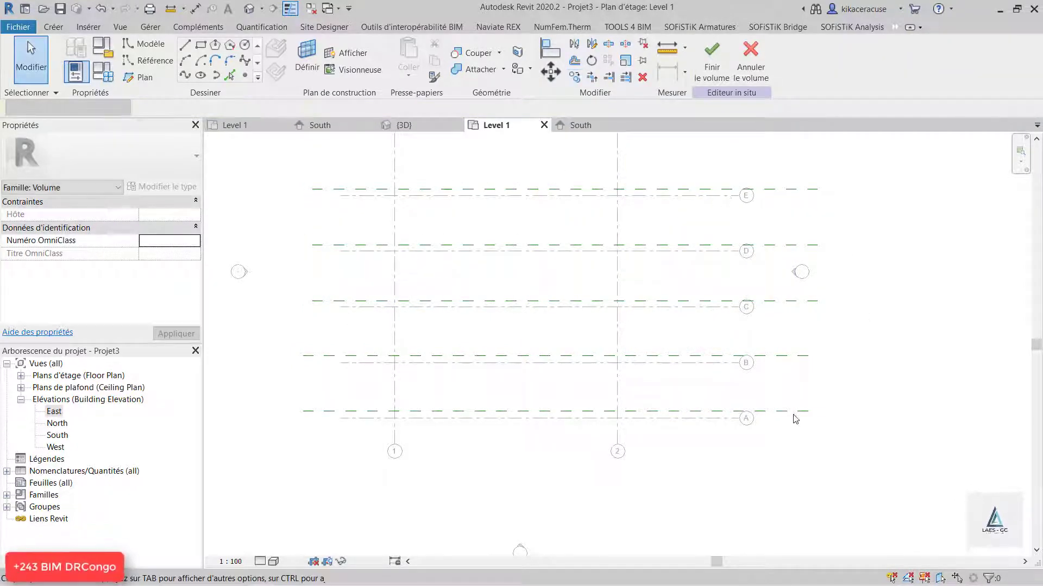
Name the reference plane beside grid A 1 and the one beside grid B 2
{"action": "left_click", "coordinate": [794, 413]}
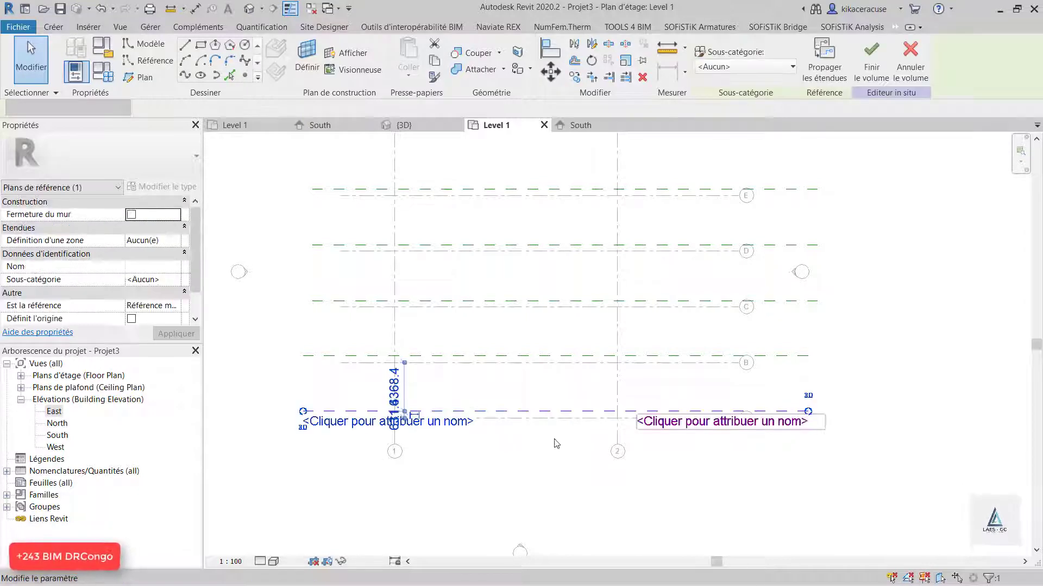
{"action": "left_click", "coordinate": [761, 424]}
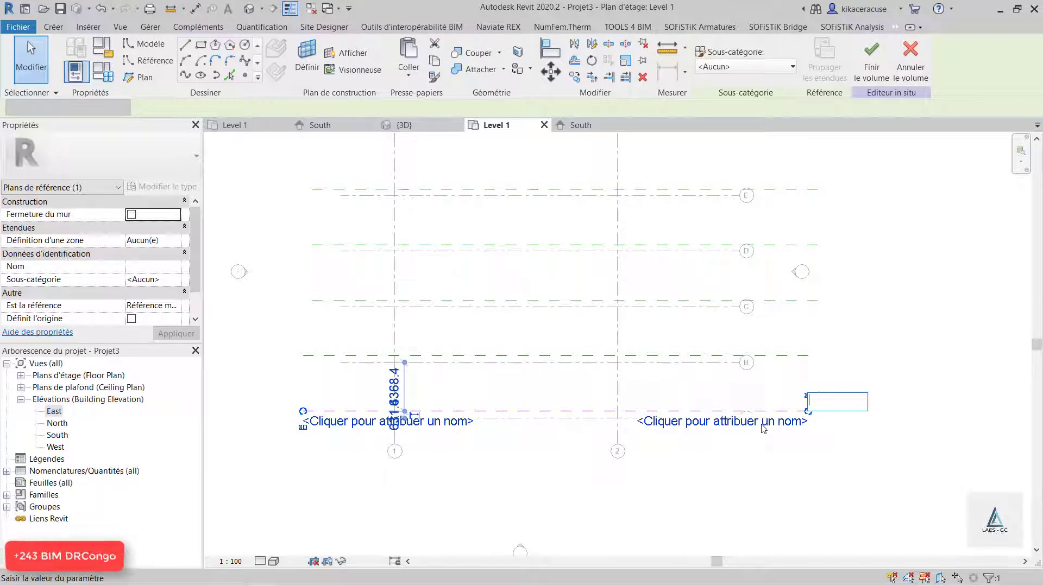
{"action": "key", "text": "Return"}
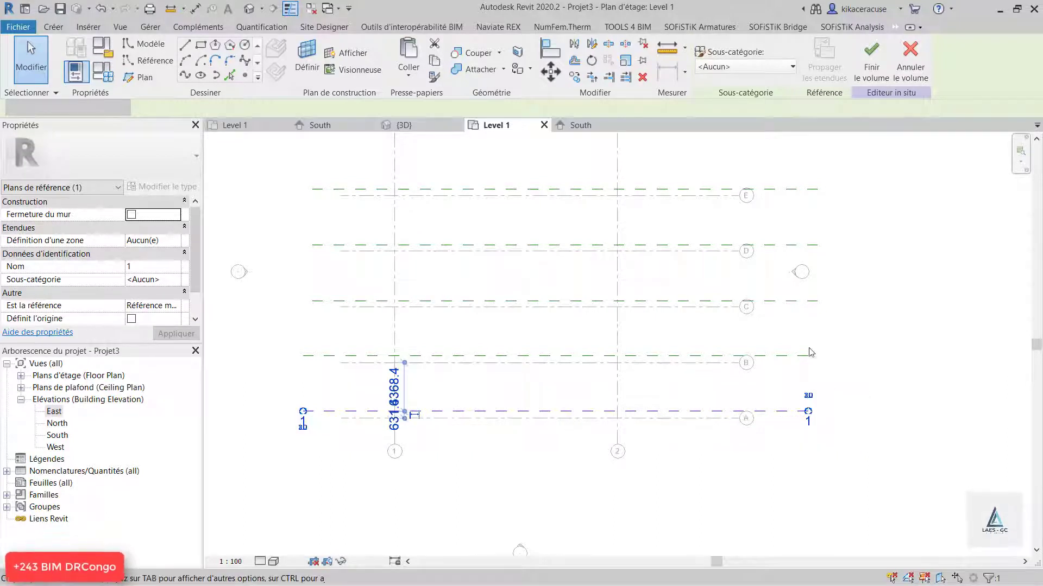
{"action": "left_click", "coordinate": [783, 356]}
{"action": "left_click", "coordinate": [744, 365]}
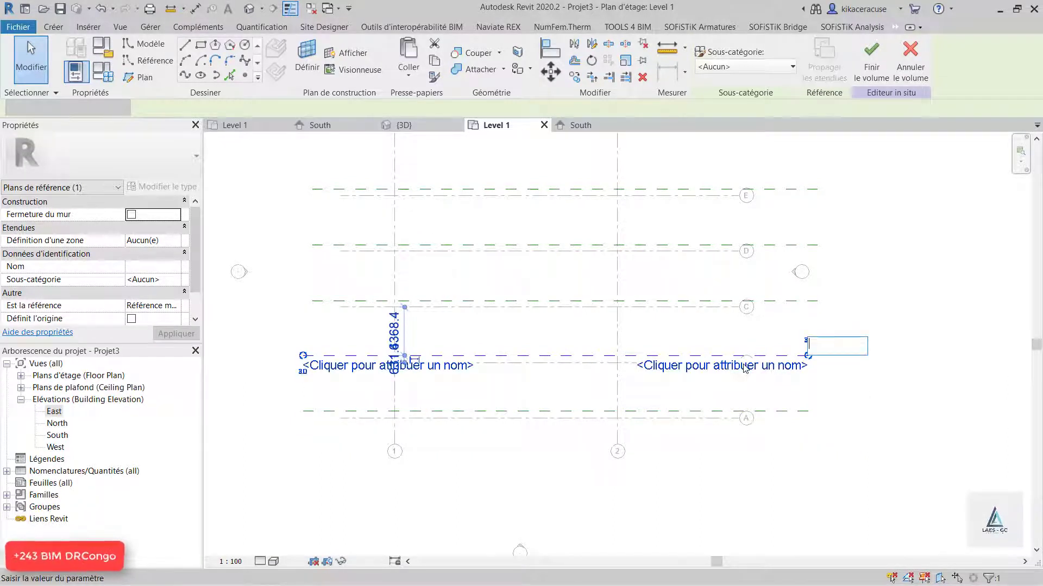
{"action": "key", "text": "Return"}
Name the reference plane beside grid C 3 and the one beside grid D 4
{"action": "left_click", "coordinate": [793, 302]}
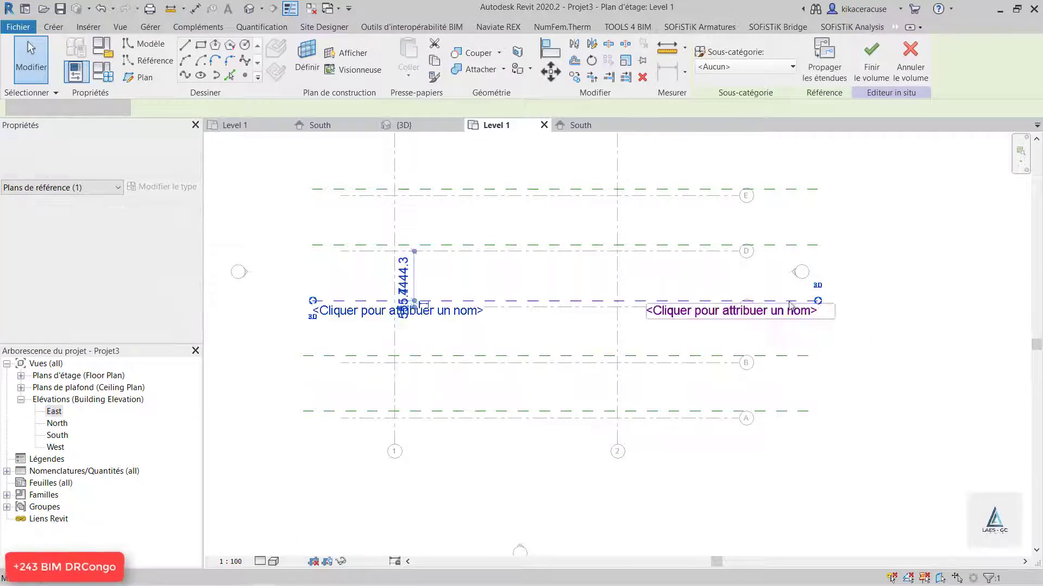
{"action": "left_click", "coordinate": [756, 314]}
{"action": "type", "text": "3"}
{"action": "key", "text": "Return"}
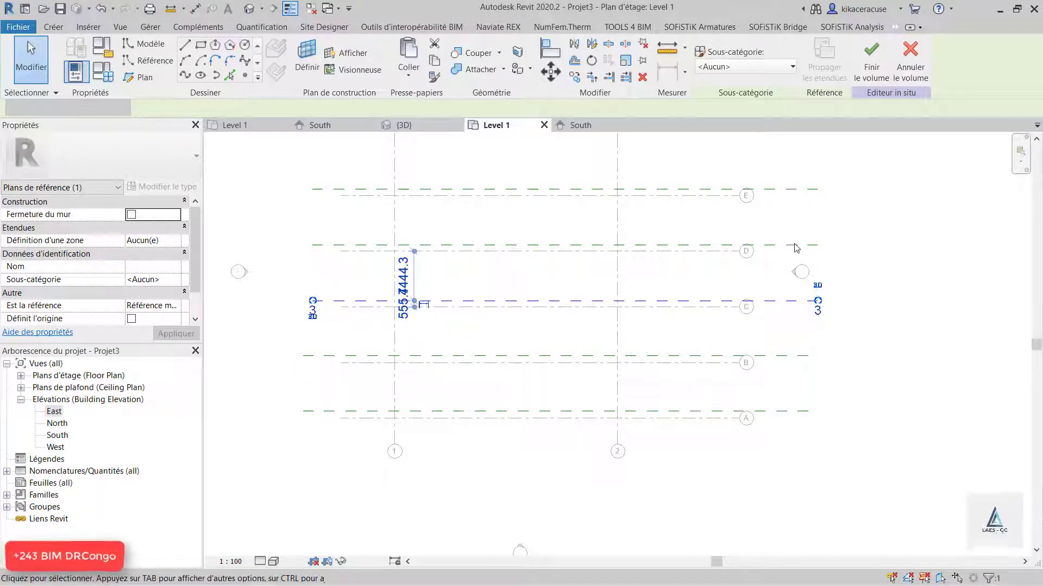
{"action": "left_click", "coordinate": [782, 246]}
{"action": "left_click", "coordinate": [779, 256]}
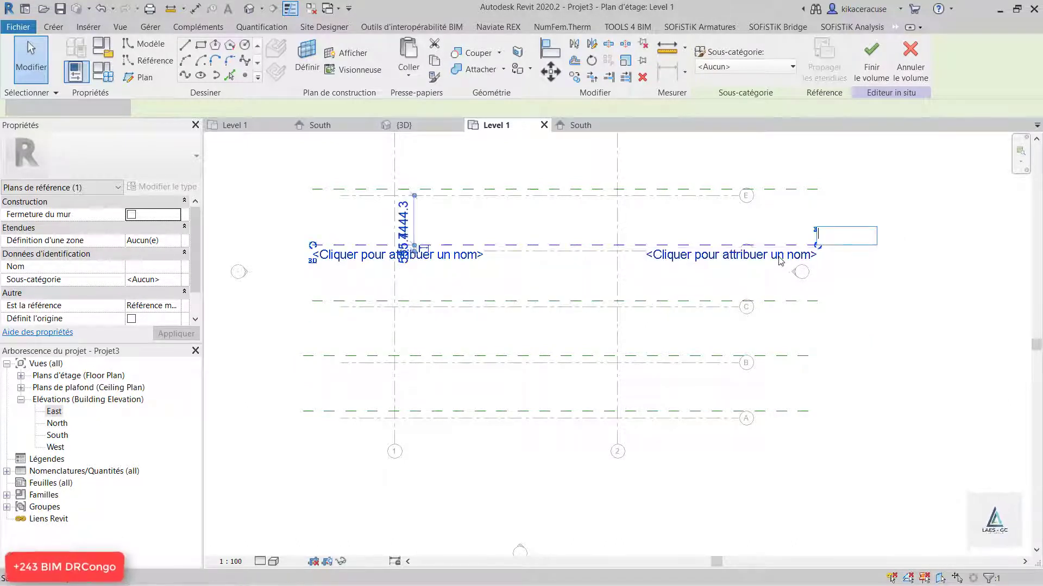
{"action": "type", "text": "4"}
{"action": "key", "text": "Return"}
Name the reference plane beside grid E 5 and clear the selection
{"action": "left_click", "coordinate": [792, 190]}
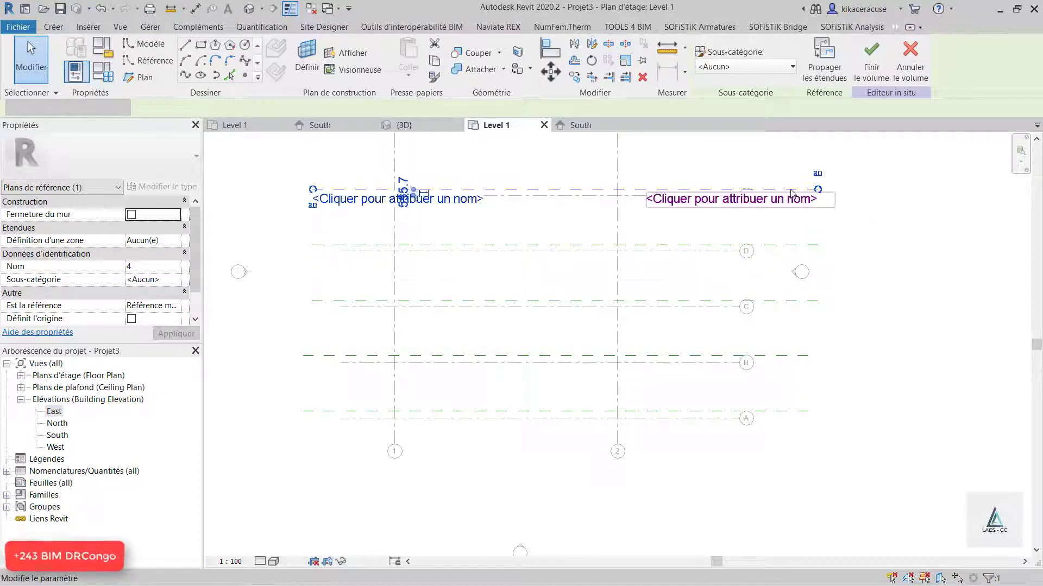
{"action": "left_click", "coordinate": [783, 205]}
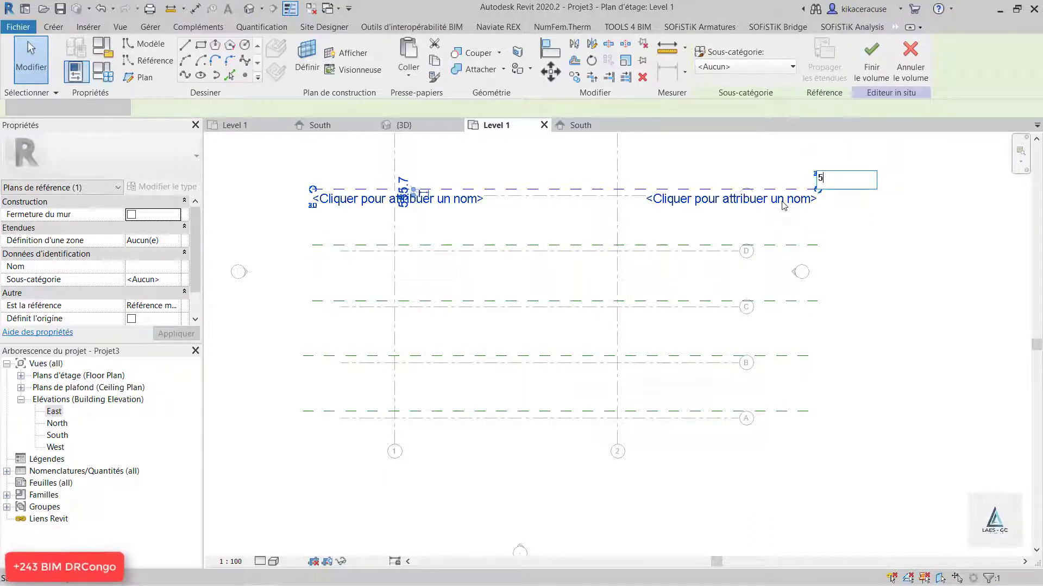
{"action": "type", "text": "5"}
{"action": "key", "text": "Return"}
{"action": "left_click", "coordinate": [880, 310]}
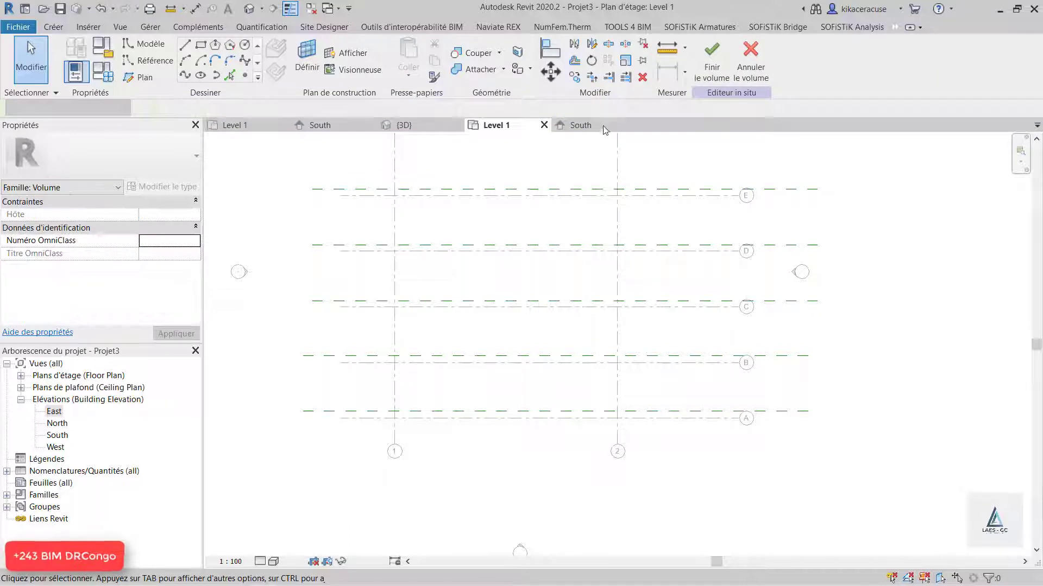
Return to the South elevation view
{"action": "left_click", "coordinate": [581, 126]}
{"action": "scroll", "coordinate": [796, 429], "scroll_direction": "up", "scroll_amount": 2}
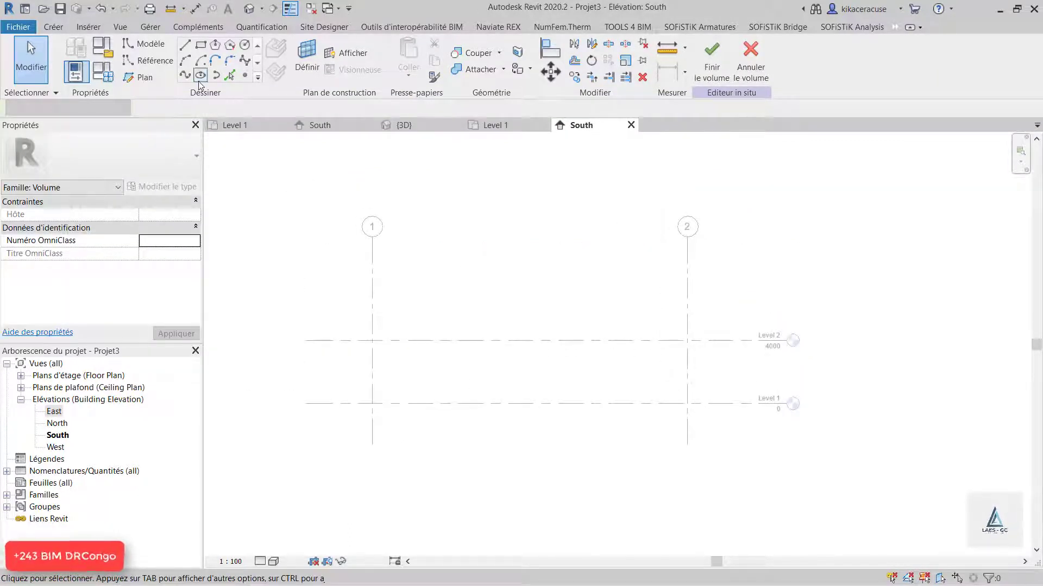
{"action": "left_click", "coordinate": [245, 61]}
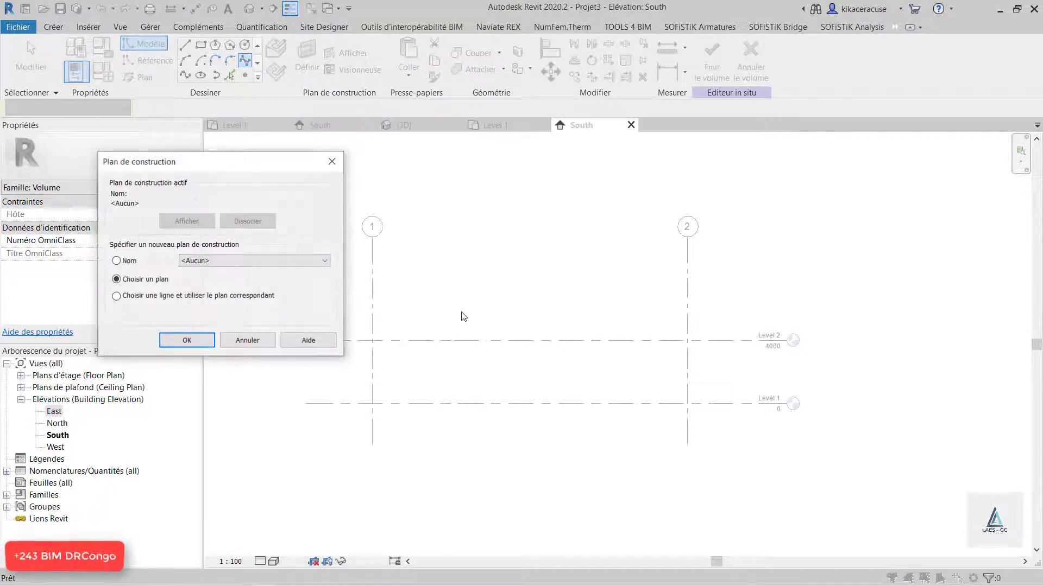
{"action": "left_click", "coordinate": [254, 261]}
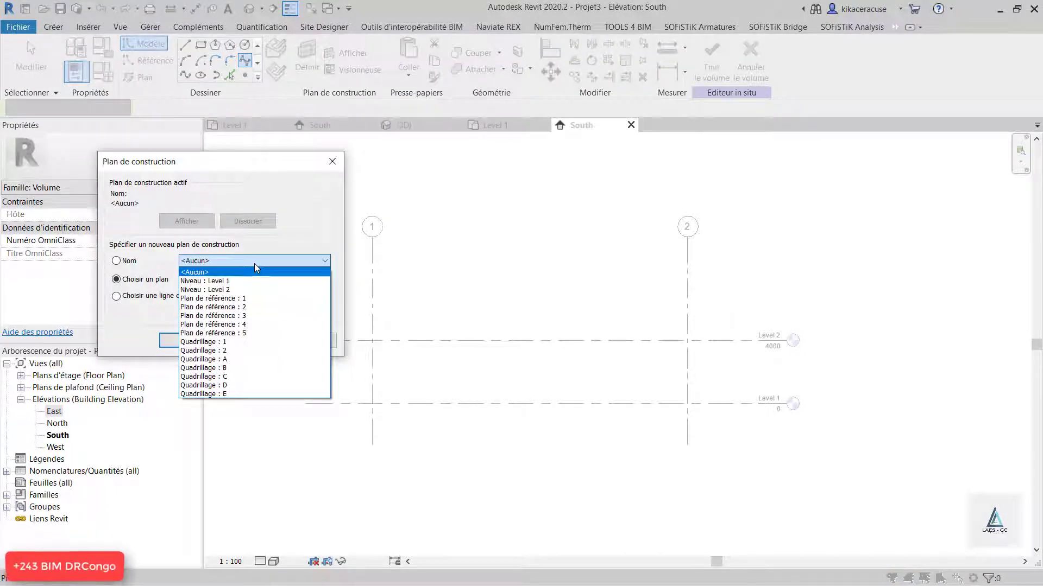
{"action": "left_click", "coordinate": [212, 342]}
{"action": "left_click", "coordinate": [191, 343]}
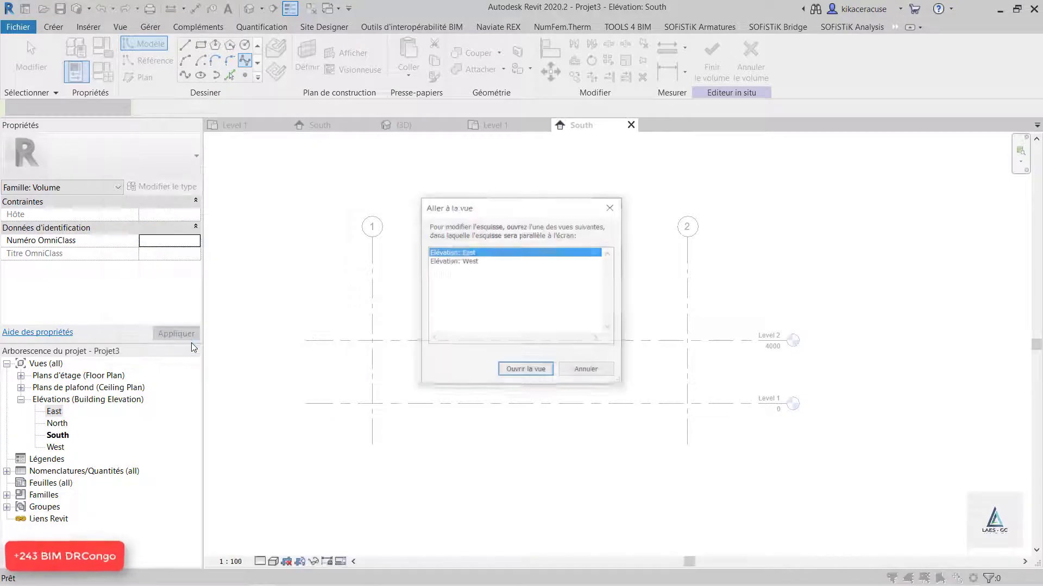
{"action": "key", "text": "Escape"}
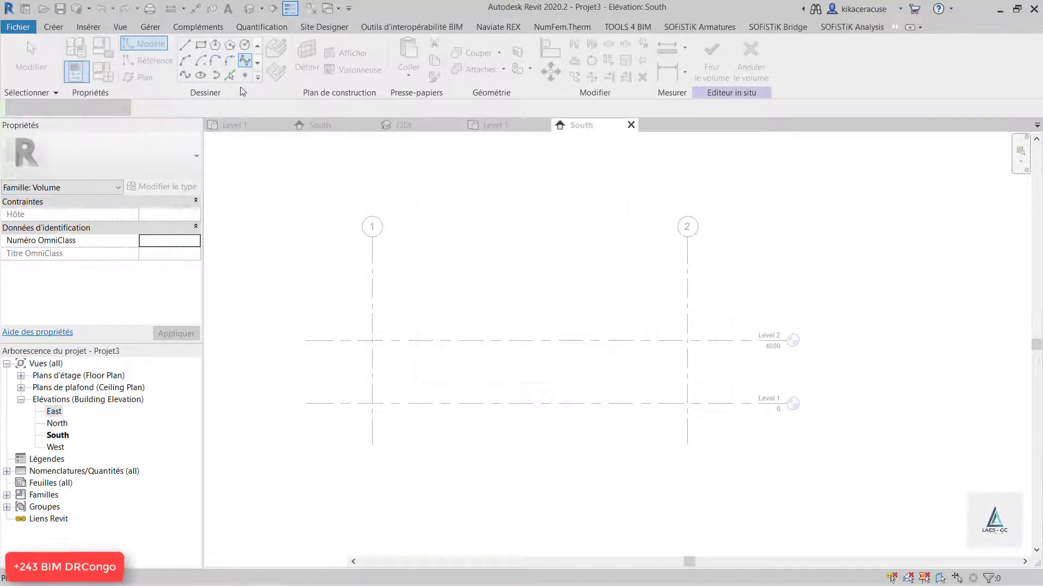
Start a spline model line in the South elevation with reference plane 1 as its work plane
{"action": "left_click", "coordinate": [245, 63]}
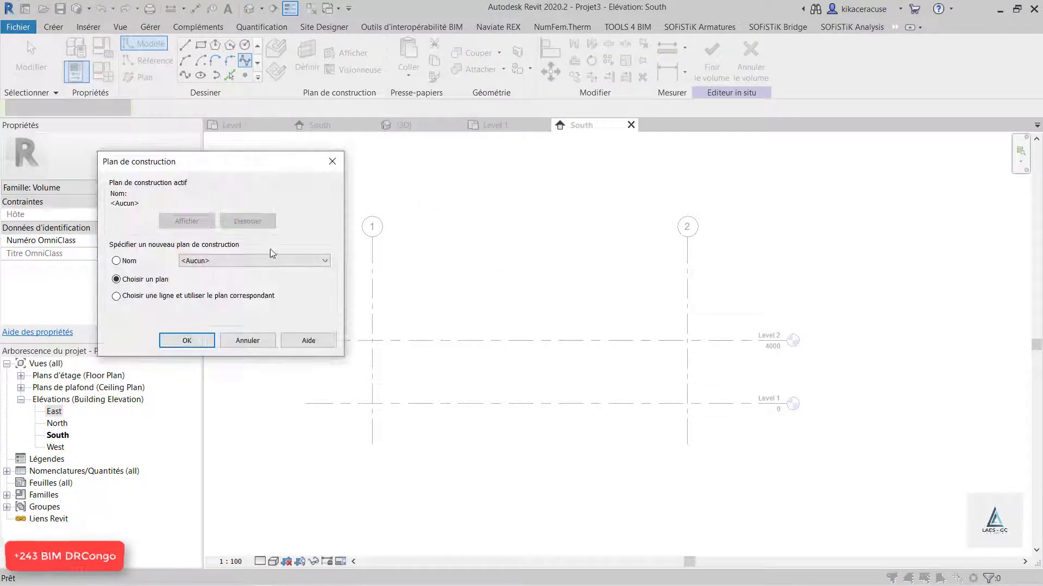
{"action": "left_click", "coordinate": [263, 260]}
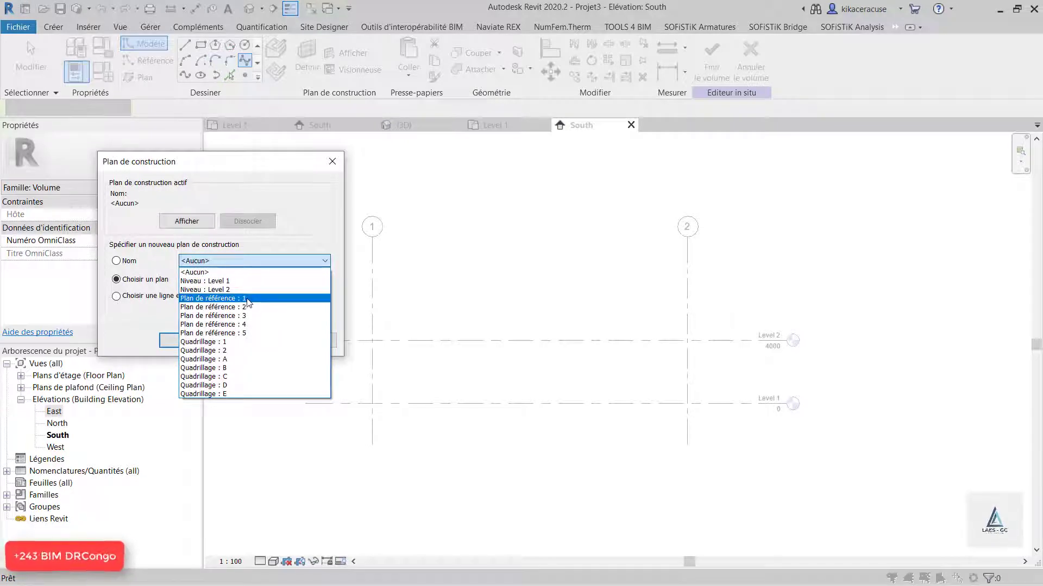
{"action": "left_click", "coordinate": [247, 299]}
{"action": "left_click", "coordinate": [186, 340]}
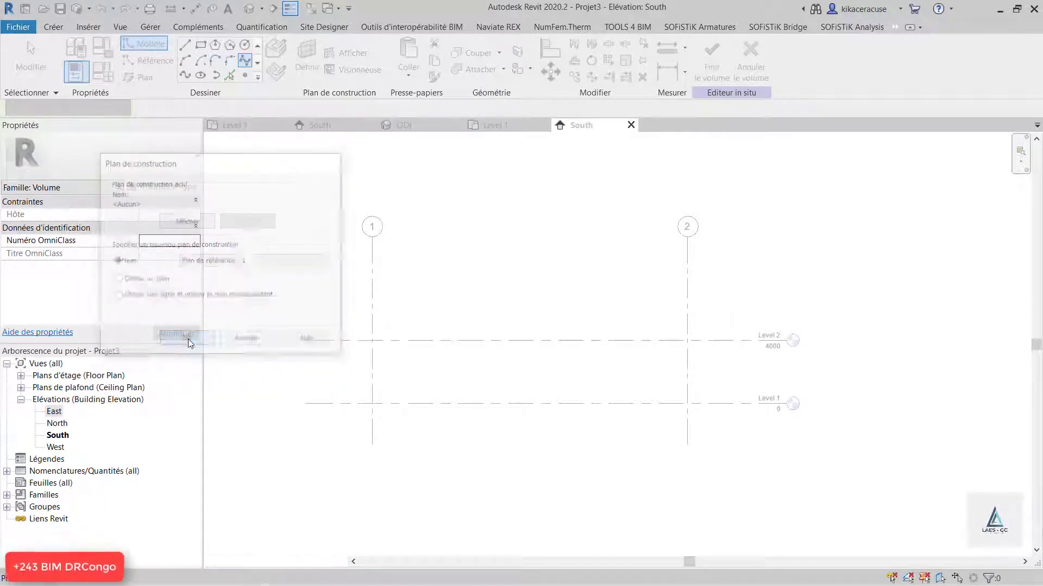
{"action": "scroll", "coordinate": [610, 386], "scroll_direction": "down", "scroll_amount": 2}
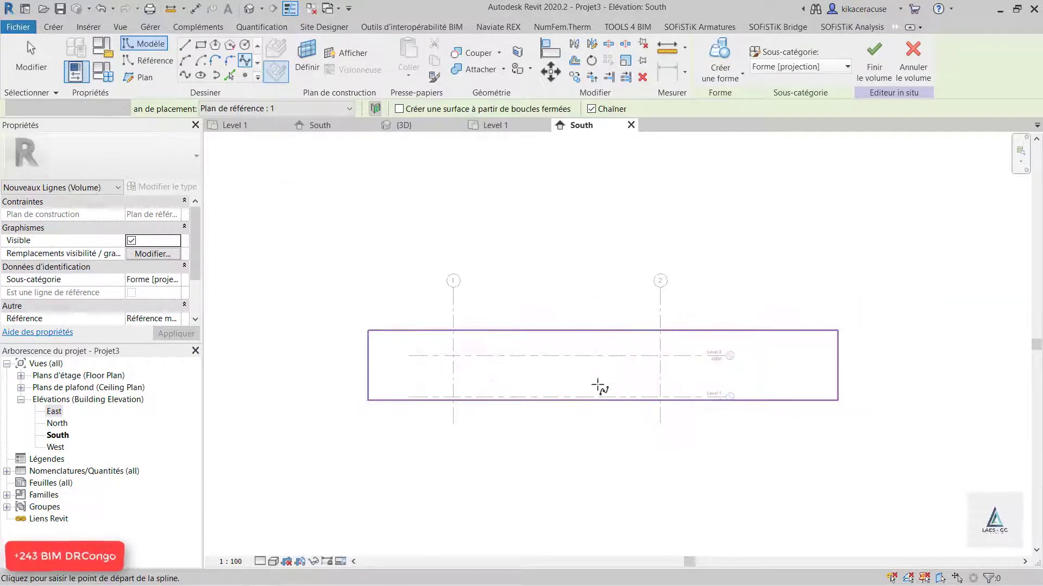
Draw a wavy spline on reference plane 1 from below Level 2, just outside grid 1, over two crests and two troughs, up to grid 2
{"action": "scroll", "coordinate": [485, 390], "scroll_direction": "up", "scroll_amount": 3}
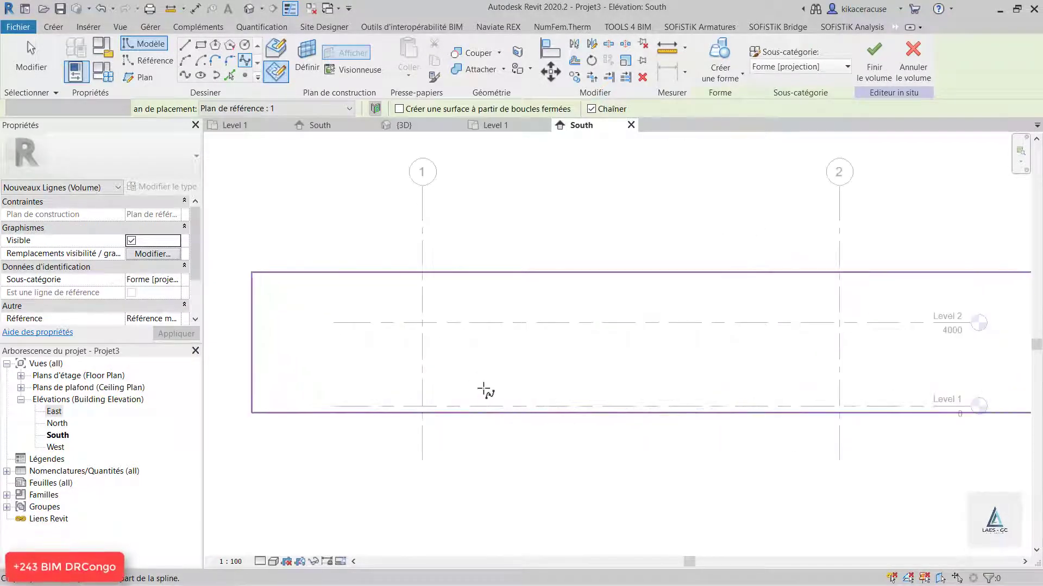
{"action": "left_click", "coordinate": [377, 353]}
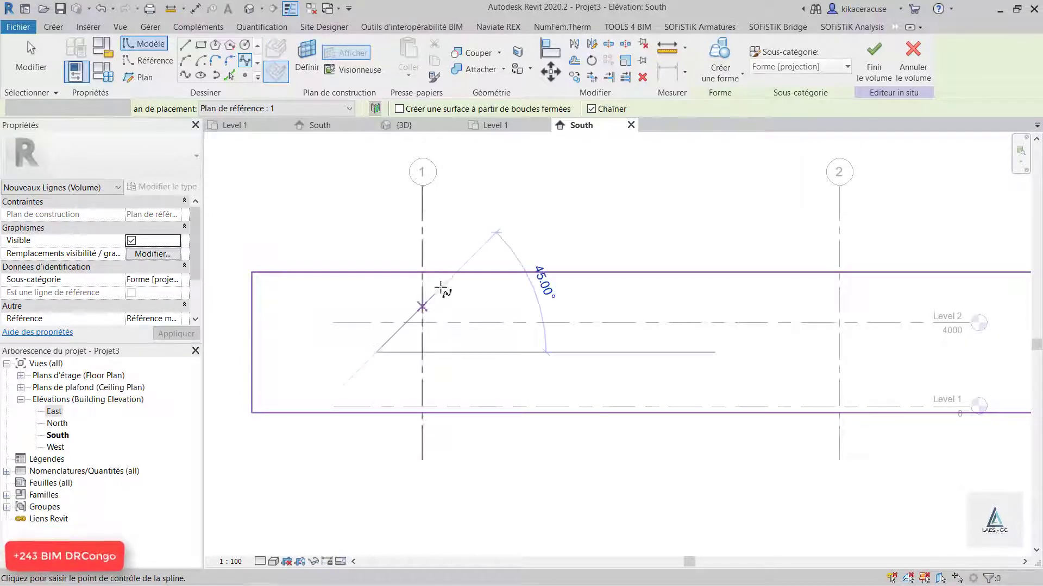
{"action": "left_click", "coordinate": [452, 276]}
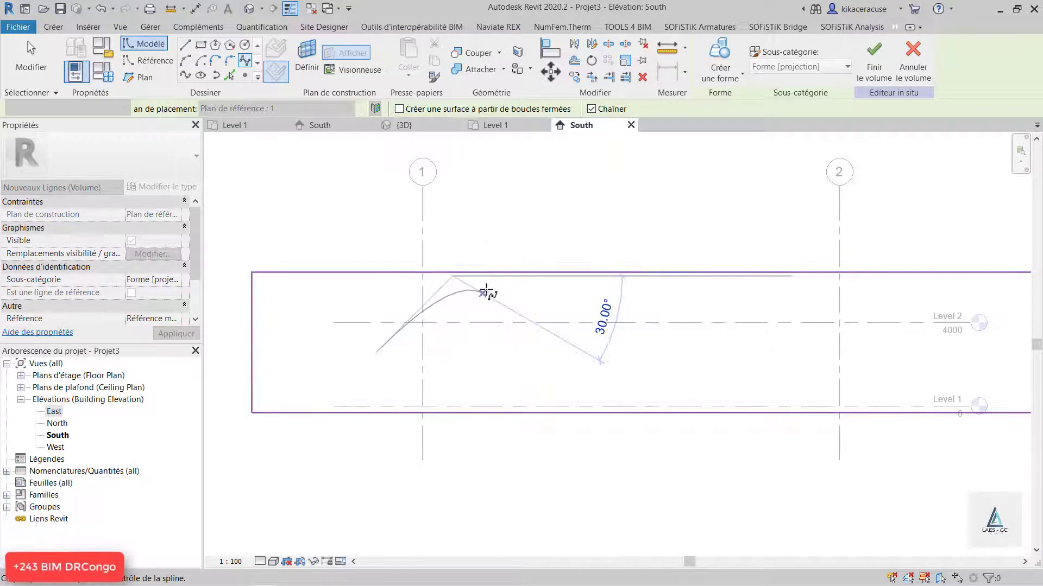
{"action": "left_click", "coordinate": [489, 277]}
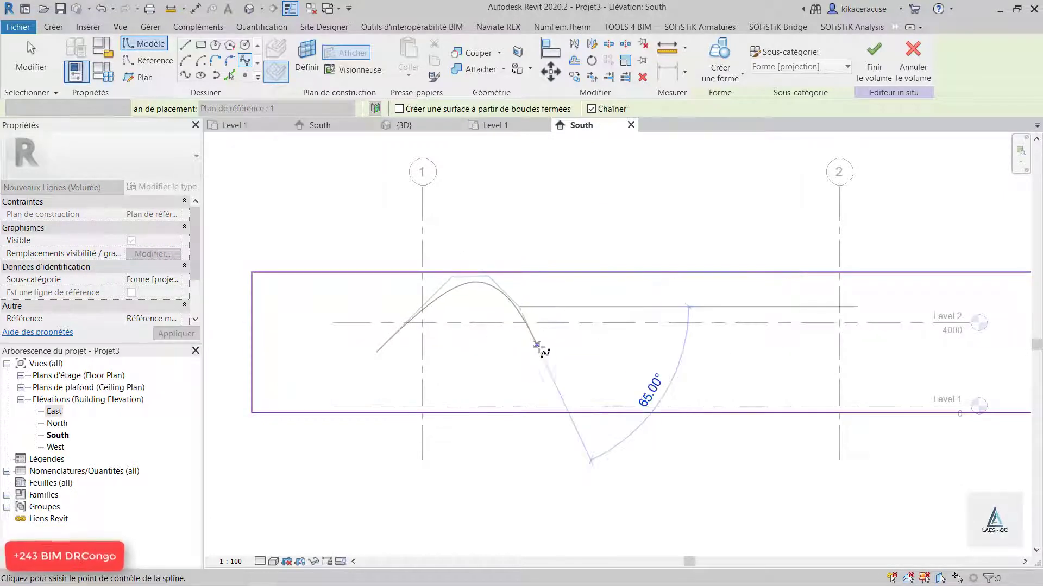
{"action": "left_click", "coordinate": [577, 348]}
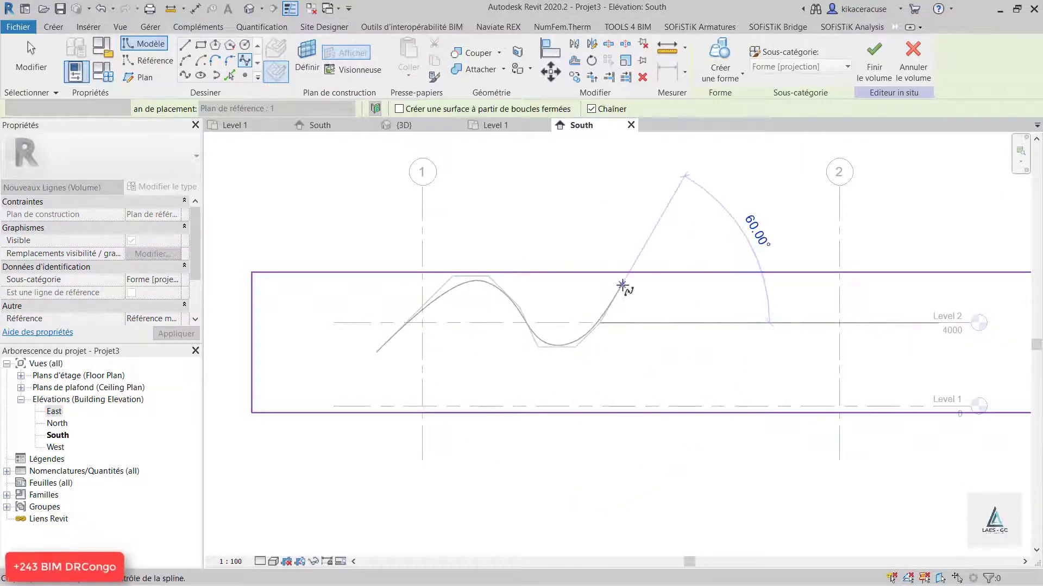
{"action": "left_click", "coordinate": [635, 276]}
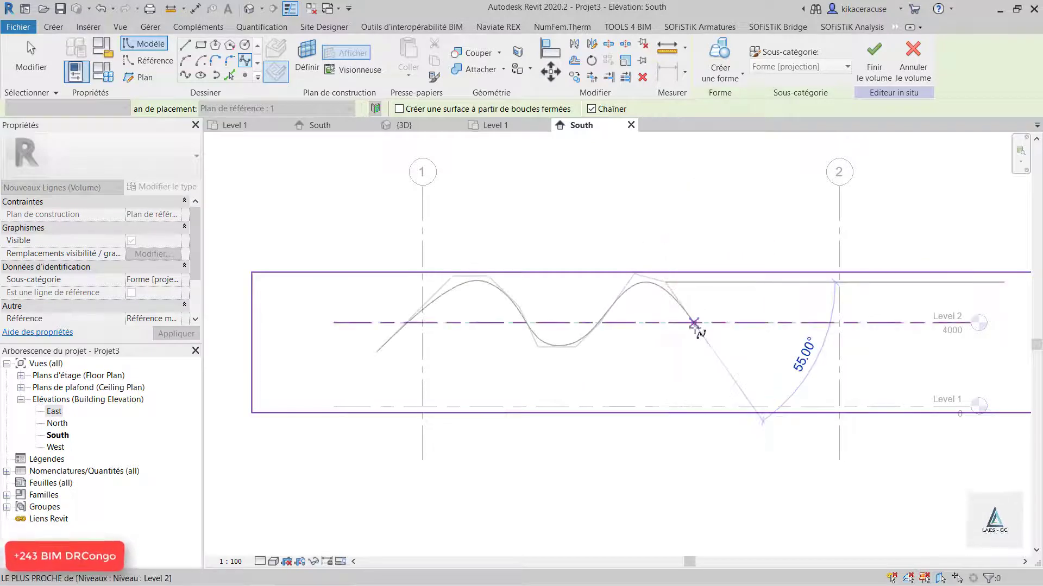
{"action": "left_click", "coordinate": [774, 354]}
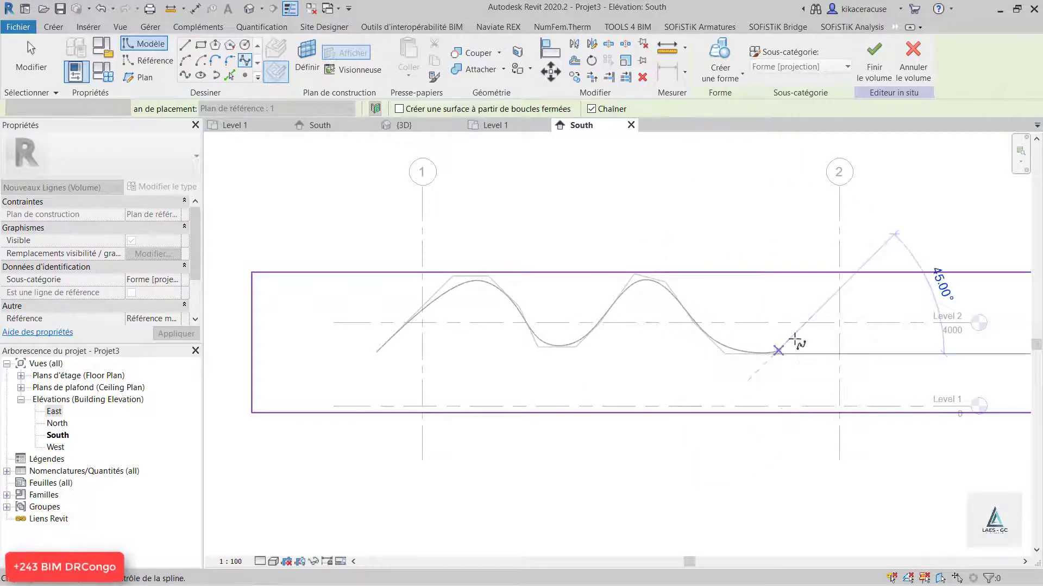
{"action": "left_click", "coordinate": [839, 275]}
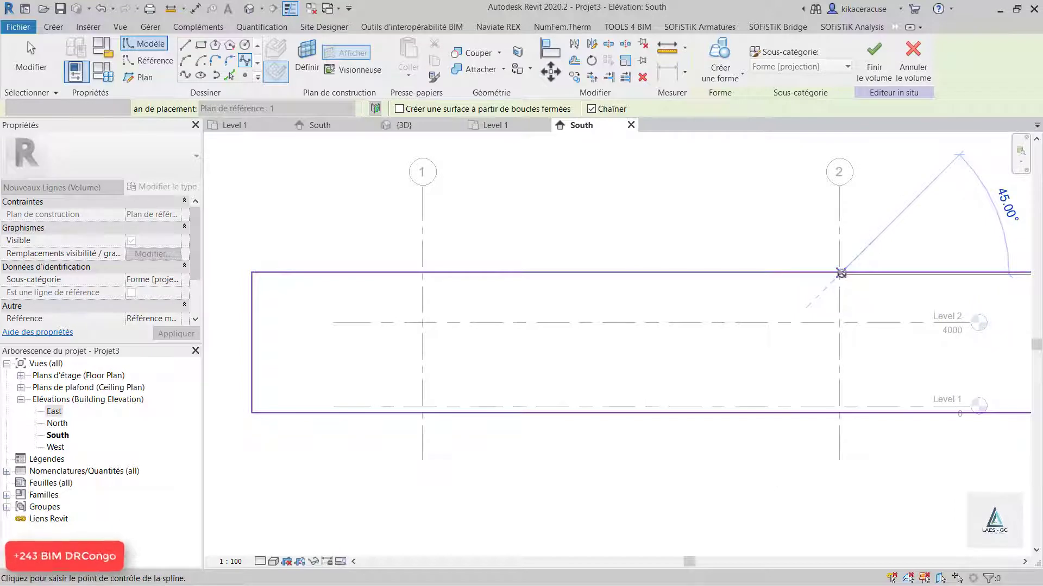
{"action": "key", "text": "Escape"}
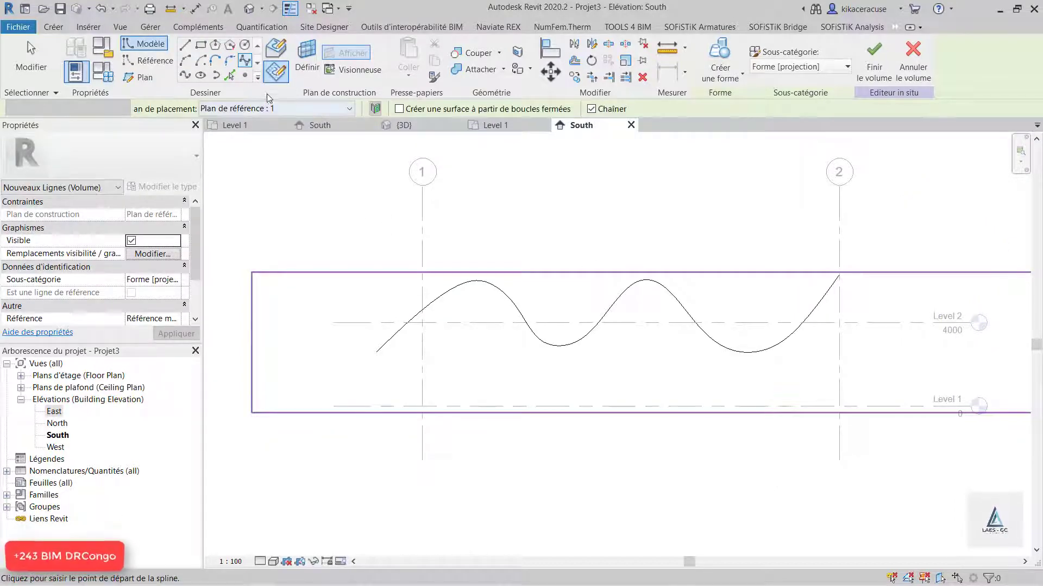
Draw an opposing wavy spline on reference plane 2, from above Level 2 outside grid 1 to below Level 2 just before grid 2
{"action": "left_click", "coordinate": [303, 111]}
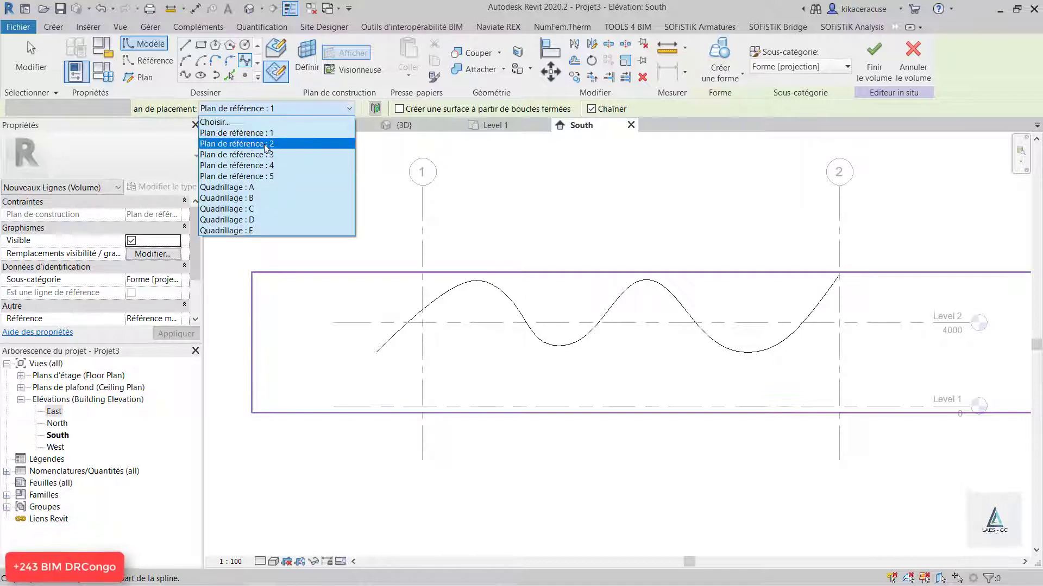
{"action": "left_click", "coordinate": [267, 144]}
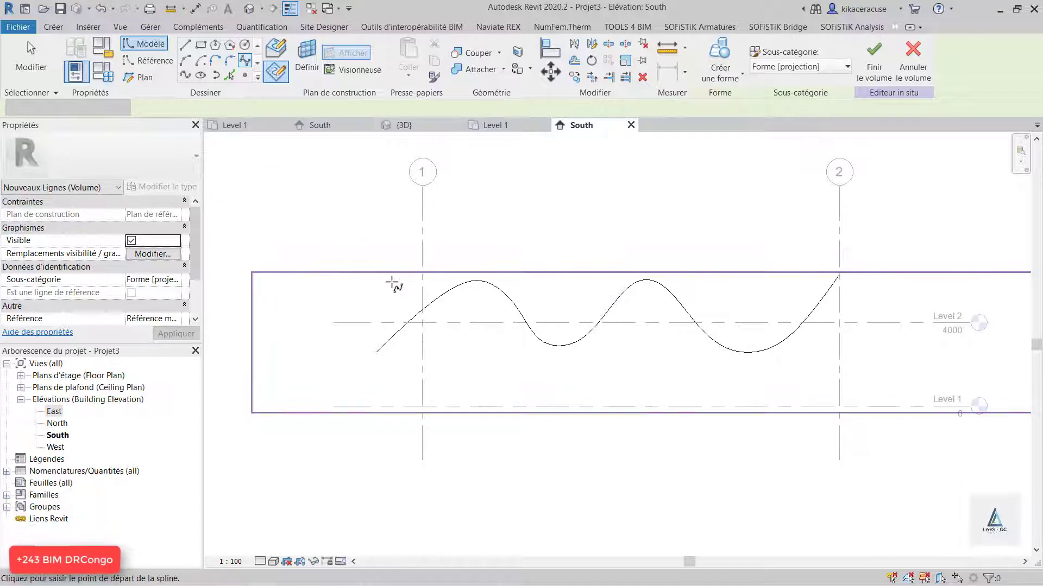
{"action": "left_click", "coordinate": [367, 270]}
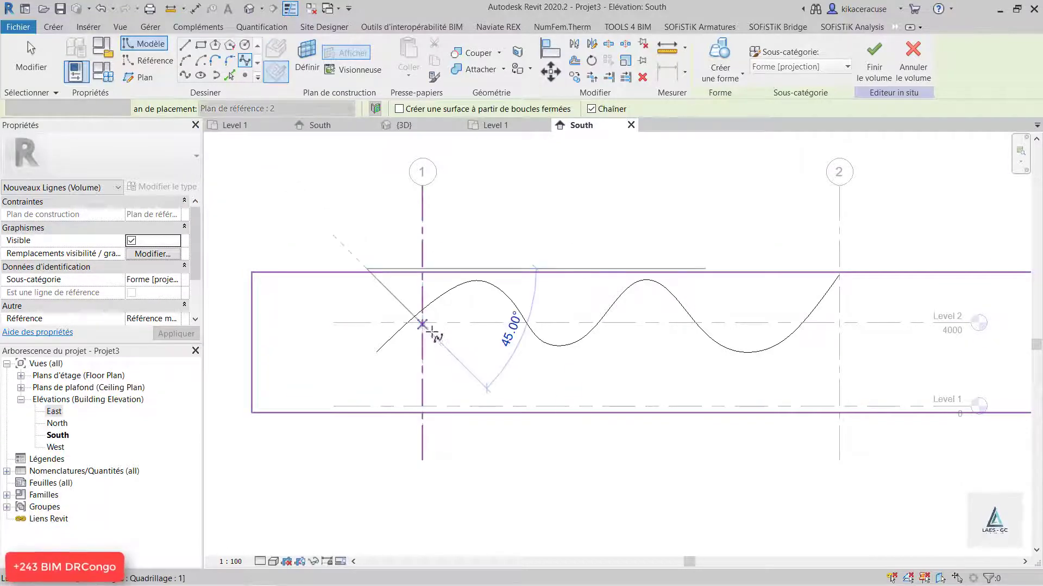
{"action": "left_click", "coordinate": [461, 345]}
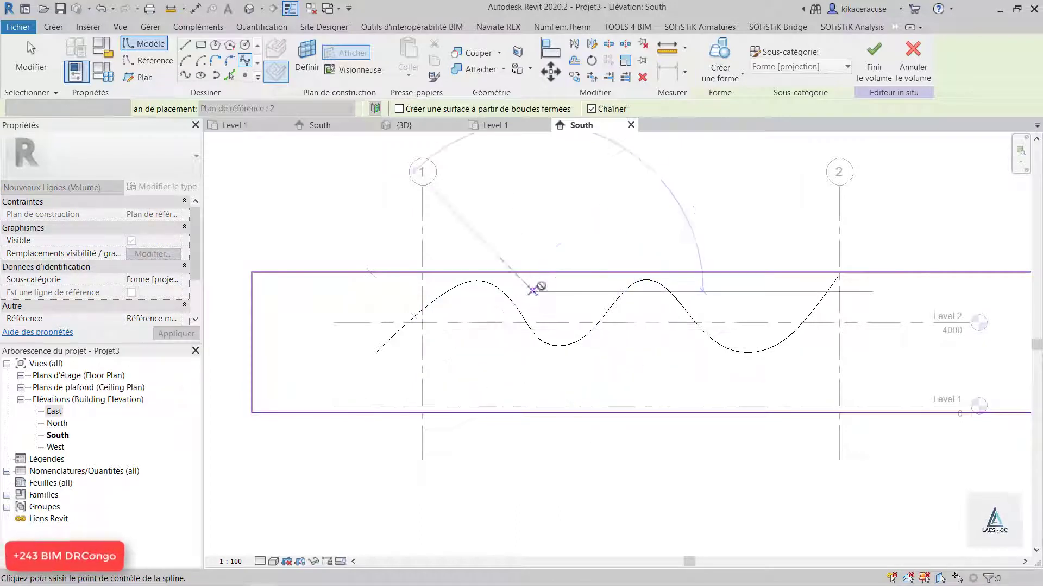
{"action": "left_click", "coordinate": [552, 272]}
{"action": "left_click", "coordinate": [654, 356]}
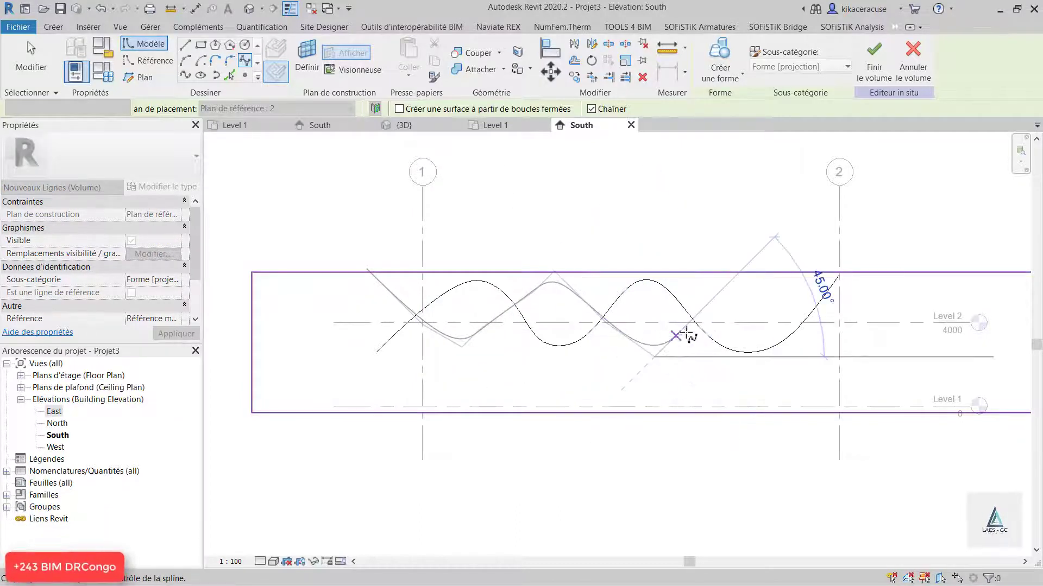
{"action": "left_click", "coordinate": [726, 276]}
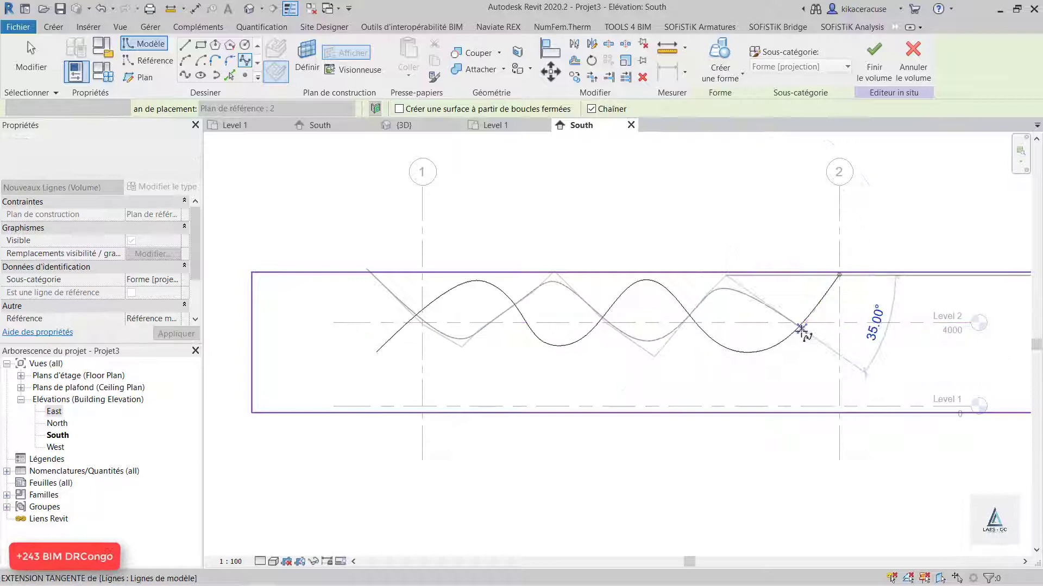
{"action": "left_click", "coordinate": [829, 351]}
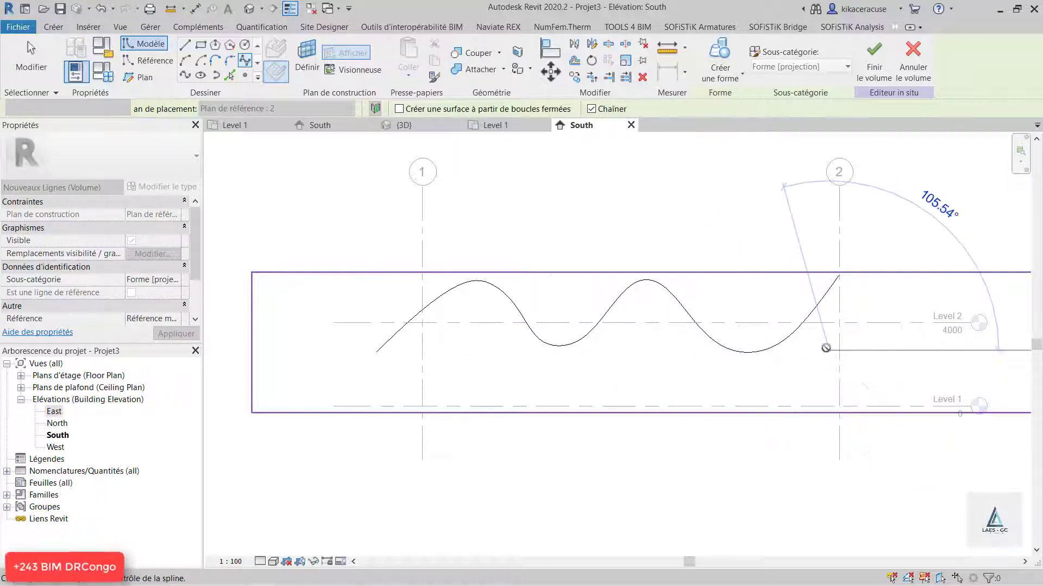
{"action": "key", "text": "Escape"}
{"action": "key", "text": "Escape"}
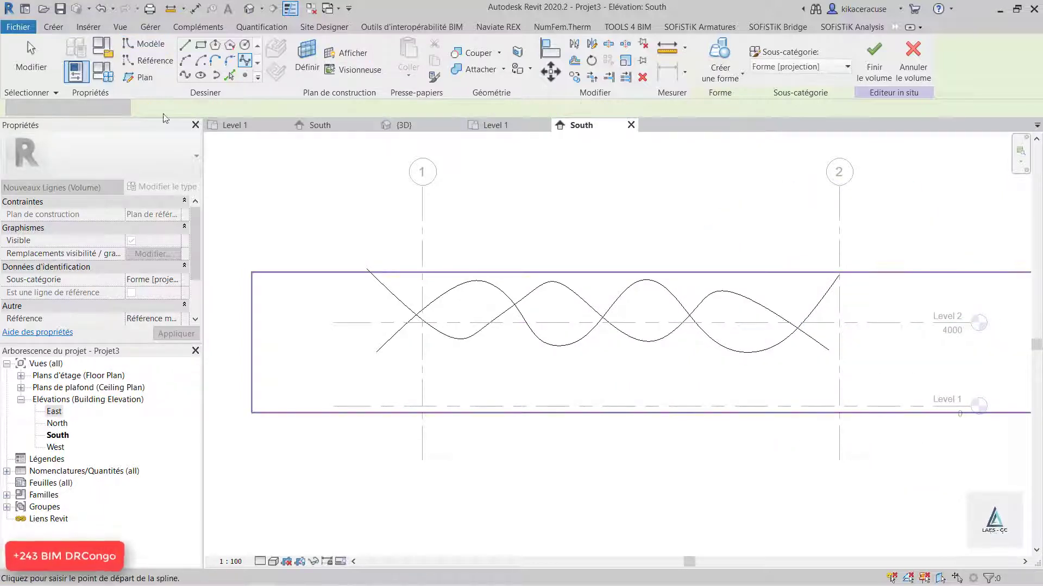
Draw a shallower wavy spline on reference plane 3, from Level 2 outside grid 1 to just below Level 2 near grid 2
{"action": "left_click", "coordinate": [263, 111]}
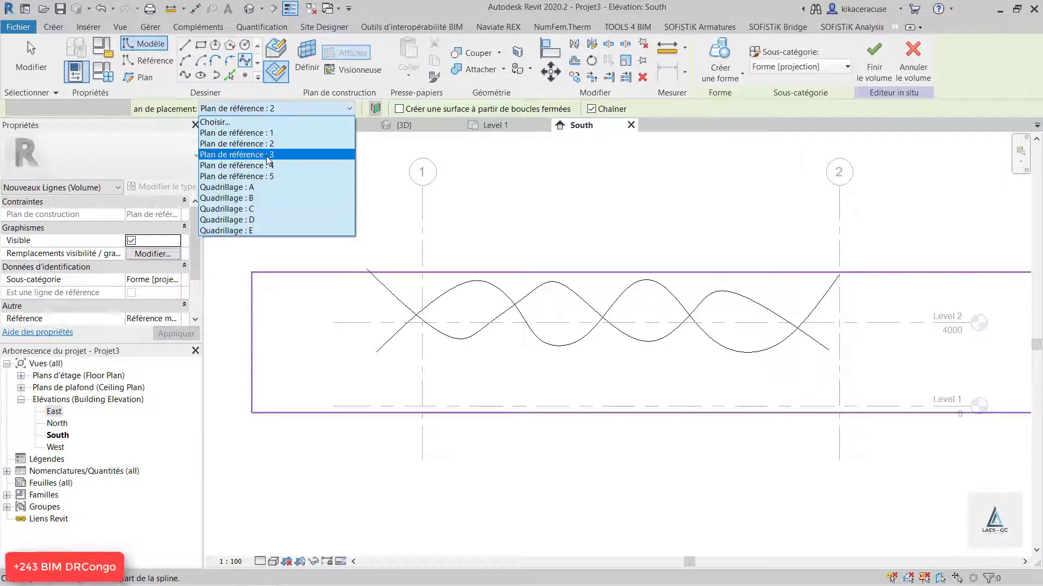
{"action": "left_click", "coordinate": [269, 159]}
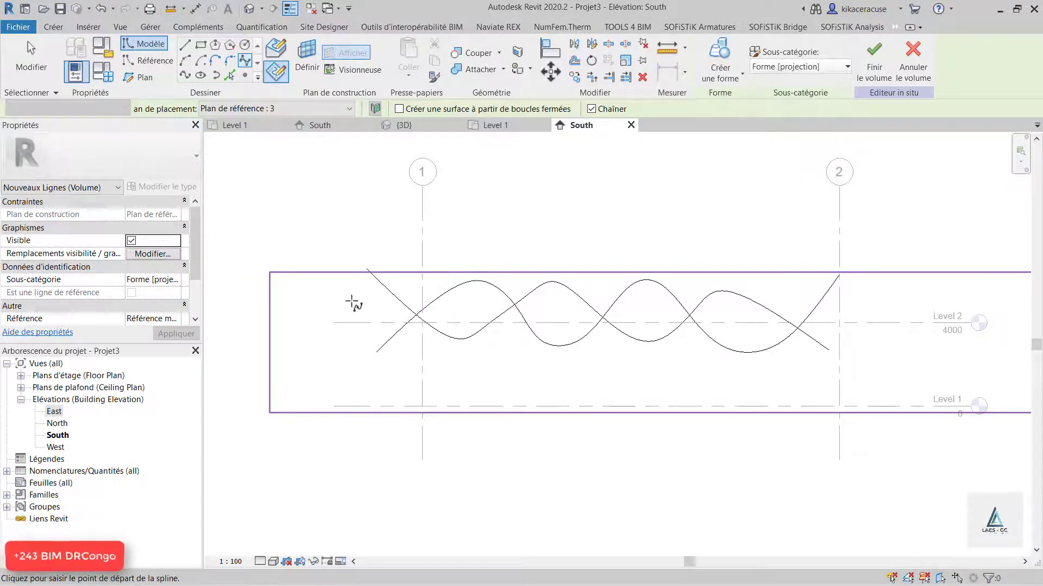
{"action": "left_click", "coordinate": [376, 352]}
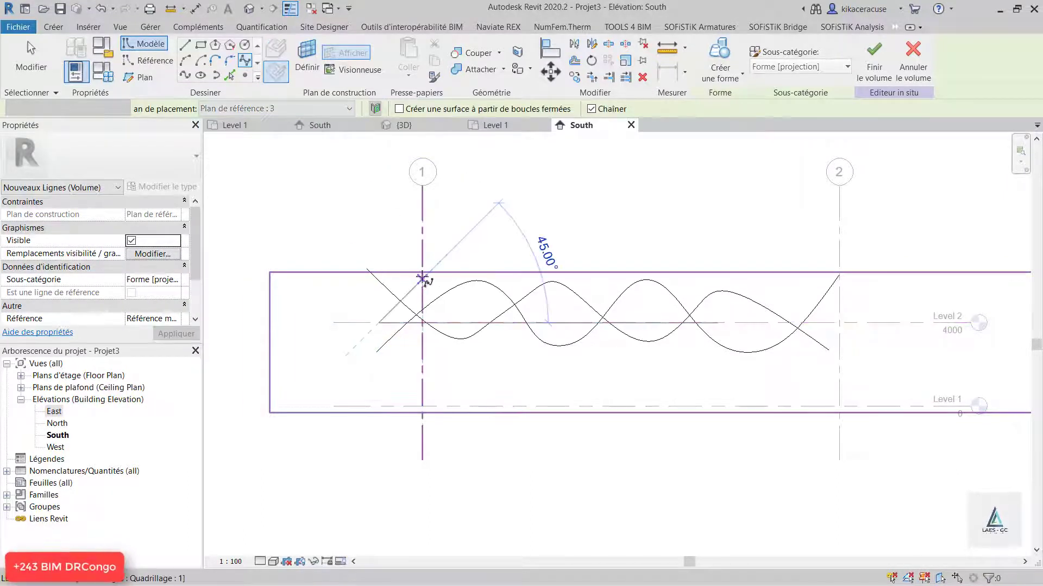
{"action": "left_click", "coordinate": [453, 303]}
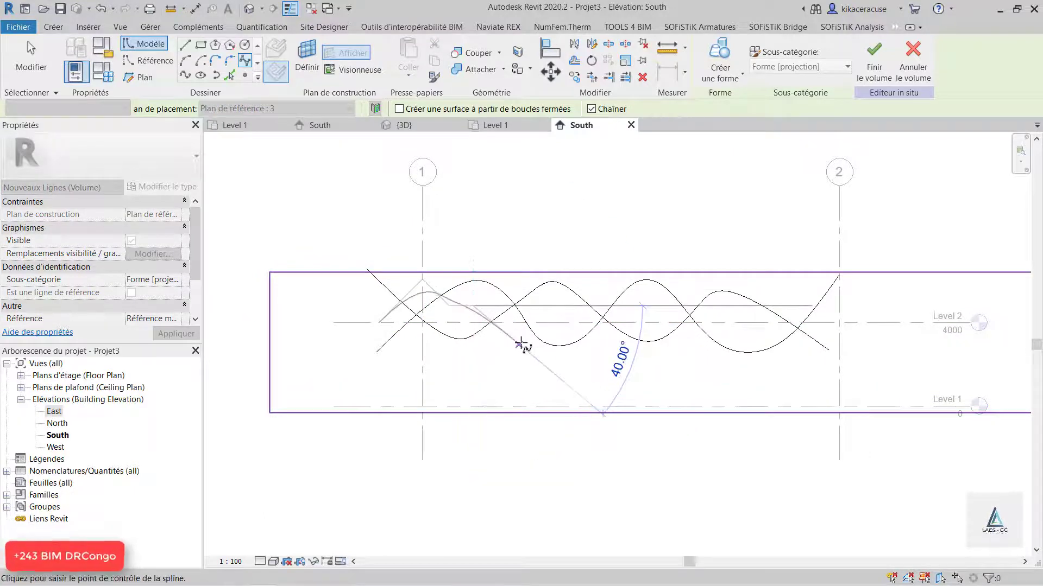
{"action": "left_click", "coordinate": [544, 331]}
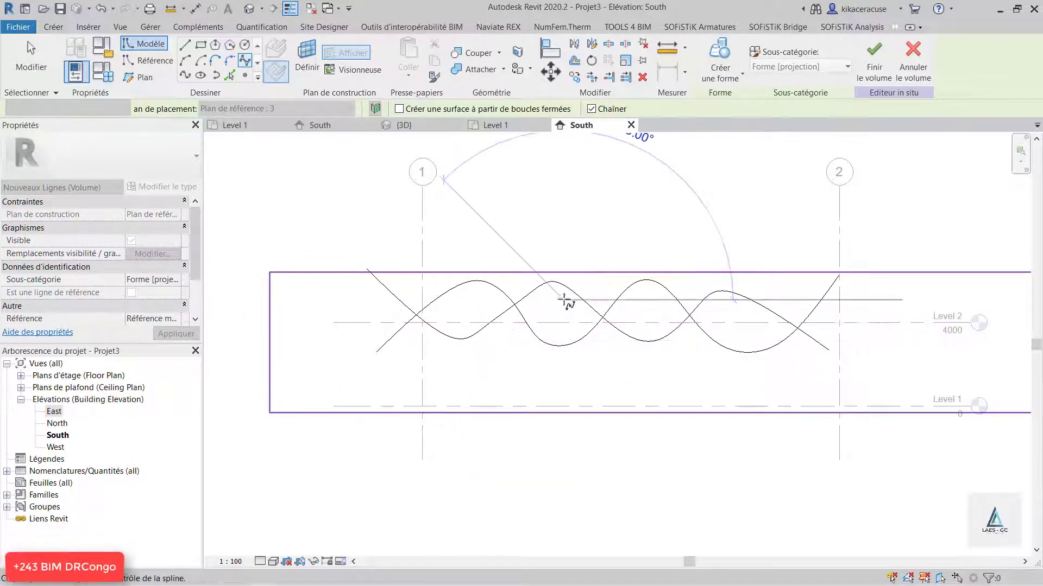
{"action": "left_click", "coordinate": [579, 285]}
{"action": "left_click", "coordinate": [628, 303]}
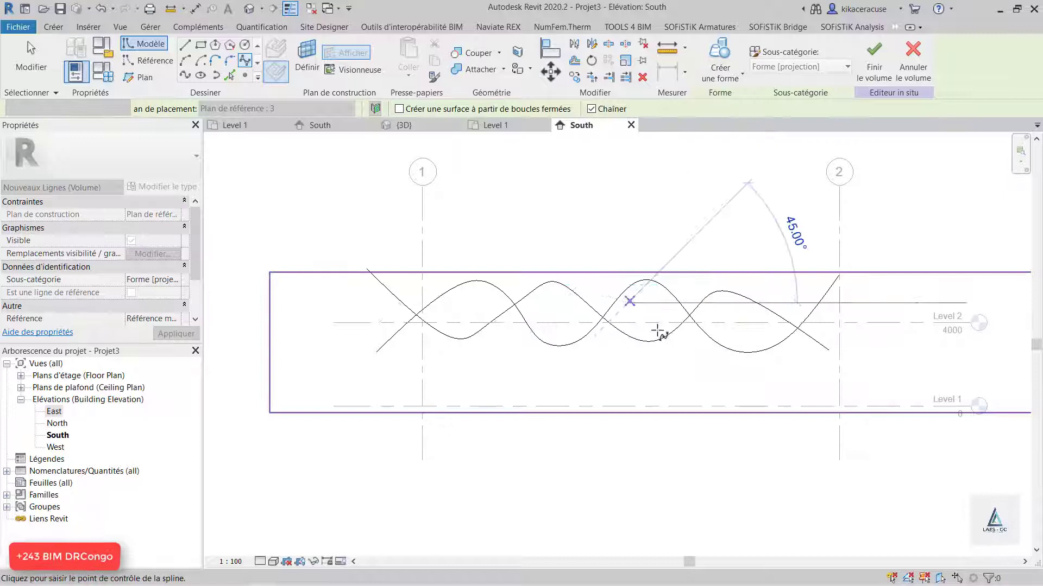
{"action": "left_click", "coordinate": [691, 366]}
{"action": "left_click", "coordinate": [730, 311]}
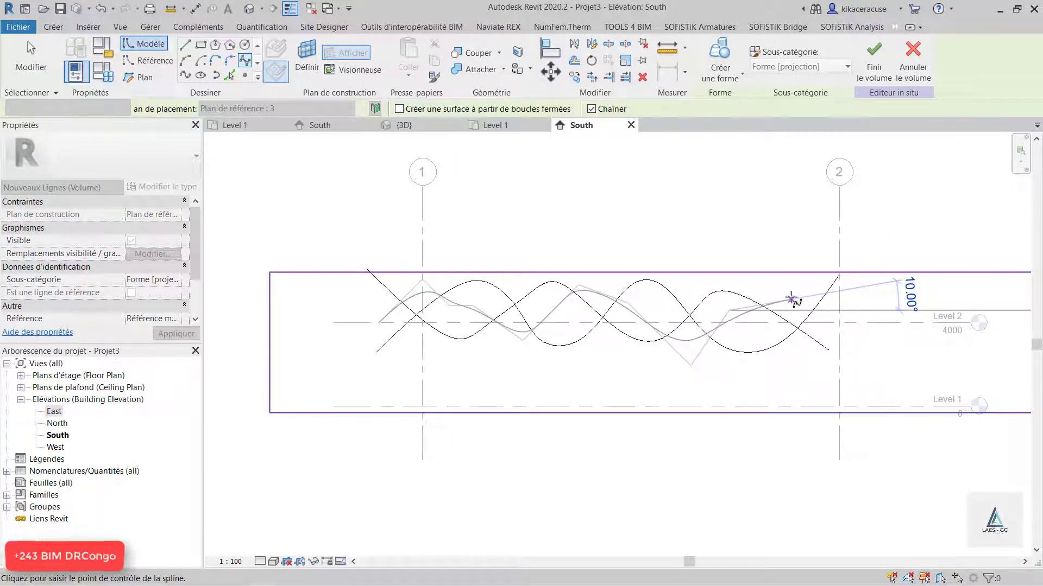
{"action": "left_click", "coordinate": [786, 296]}
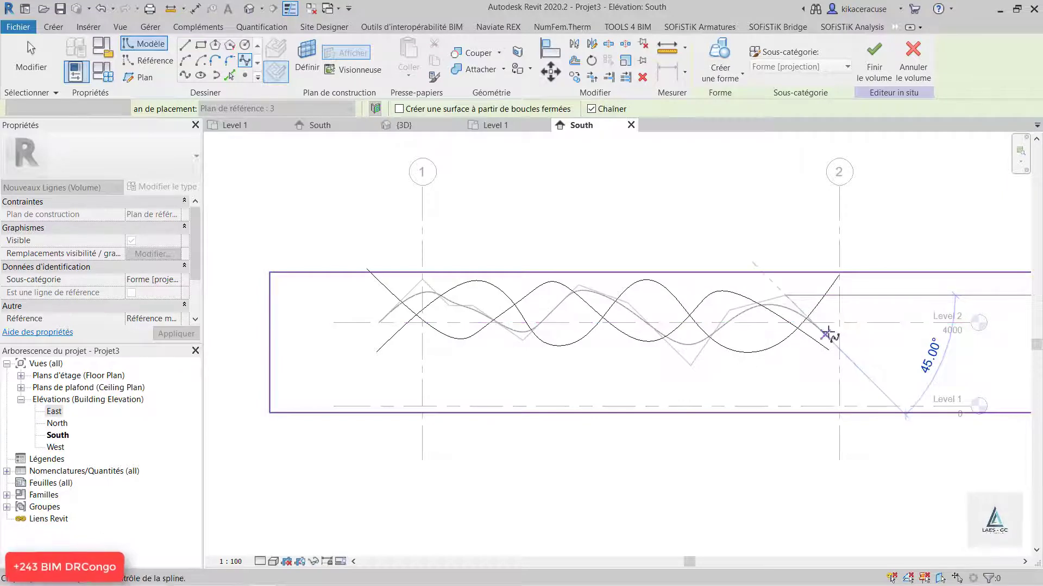
{"action": "left_click", "coordinate": [828, 333]}
{"action": "key", "text": "Escape"}
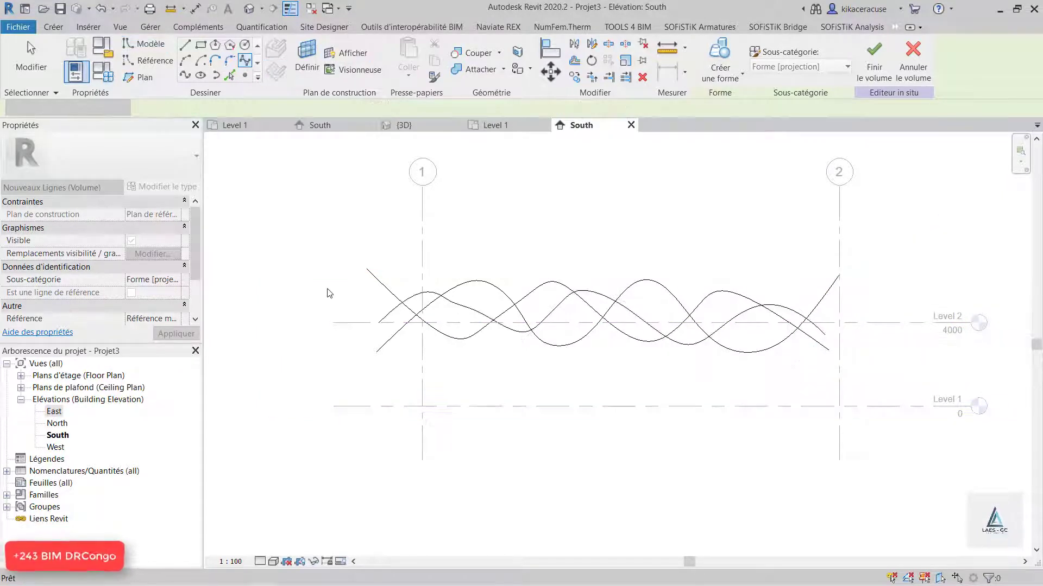
Set reference plane 4 as the work plane for the spline
{"action": "left_click", "coordinate": [313, 108]}
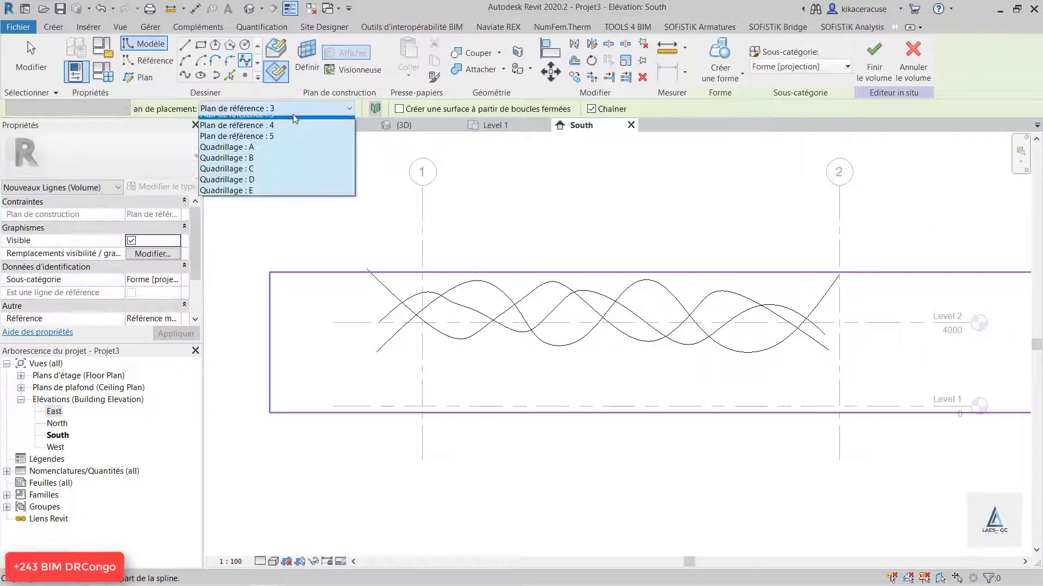
{"action": "left_click", "coordinate": [268, 157]}
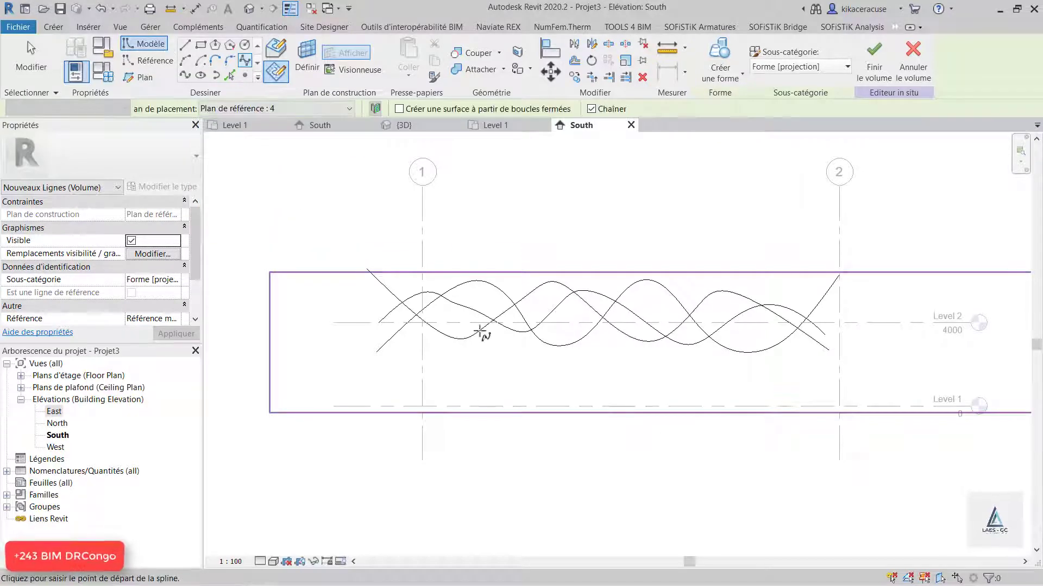
{"action": "left_click", "coordinate": [333, 322]}
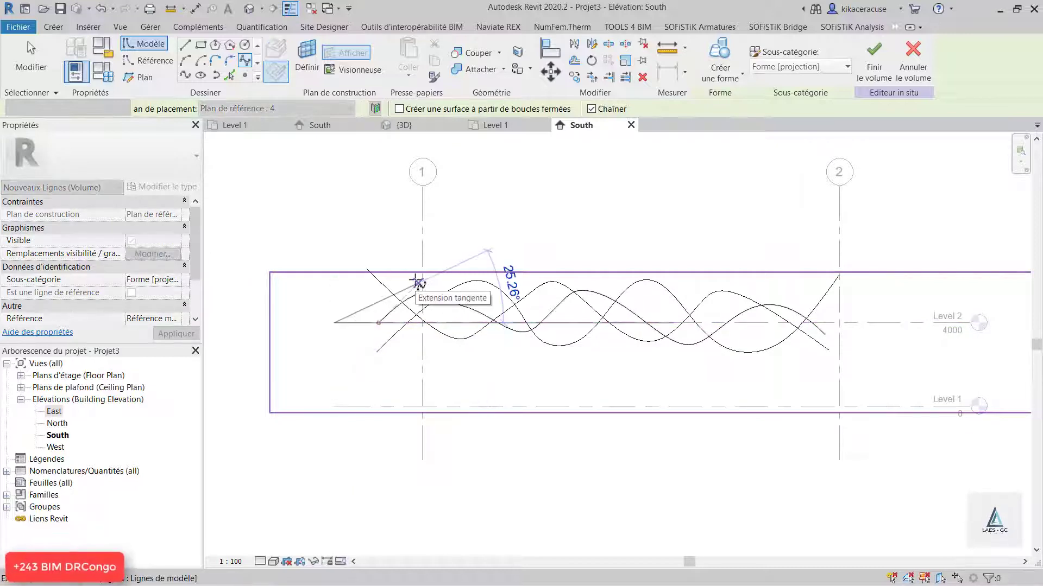
{"action": "left_click", "coordinate": [418, 282]}
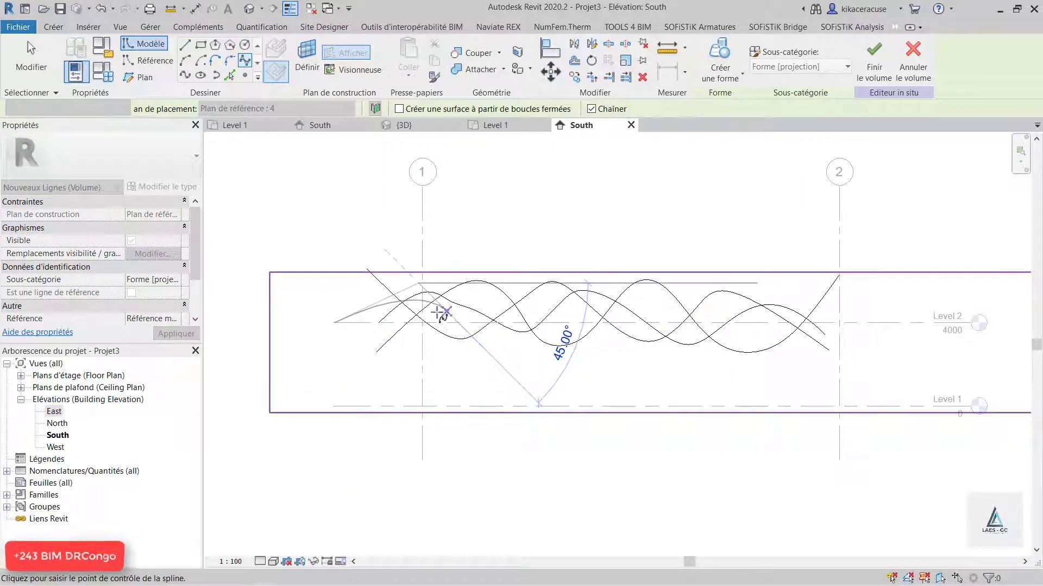
{"action": "key", "text": "Escape"}
{"action": "key", "text": "Escape"}
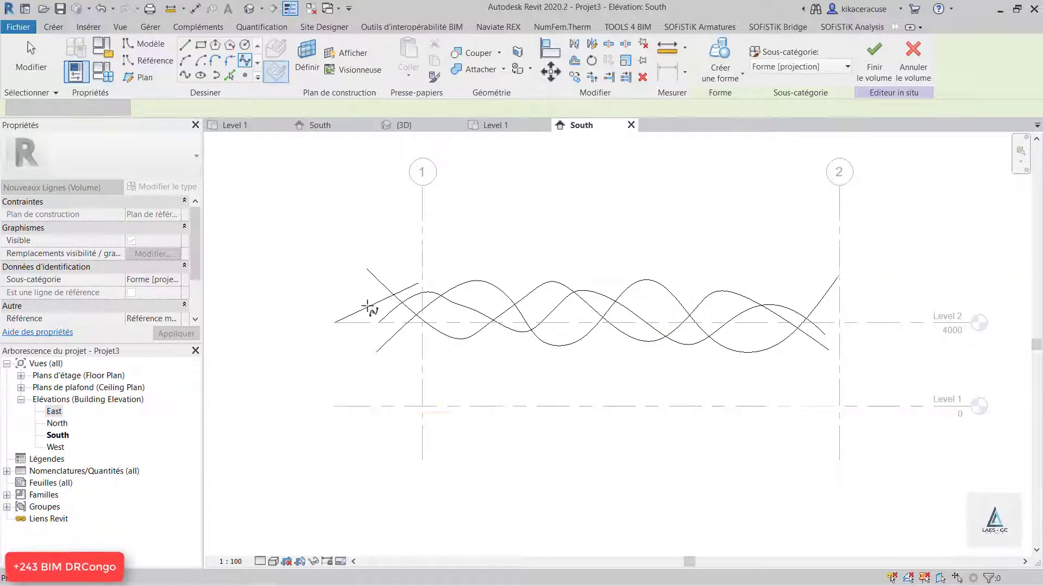
{"action": "left_click", "coordinate": [376, 305]}
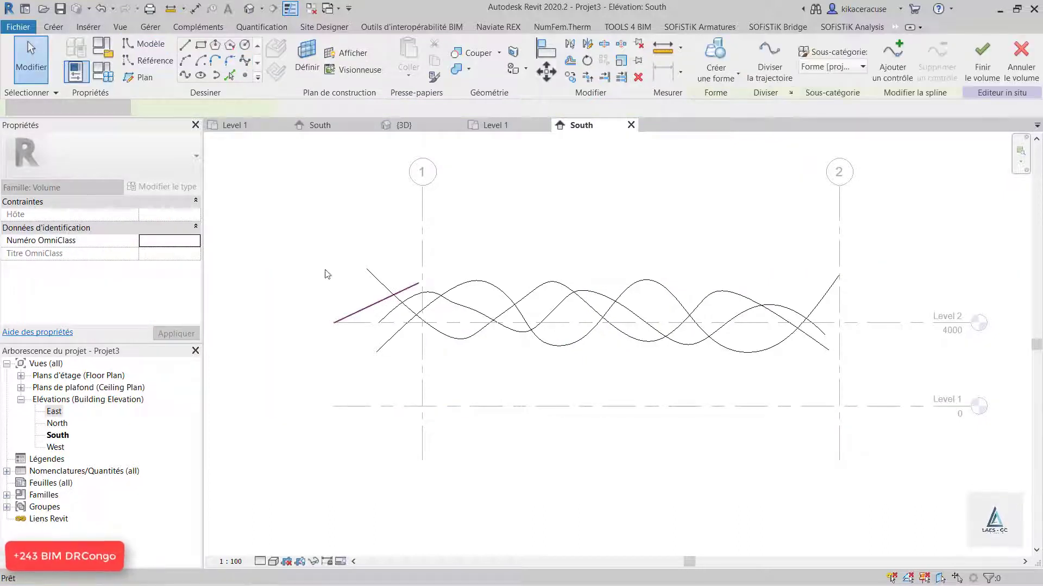
{"action": "key", "text": "Delete"}
Draw a wavy spline on reference plane 4 from Level 2 outside grid 1, over three crests and troughs, to above Level 2 before grid 2
{"action": "left_click", "coordinate": [246, 61]}
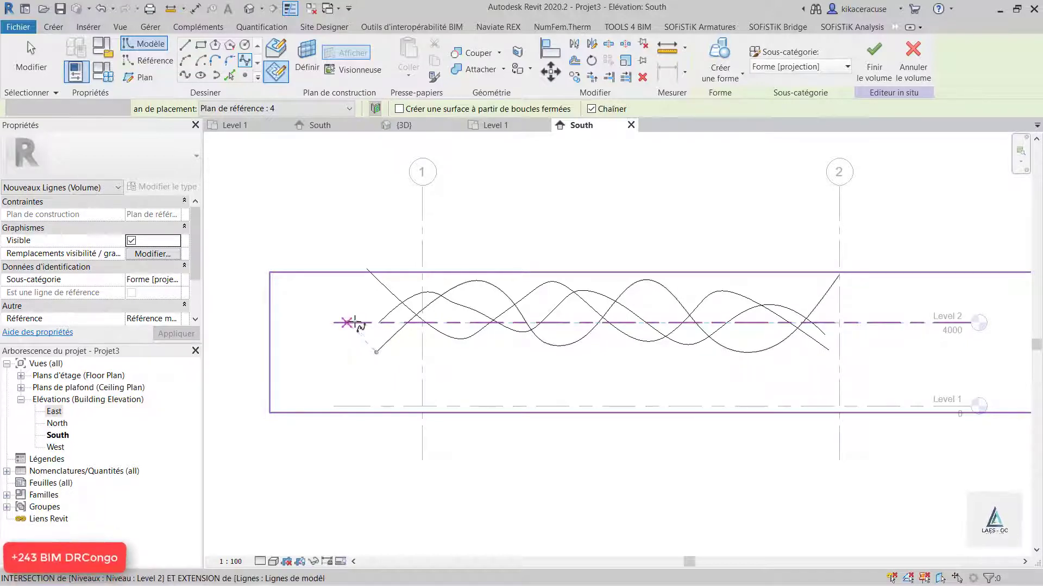
{"action": "left_click", "coordinate": [358, 322]}
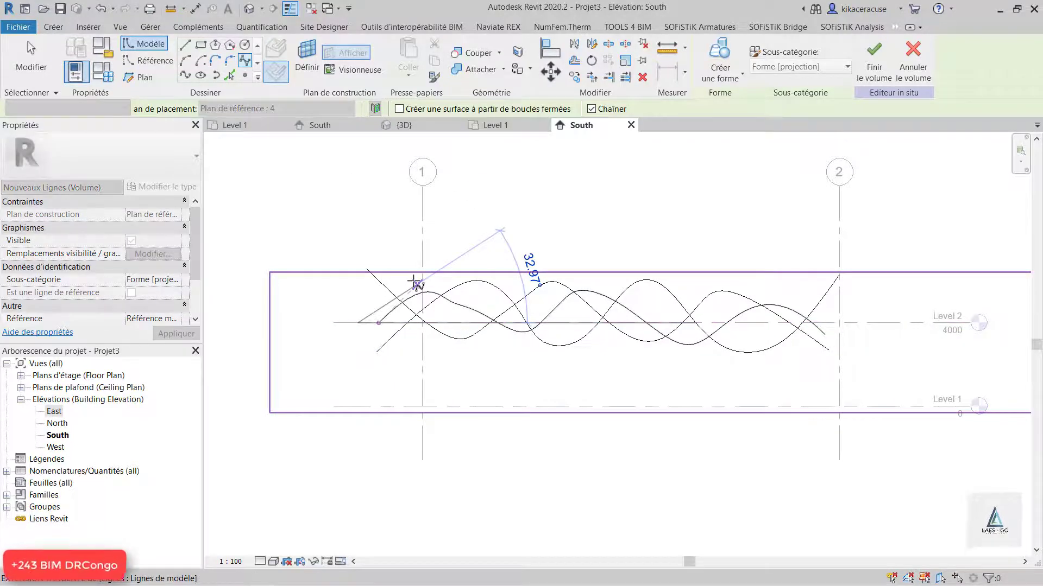
{"action": "left_click", "coordinate": [417, 284]}
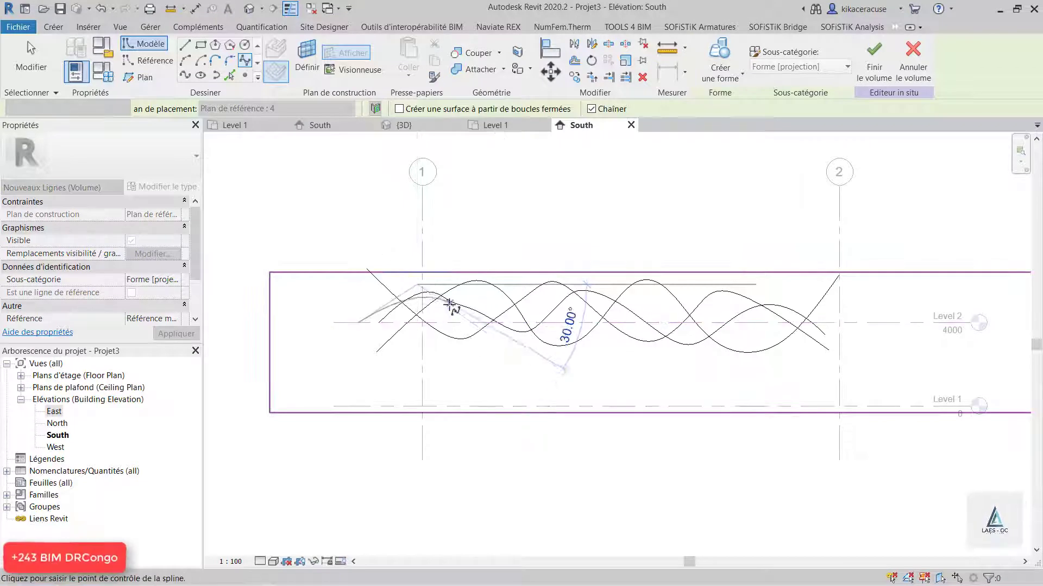
{"action": "left_click", "coordinate": [445, 314]}
{"action": "left_click", "coordinate": [497, 346]}
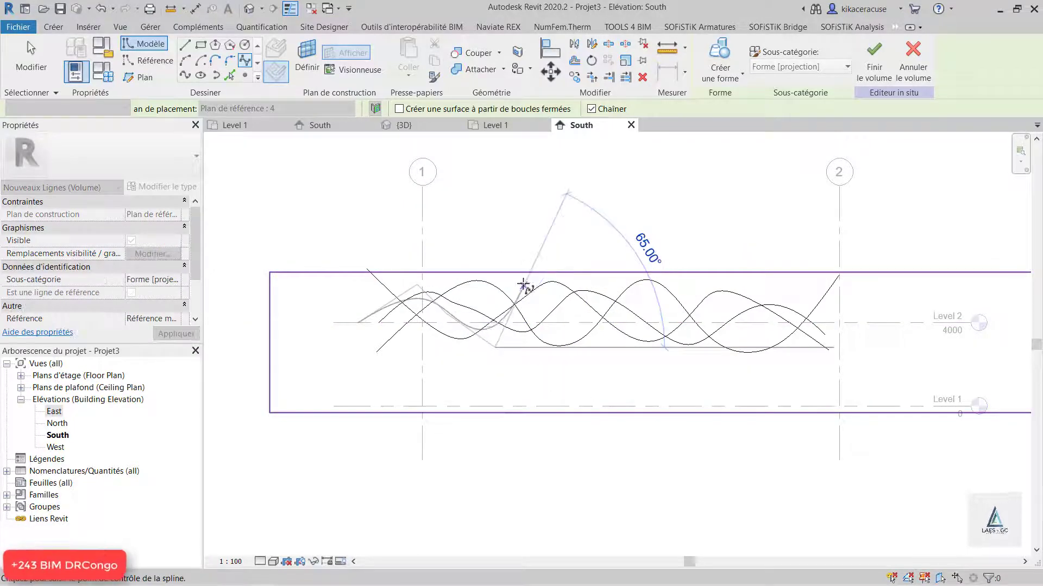
{"action": "left_click", "coordinate": [524, 284]}
{"action": "left_click", "coordinate": [570, 323]}
{"action": "left_click", "coordinate": [622, 358]}
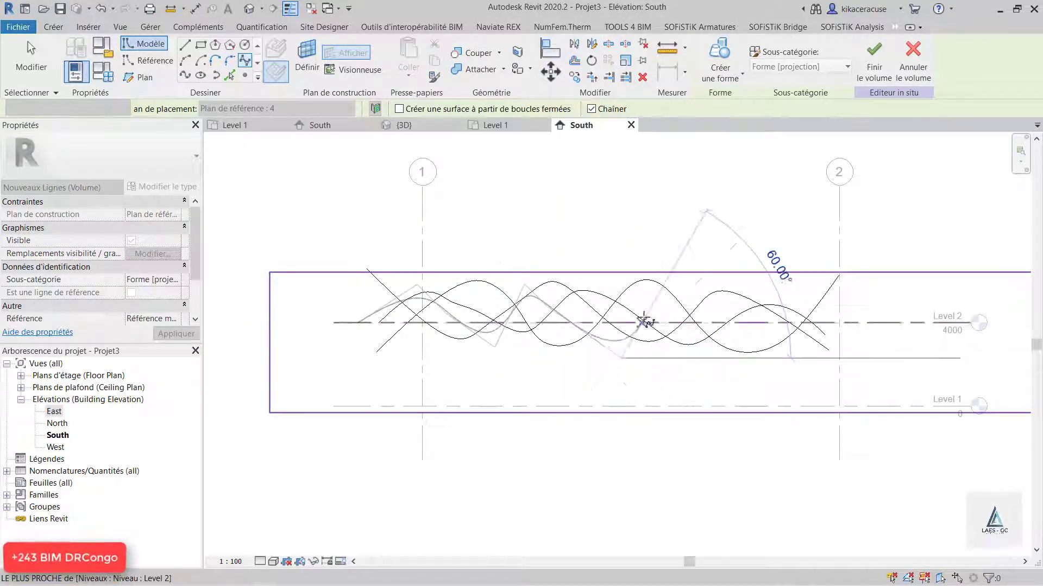
{"action": "left_click", "coordinate": [643, 303]}
{"action": "left_click", "coordinate": [687, 301]}
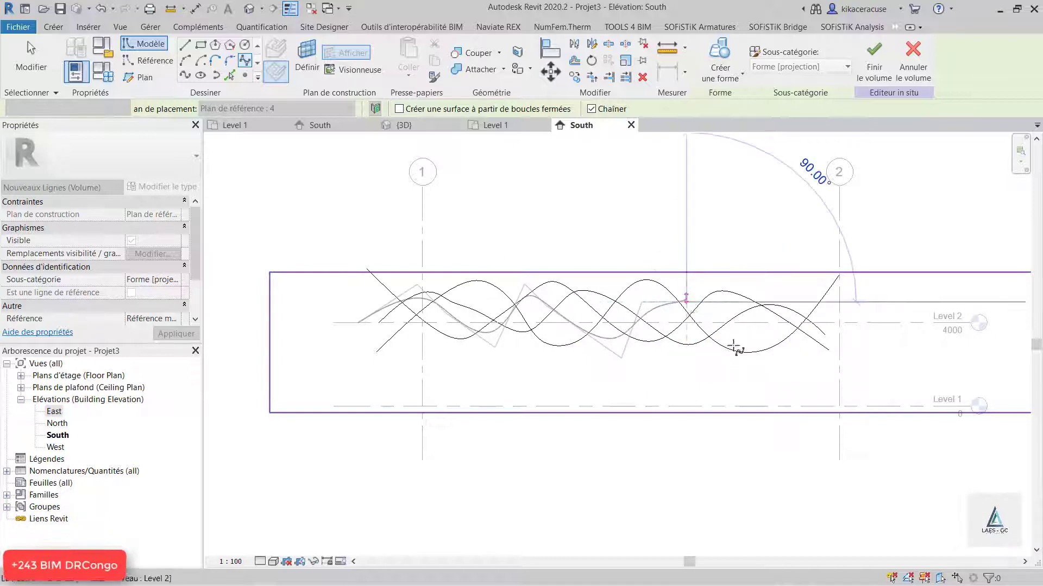
{"action": "left_click", "coordinate": [747, 362]}
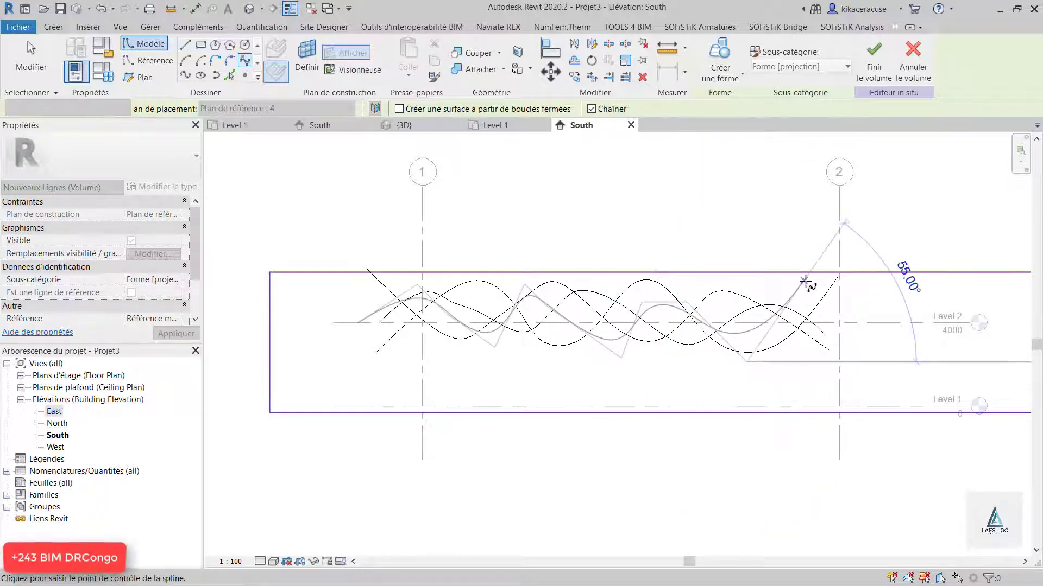
{"action": "left_click", "coordinate": [811, 282]}
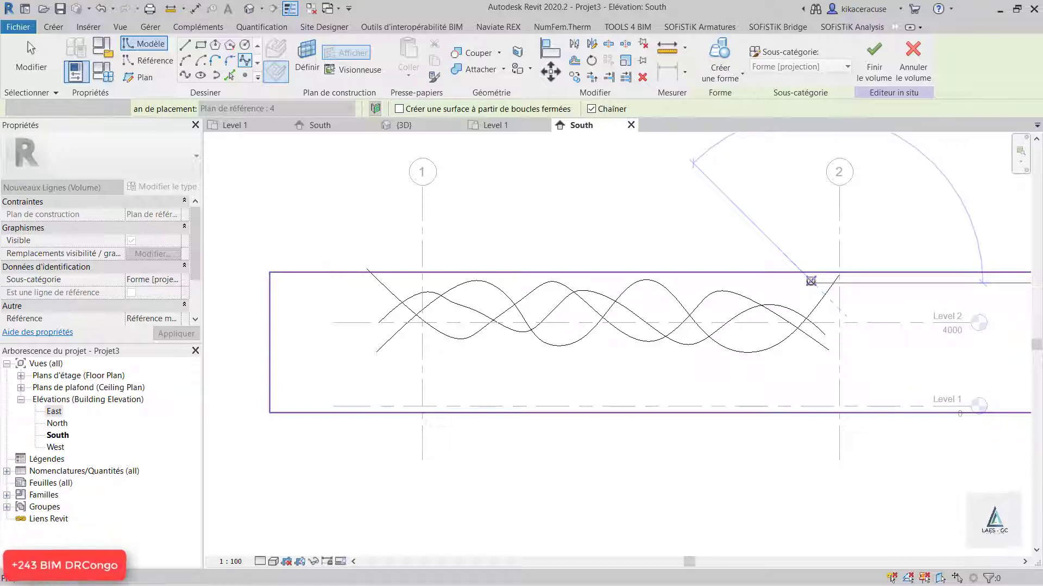
{"action": "key", "text": "Escape"}
{"action": "key", "text": "Escape"}
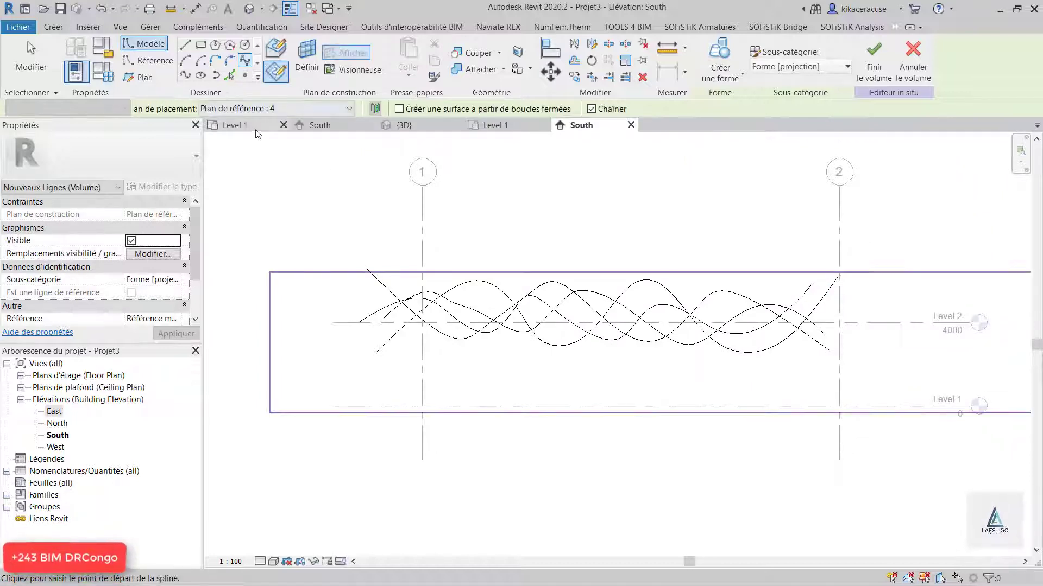
Draw a wavy spline on reference plane 5, from above Level 2 outside grid 1 to below Level 2 just before grid 2
{"action": "left_click", "coordinate": [272, 109]}
{"action": "left_click", "coordinate": [267, 176]}
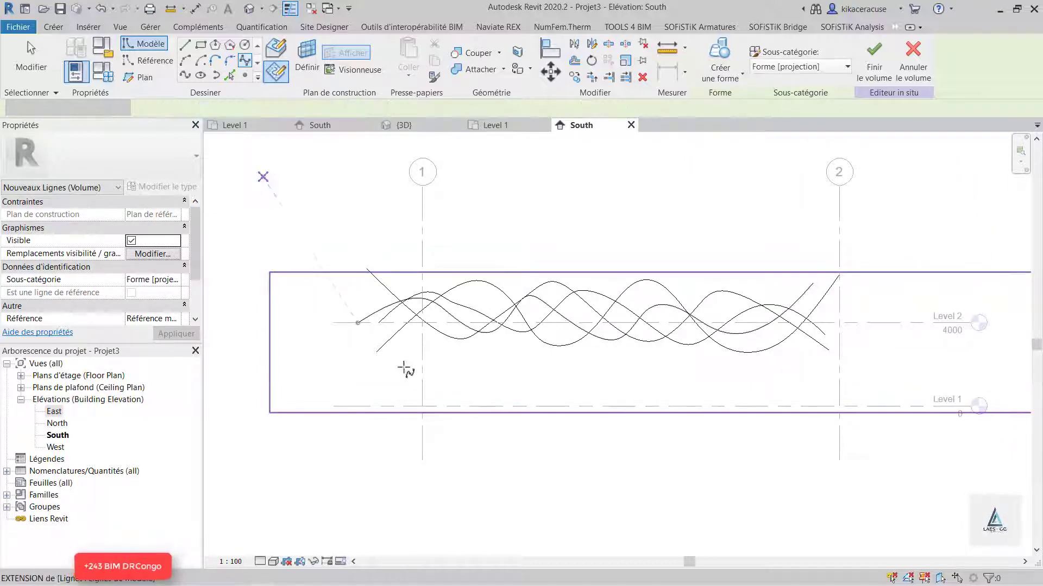
{"action": "left_click", "coordinate": [352, 283]}
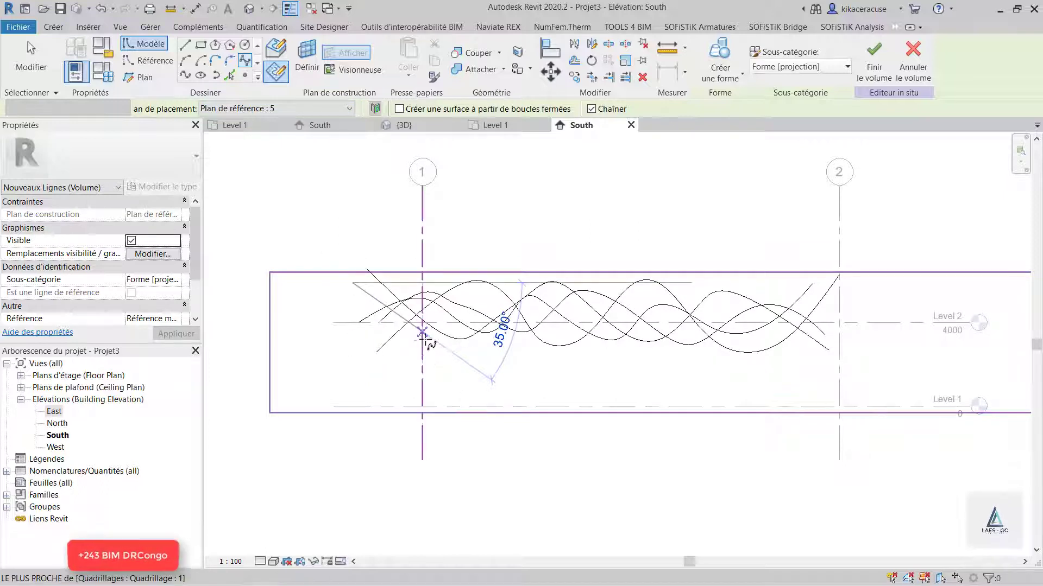
{"action": "left_click", "coordinate": [486, 293]}
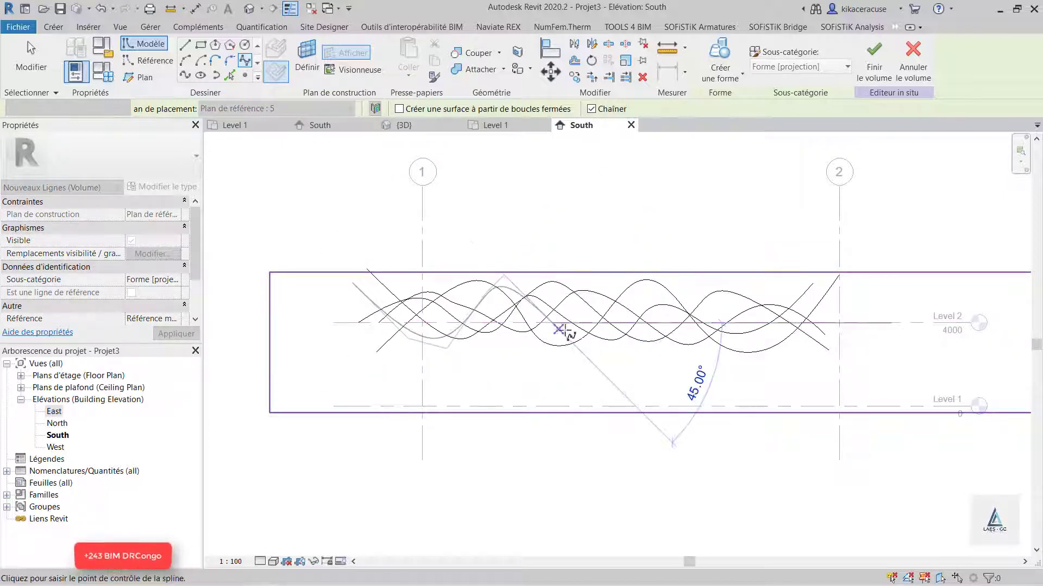
{"action": "left_click", "coordinate": [593, 298]}
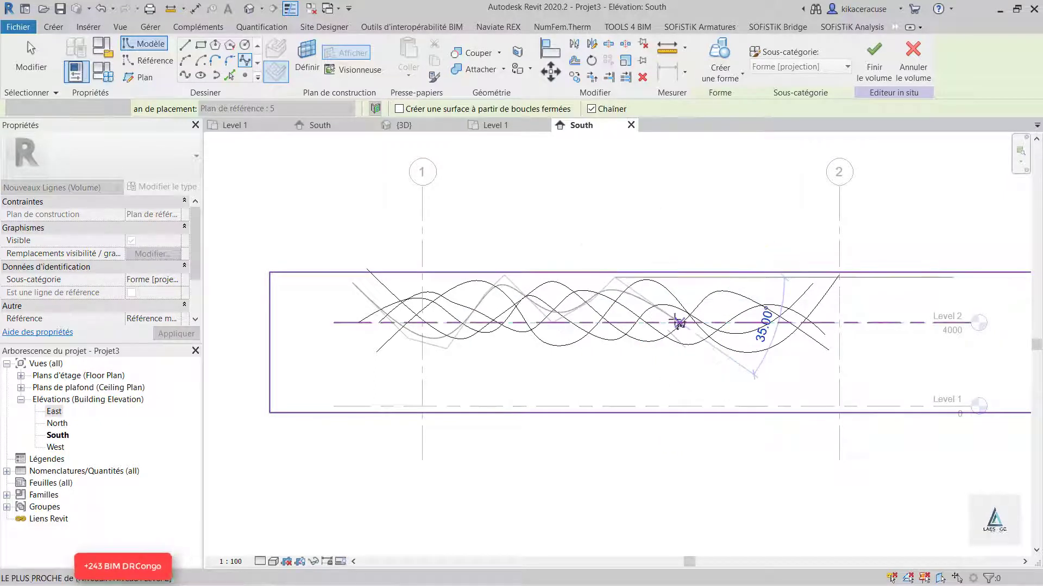
{"action": "left_click", "coordinate": [688, 350]}
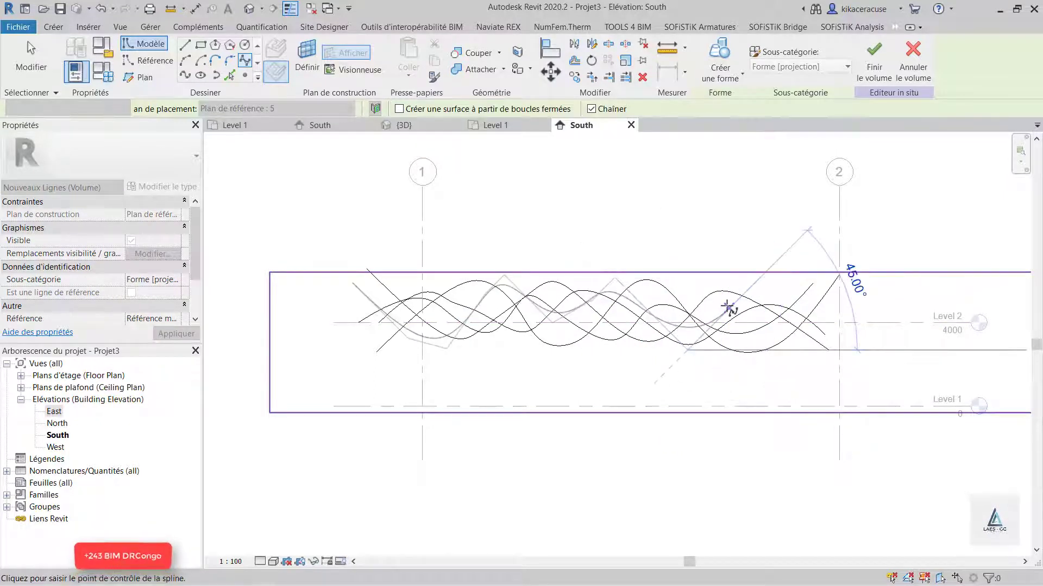
{"action": "left_click", "coordinate": [755, 283]}
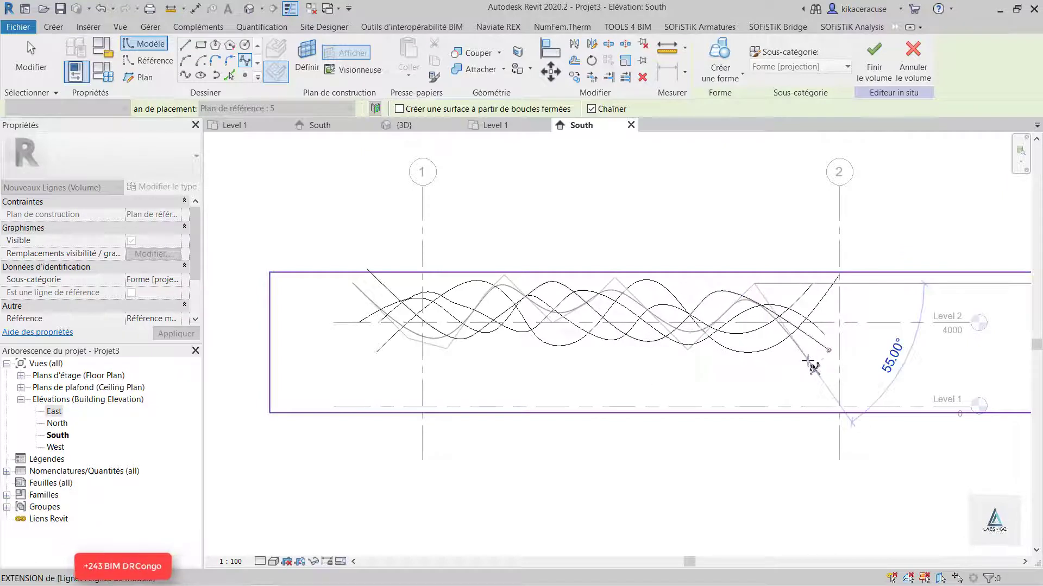
{"action": "left_click", "coordinate": [806, 356]}
{"action": "key", "text": "Escape"}
{"action": "key", "text": "Escape"}
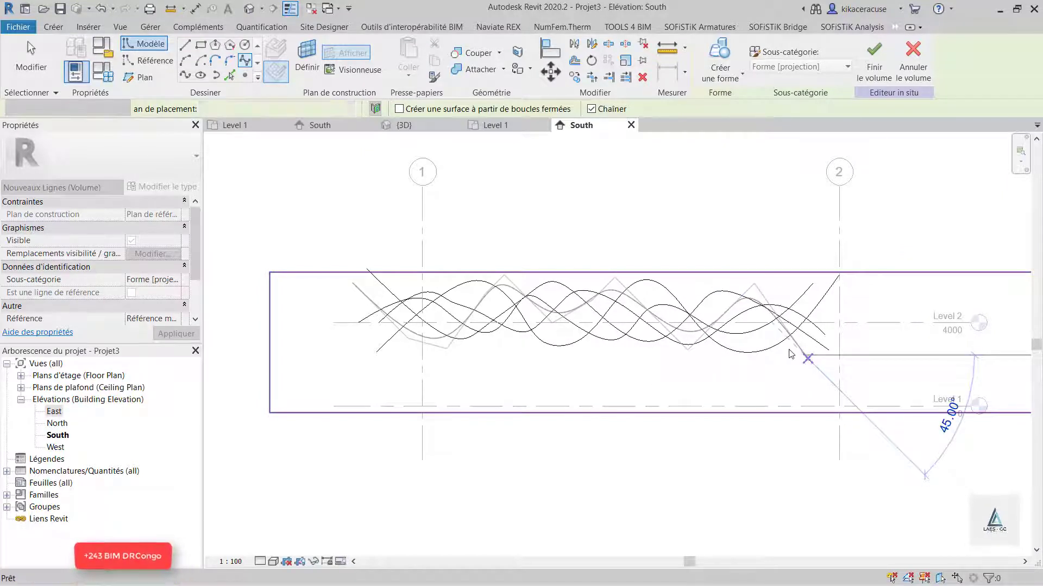
Create a solid form from all five wavy splines in the 3D view
{"action": "left_click", "coordinate": [250, 9]}
{"action": "mouse_move", "coordinate": [765, 258]}
{"action": "middle_mouse_down", "text": "shift"}
{"action": "mouse_move", "coordinate": [727, 368]}
{"action": "mouse_move", "coordinate": [856, 309]}
{"action": "mouse_move", "coordinate": [983, 302]}
{"action": "mouse_move", "coordinate": [870, 303]}
{"action": "mouse_move", "coordinate": [858, 329]}
{"action": "middle_mouse_up", "text": "shift"}
{"action": "left_click_drag", "start_coordinate": [768, 393], "coordinate": [526, 254]}
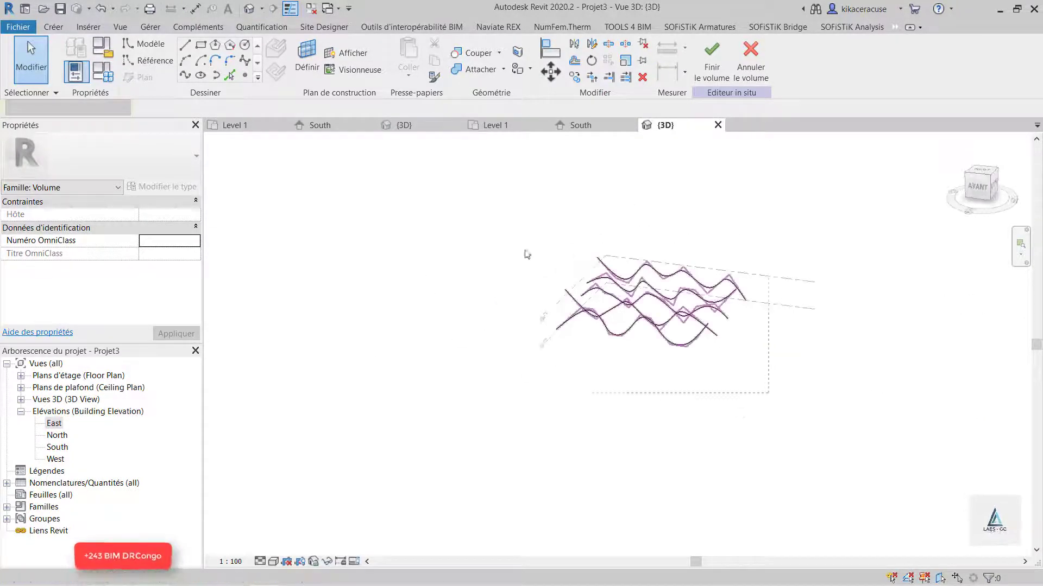
{"action": "left_click_drag", "start_coordinate": [485, 209], "coordinate": [485, 210]}
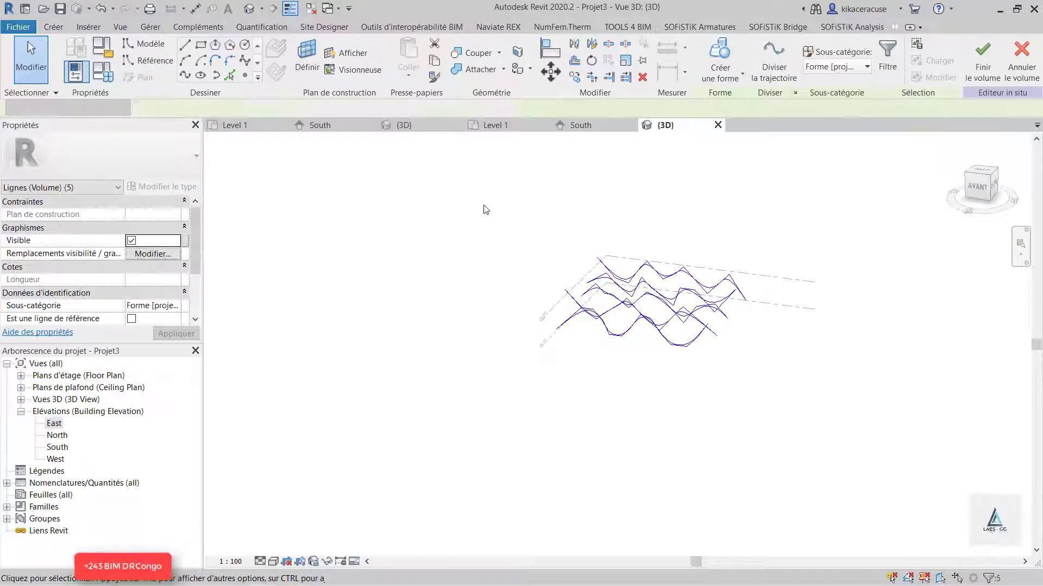
{"action": "left_click", "coordinate": [742, 79]}
{"action": "left_click", "coordinate": [728, 98]}
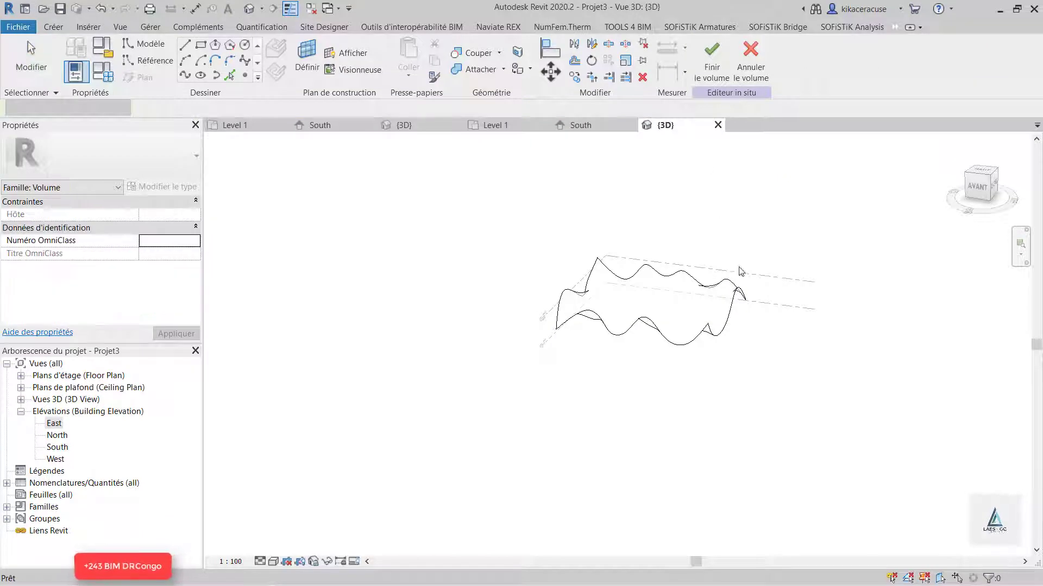
Check the lofted wavy form from several angles, finish the in-place mass and dismiss the warning
{"action": "mouse_move", "coordinate": [739, 272]}
{"action": "middle_mouse_down", "text": "shift"}
{"action": "mouse_move", "coordinate": [607, 351]}
{"action": "mouse_move", "coordinate": [782, 366]}
{"action": "mouse_move", "coordinate": [782, 474]}
{"action": "mouse_move", "coordinate": [456, 409]}
{"action": "mouse_move", "coordinate": [360, 357]}
{"action": "mouse_move", "coordinate": [472, 324]}
{"action": "middle_mouse_up", "text": "shift"}
{"action": "mouse_move", "coordinate": [563, 288]}
{"action": "middle_mouse_down", "text": "shift"}
{"action": "mouse_move", "coordinate": [536, 314]}
{"action": "mouse_move", "coordinate": [735, 354]}
{"action": "mouse_move", "coordinate": [494, 364]}
{"action": "mouse_move", "coordinate": [291, 357]}
{"action": "mouse_move", "coordinate": [631, 361]}
{"action": "mouse_move", "coordinate": [588, 348]}
{"action": "mouse_move", "coordinate": [521, 358]}
{"action": "middle_mouse_up", "text": "shift"}
{"action": "scroll", "coordinate": [518, 362], "scroll_direction": "up", "scroll_amount": 3}
{"action": "scroll", "coordinate": [519, 363], "scroll_direction": "down", "scroll_amount": 3}
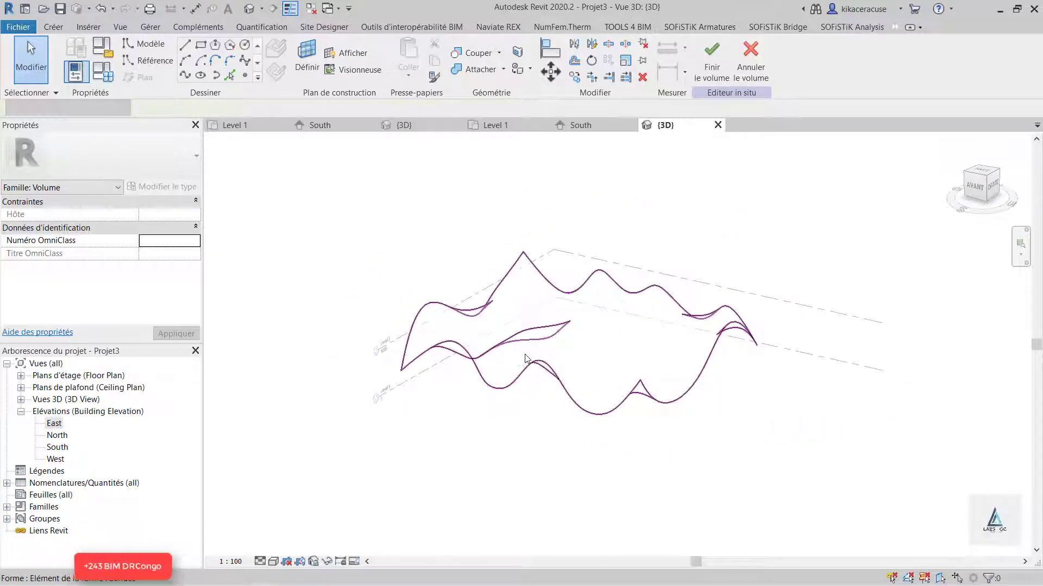
{"action": "left_click", "coordinate": [554, 321]}
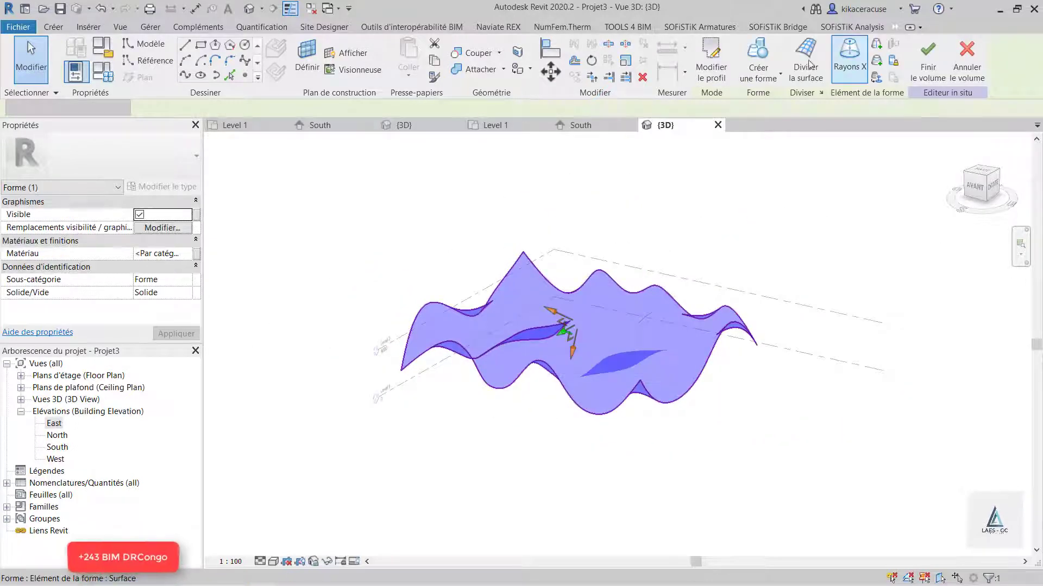
{"action": "left_click", "coordinate": [926, 57]}
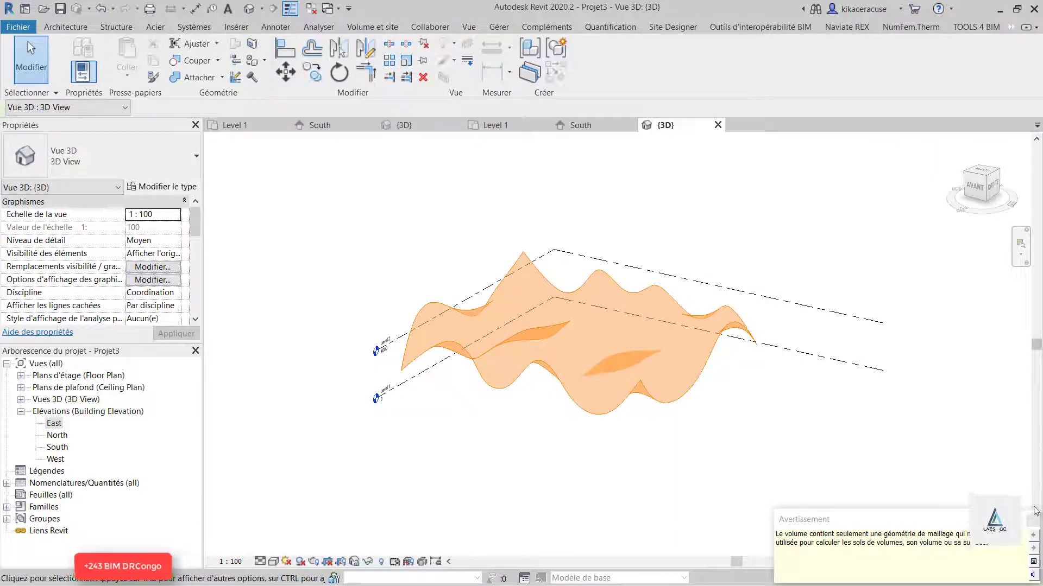
{"action": "left_click", "coordinate": [1032, 520]}
Create a roof by face on the wavy mass surface using the Generic - 125mm roof type
{"action": "scroll", "coordinate": [594, 349], "scroll_direction": "up", "scroll_amount": 2}
{"action": "scroll", "coordinate": [594, 350], "scroll_direction": "down", "scroll_amount": 5}
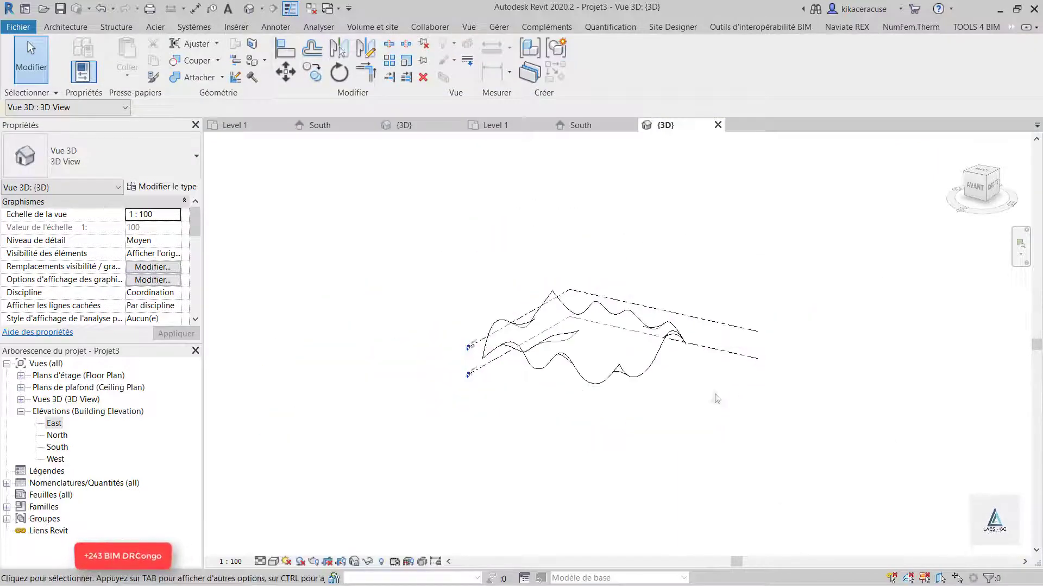
{"action": "mouse_move", "coordinate": [716, 398]}
{"action": "middle_mouse_down", "text": "shift"}
{"action": "mouse_move", "coordinate": [576, 385]}
{"action": "mouse_move", "coordinate": [542, 250]}
{"action": "middle_mouse_up", "text": "shift"}
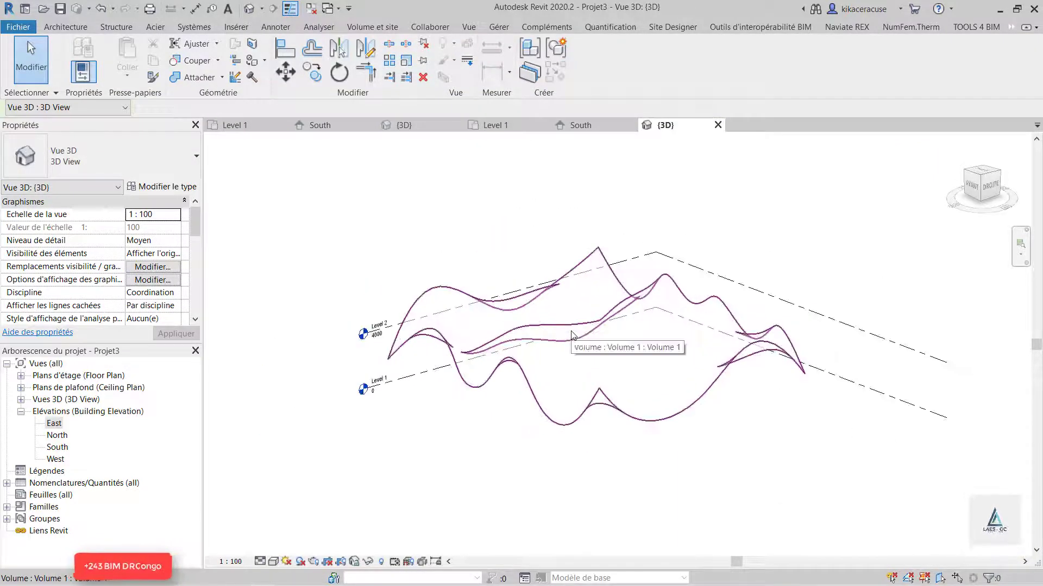
{"action": "left_click", "coordinate": [575, 335]}
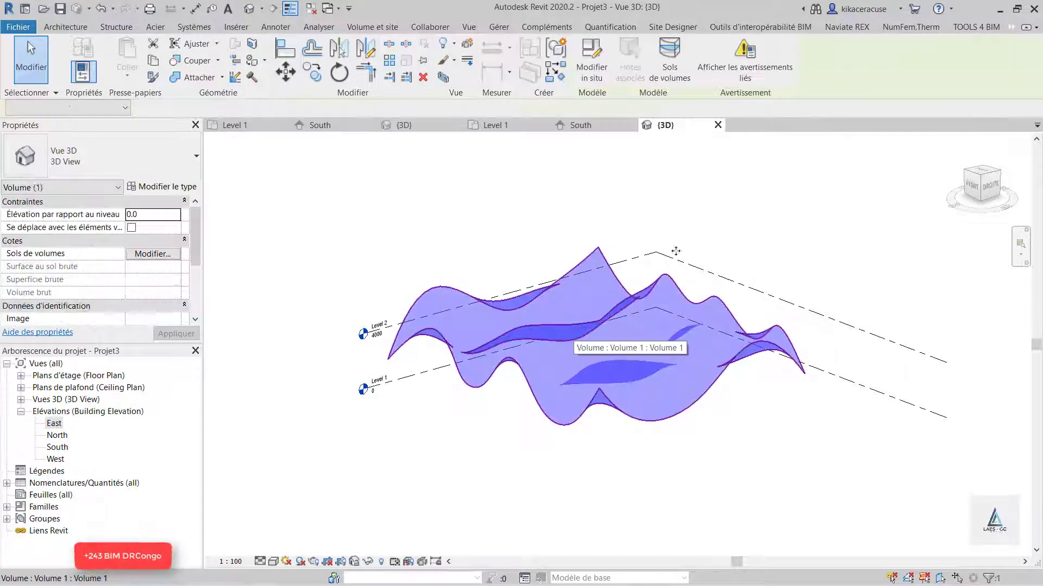
{"action": "left_click", "coordinate": [381, 27]}
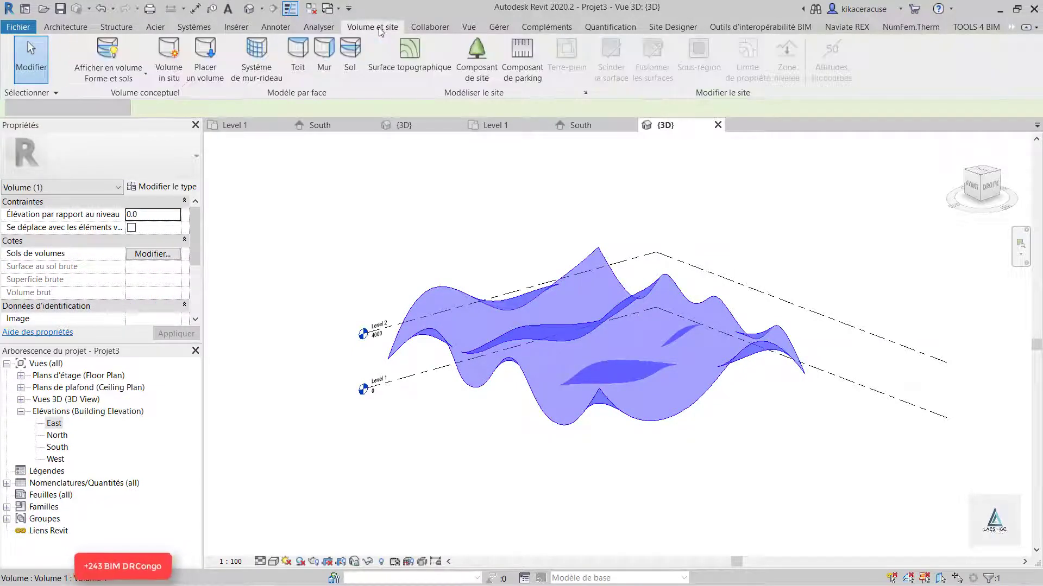
{"action": "left_click", "coordinate": [297, 57]}
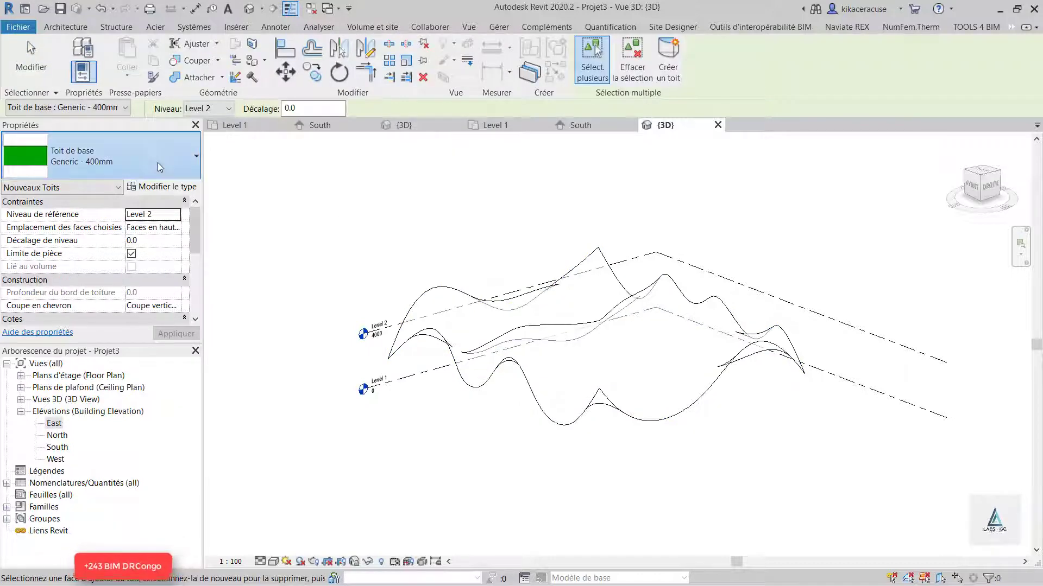
{"action": "left_click", "coordinate": [160, 166]}
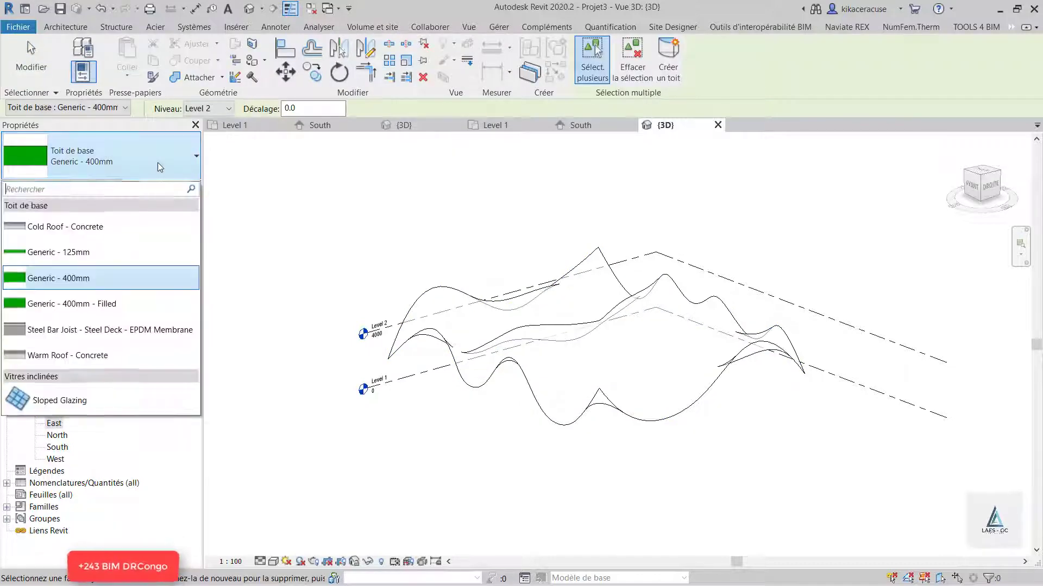
{"action": "left_click", "coordinate": [99, 255]}
{"action": "left_click", "coordinate": [493, 314]}
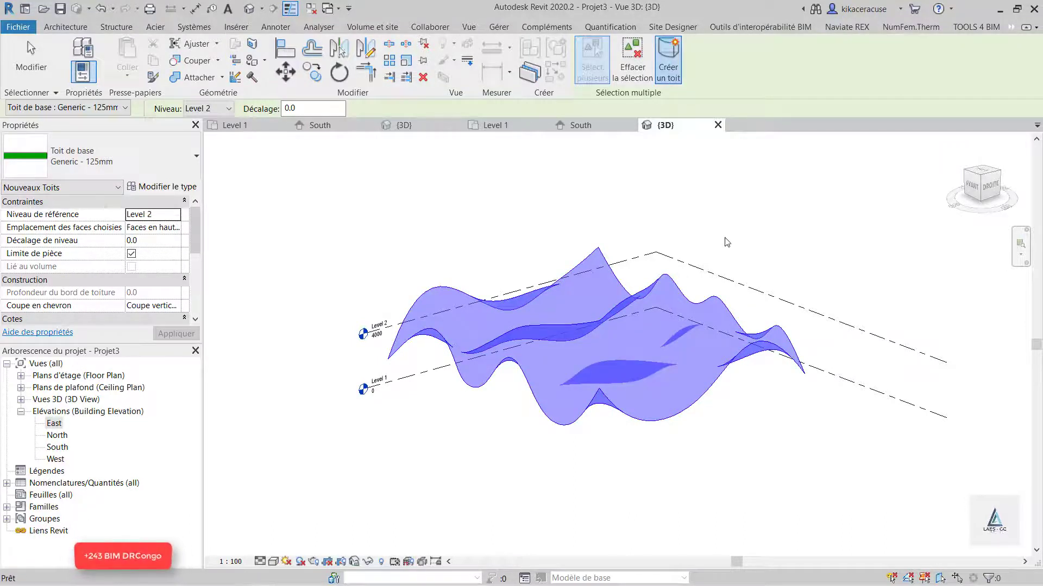
{"action": "left_click", "coordinate": [668, 61]}
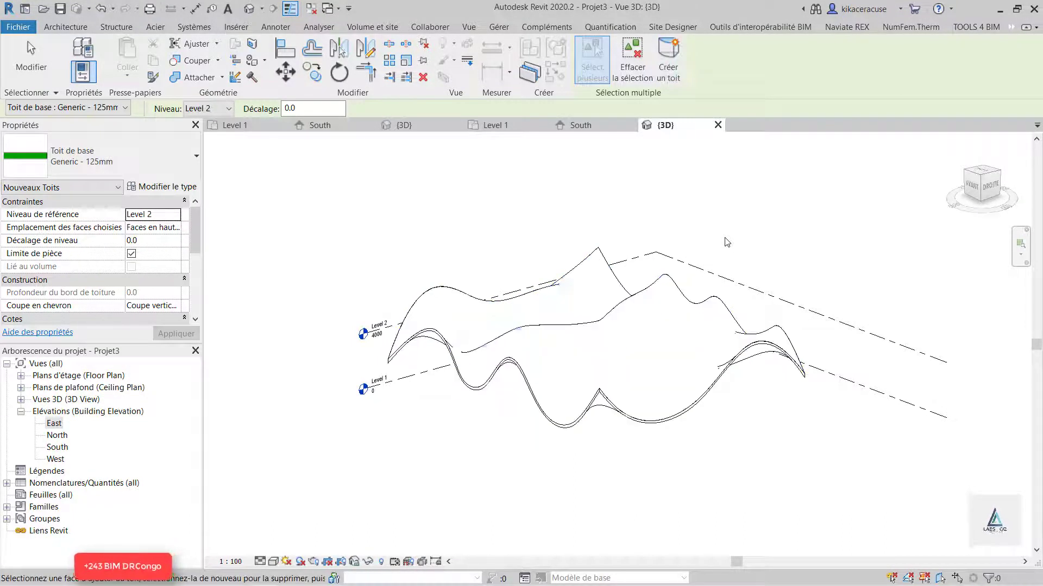
Set the 3D view's visual style to Ombré, inspect the wavy roof and end the roof command
{"action": "left_click", "coordinate": [273, 562]}
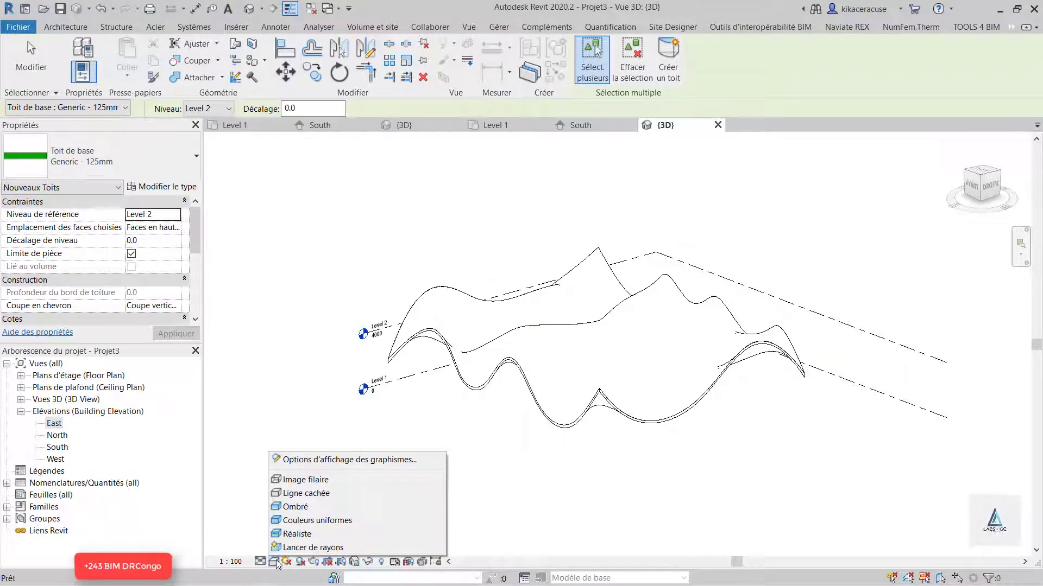
{"action": "left_click", "coordinate": [297, 507]}
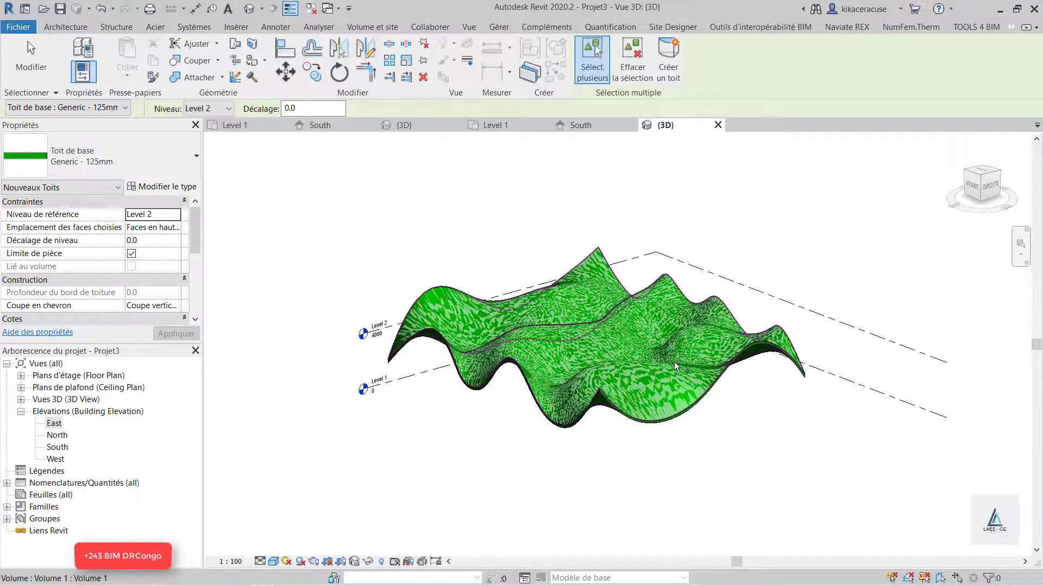
{"action": "scroll", "coordinate": [653, 375], "scroll_direction": "up", "scroll_amount": 3}
{"action": "scroll", "coordinate": [653, 375], "scroll_direction": "down", "scroll_amount": 5}
{"action": "middle_click_drag", "start_coordinate": [653, 375], "coordinate": [815, 360], "text": "shift"}
{"action": "scroll", "coordinate": [566, 327], "scroll_direction": "up", "scroll_amount": 7}
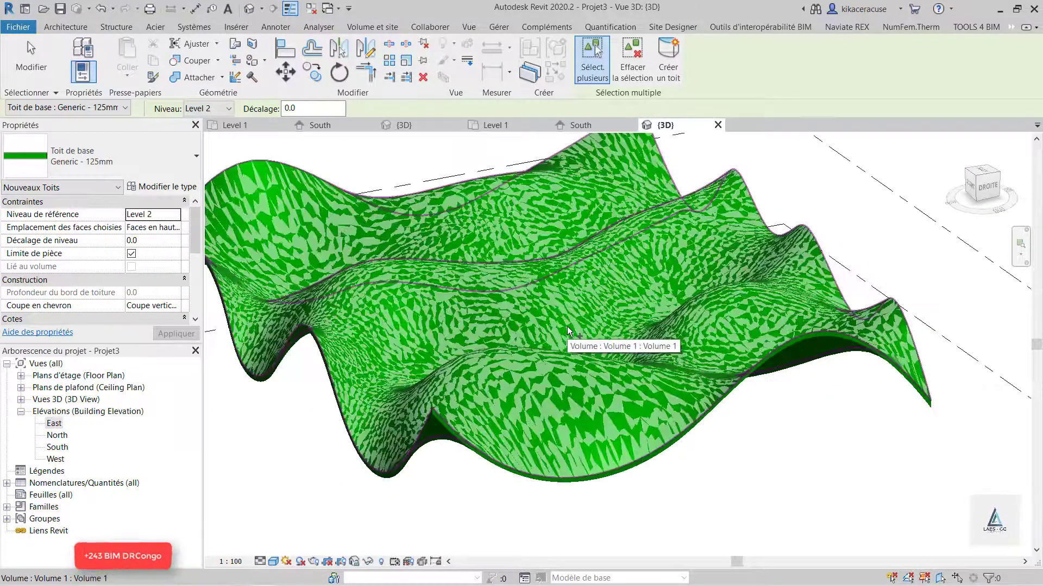
{"action": "scroll", "coordinate": [567, 327], "scroll_direction": "down", "scroll_amount": 5}
{"action": "key", "text": "Escape"}
{"action": "key", "text": "Escape"}
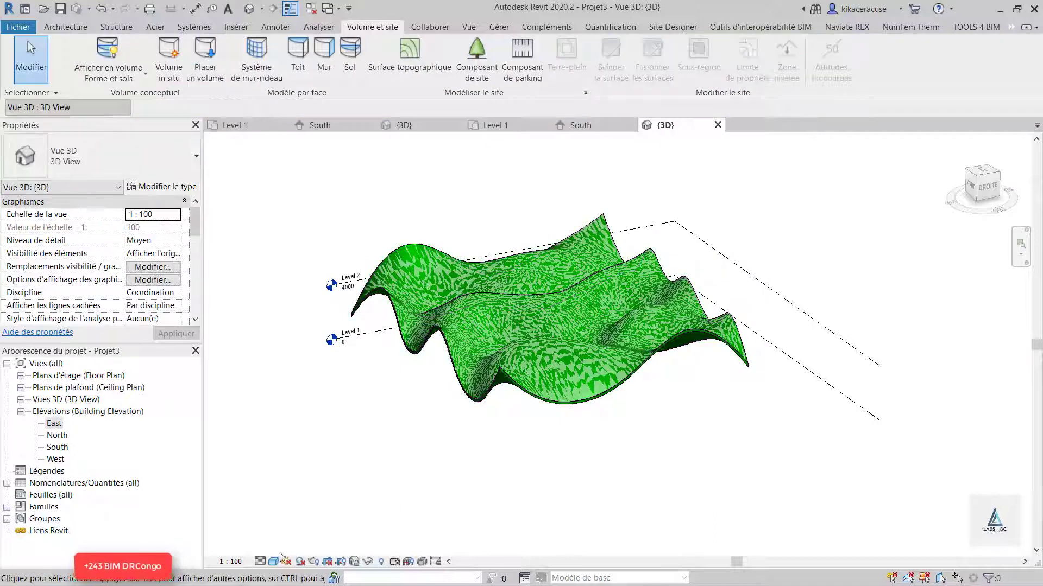
Set the 3D view's visual style to Ligne cachée and check the wavy roof's selection and outline
{"action": "left_click", "coordinate": [274, 562]}
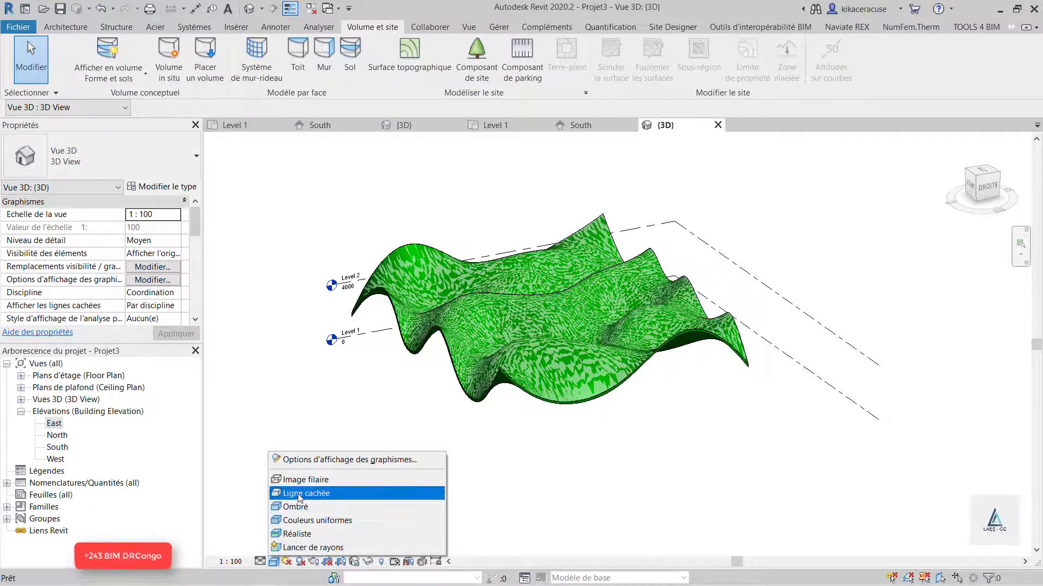
{"action": "left_click", "coordinate": [306, 493]}
{"action": "scroll", "coordinate": [513, 317], "scroll_direction": "up", "scroll_amount": 4}
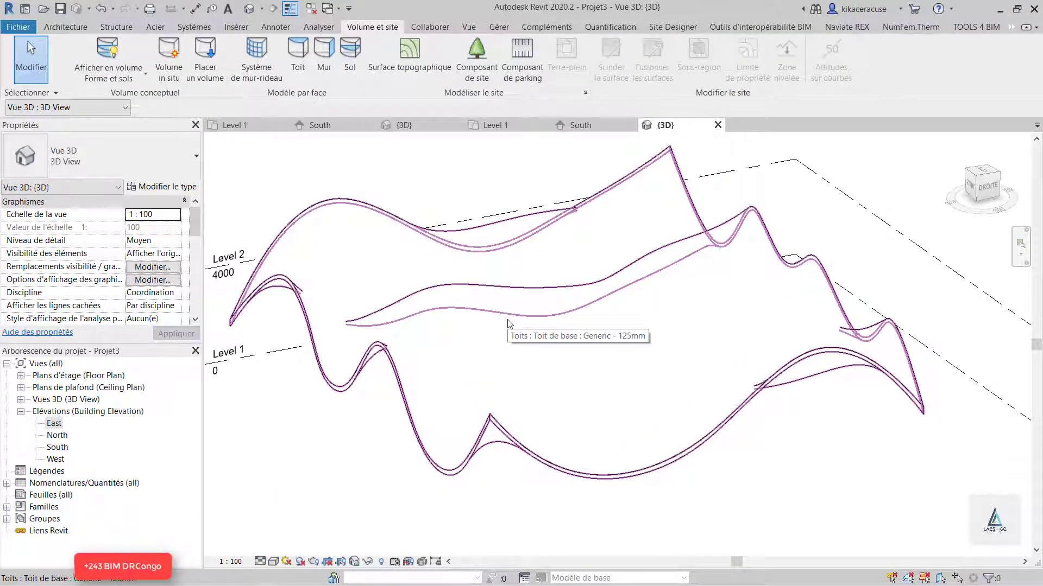
{"action": "left_click", "coordinate": [508, 321]}
{"action": "scroll", "coordinate": [543, 347], "scroll_direction": "down", "scroll_amount": 3}
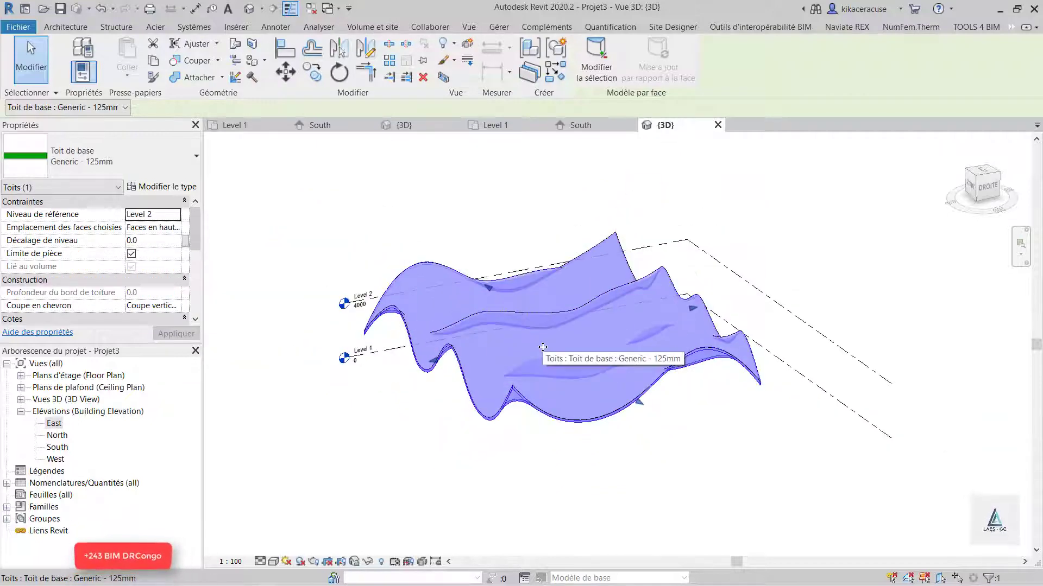
{"action": "key", "text": "Escape"}
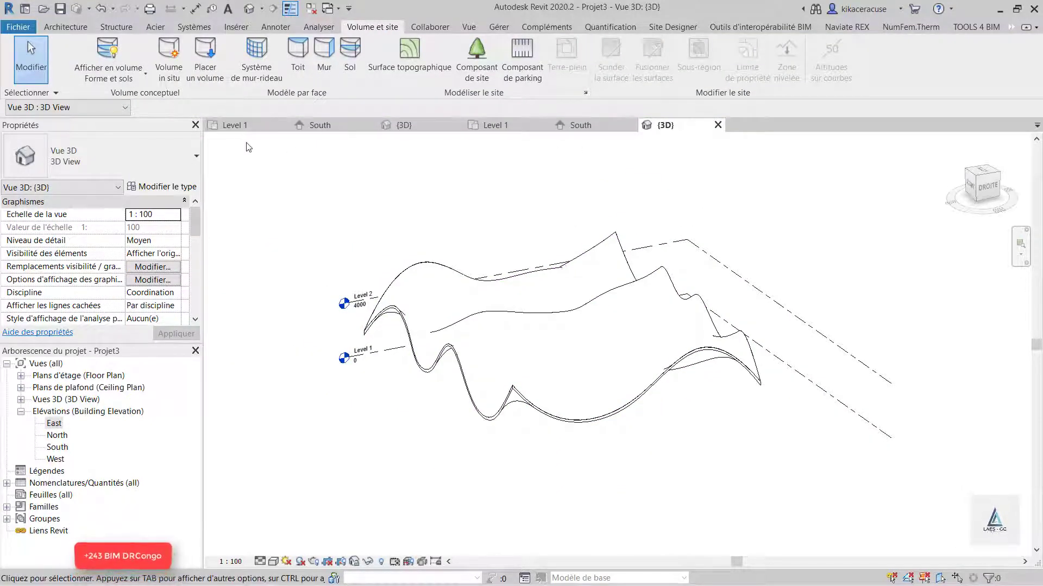
Open the Site floor plan, where the wavy roof's outline can be worked on over the grids
{"action": "left_click", "coordinate": [510, 123]}
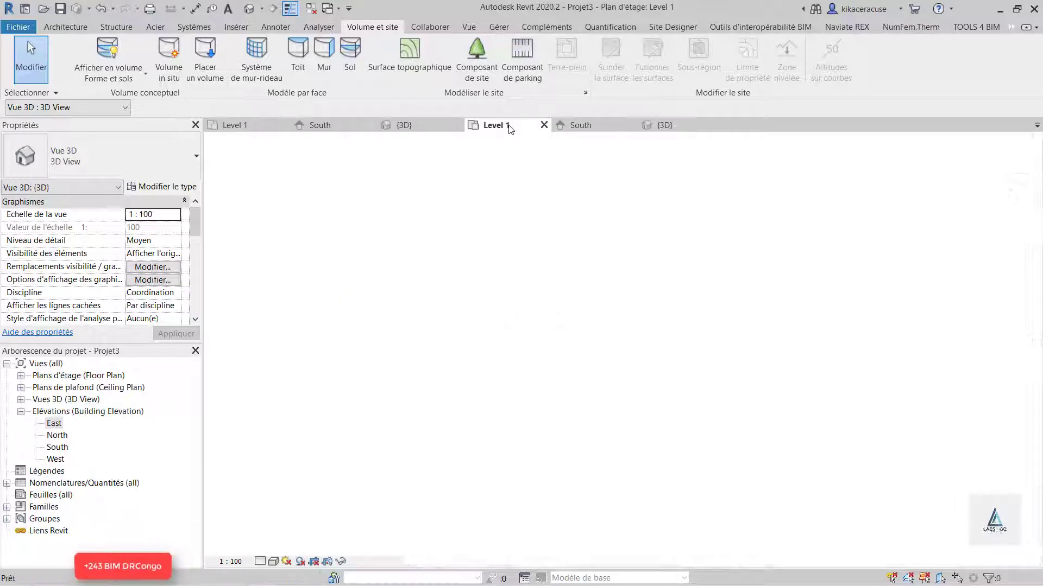
{"action": "scroll", "coordinate": [567, 354], "scroll_direction": "down", "scroll_amount": 2}
{"action": "scroll", "coordinate": [543, 358], "scroll_direction": "up", "scroll_amount": 1}
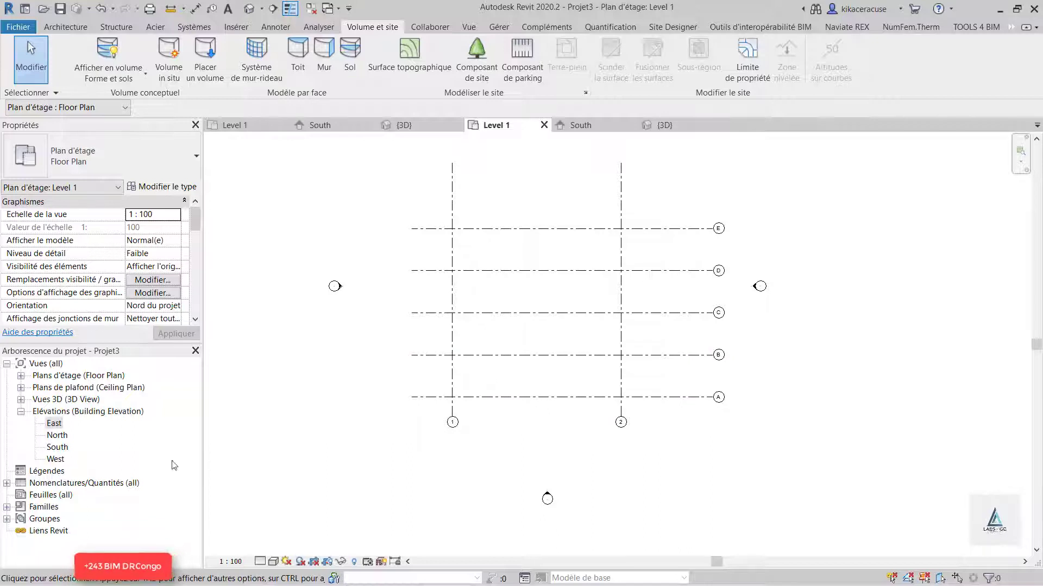
{"action": "left_click", "coordinate": [21, 413]}
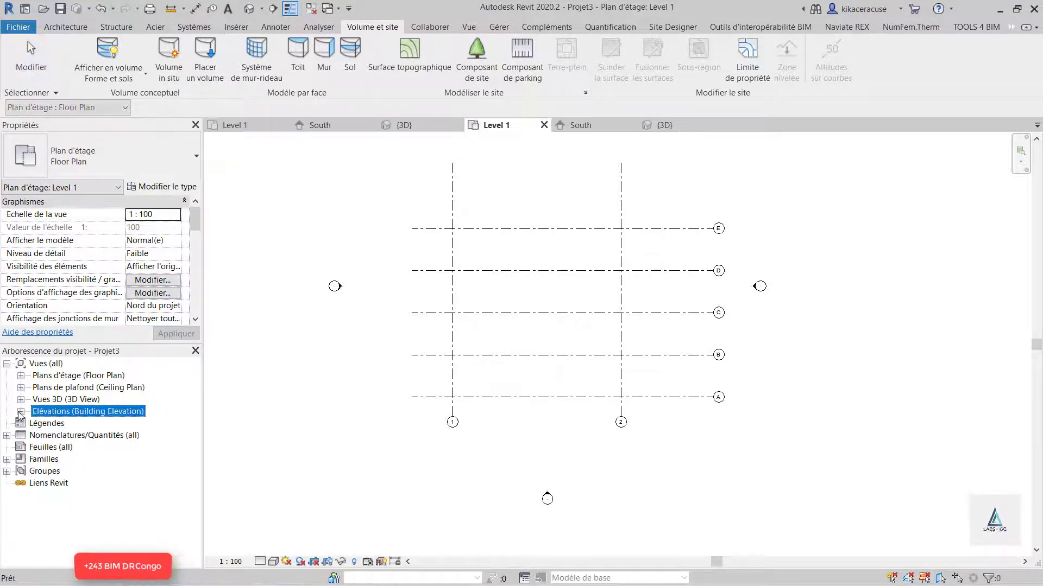
{"action": "left_click", "coordinate": [21, 376]}
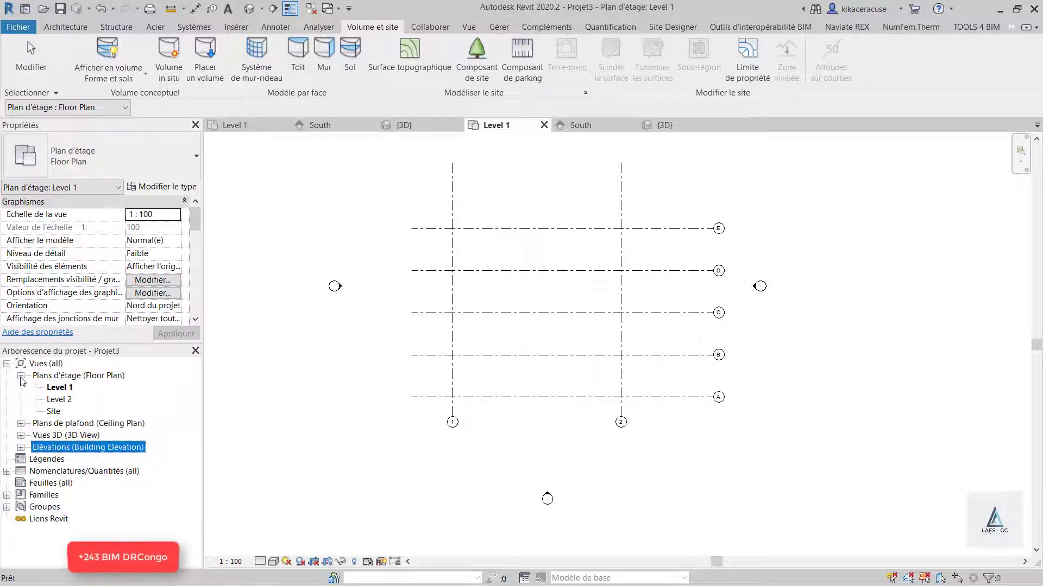
{"action": "double_click", "coordinate": [53, 411]}
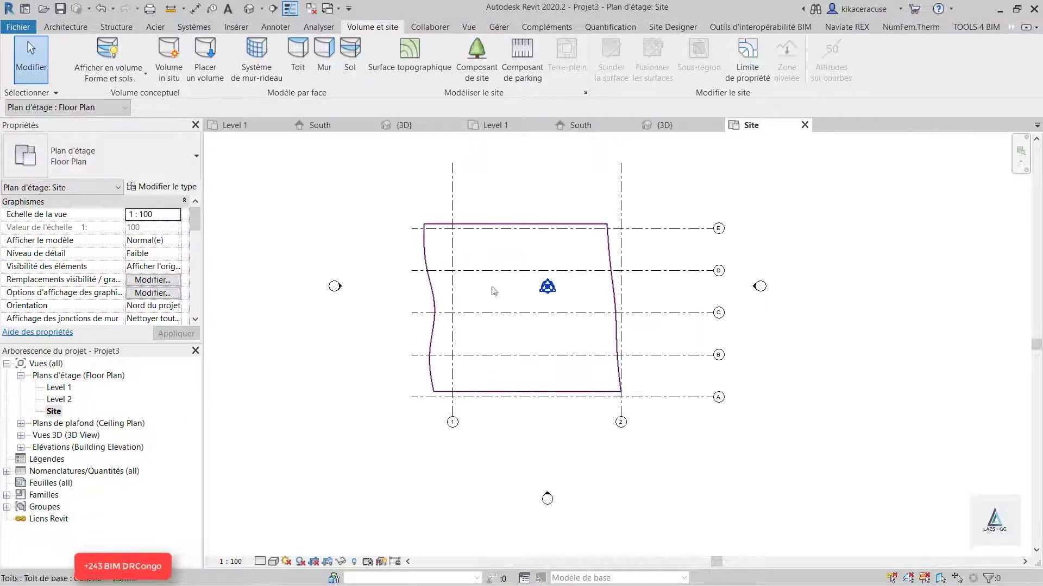
{"action": "scroll", "coordinate": [495, 383], "scroll_direction": "up", "scroll_amount": 3}
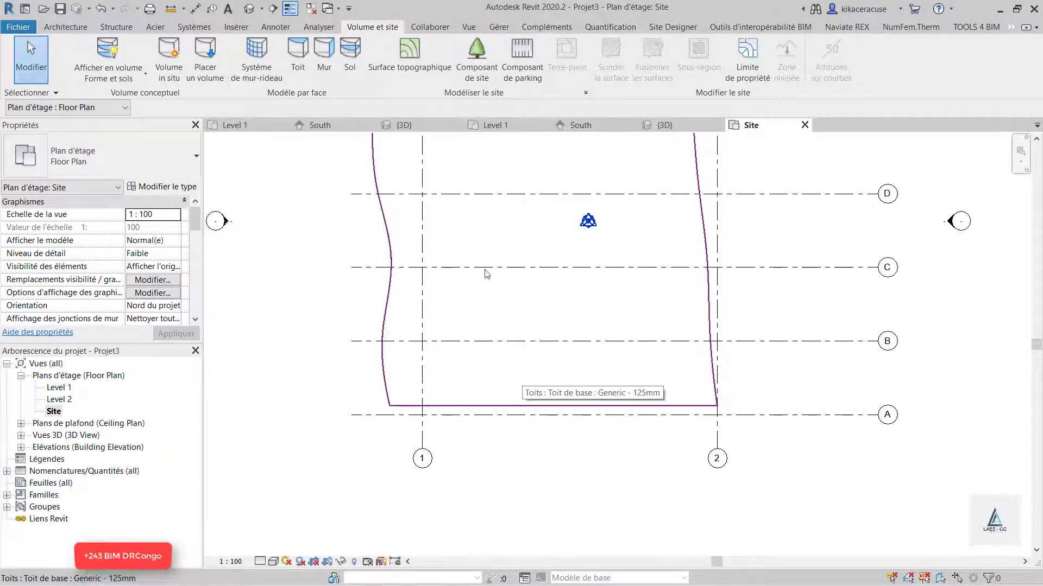
Draw a horizontal Generic - 200mm wall, 8000 mm high and about 21000 mm long, just inside the roof edge near grid A
{"action": "left_click", "coordinate": [74, 28]}
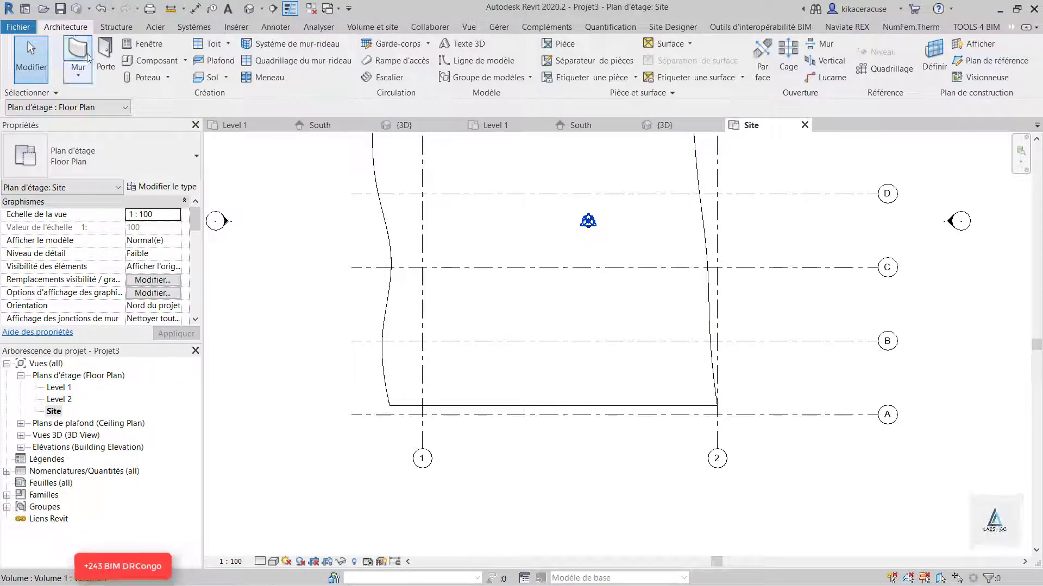
{"action": "left_click", "coordinate": [78, 70]}
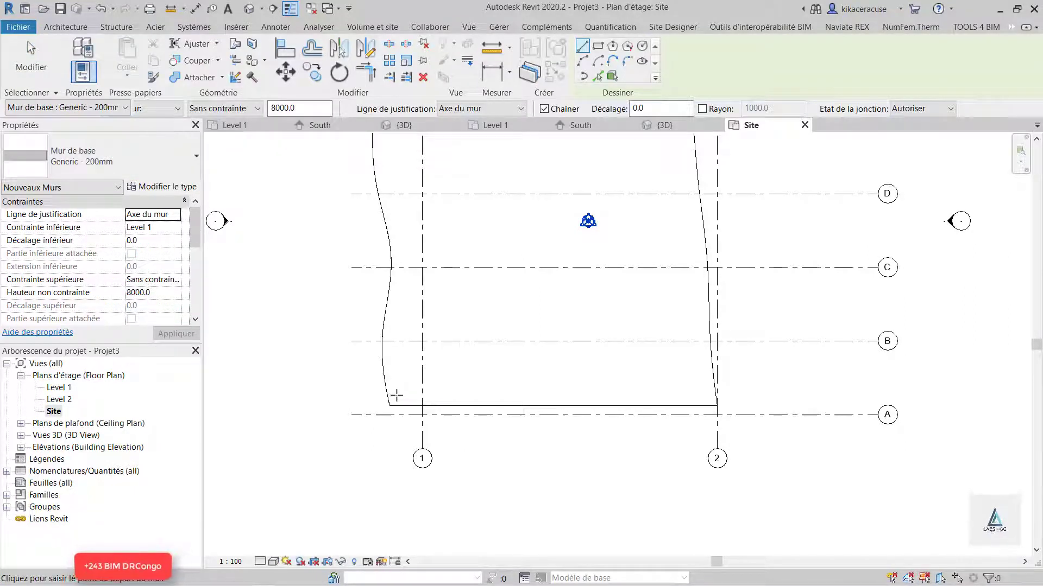
{"action": "left_click", "coordinate": [706, 395]}
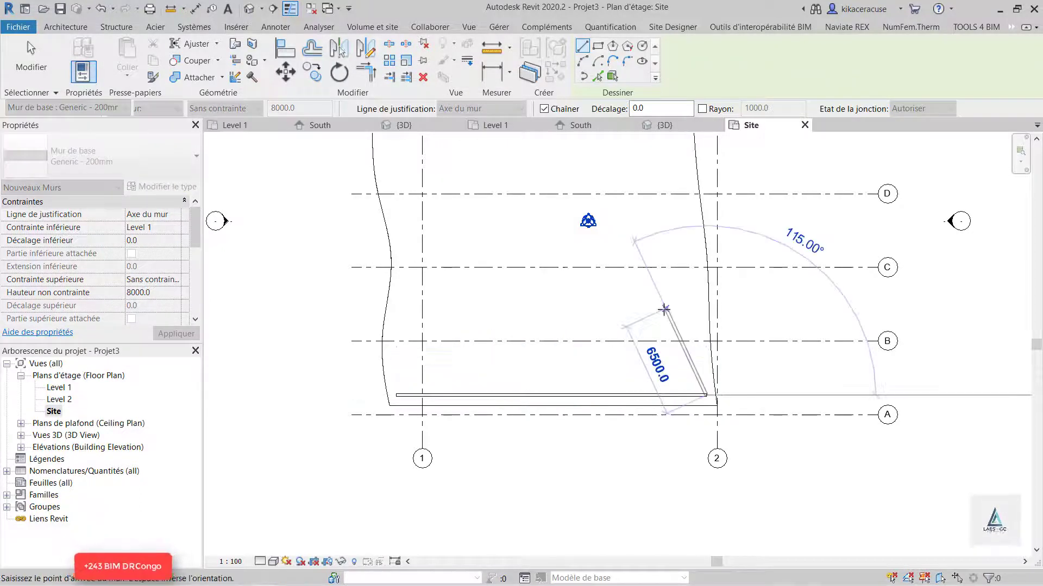
{"action": "key", "text": "Escape"}
{"action": "key", "text": "Escape"}
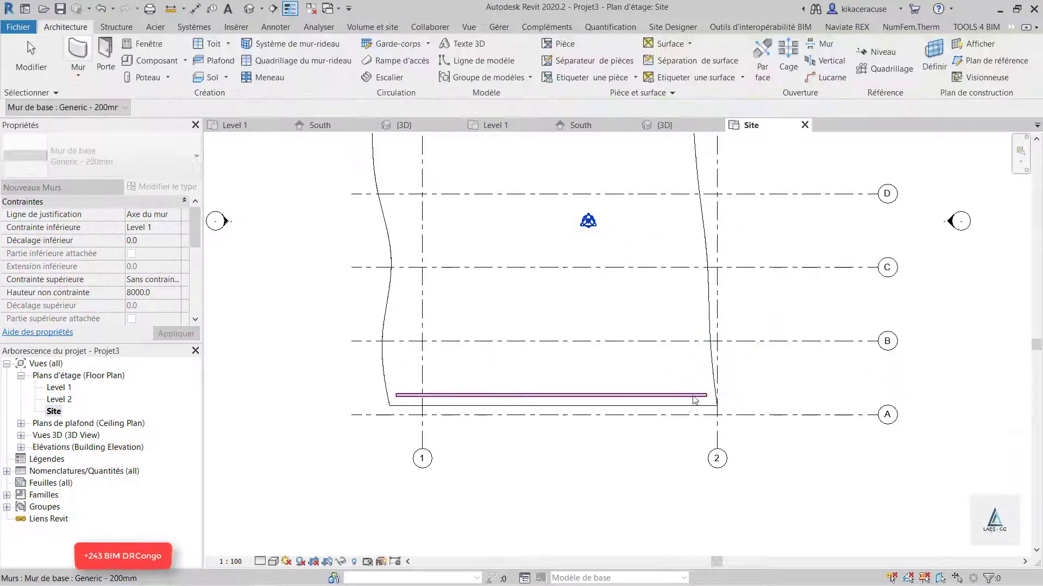
Try to array the wall near grid A from its midpoint up to grid E, about 18555 mm away
{"action": "left_click", "coordinate": [693, 396]}
{"action": "scroll", "coordinate": [580, 448], "scroll_direction": "down", "scroll_amount": 3}
{"action": "scroll", "coordinate": [580, 447], "scroll_direction": "up", "scroll_amount": 2}
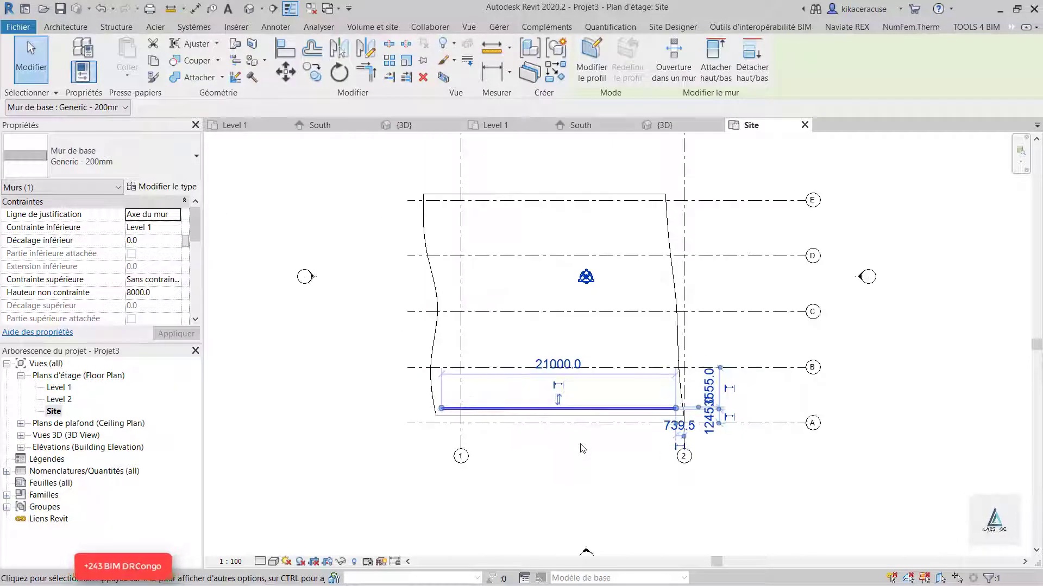
{"action": "key", "text": "a"}
{"action": "key", "text": "r"}
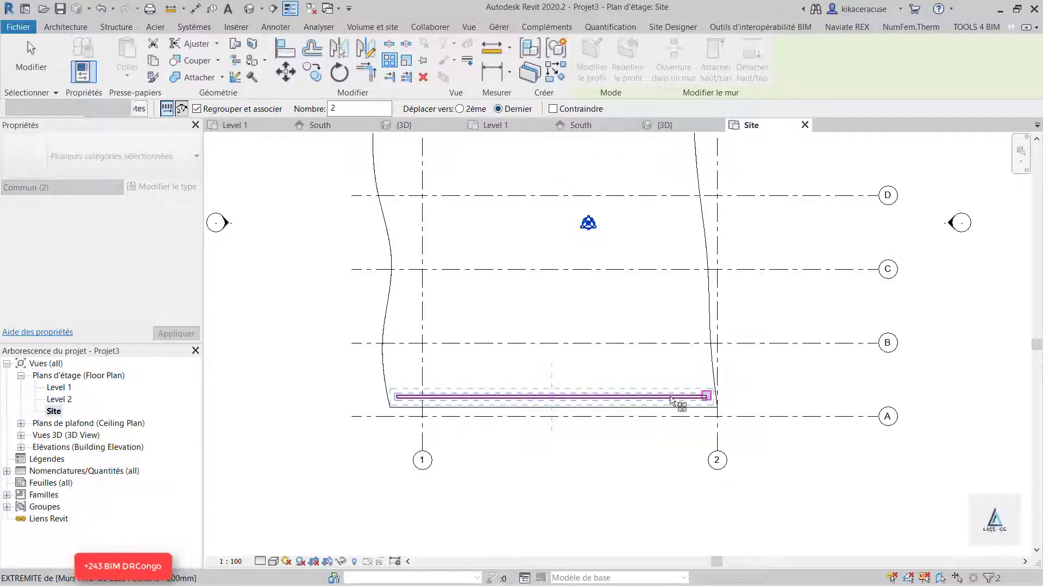
{"action": "left_click", "coordinate": [551, 397]}
{"action": "scroll", "coordinate": [521, 304], "scroll_direction": "down", "scroll_amount": 1}
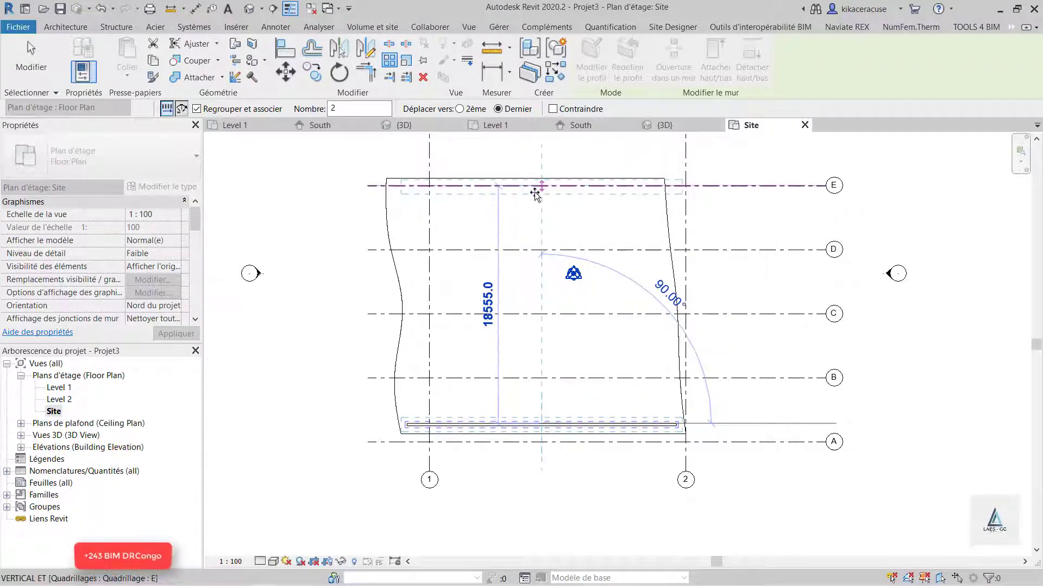
{"action": "scroll", "coordinate": [538, 194], "scroll_direction": "up", "scroll_amount": 2}
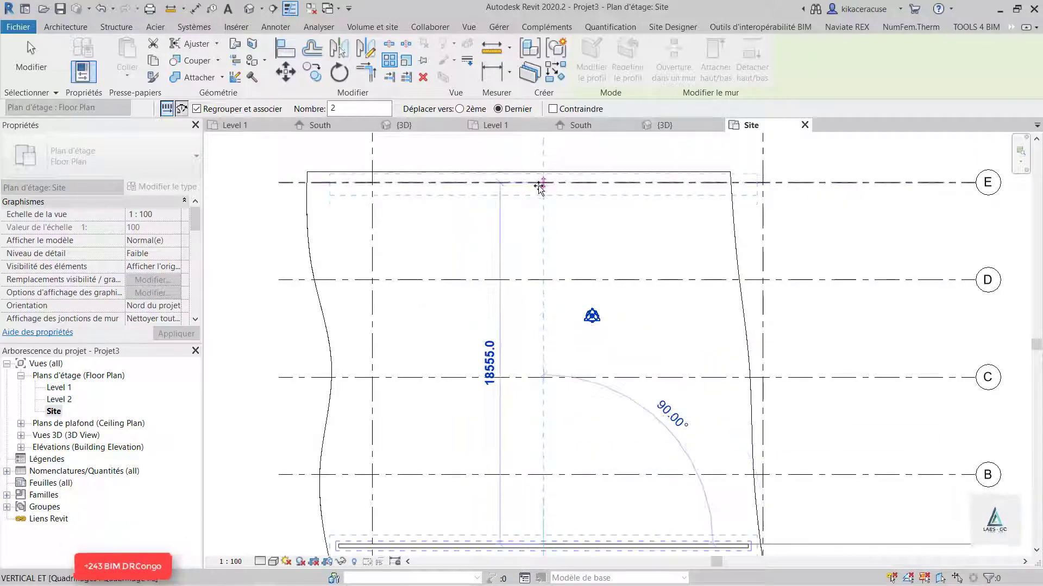
{"action": "left_click", "coordinate": [539, 186]}
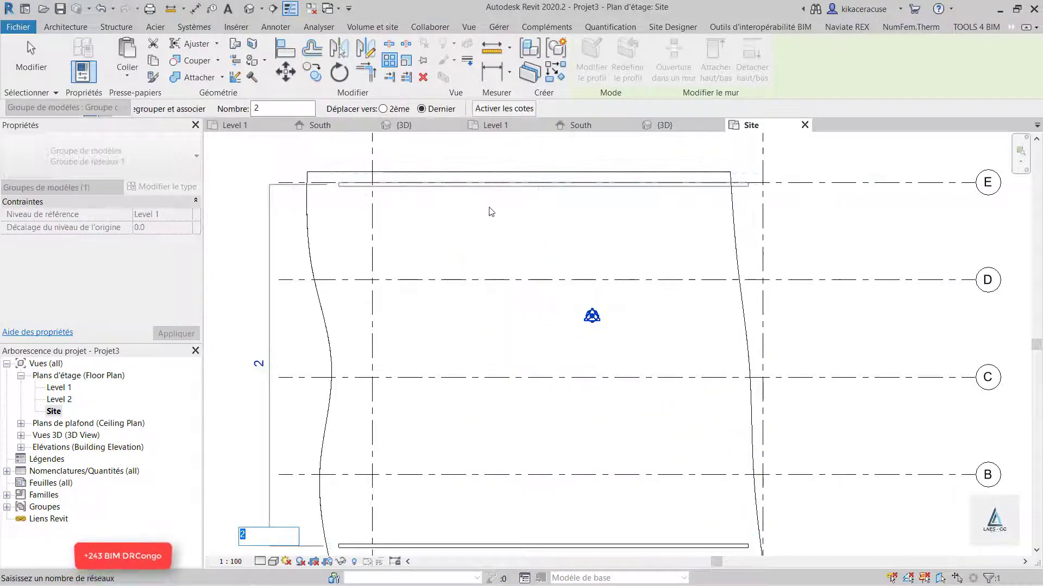
{"action": "scroll", "coordinate": [491, 211], "scroll_direction": "down", "scroll_amount": 1}
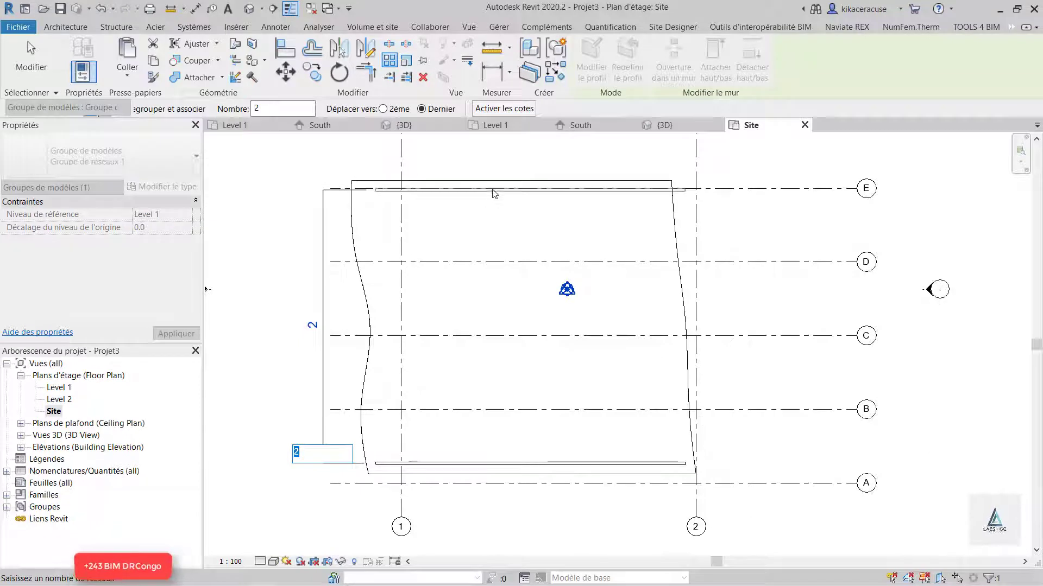
{"action": "left_click", "coordinate": [102, 11]}
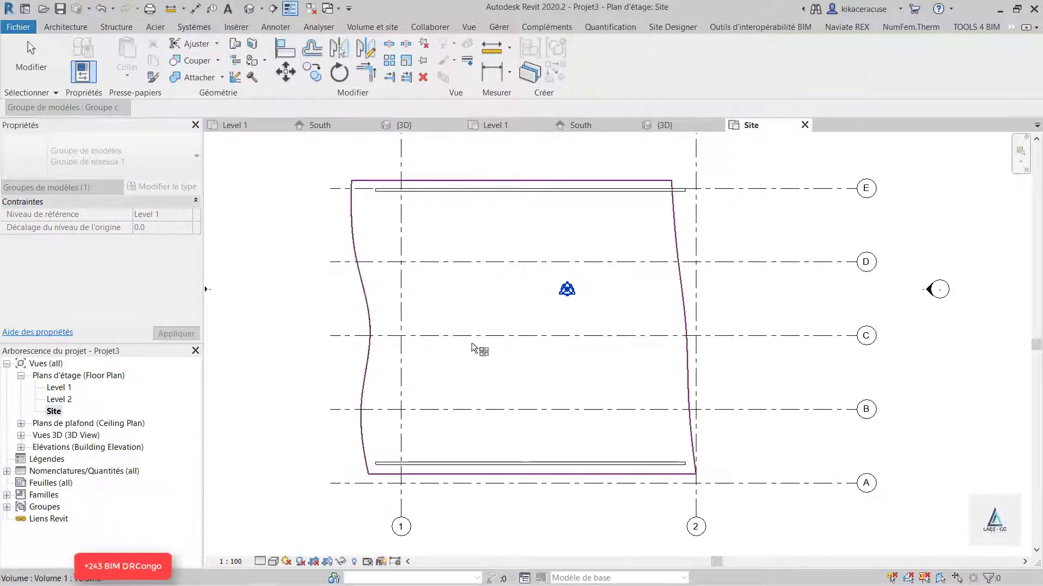
Delete both arrayed walls, the one near grid A and the one at grid E
{"action": "key", "text": "Escape"}
{"action": "left_click", "coordinate": [531, 465]}
{"action": "key", "text": "Delete"}
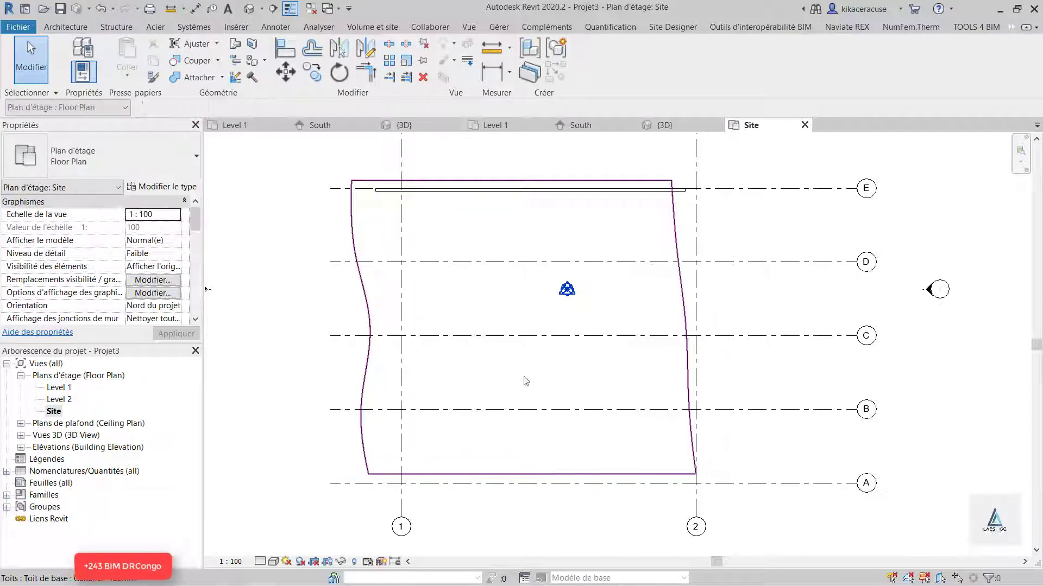
{"action": "left_click", "coordinate": [424, 197]}
{"action": "key", "text": "Delete"}
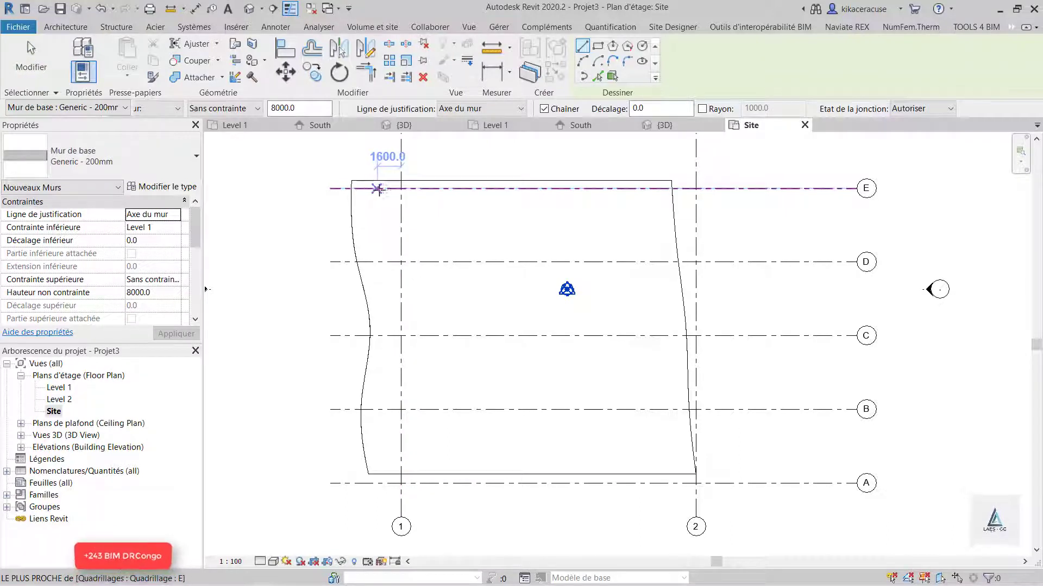
Draw a Generic - 200mm wall, 8000 mm high, along grid E between the roof's two wavy side edges
{"action": "left_click", "coordinate": [384, 188]}
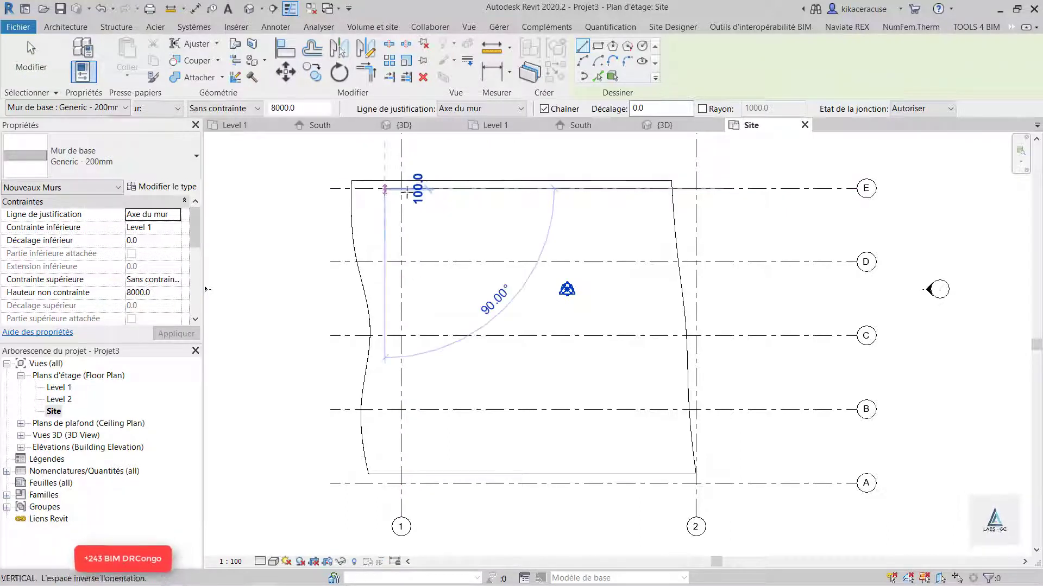
{"action": "left_click", "coordinate": [659, 189]}
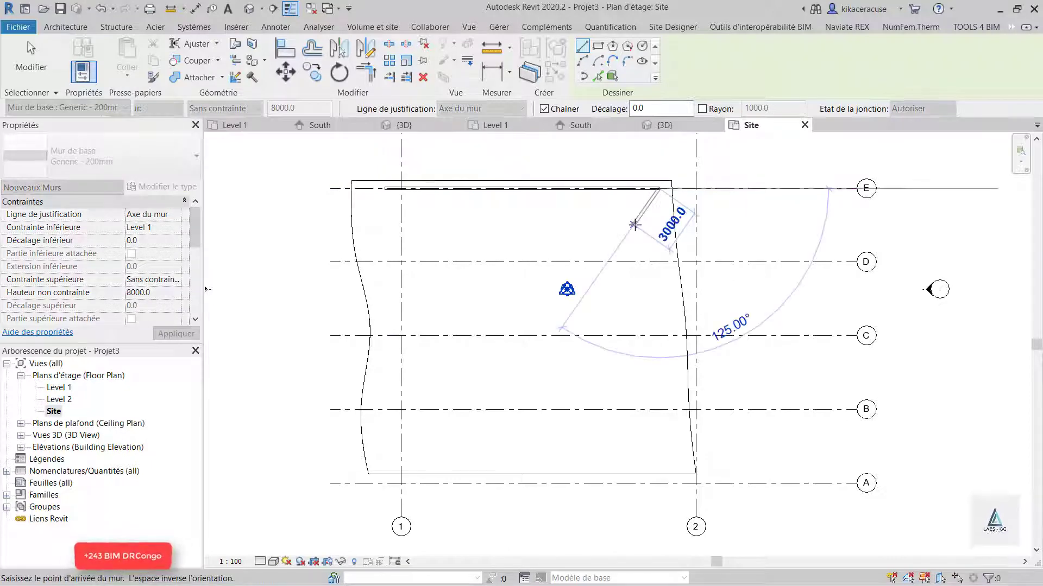
{"action": "key", "text": "Escape"}
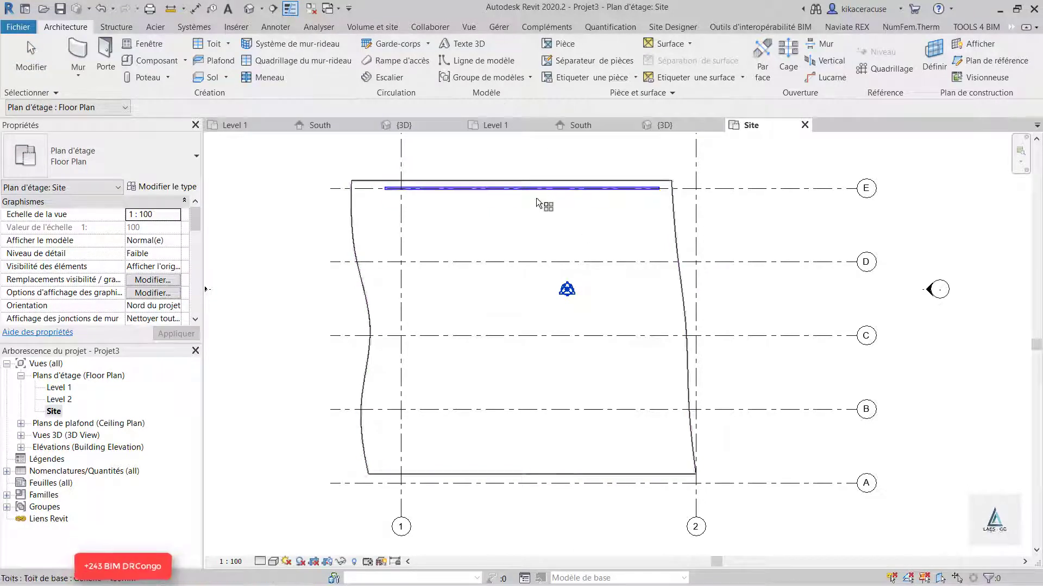
Array the grid E wall into 7 members, placing the last one about 18600 mm away, just inside the roof edge near grid A
{"action": "left_click", "coordinate": [555, 187]}
{"action": "key", "text": "a"}
{"action": "key", "text": "r"}
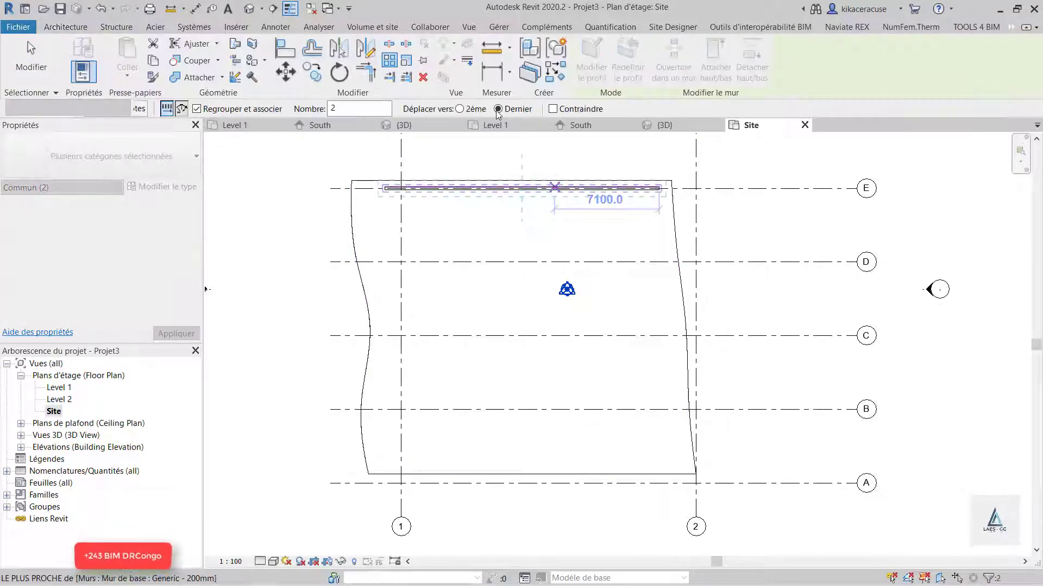
{"action": "left_click", "coordinate": [520, 191]}
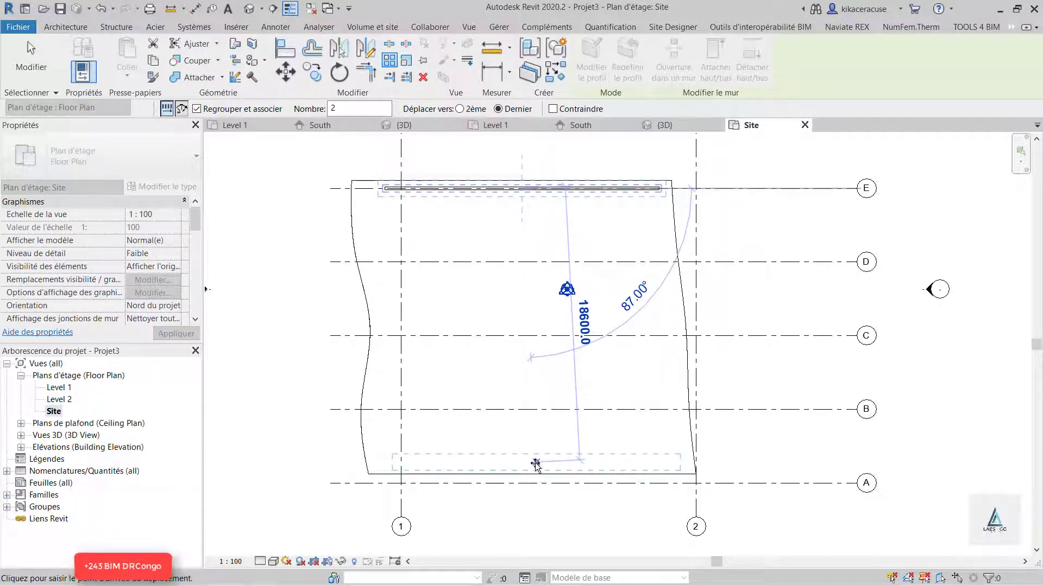
{"action": "left_click", "coordinate": [535, 464]}
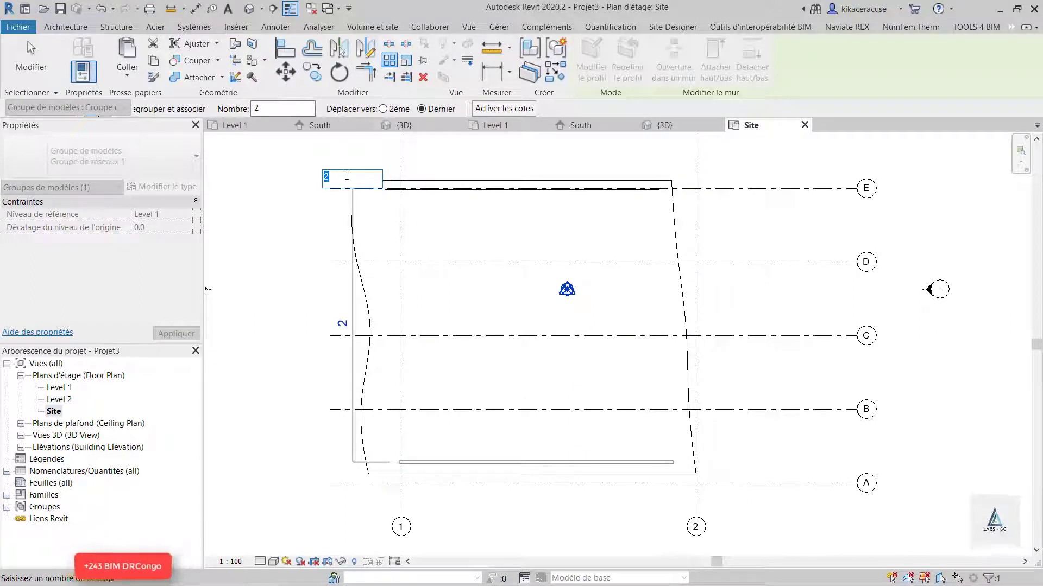
{"action": "type", "text": "7"}
{"action": "key", "text": "Return"}
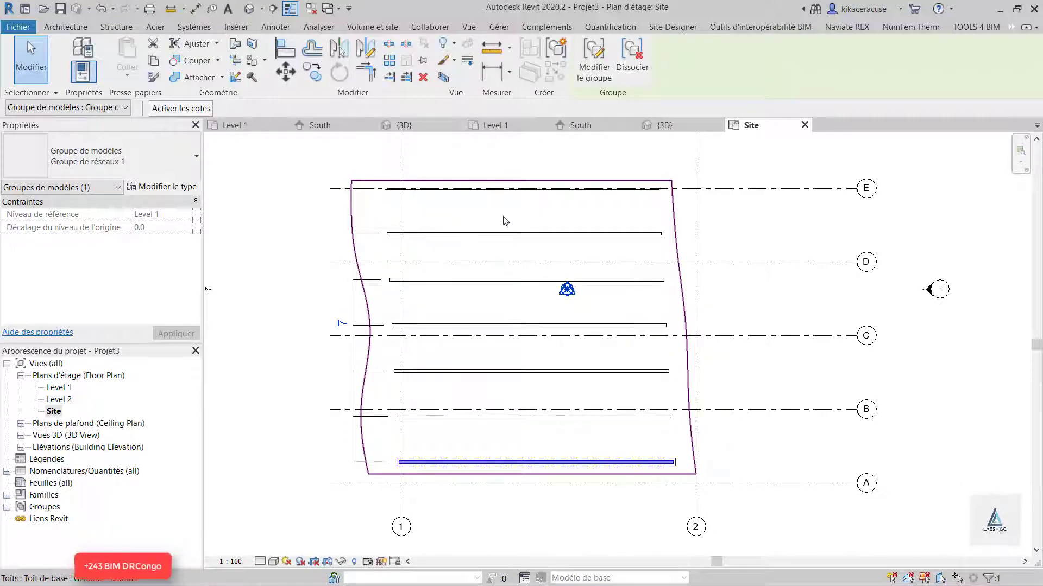
{"action": "left_click", "coordinate": [911, 178]}
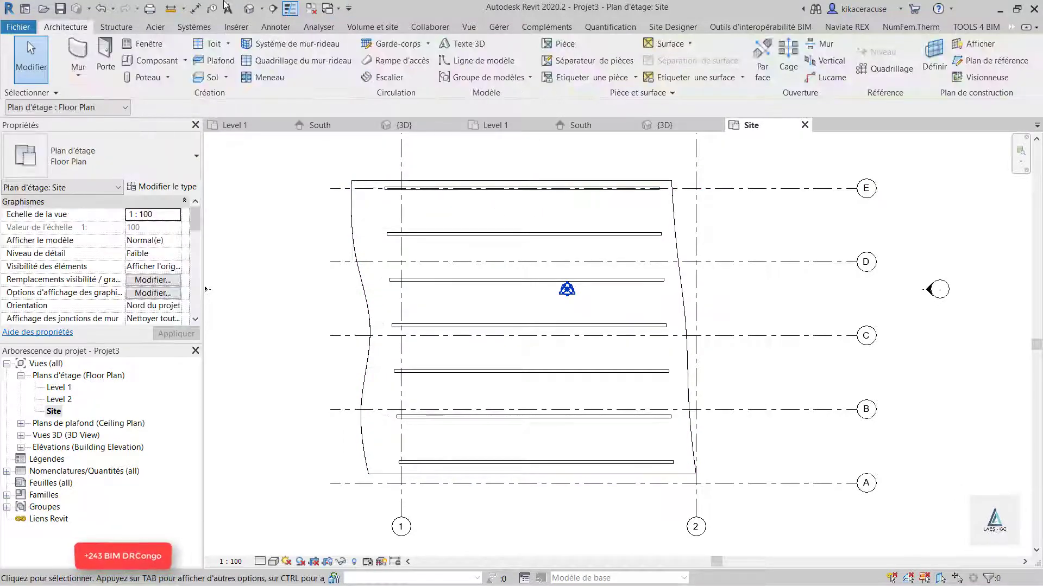
Ungroup the frontmost arrayed wall in the 3D view
{"action": "left_click", "coordinate": [252, 9]}
{"action": "scroll", "coordinate": [587, 321], "scroll_direction": "down", "scroll_amount": 3}
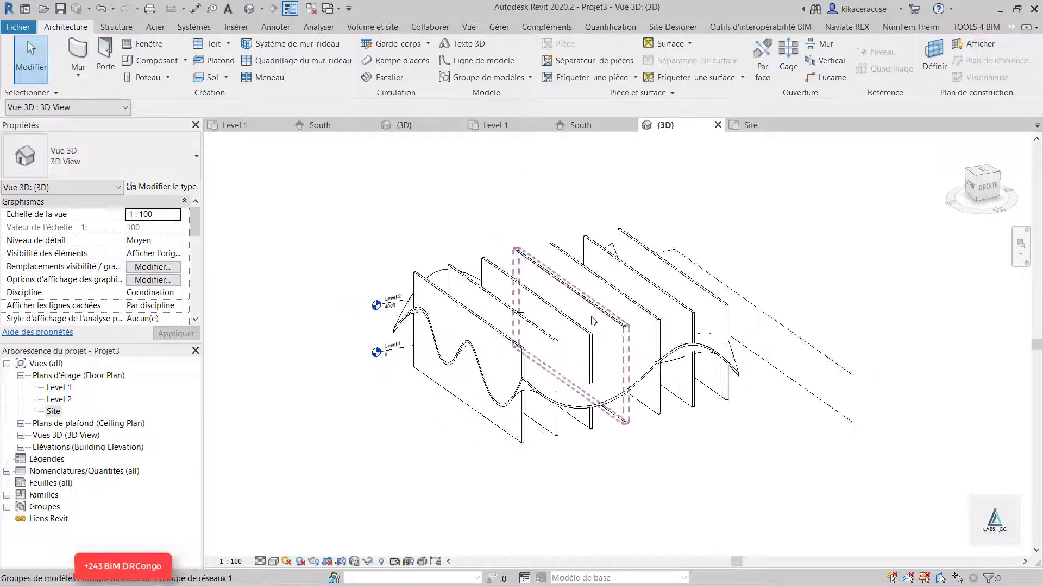
{"action": "middle_click_drag", "start_coordinate": [773, 347], "coordinate": [826, 350], "text": "shift"}
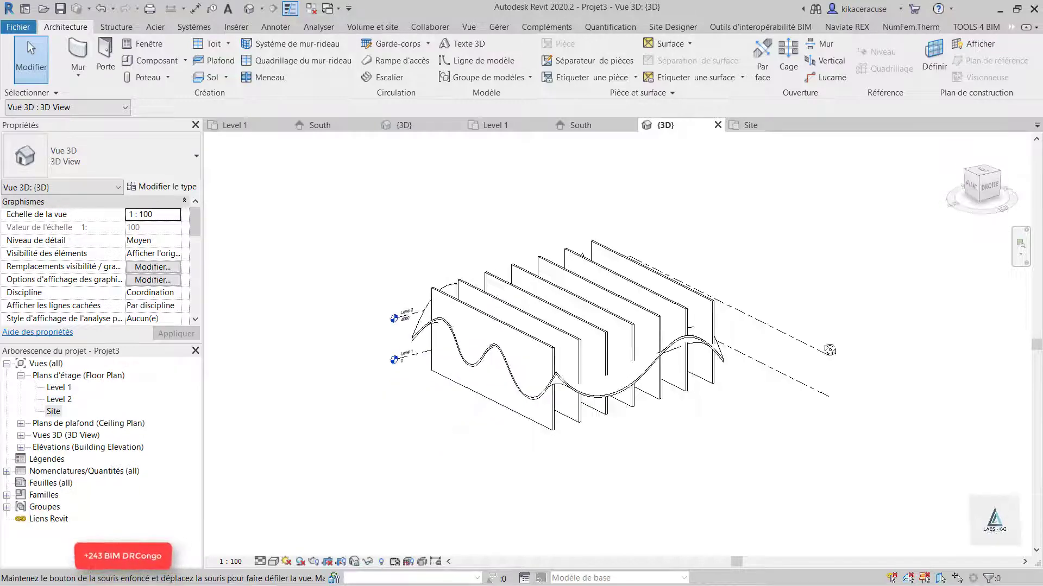
{"action": "scroll", "coordinate": [578, 352], "scroll_direction": "up", "scroll_amount": 3}
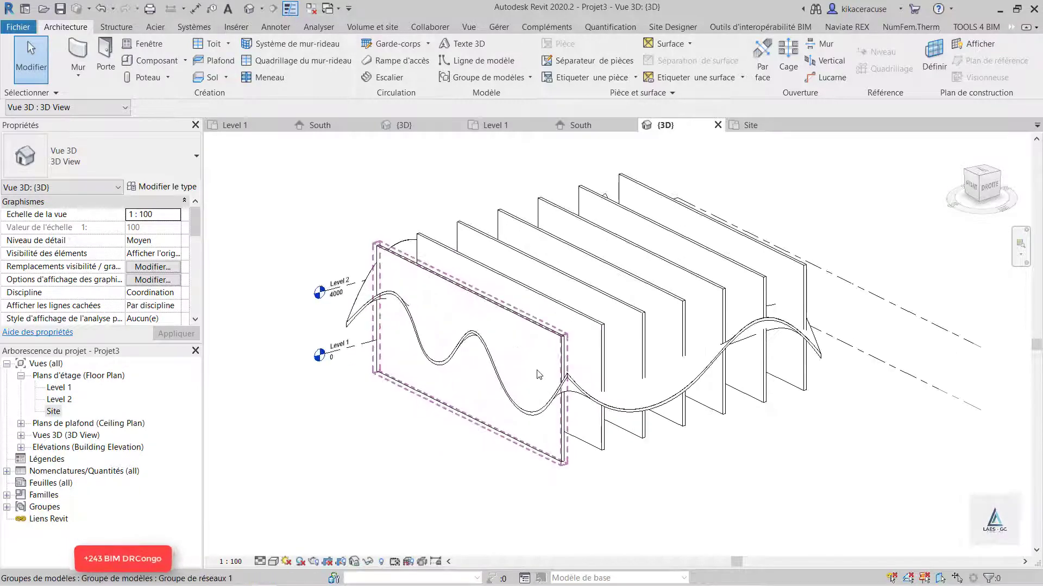
{"action": "left_click", "coordinate": [538, 441]}
{"action": "left_click", "coordinate": [632, 59]}
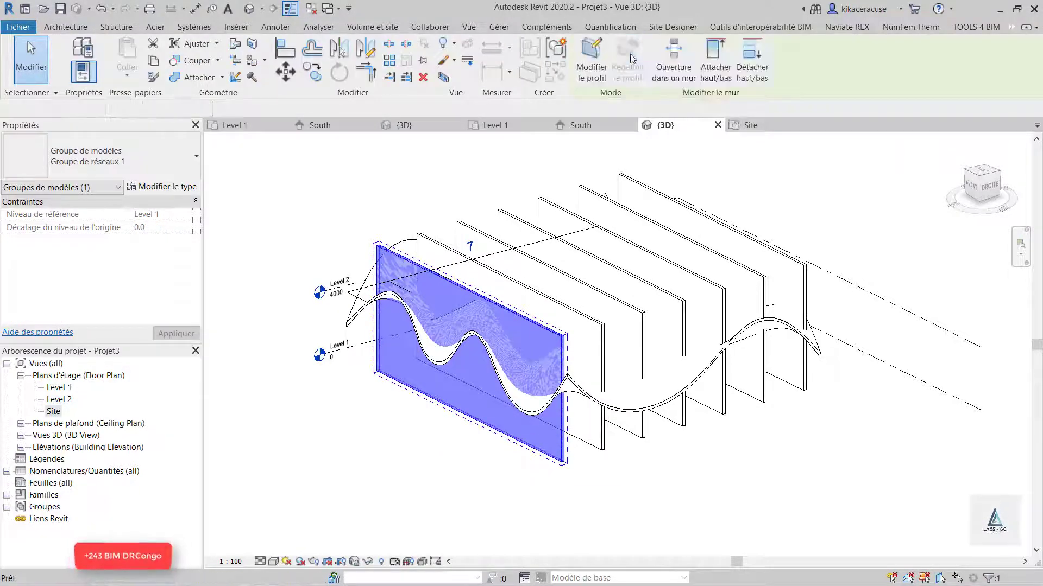
Attach the top of the frontmost wall to the wavy roof, and ungroup and attach the second wall the same way
{"action": "left_click", "coordinate": [711, 53]}
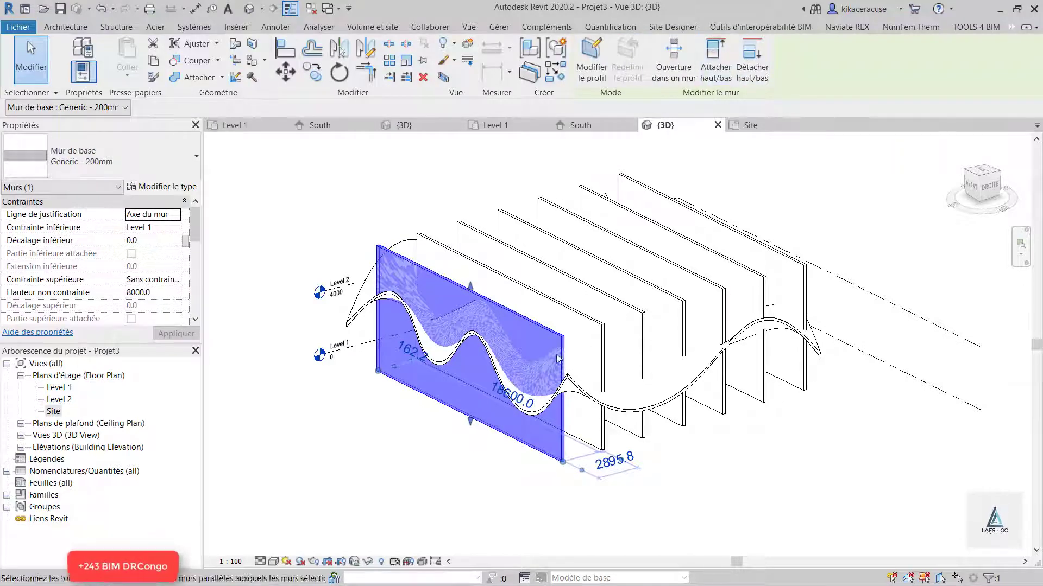
{"action": "left_click", "coordinate": [595, 387]}
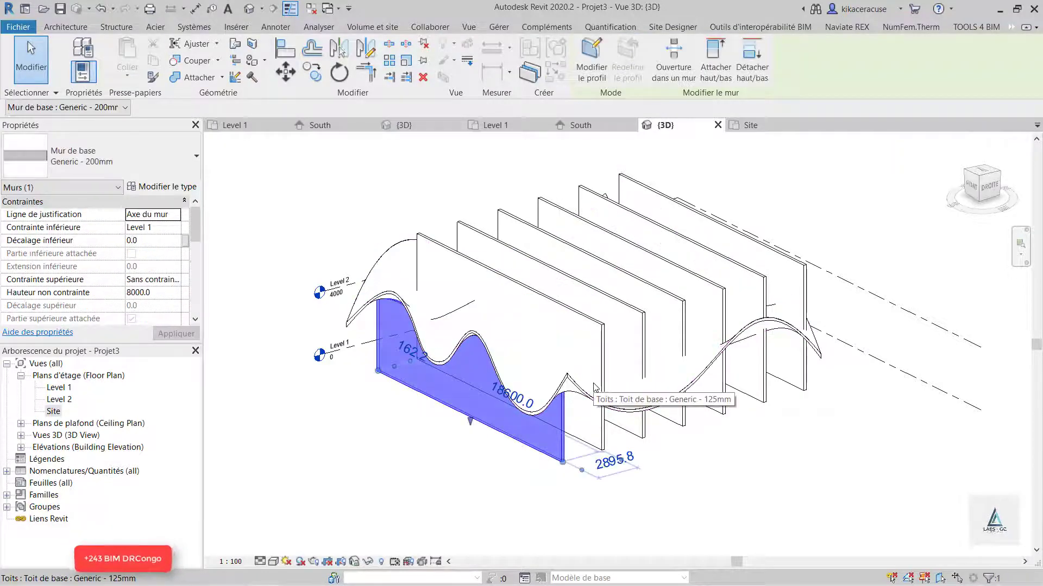
{"action": "left_click", "coordinate": [599, 438]}
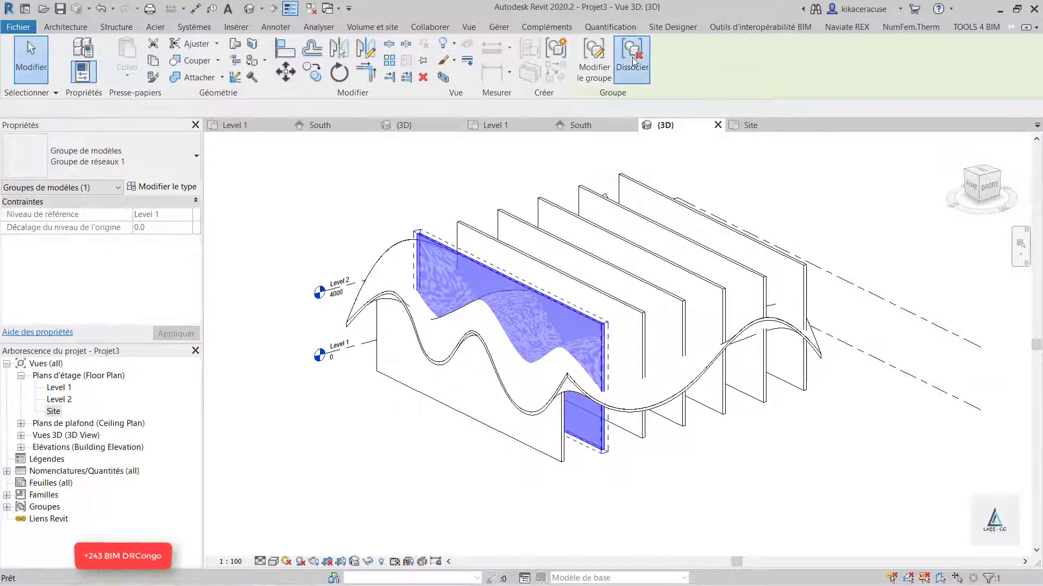
{"action": "left_click", "coordinate": [633, 61]}
{"action": "left_click", "coordinate": [711, 53]}
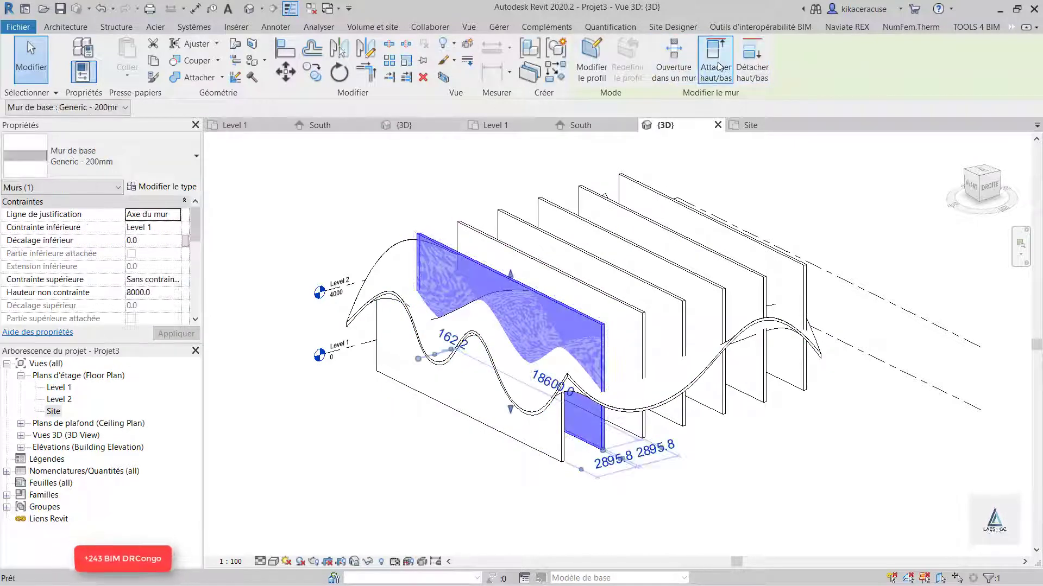
{"action": "left_click", "coordinate": [622, 405]}
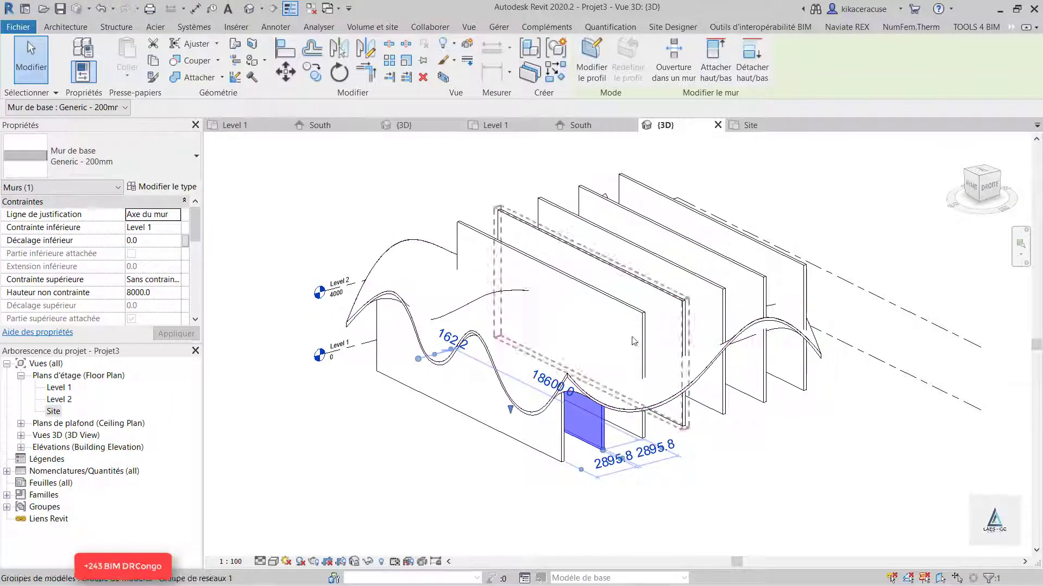
Ungroup the third arrayed wall from the front and attach its top to the wavy roof
{"action": "left_click", "coordinate": [646, 426]}
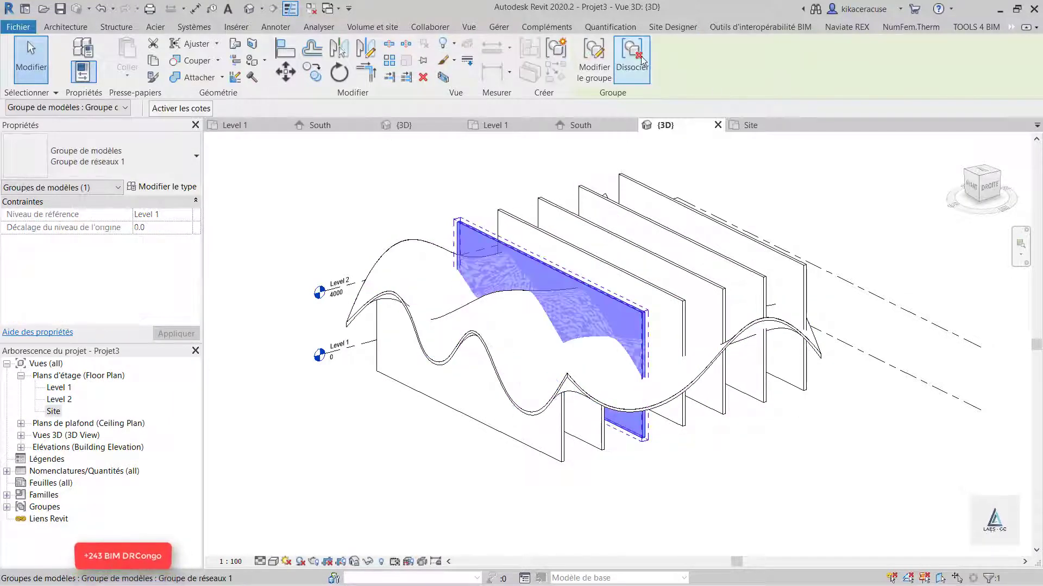
{"action": "left_click", "coordinate": [667, 395]}
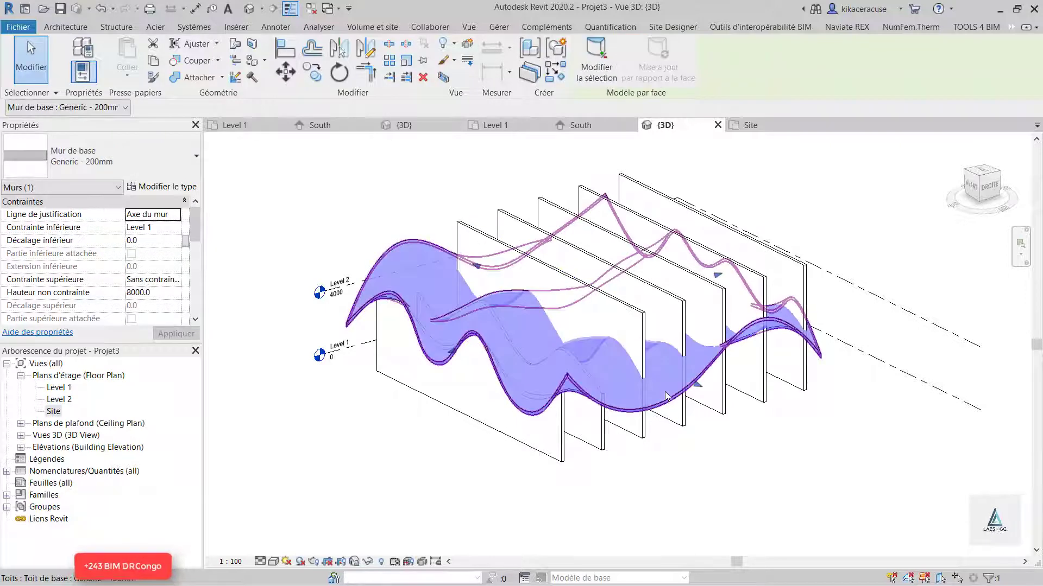
{"action": "left_click", "coordinate": [679, 415]}
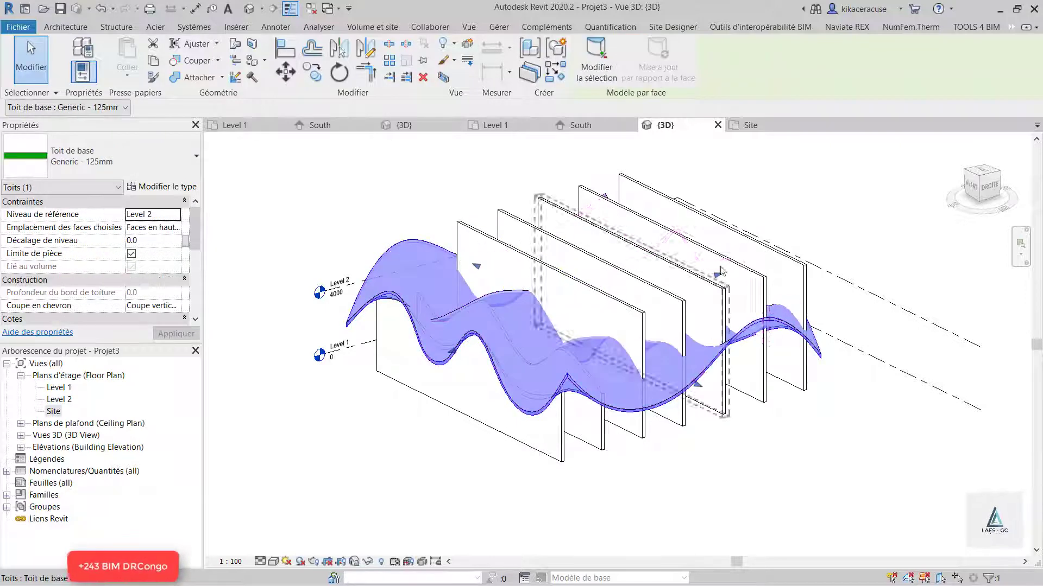
{"action": "left_click", "coordinate": [642, 433]}
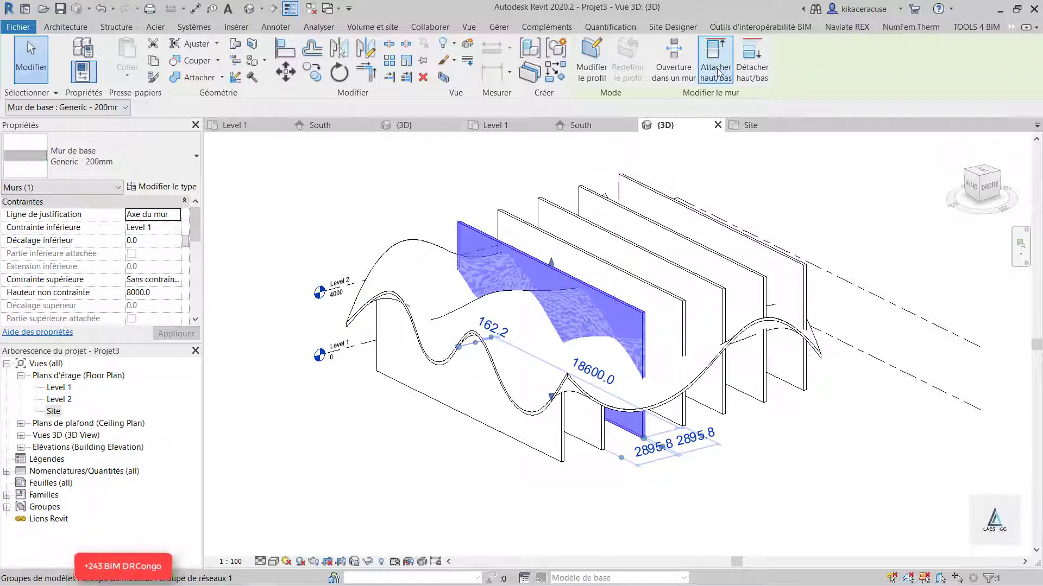
{"action": "left_click", "coordinate": [683, 378]}
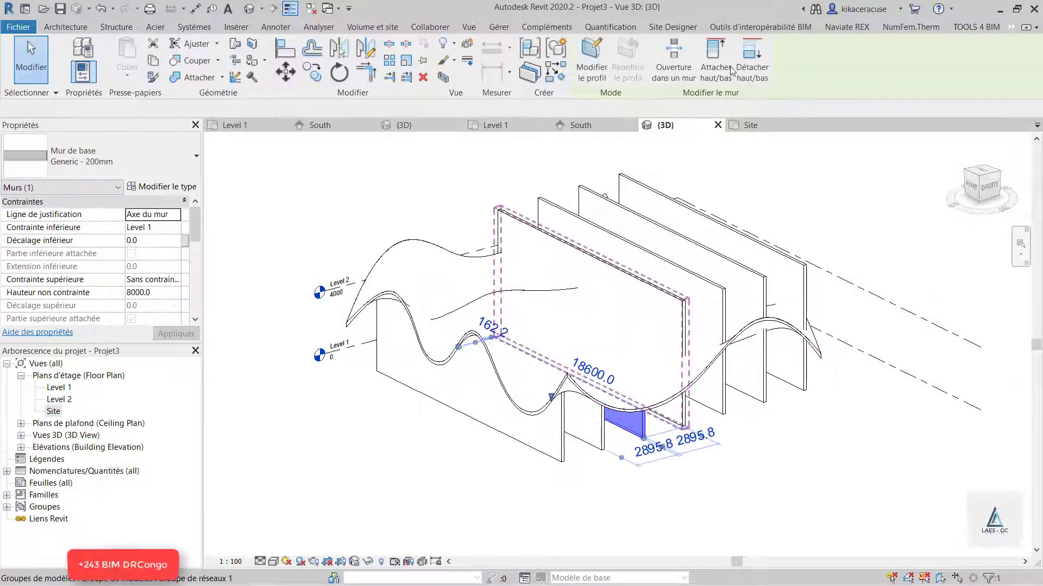
Ungroup the fourth arrayed wall from the front and attach its top to the wavy roof
{"action": "left_click", "coordinate": [635, 63]}
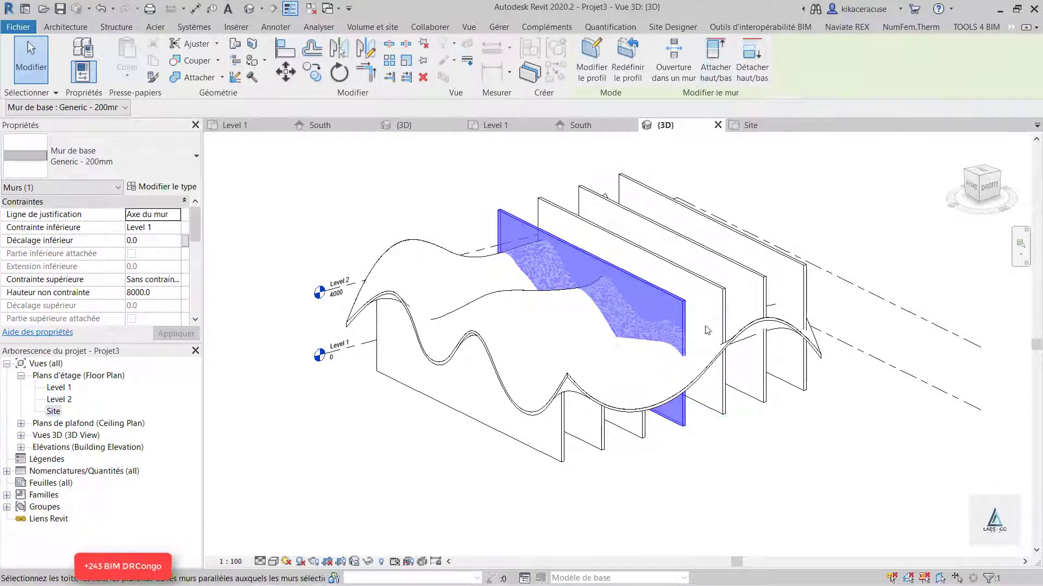
{"action": "key", "text": "Escape"}
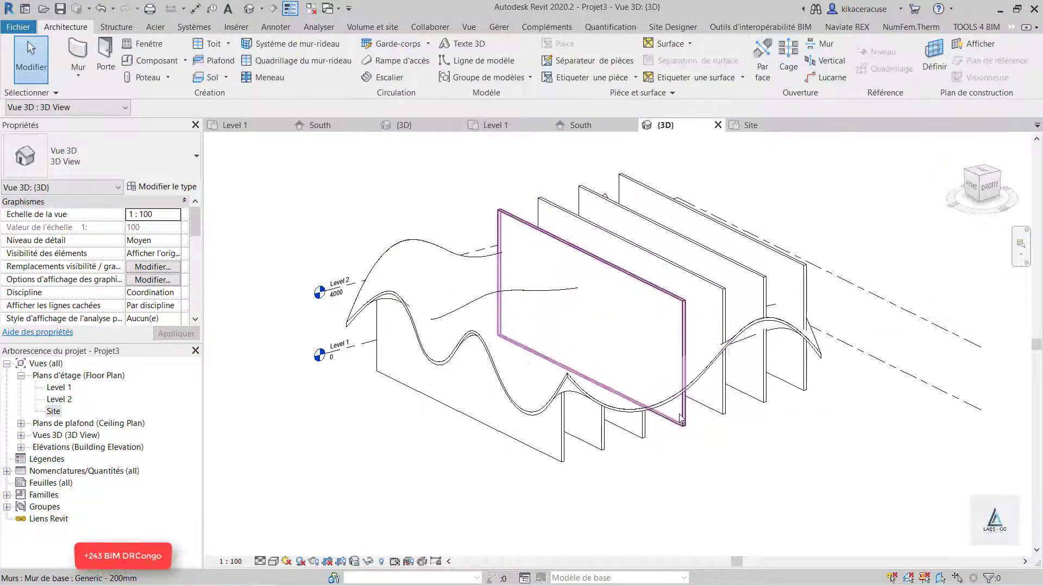
{"action": "left_click", "coordinate": [674, 304]}
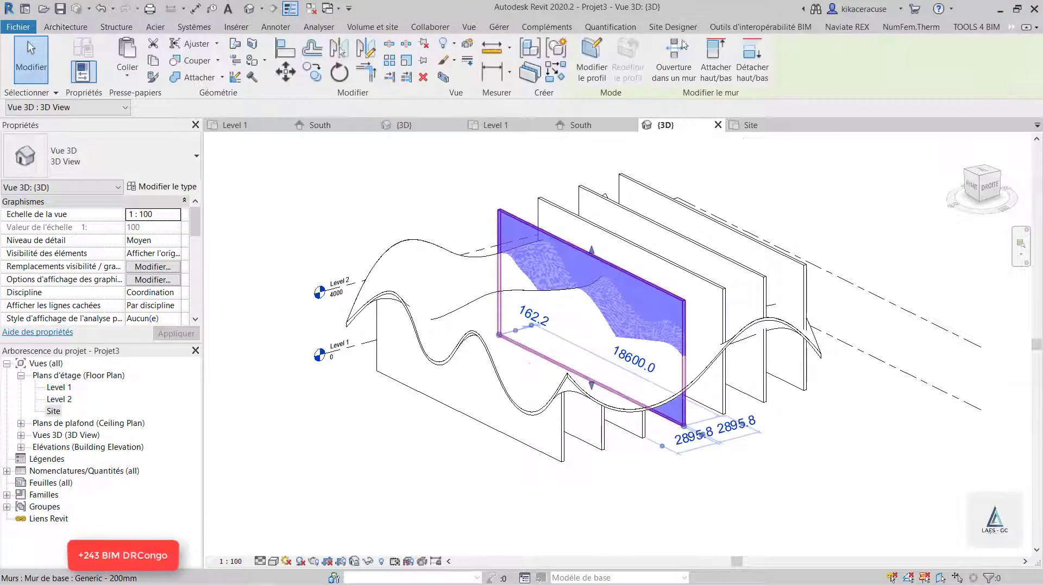
{"action": "left_click", "coordinate": [710, 56]}
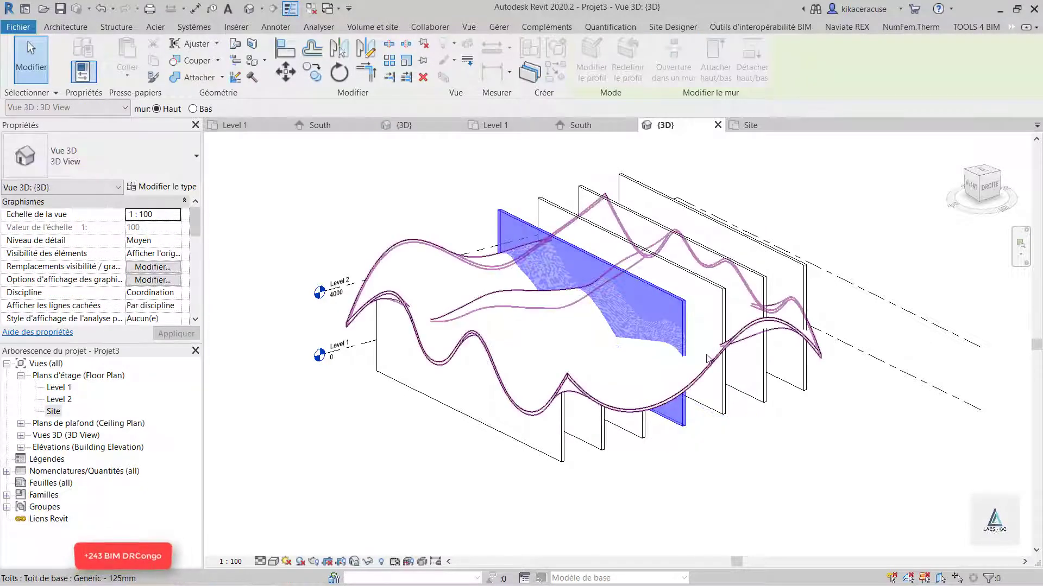
{"action": "left_click", "coordinate": [707, 359]}
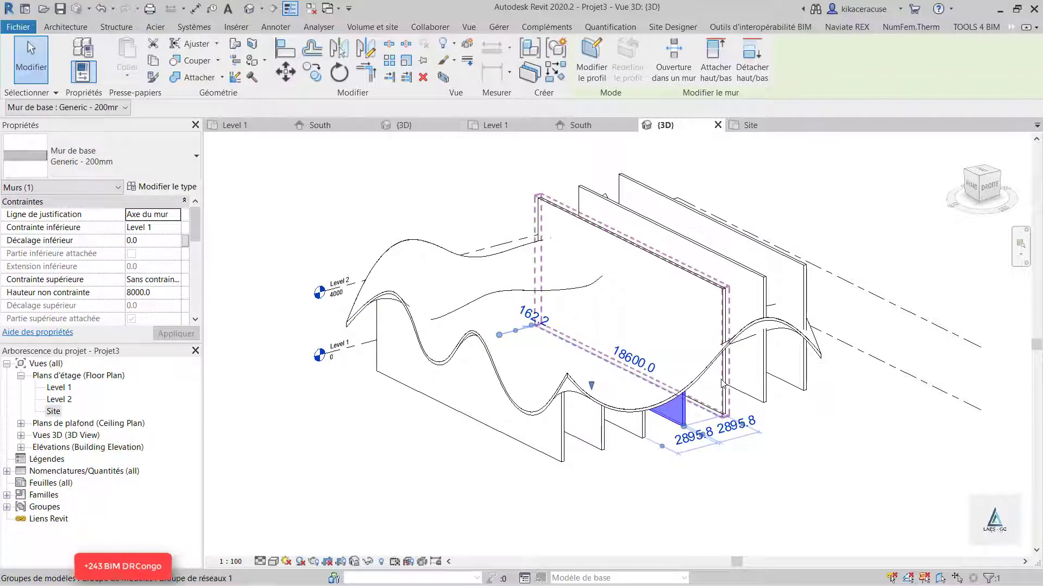
Ungroup the fifth arrayed wall from the front and attach its top to the wavy roof
{"action": "left_click", "coordinate": [724, 383]}
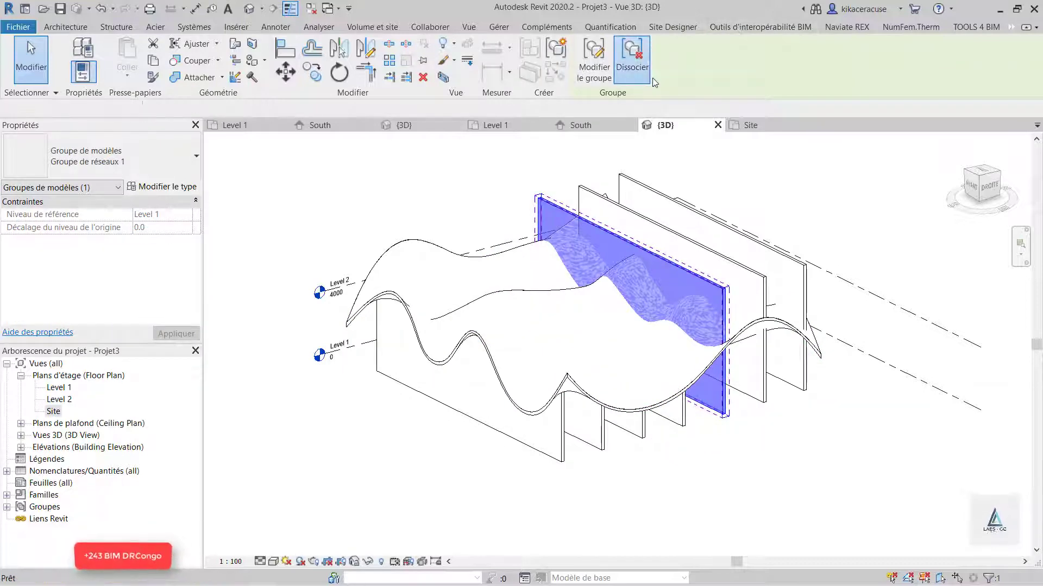
{"action": "left_click", "coordinate": [632, 57]}
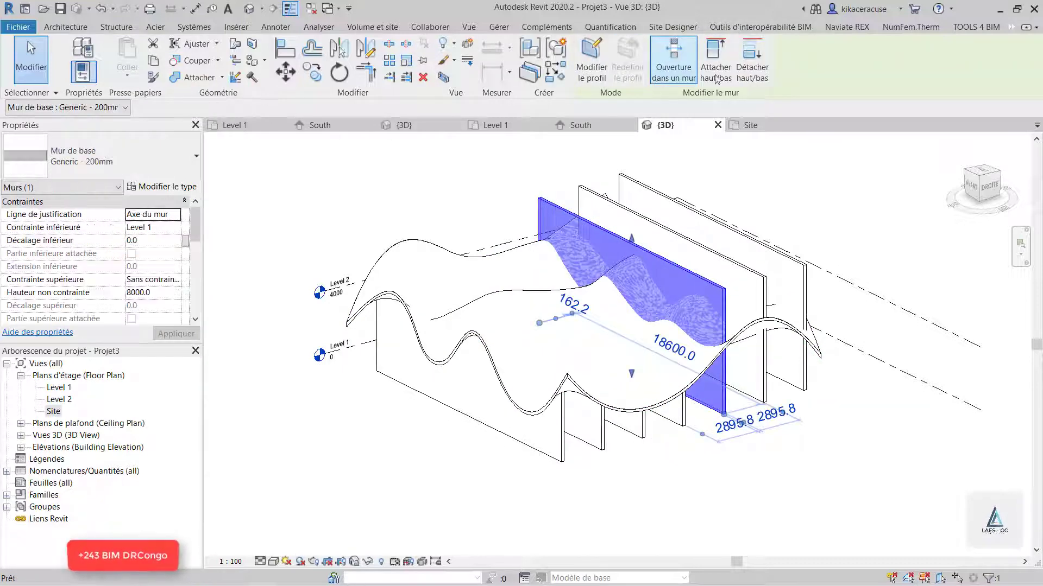
{"action": "left_click", "coordinate": [743, 321]}
{"action": "left_click", "coordinate": [714, 393]}
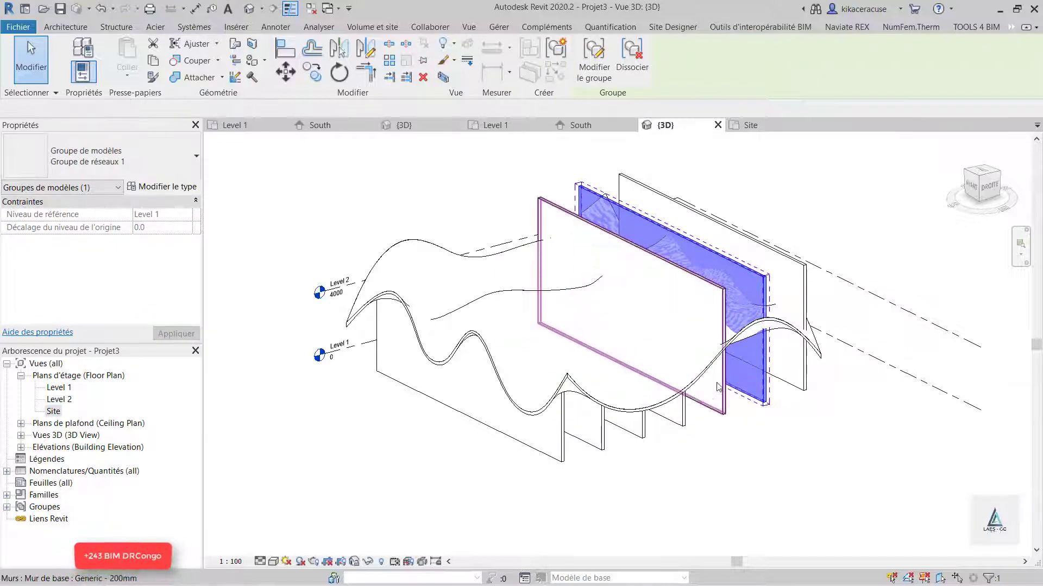
{"action": "left_click", "coordinate": [715, 57]}
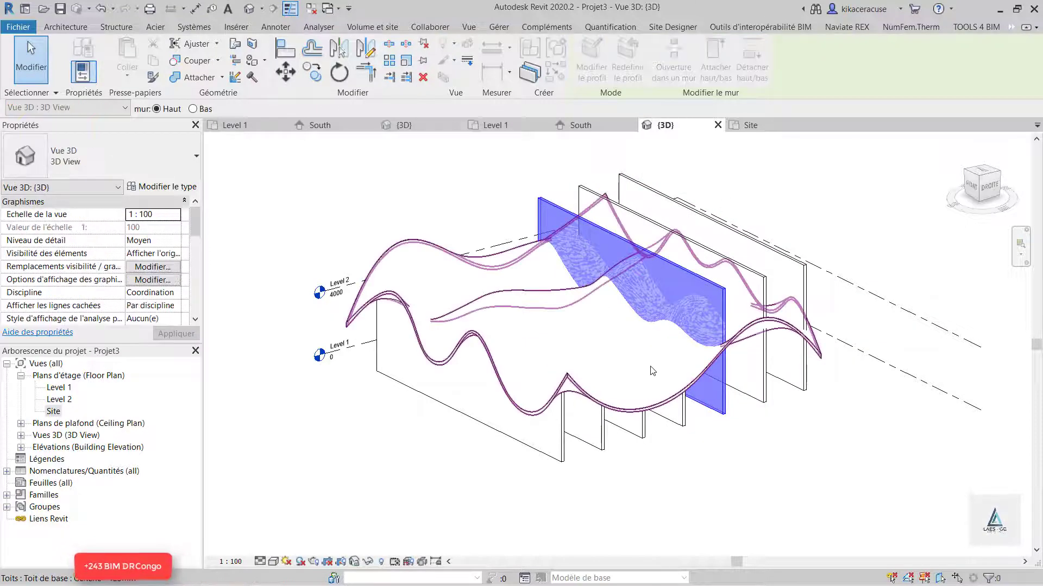
{"action": "left_click", "coordinate": [653, 371]}
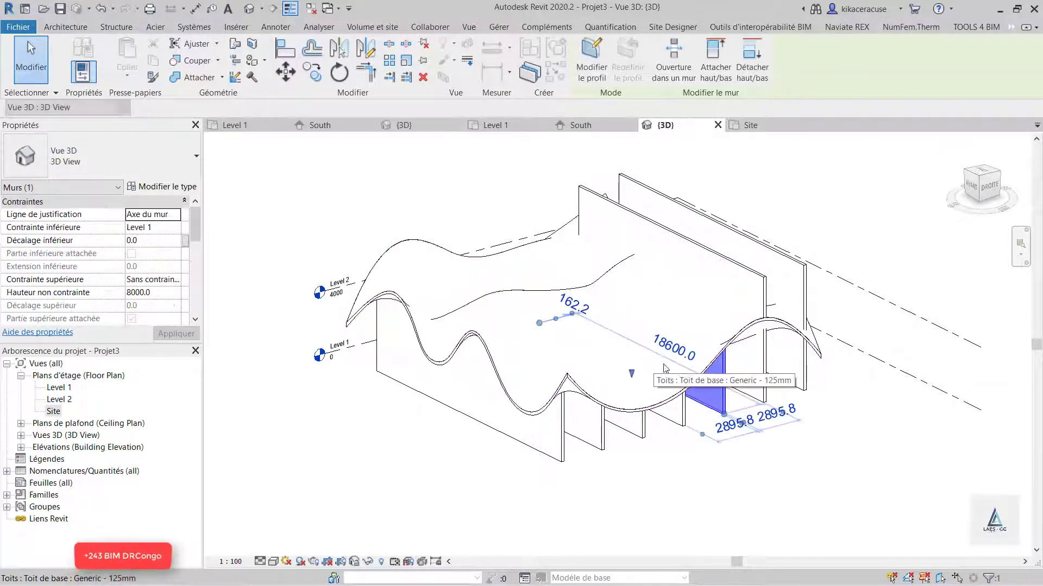
Ungroup the sixth arrayed wall from the front and attach its top to the wavy roof
{"action": "left_click", "coordinate": [764, 368]}
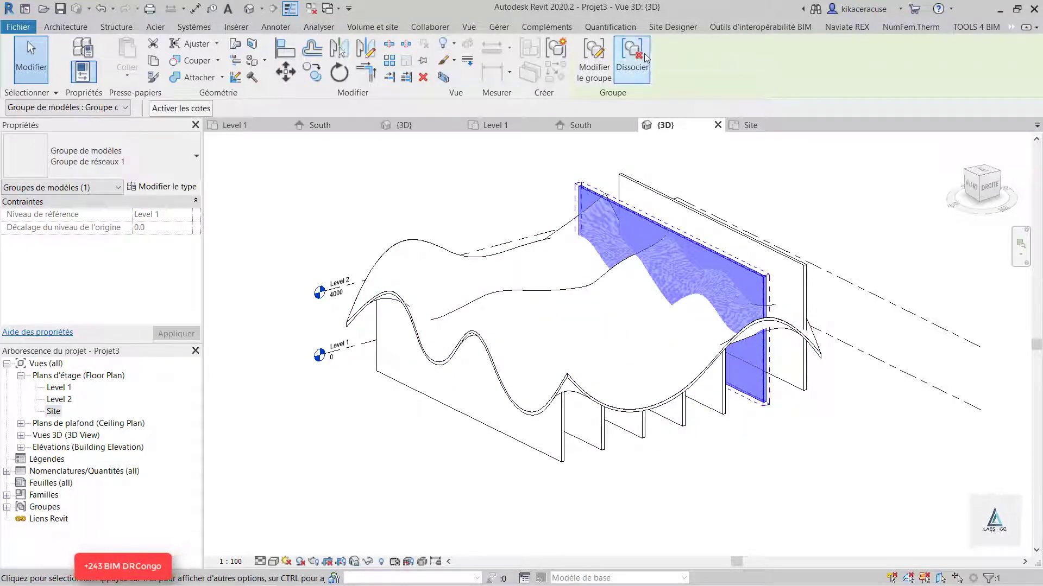
{"action": "left_click", "coordinate": [646, 58]}
{"action": "left_click", "coordinate": [715, 57]}
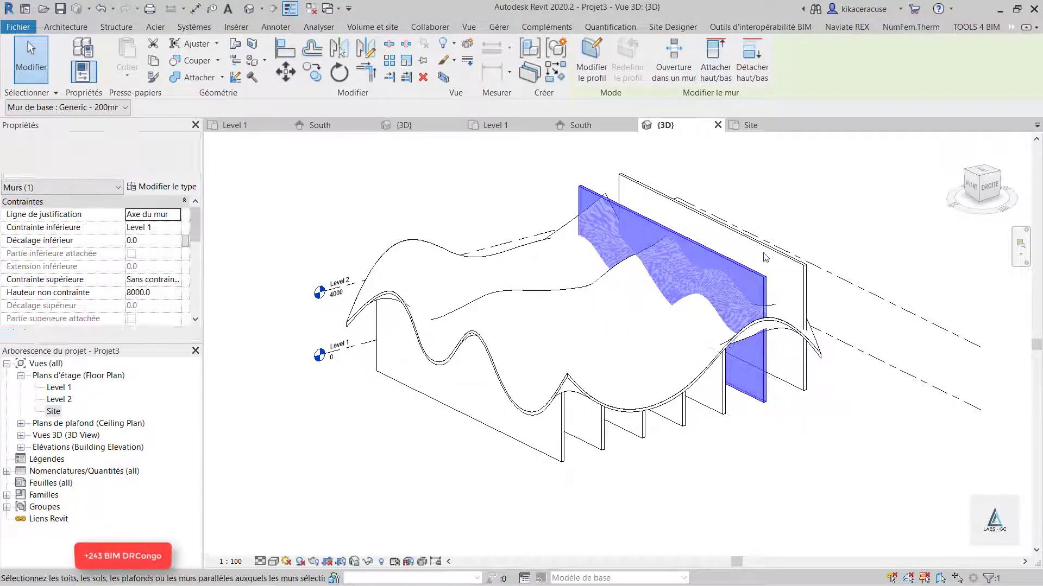
{"action": "left_click", "coordinate": [658, 369]}
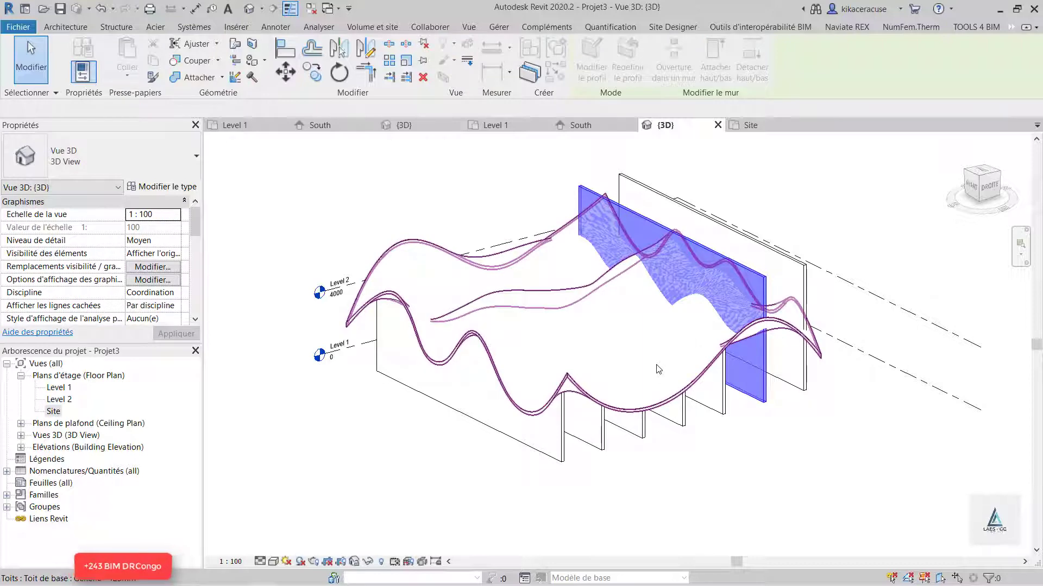
Ungroup the rearmost arrayed wall, attach its top to the wavy roof, and clear the selection
{"action": "left_click", "coordinate": [700, 228]}
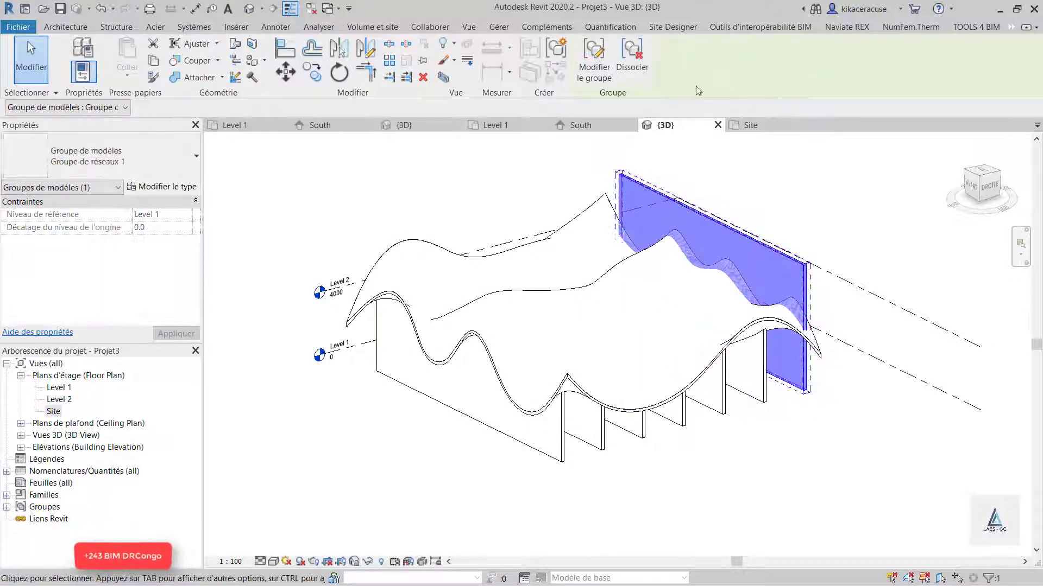
{"action": "left_click", "coordinate": [632, 57]}
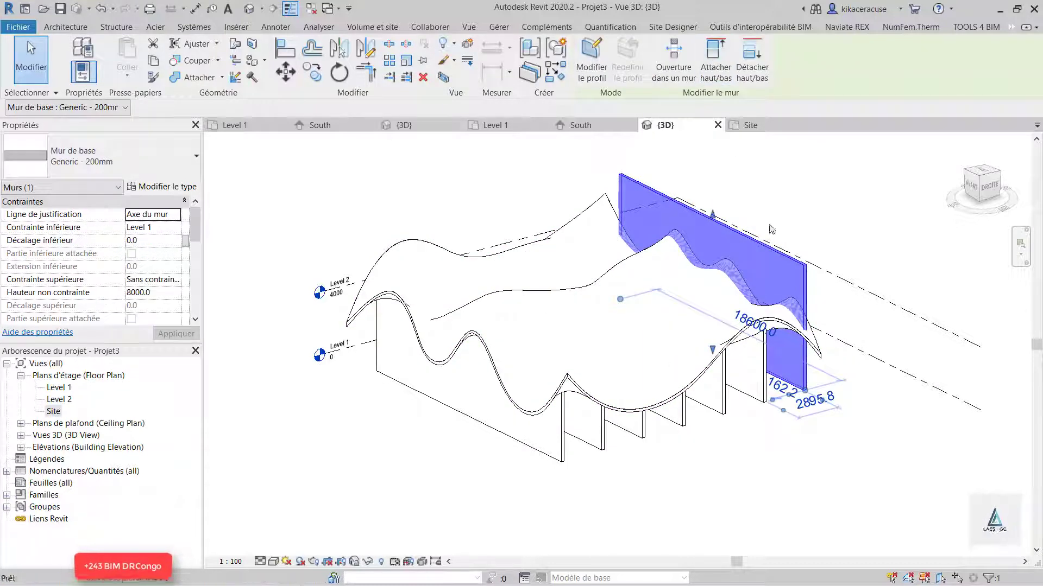
{"action": "left_click", "coordinate": [715, 59]}
{"action": "left_click", "coordinate": [696, 329]}
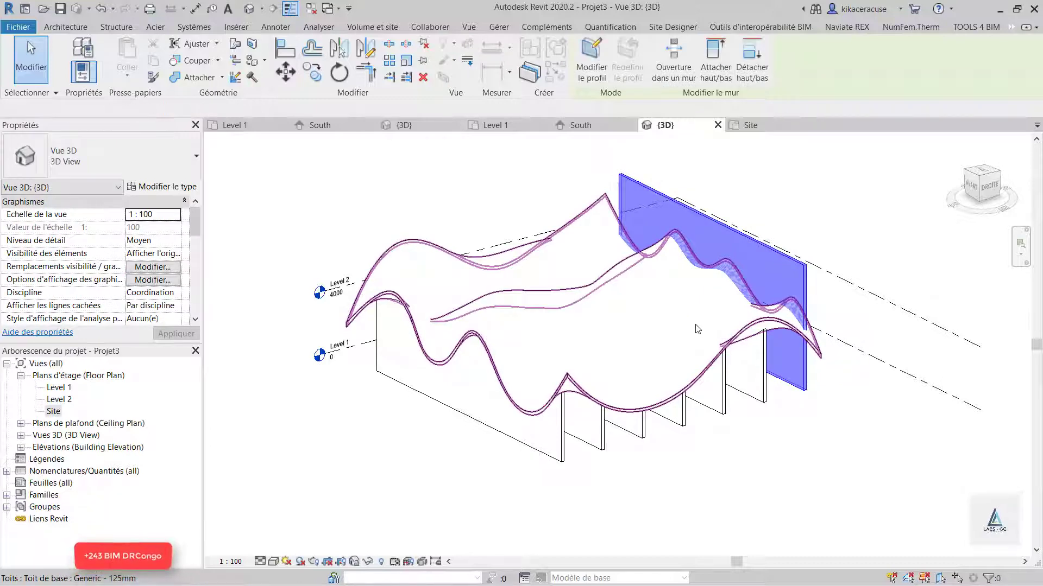
{"action": "left_click", "coordinate": [892, 452]}
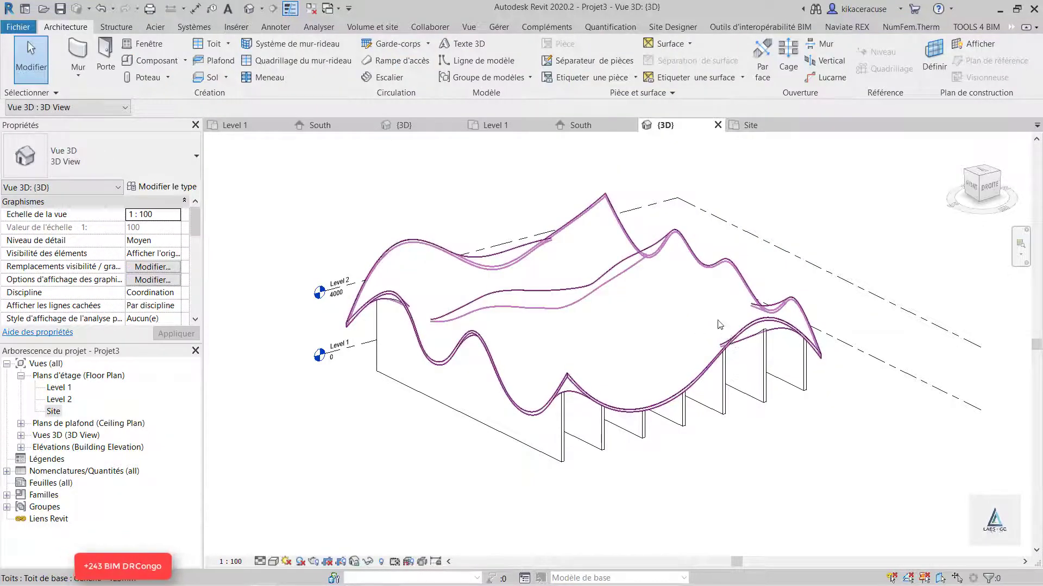
Examine from several angles how the attached walls meet the underside of the wavy roof
{"action": "scroll", "coordinate": [524, 305], "scroll_direction": "down", "scroll_amount": 3}
{"action": "middle_click_drag", "start_coordinate": [606, 354], "coordinate": [744, 352], "text": "shift"}
{"action": "scroll", "coordinate": [744, 352], "scroll_direction": "up", "scroll_amount": 3}
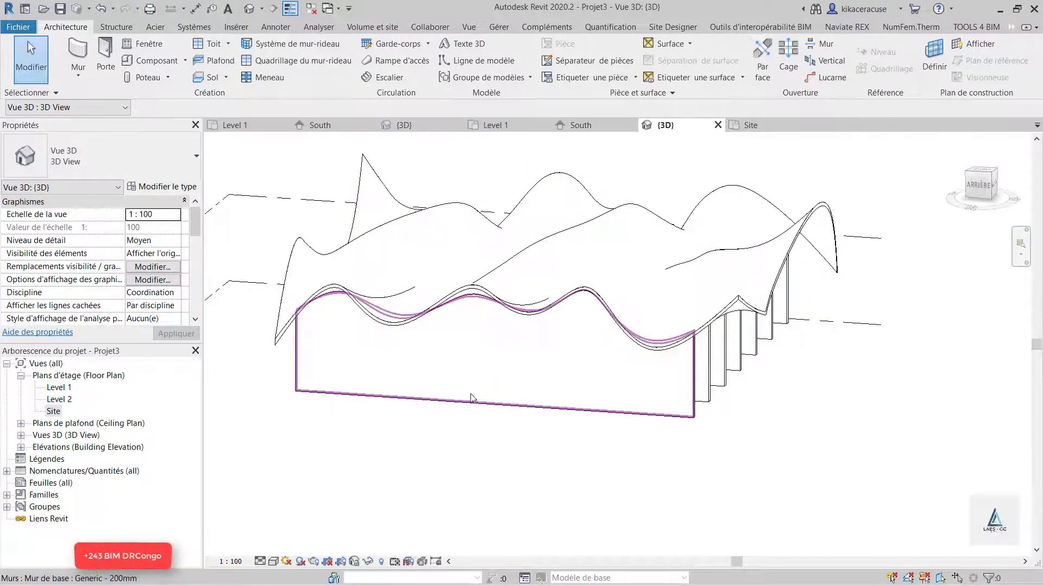
{"action": "middle_click_drag", "start_coordinate": [362, 426], "coordinate": [391, 391], "text": "shift"}
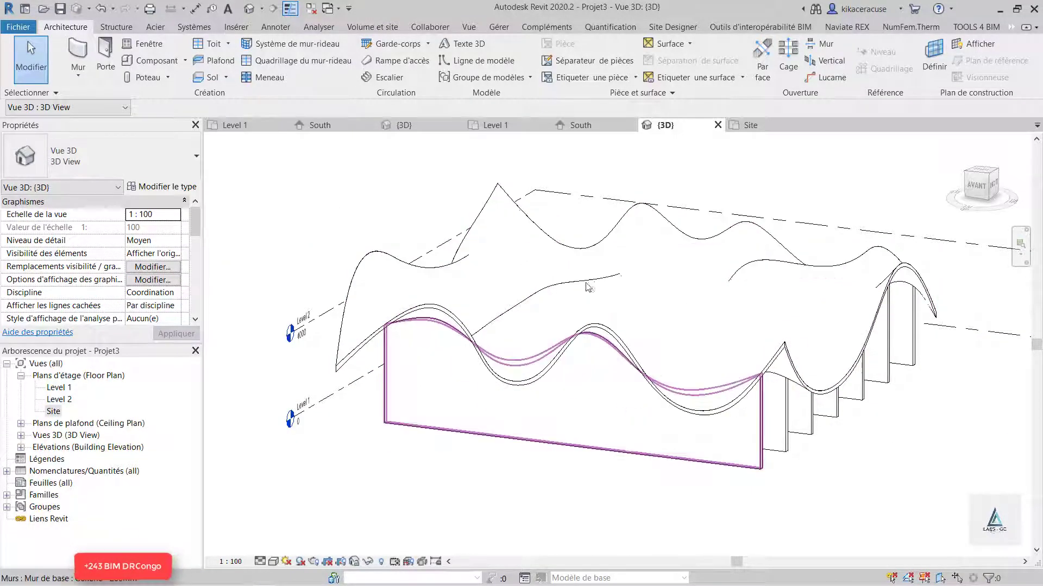
{"action": "left_click", "coordinate": [562, 300]}
{"action": "right_click", "coordinate": [562, 300]}
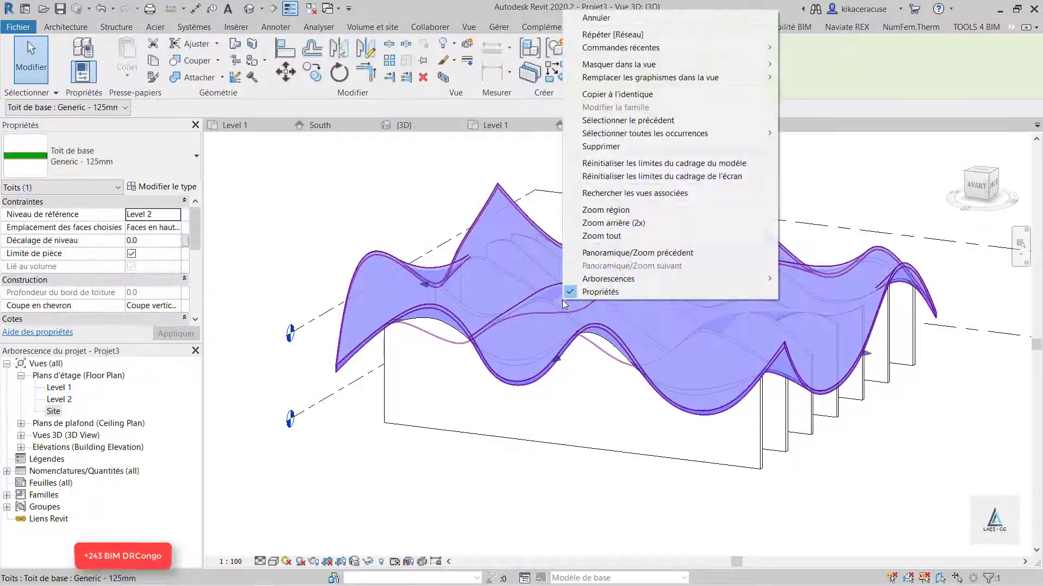
{"action": "left_click", "coordinate": [445, 470]}
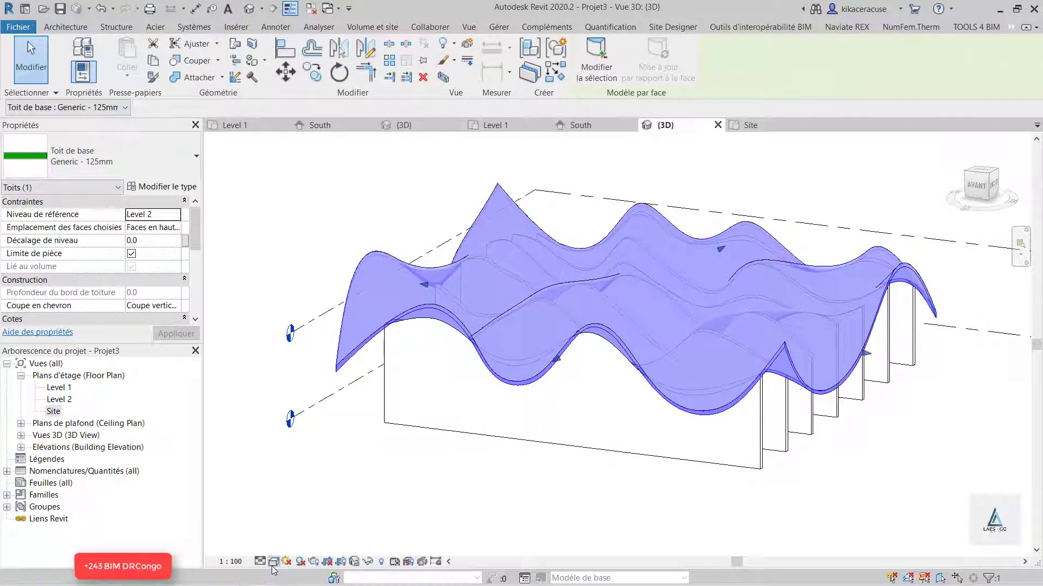
Review the roof and walls in a coloured visual style from another angle, and return the 3D view to Hidden Line
{"action": "left_click", "coordinate": [273, 562]}
{"action": "left_click", "coordinate": [304, 529]}
{"action": "left_click", "coordinate": [461, 458]}
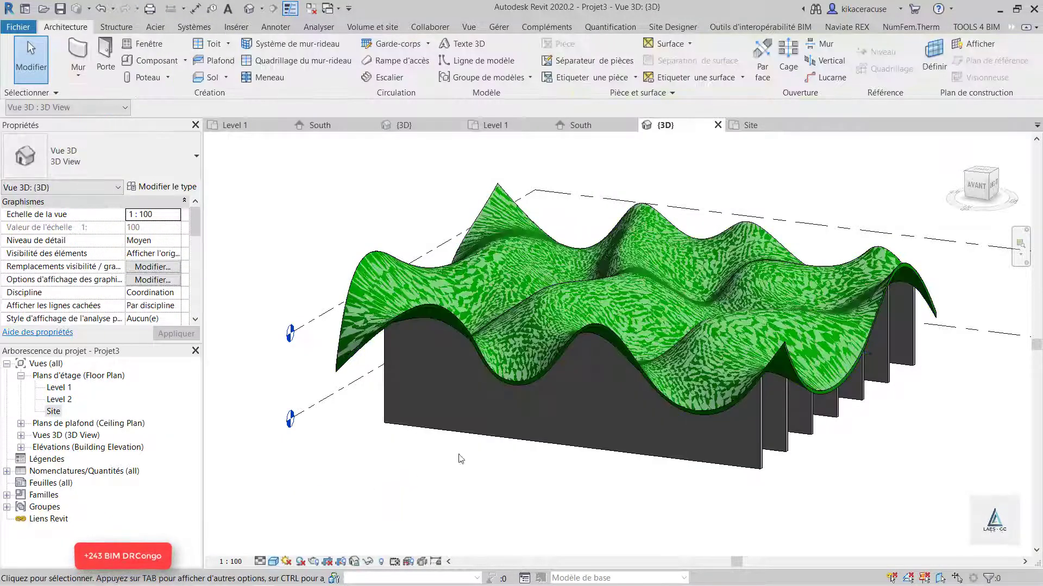
{"action": "middle_click_drag", "start_coordinate": [715, 462], "coordinate": [667, 468], "text": "shift"}
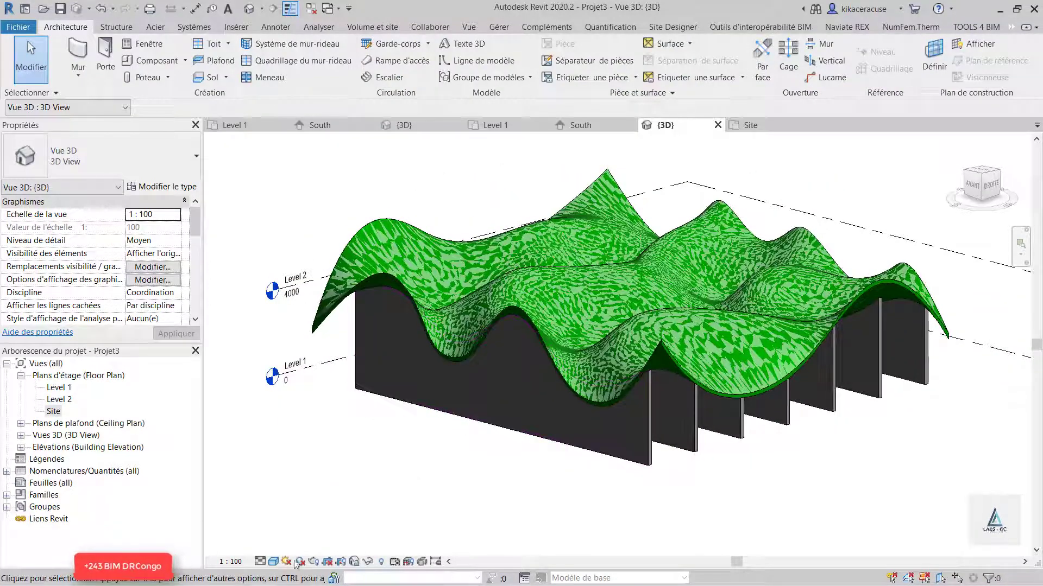
{"action": "left_click", "coordinate": [272, 562]}
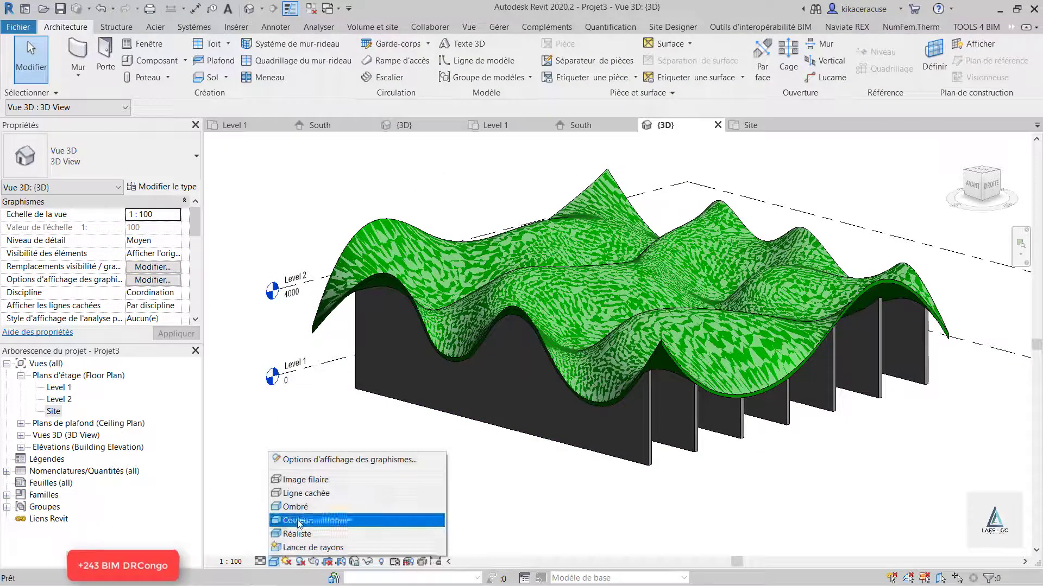
{"action": "left_click", "coordinate": [304, 493]}
{"action": "left_click", "coordinate": [652, 302]}
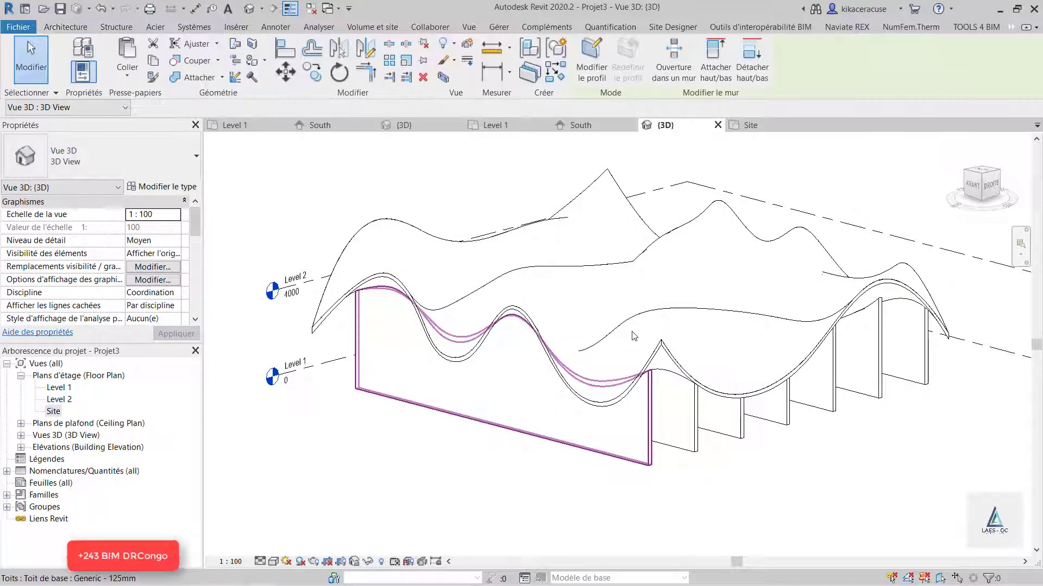
Hide the wavy roof element in the 3D view
{"action": "left_click", "coordinate": [798, 521]}
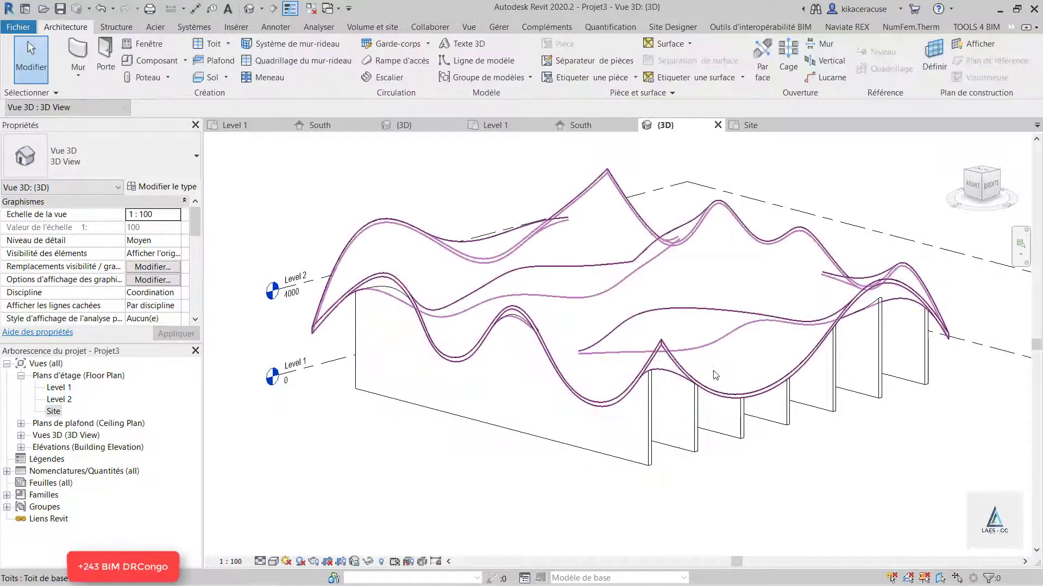
{"action": "left_click", "coordinate": [713, 371]}
{"action": "right_click", "coordinate": [713, 371]}
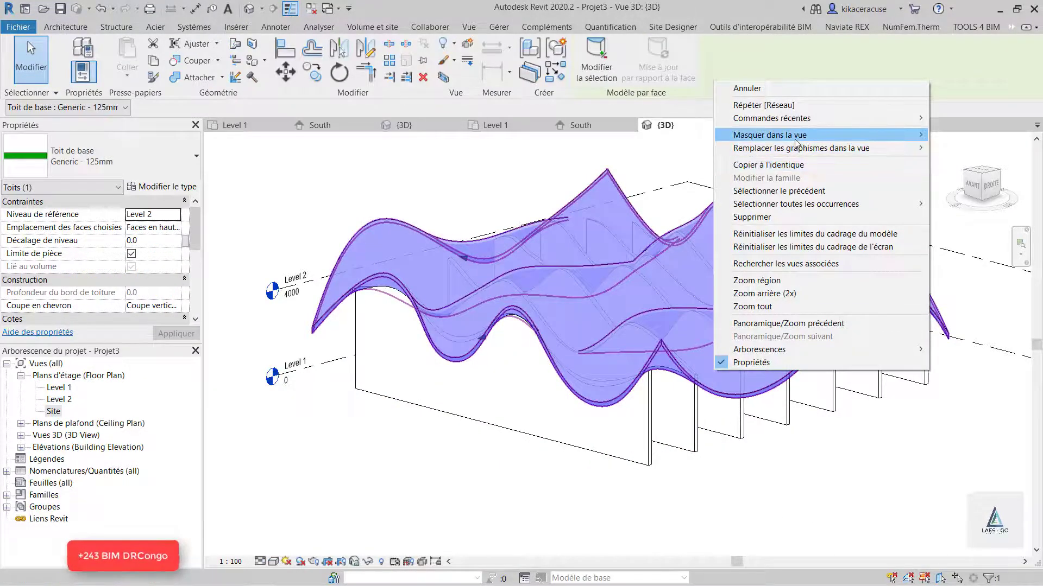
{"action": "mouse_move", "coordinate": [797, 144]}
{"action": "left_click", "coordinate": [961, 136]}
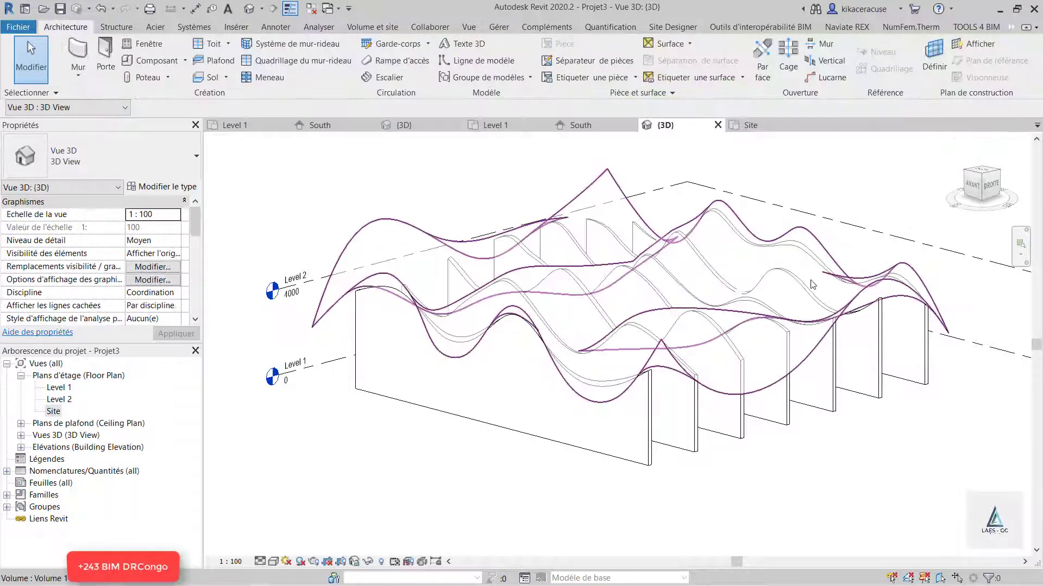
Hide the wavy mass volume above the walls in the 3D view
{"action": "left_click", "coordinate": [813, 285]}
{"action": "right_click", "coordinate": [813, 284]}
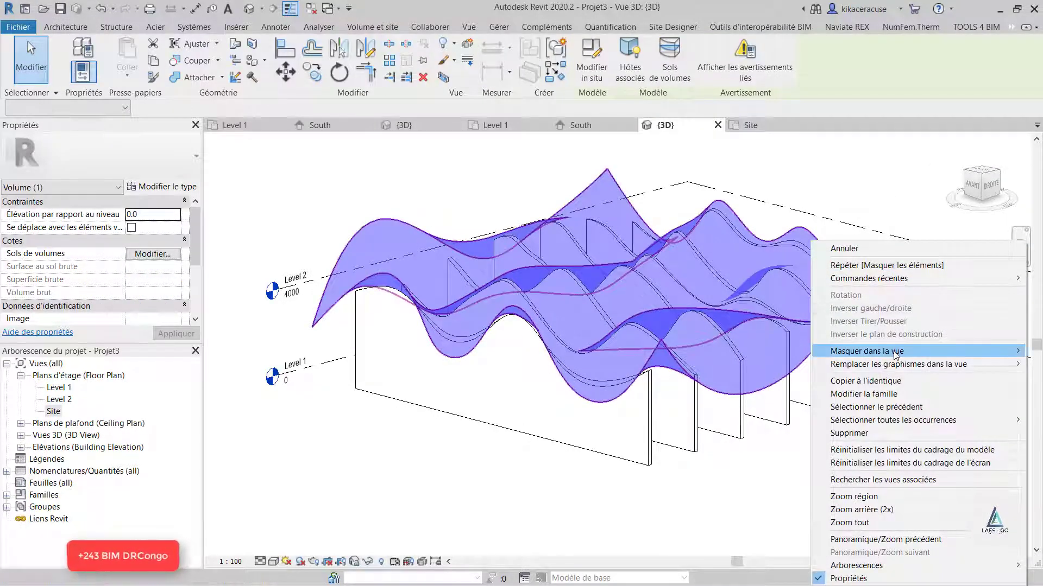
{"action": "mouse_move", "coordinate": [896, 355]}
{"action": "left_click", "coordinate": [790, 351]}
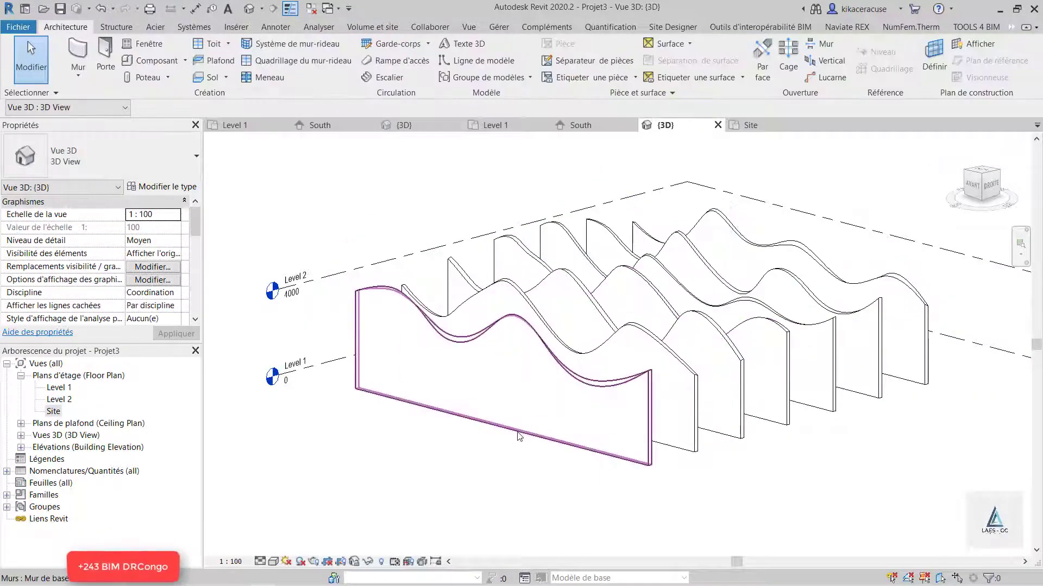
Examine the uncovered wavy-topped walls from several angles, including a near side-on view of the whole row
{"action": "left_click", "coordinate": [519, 436]}
{"action": "middle_click_drag", "start_coordinate": [466, 449], "coordinate": [535, 449], "text": "shift"}
{"action": "left_click", "coordinate": [794, 438]}
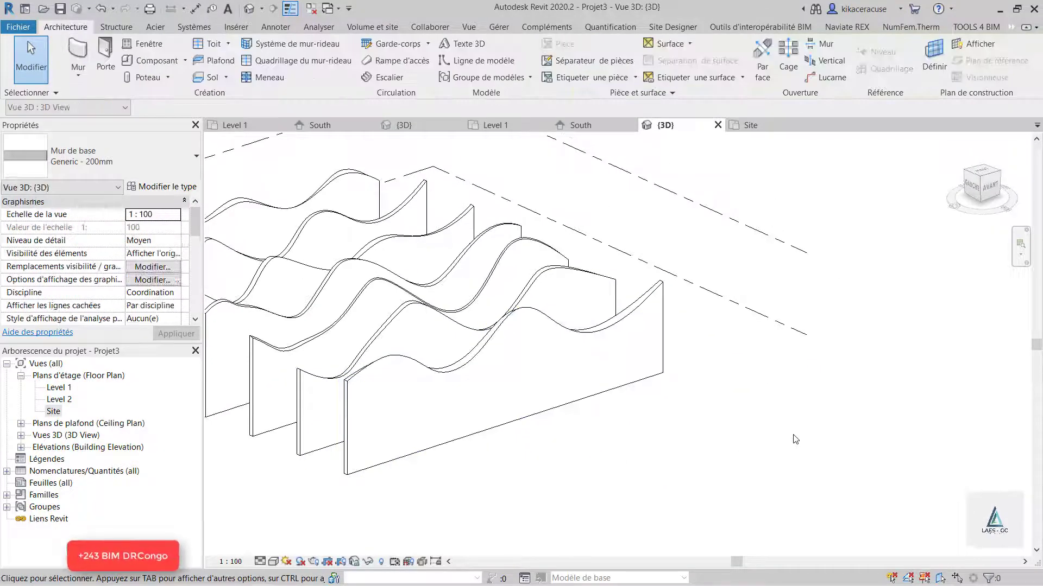
{"action": "mouse_move", "coordinate": [794, 439]}
{"action": "middle_mouse_down", "text": "shift"}
{"action": "mouse_move", "coordinate": [549, 431]}
{"action": "mouse_move", "coordinate": [531, 408]}
{"action": "mouse_move", "coordinate": [827, 471]}
{"action": "middle_mouse_up", "text": "shift"}
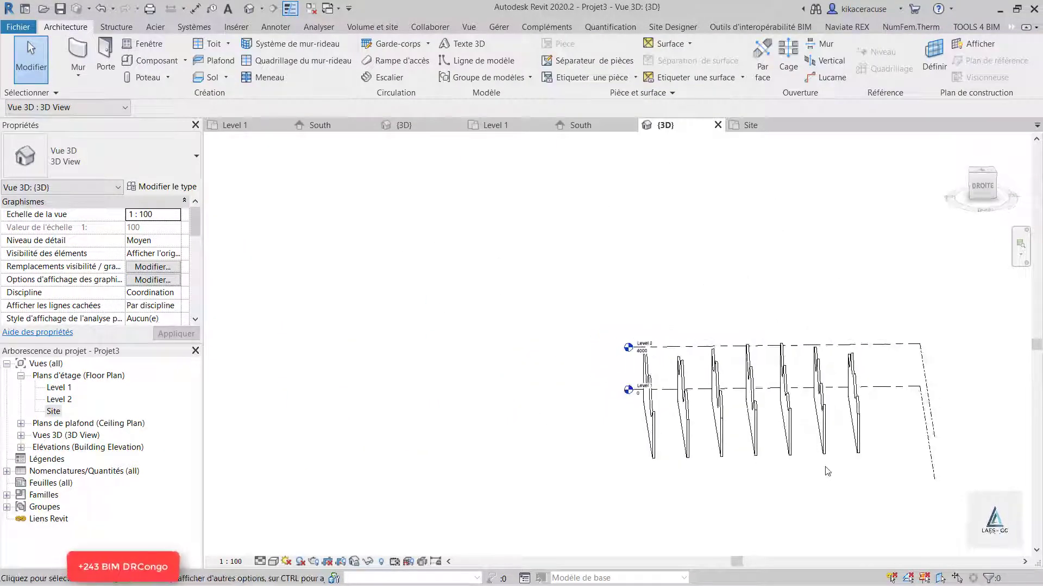
{"action": "scroll", "coordinate": [827, 472], "scroll_direction": "up", "scroll_amount": 3}
{"action": "scroll", "coordinate": [295, 367], "scroll_direction": "down", "scroll_amount": 2}
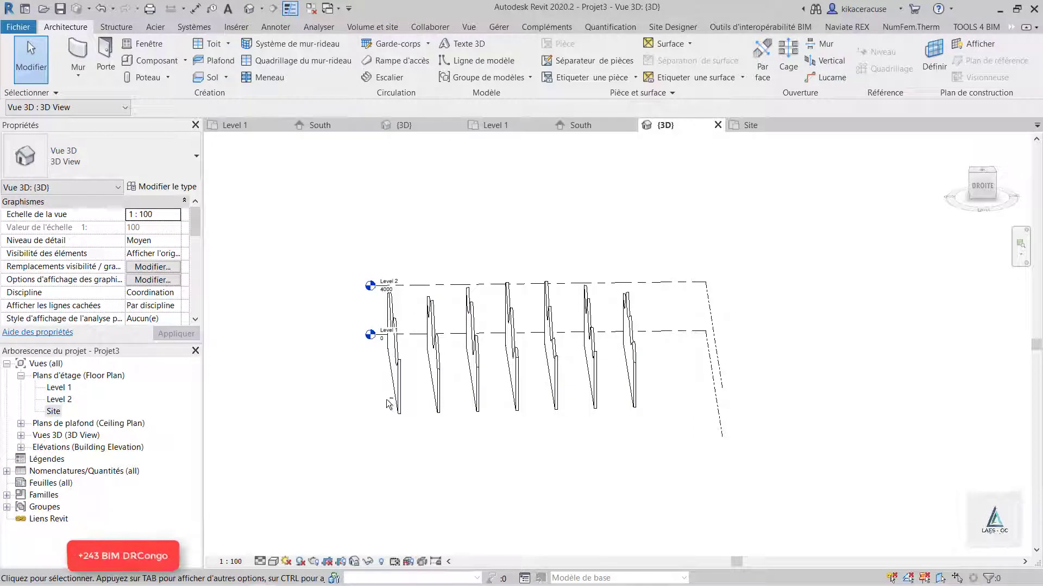
{"action": "scroll", "coordinate": [382, 315], "scroll_direction": "up", "scroll_amount": 3}
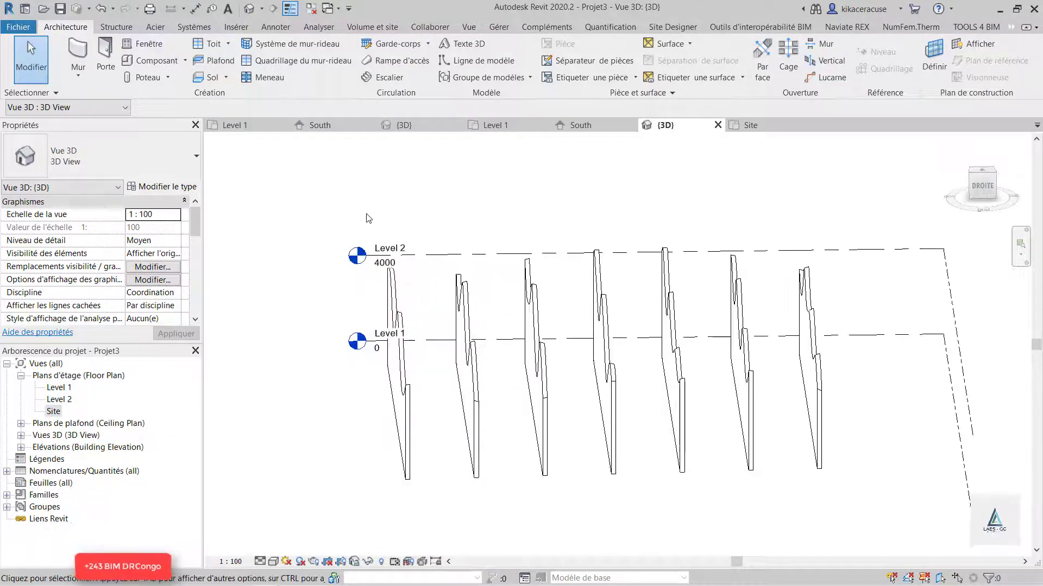
Try to place a UB305x165x40 structural beam on the first wall by picking an edge with 3D snapping off
{"action": "left_click", "coordinate": [122, 30]}
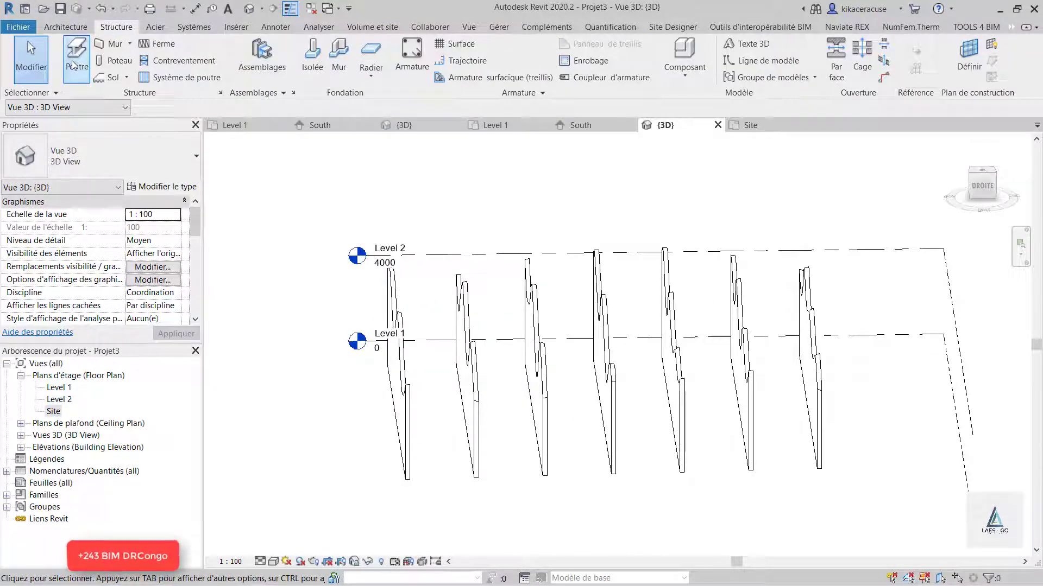
{"action": "left_click", "coordinate": [76, 60]}
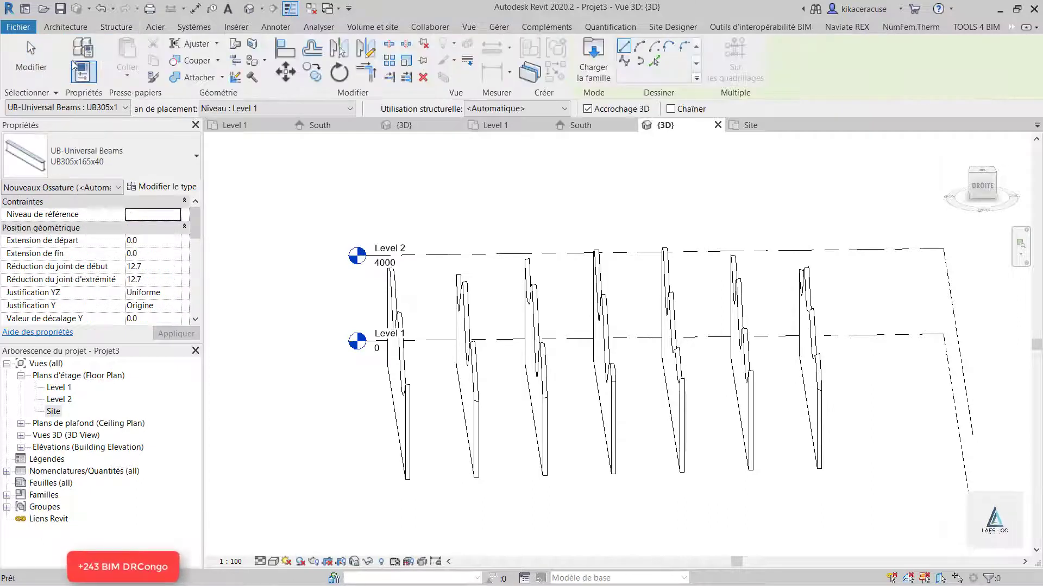
{"action": "scroll", "coordinate": [153, 236], "scroll_direction": "down", "scroll_amount": 5}
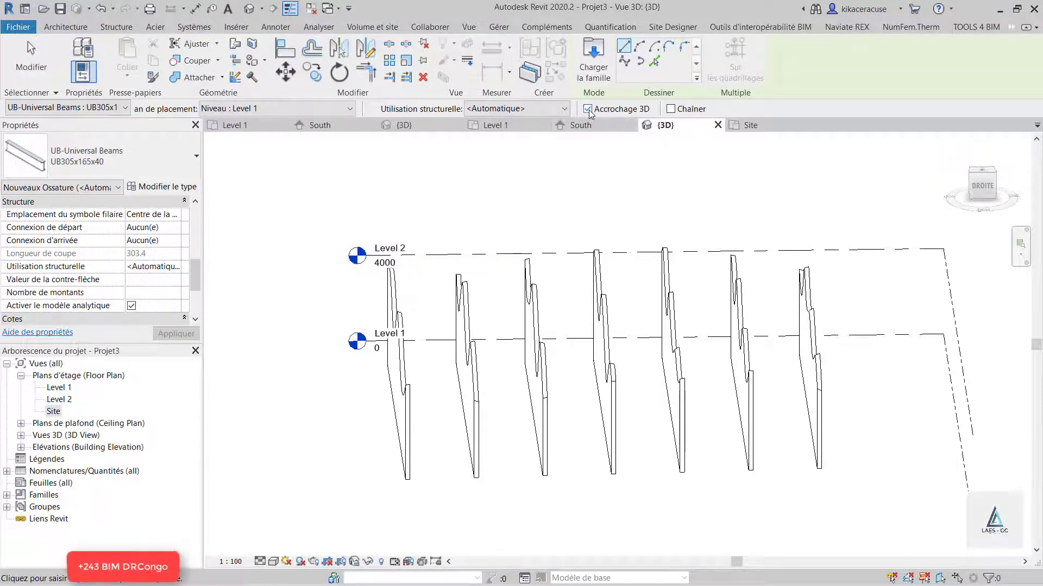
{"action": "scroll", "coordinate": [385, 350], "scroll_direction": "up", "scroll_amount": 3}
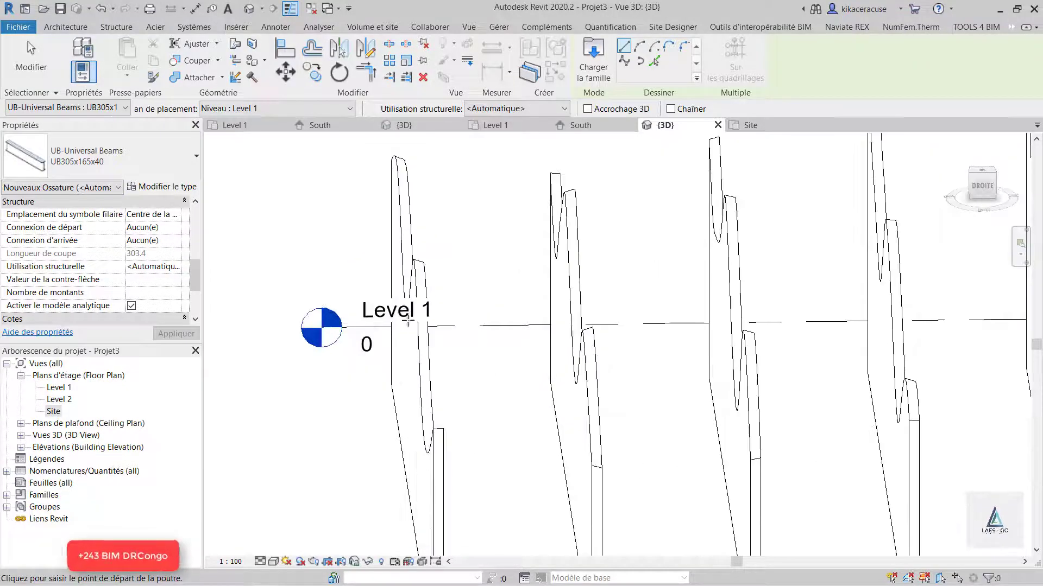
{"action": "scroll", "coordinate": [461, 386], "scroll_direction": "down", "scroll_amount": 3}
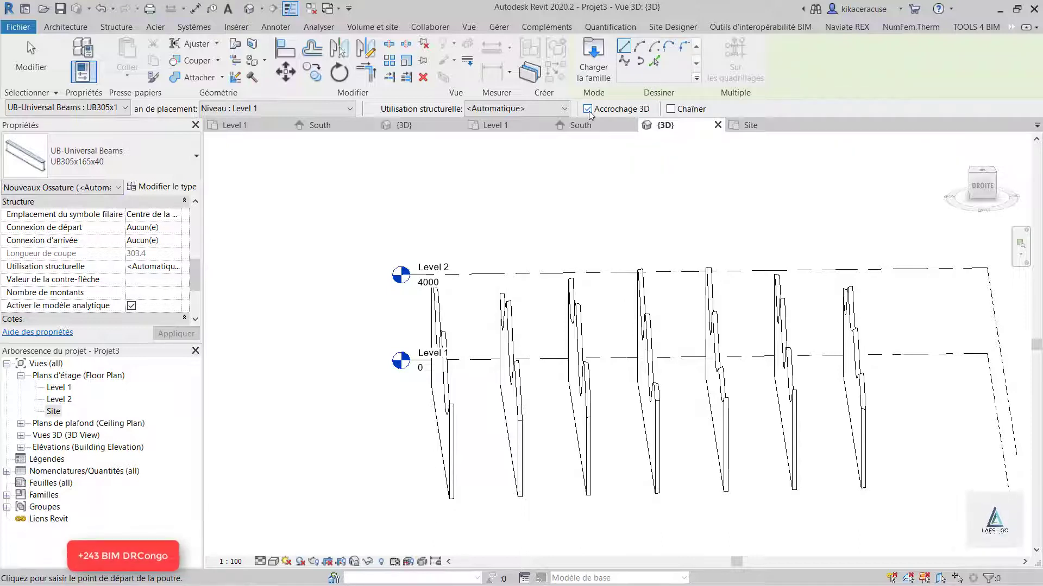
{"action": "scroll", "coordinate": [633, 252], "scroll_direction": "down", "scroll_amount": 4}
{"action": "scroll", "coordinate": [535, 374], "scroll_direction": "up", "scroll_amount": 5}
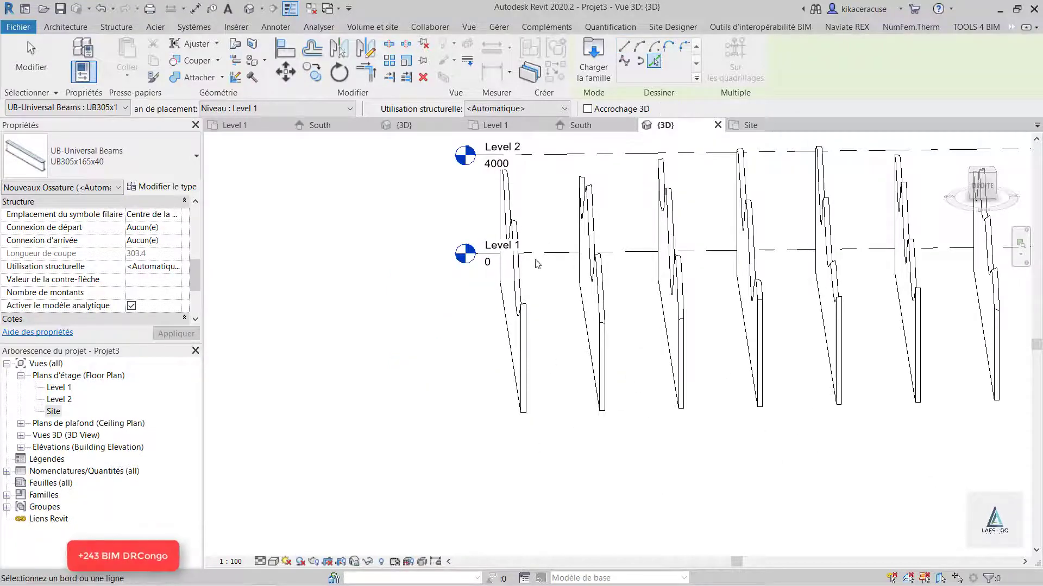
{"action": "left_click", "coordinate": [518, 277]}
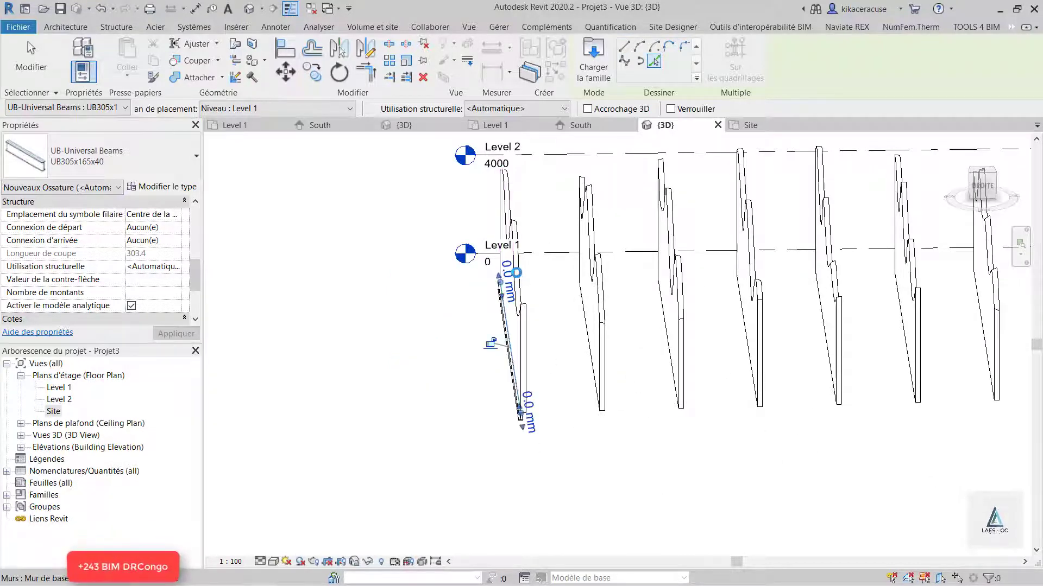
{"action": "middle_click_drag", "start_coordinate": [516, 463], "coordinate": [587, 393], "text": "shift"}
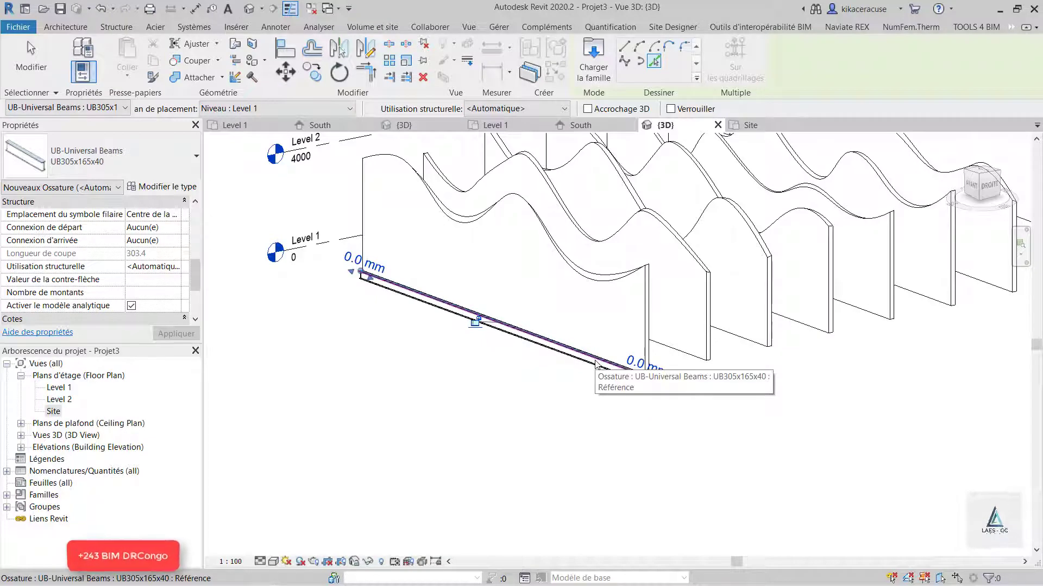
{"action": "key", "text": "Escape"}
Delete the straight beam along the base of the first wall
{"action": "middle_click_drag", "start_coordinate": [585, 383], "coordinate": [565, 410], "text": "shift"}
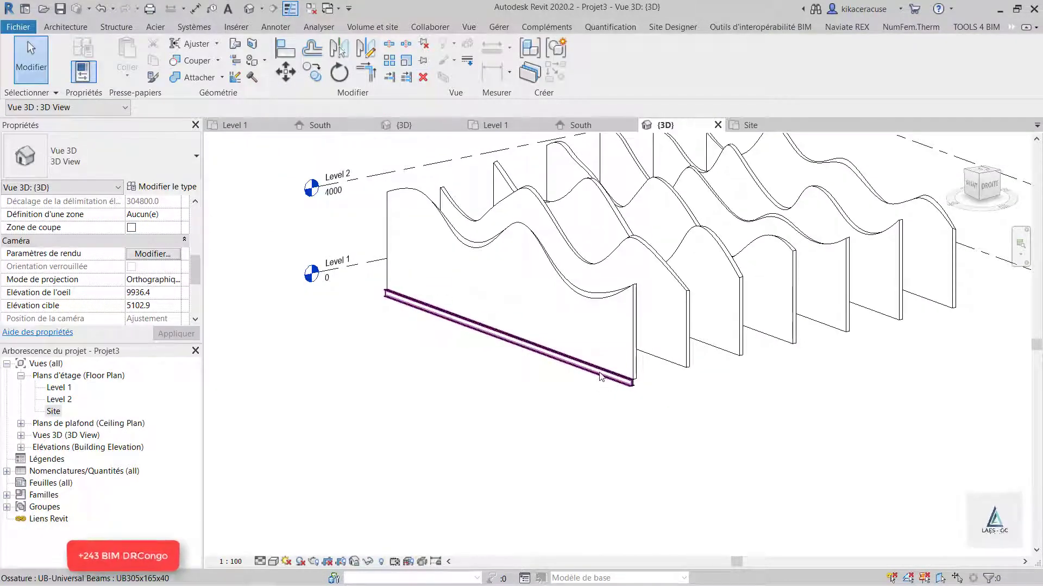
{"action": "left_click", "coordinate": [601, 377]}
{"action": "left_click", "coordinate": [612, 425]}
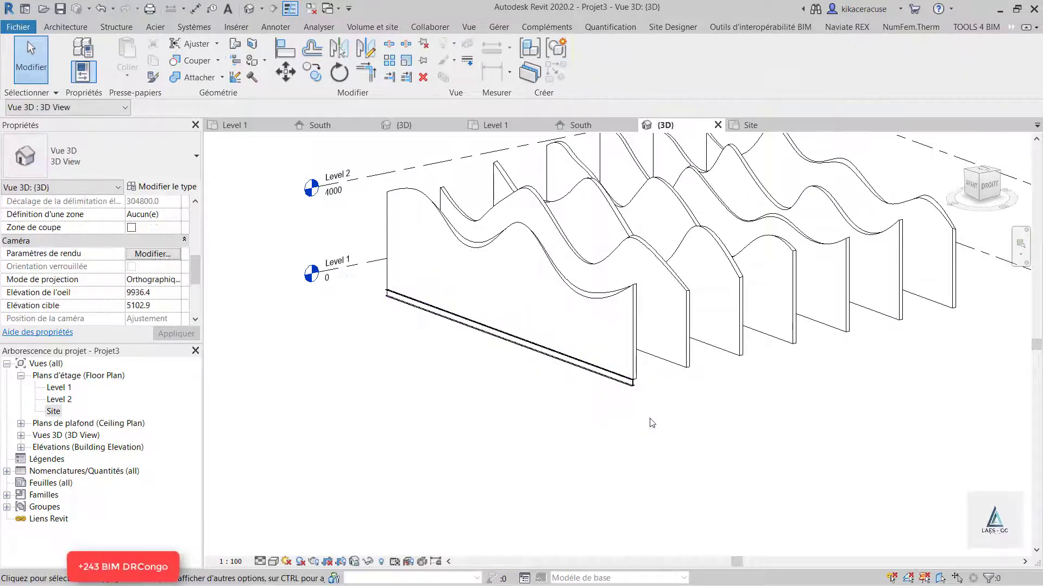
{"action": "left_click_drag", "start_coordinate": [650, 418], "coordinate": [623, 388]}
{"action": "key", "text": "Delete"}
Place a UB305x165x40 beam on the first wall by picking its curved top edge with 3D snapping on
{"action": "scroll", "coordinate": [615, 442], "scroll_direction": "down", "scroll_amount": 4}
{"action": "scroll", "coordinate": [535, 318], "scroll_direction": "up", "scroll_amount": 5}
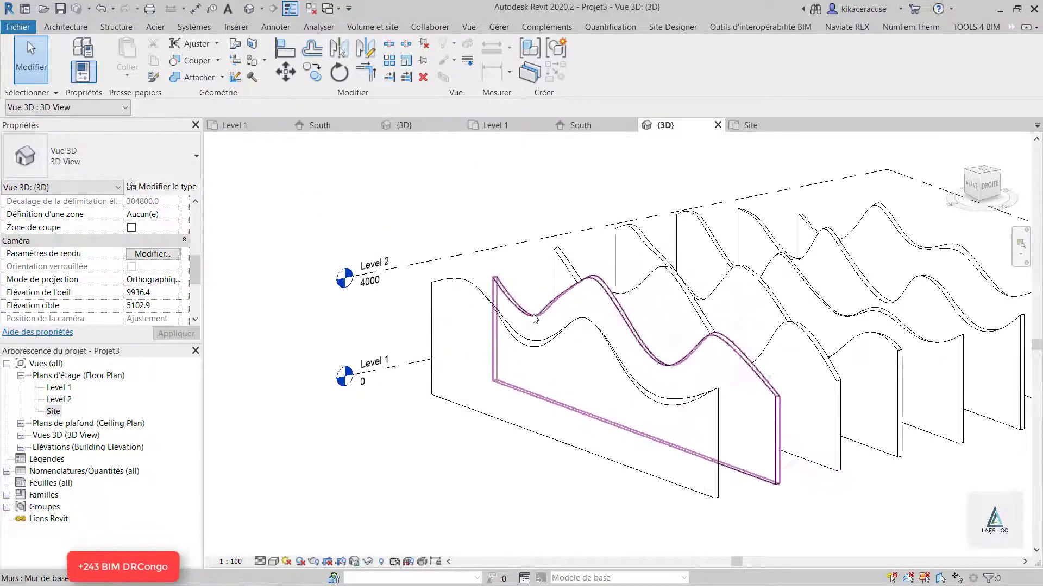
{"action": "middle_click_drag", "start_coordinate": [535, 317], "coordinate": [677, 357], "text": "shift"}
{"action": "scroll", "coordinate": [674, 355], "scroll_direction": "up", "scroll_amount": 2}
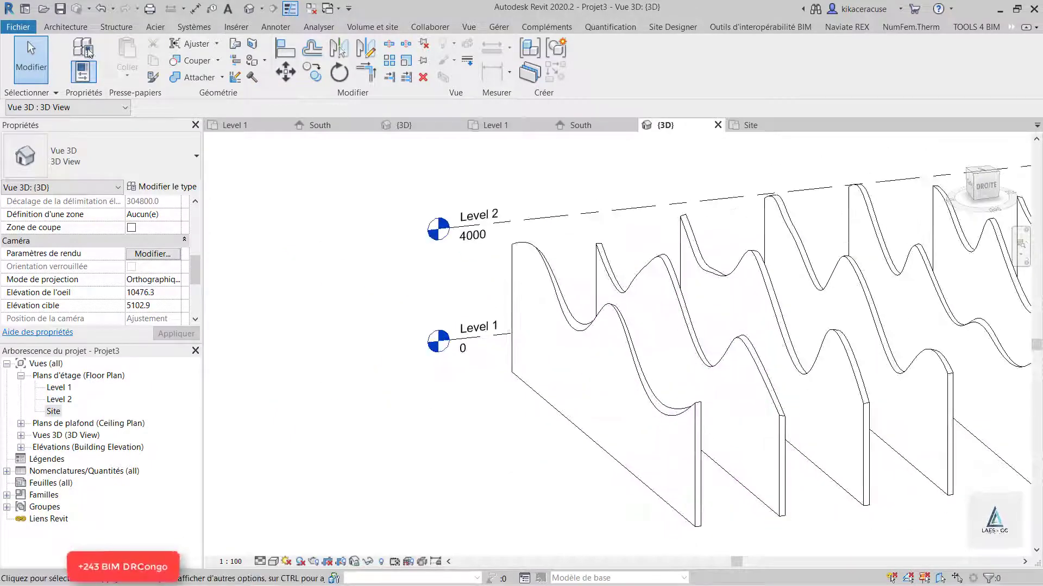
{"action": "left_click", "coordinate": [111, 28]}
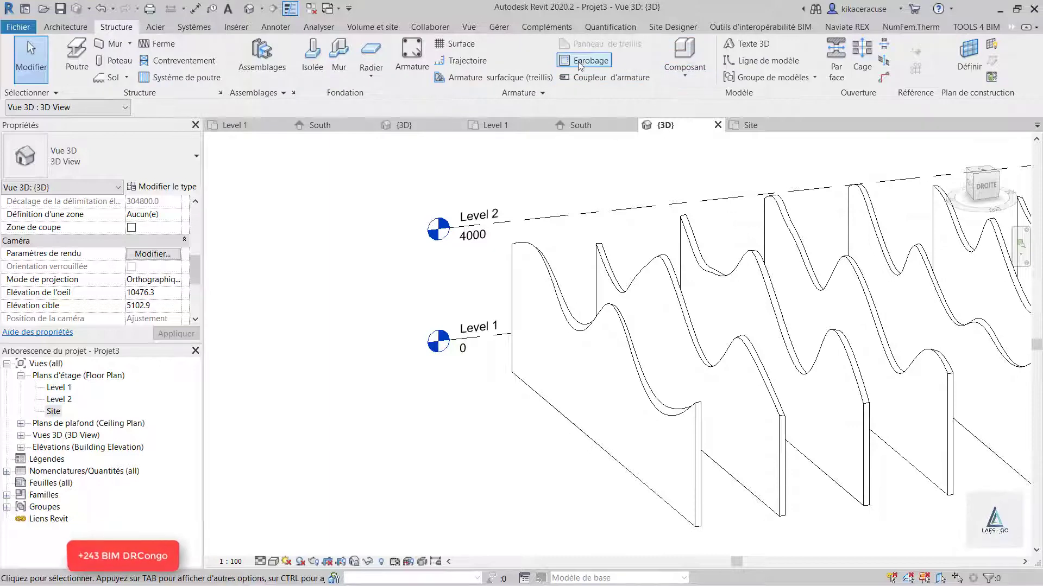
{"action": "left_click", "coordinate": [77, 57]}
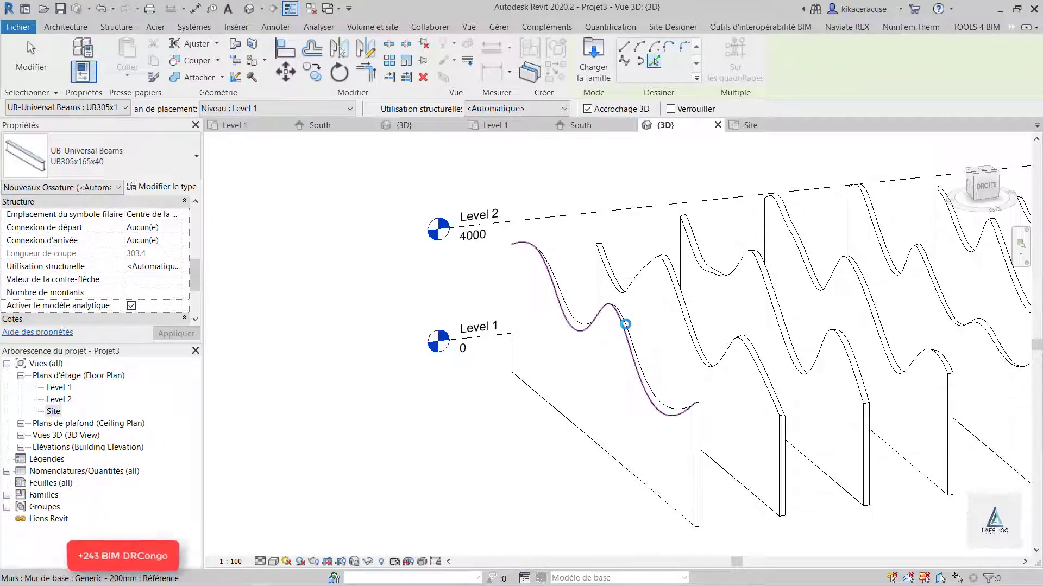
{"action": "left_click", "coordinate": [626, 324]}
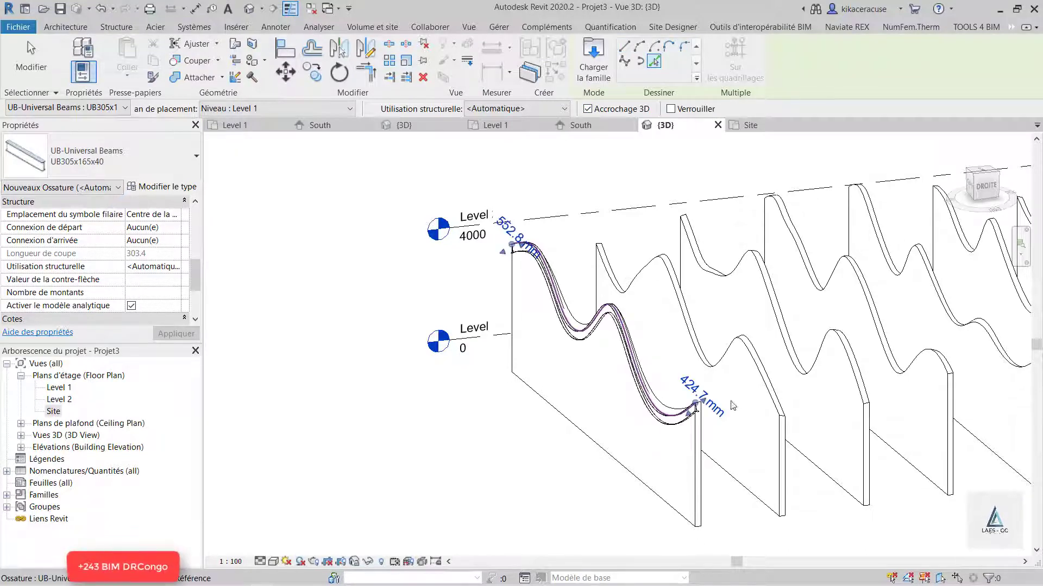
Place UB305x165x40 beams on the second to fifth walls by picking each wall's curved top edge
{"action": "scroll", "coordinate": [733, 406], "scroll_direction": "up", "scroll_amount": 2}
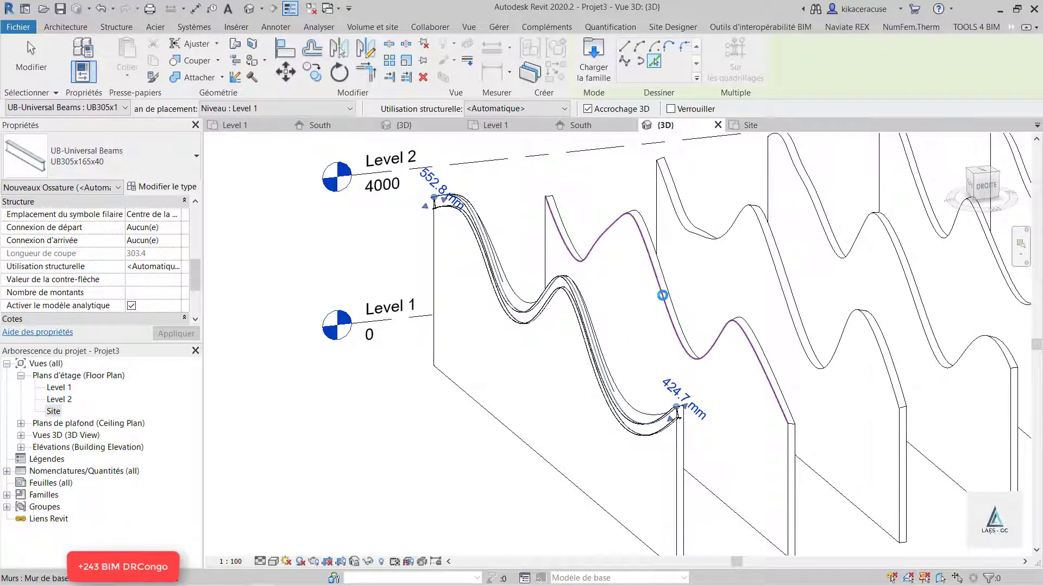
{"action": "left_click", "coordinate": [662, 295]}
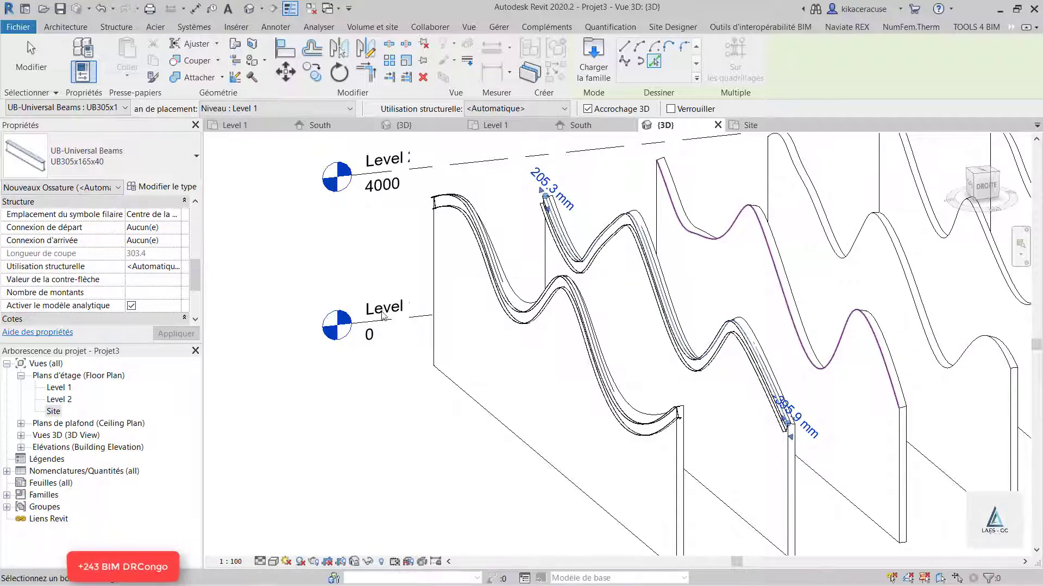
{"action": "left_click", "coordinate": [775, 260]}
{"action": "scroll", "coordinate": [304, 312], "scroll_direction": "down", "scroll_amount": 3}
{"action": "scroll", "coordinate": [617, 311], "scroll_direction": "up", "scroll_amount": 2}
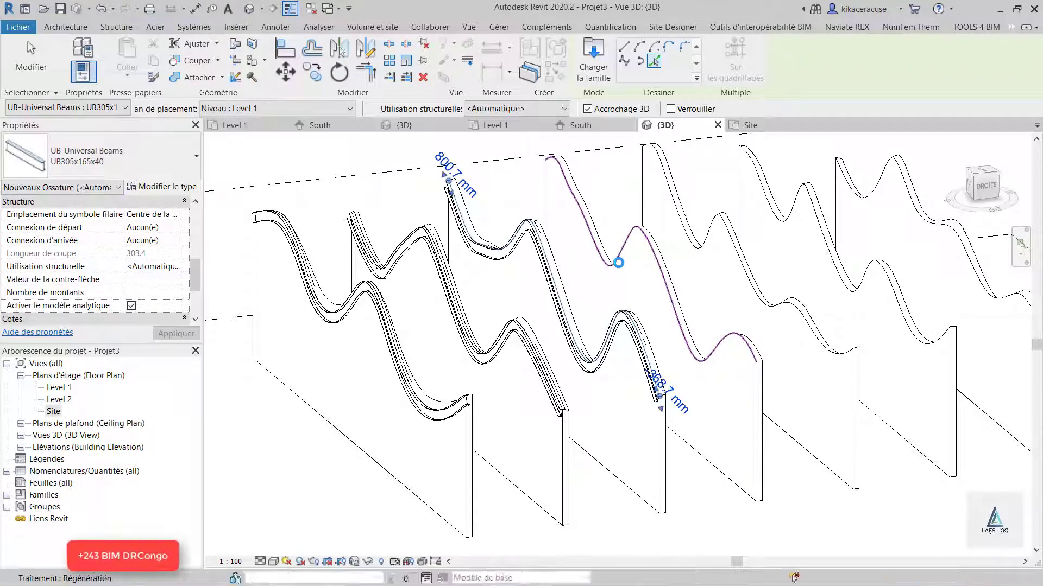
{"action": "left_click", "coordinate": [618, 263]}
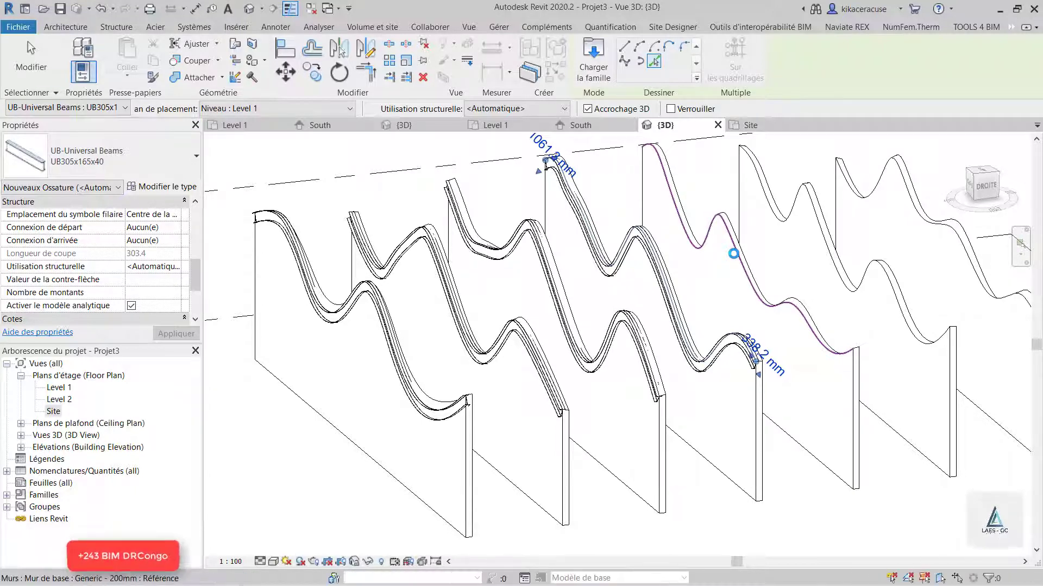
{"action": "left_click", "coordinate": [733, 253]}
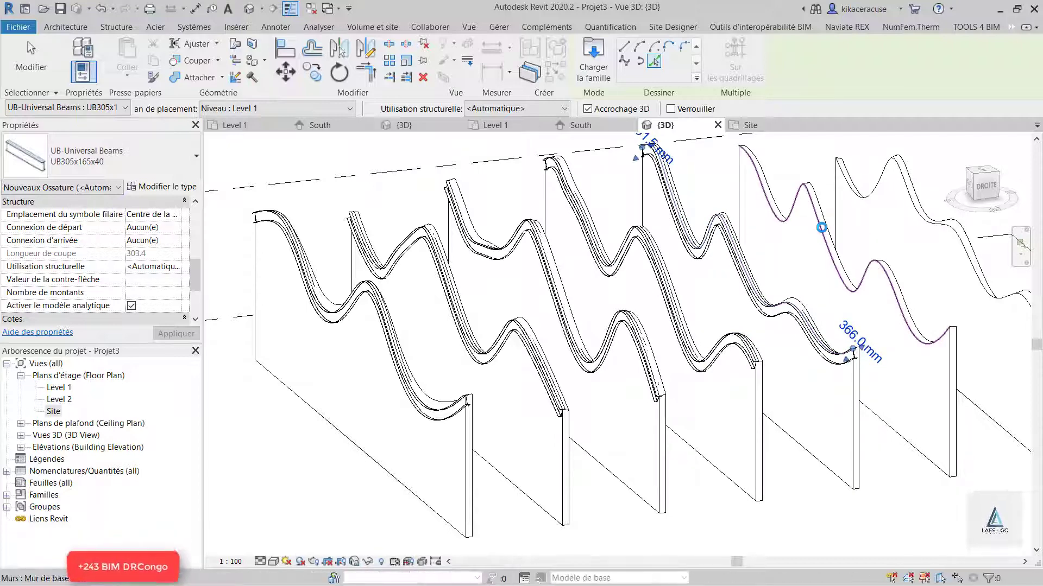
Try to place a UB305x165x40 beam along the sixth wall's front top edge, choosing to delete the type in the error dialog
{"action": "left_click", "coordinate": [821, 227]}
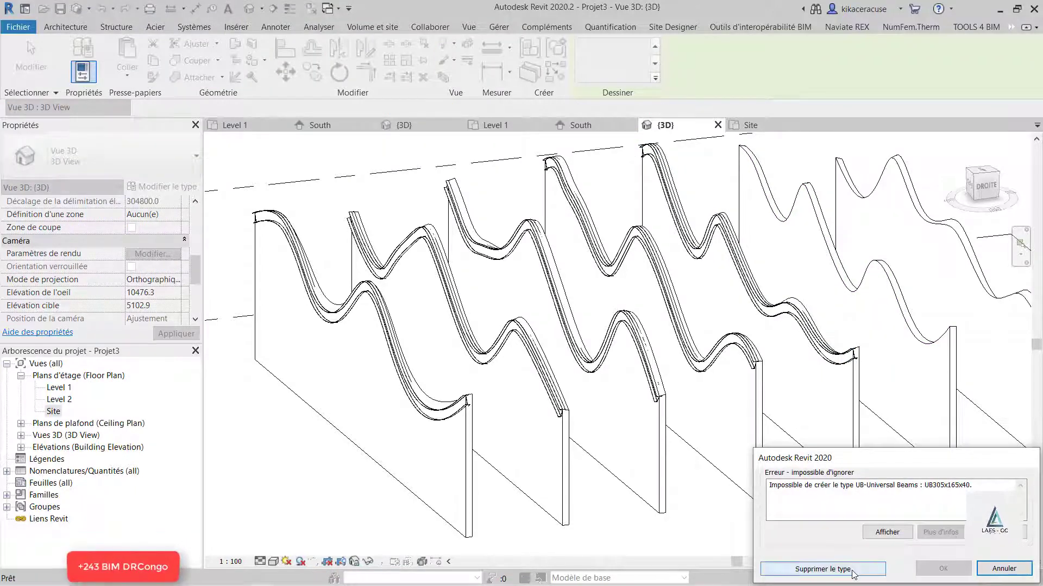
{"action": "left_click", "coordinate": [823, 569]}
{"action": "scroll", "coordinate": [727, 303], "scroll_direction": "down", "scroll_amount": 3}
{"action": "scroll", "coordinate": [912, 313], "scroll_direction": "up", "scroll_amount": 3}
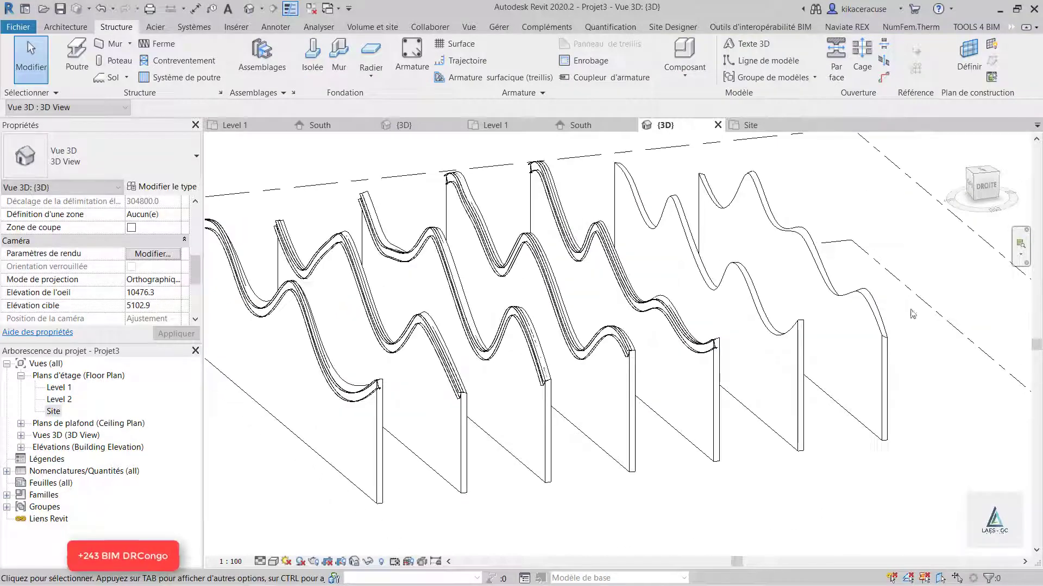
Try to place a UB305x165x40 beam on the sixth wall by picking its rear curved top edge
{"action": "scroll", "coordinate": [858, 308], "scroll_direction": "up", "scroll_amount": 2}
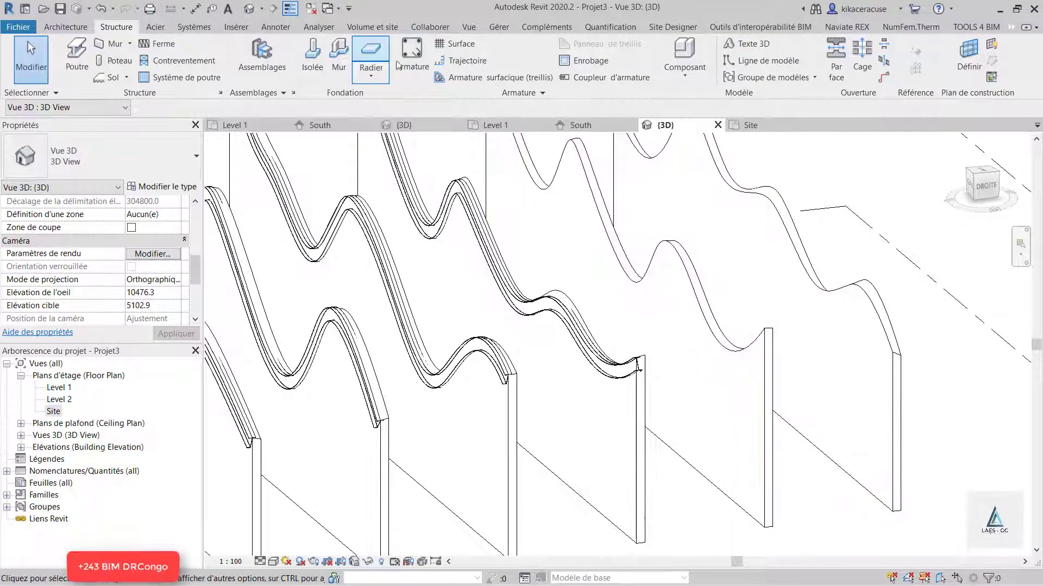
{"action": "left_click", "coordinate": [76, 54]}
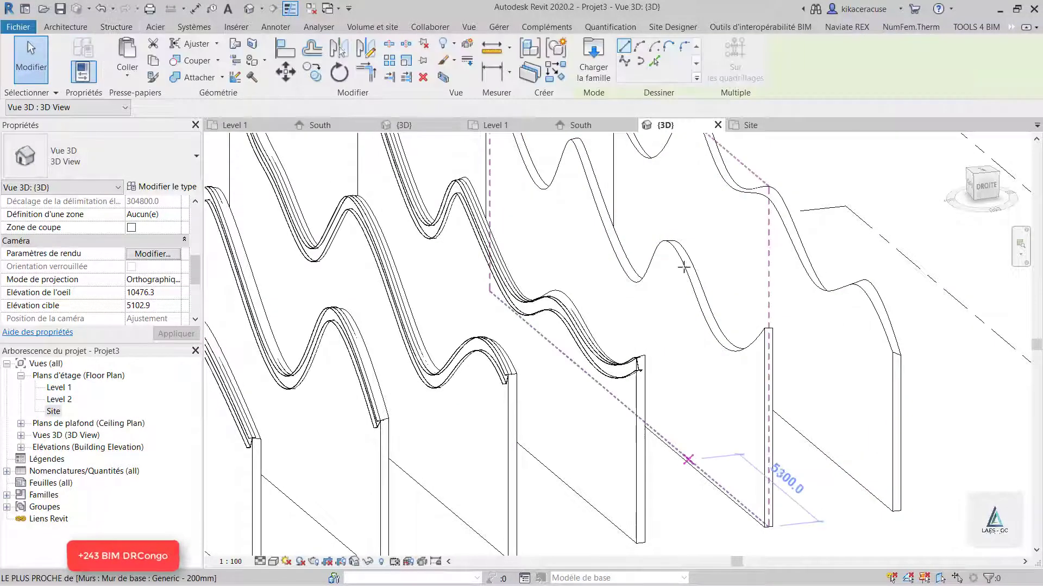
{"action": "left_click", "coordinate": [655, 61]}
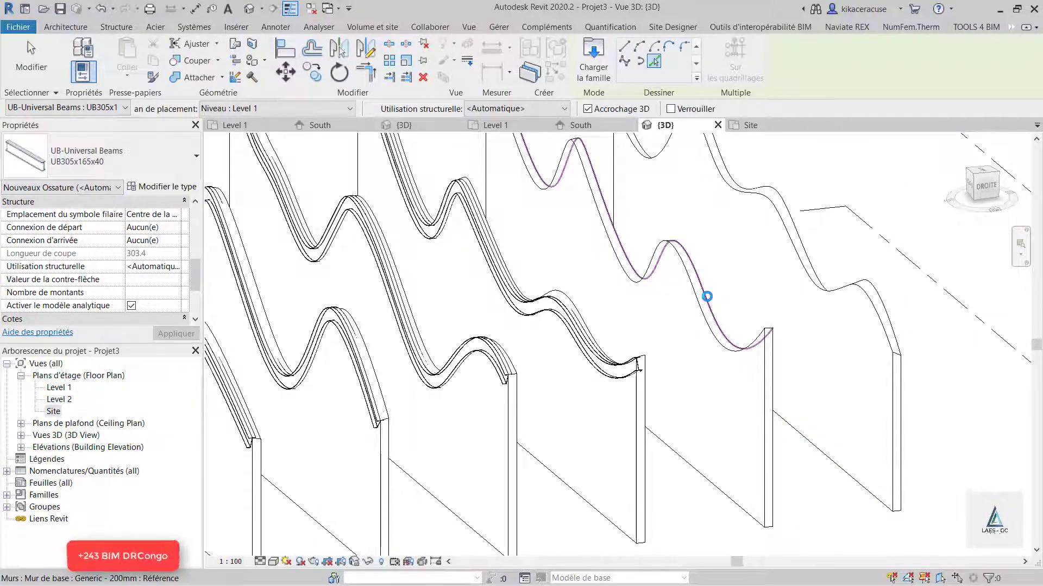
{"action": "left_click", "coordinate": [707, 296]}
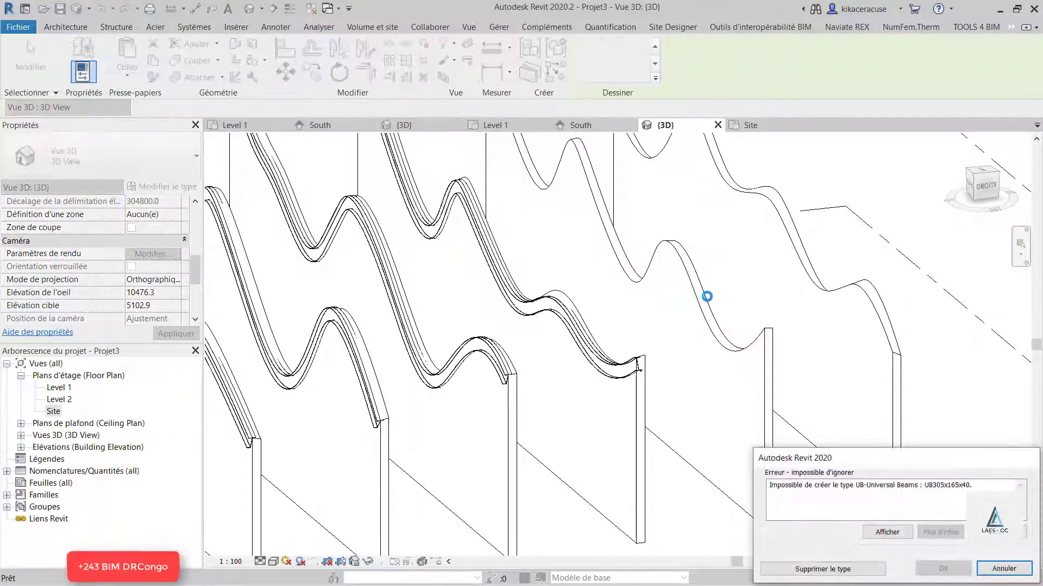
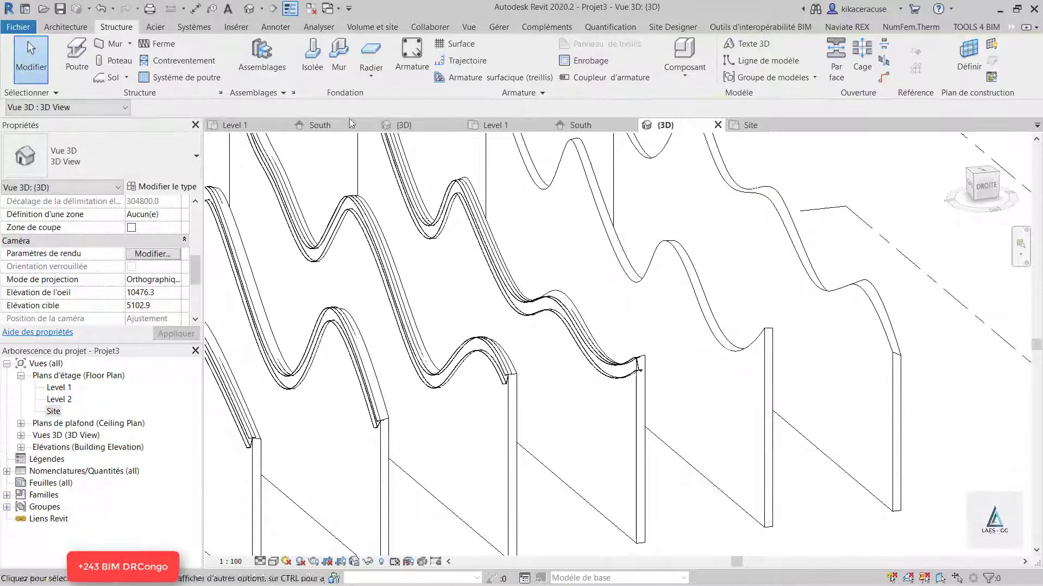
Place a UB305x165x40 beam on the seventh wall by picking its curved top edge
{"action": "left_click", "coordinate": [77, 61]}
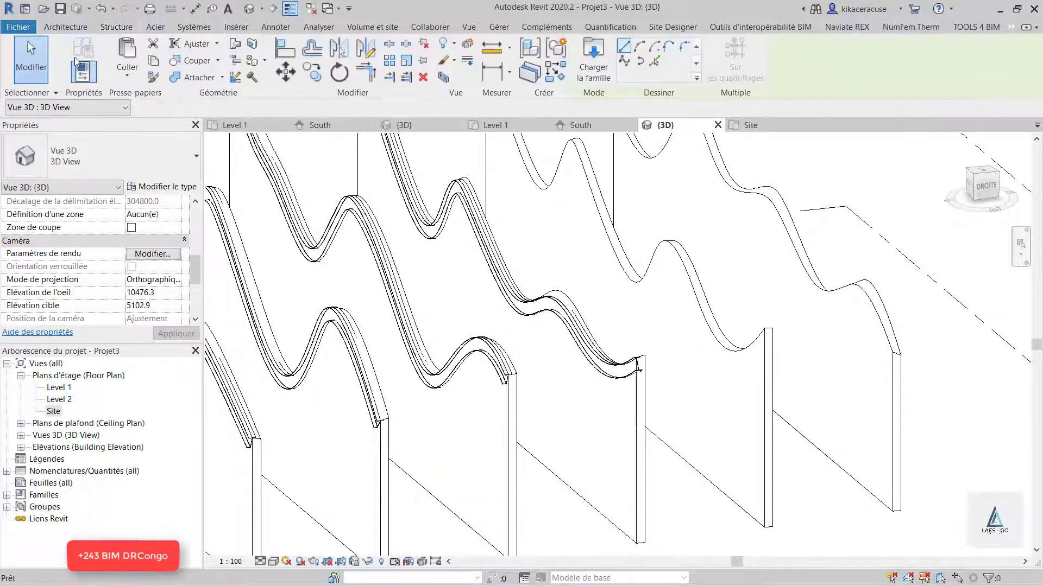
{"action": "left_click", "coordinate": [654, 61]}
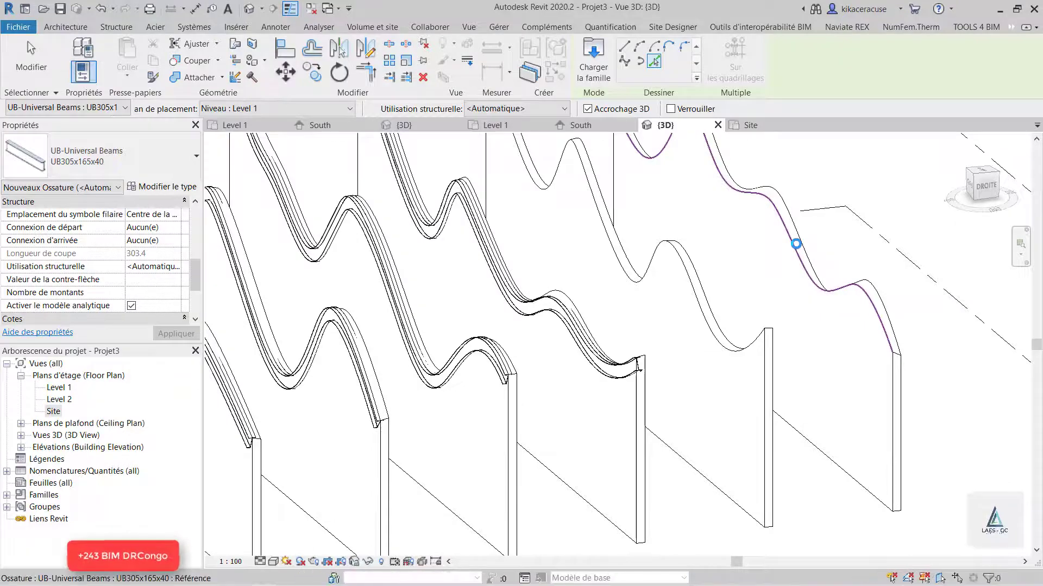
{"action": "left_click", "coordinate": [795, 244]}
Try again to place a UB305x165x40 beam along the sixth wall's curved top edge, cancelling the creation error
{"action": "scroll", "coordinate": [716, 355], "scroll_direction": "down", "scroll_amount": 2}
{"action": "middle_click_drag", "start_coordinate": [716, 354], "coordinate": [763, 394], "text": "shift"}
{"action": "scroll", "coordinate": [660, 332], "scroll_direction": "up", "scroll_amount": 3}
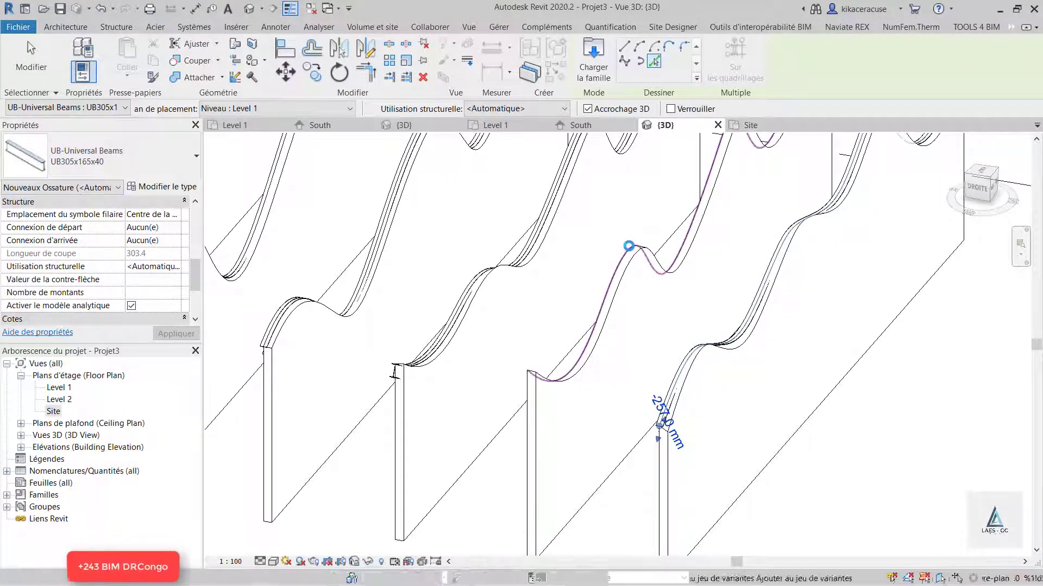
{"action": "left_click", "coordinate": [629, 246]}
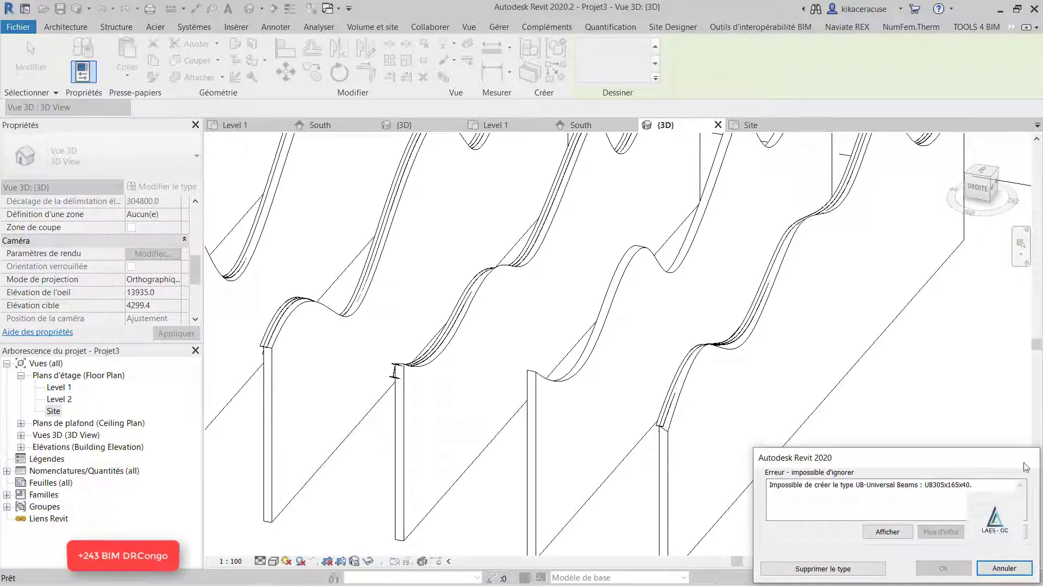
{"action": "left_click", "coordinate": [1004, 569]}
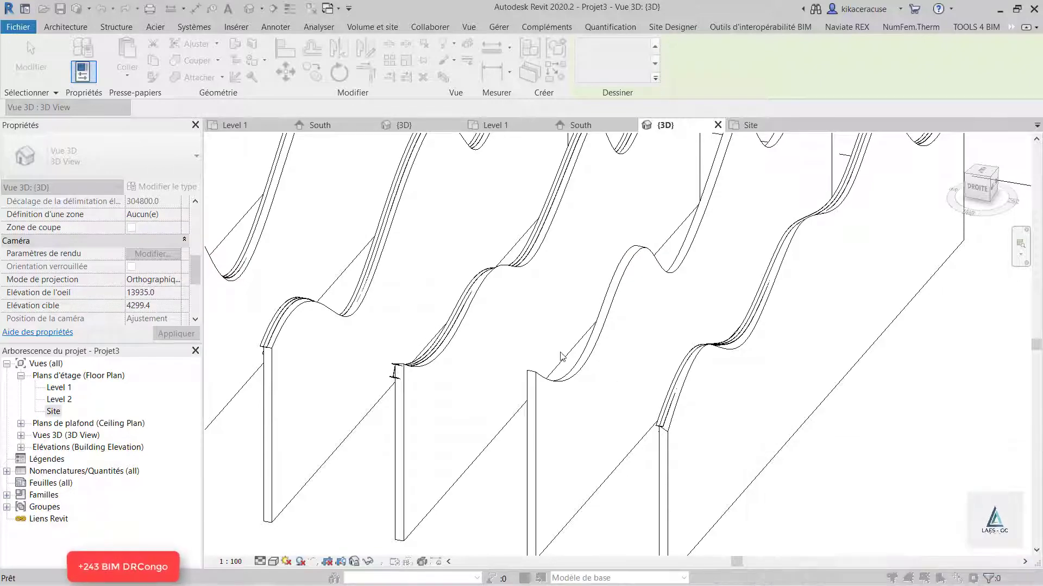
Set the 3D view's visual style to Shaded (Ombré) to check the walls and their curved beams
{"action": "scroll", "coordinate": [527, 377], "scroll_direction": "down", "scroll_amount": 3}
{"action": "middle_click_drag", "start_coordinate": [527, 377], "coordinate": [639, 373], "text": "shift"}
{"action": "left_click", "coordinate": [274, 562]}
{"action": "left_click", "coordinate": [350, 502]}
{"action": "scroll", "coordinate": [673, 327], "scroll_direction": "down", "scroll_amount": 3}
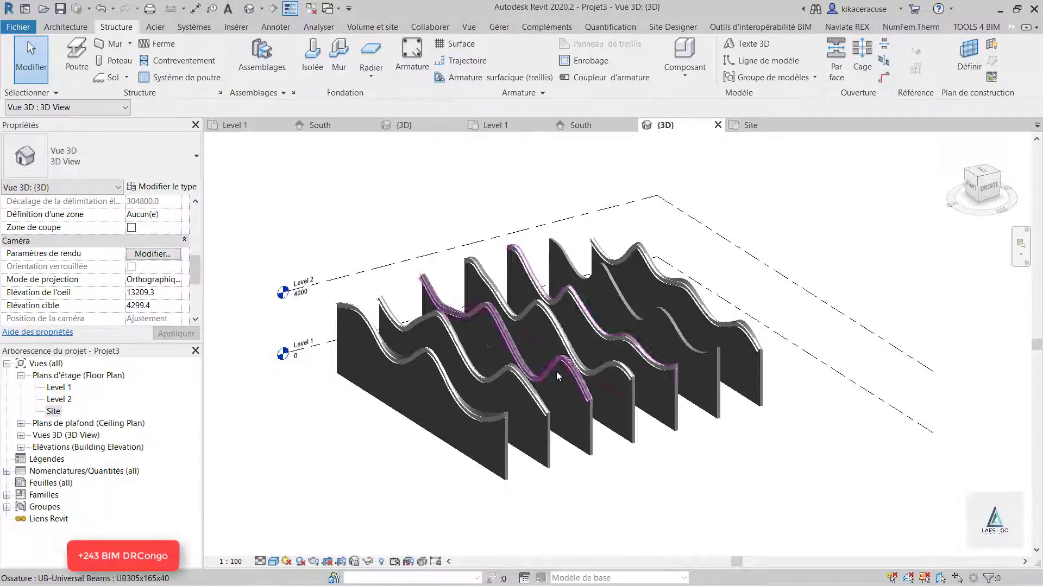
Set the 3D view's visual style to Wireframe (Image filaire) so the walls can be selected through the beams
{"action": "scroll", "coordinate": [556, 371], "scroll_direction": "up", "scroll_amount": 4}
{"action": "left_click", "coordinate": [273, 561]}
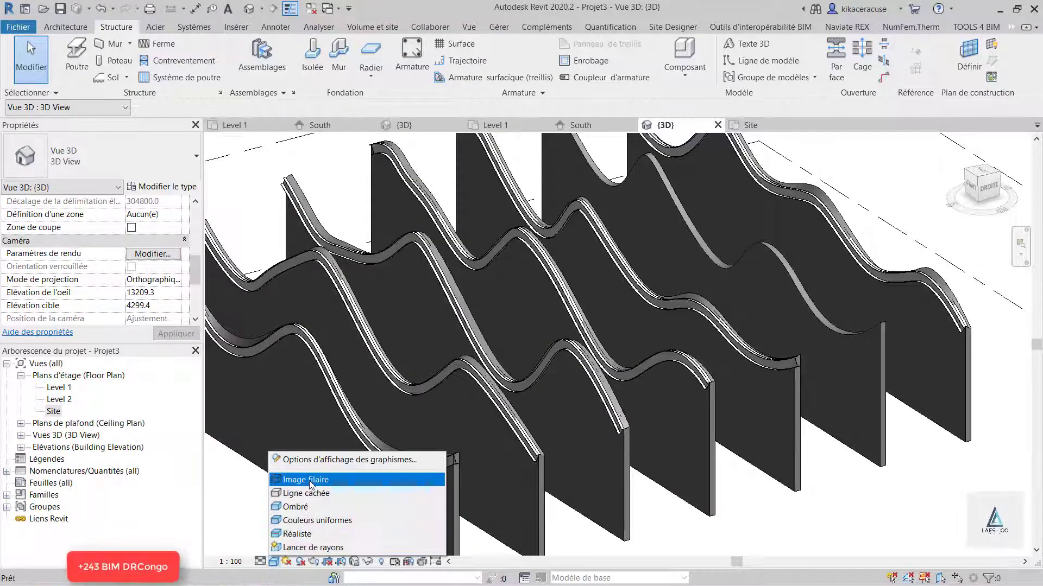
{"action": "left_click", "coordinate": [311, 485]}
{"action": "scroll", "coordinate": [661, 326], "scroll_direction": "down", "scroll_amount": 3}
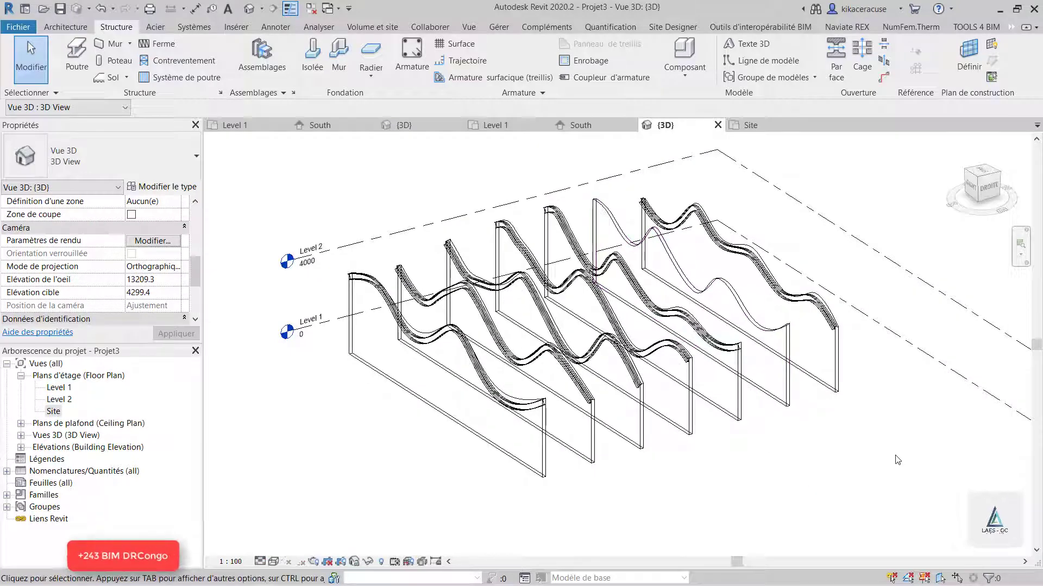
Delete all seven wavy walls, leaving only the curved beams in the 3D view
{"action": "left_click_drag", "start_coordinate": [909, 451], "coordinate": [500, 456]}
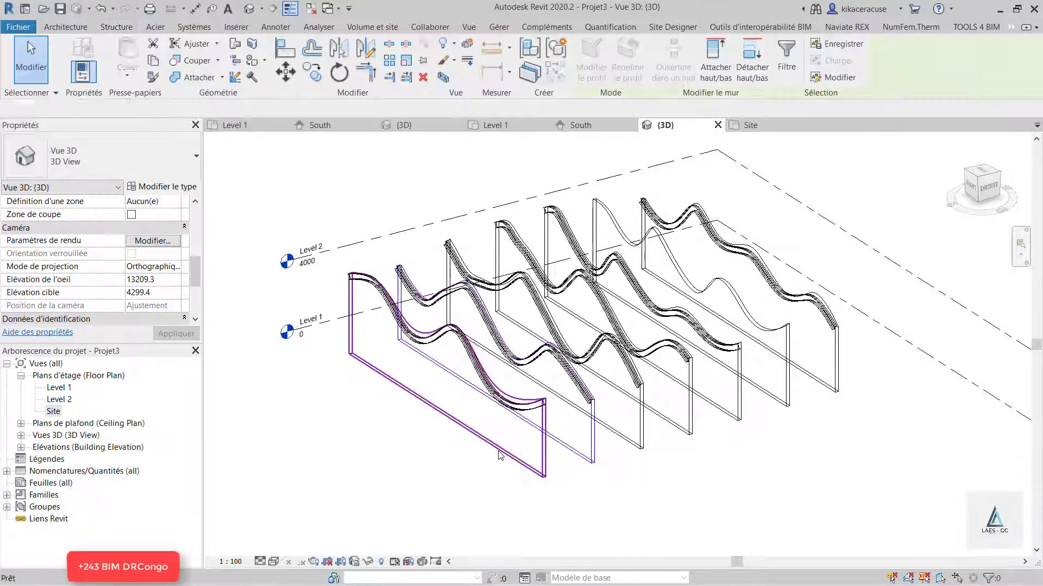
{"action": "key", "text": "Delete"}
{"action": "left_click", "coordinate": [641, 431]}
{"action": "key", "text": "Delete"}
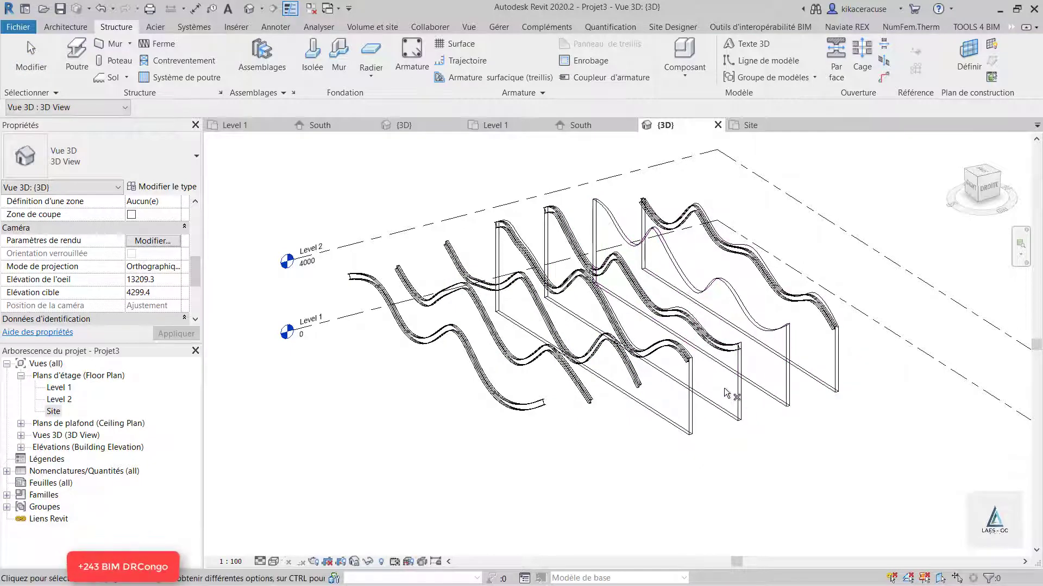
{"action": "left_click", "coordinate": [691, 411]}
{"action": "key", "text": "Delete"}
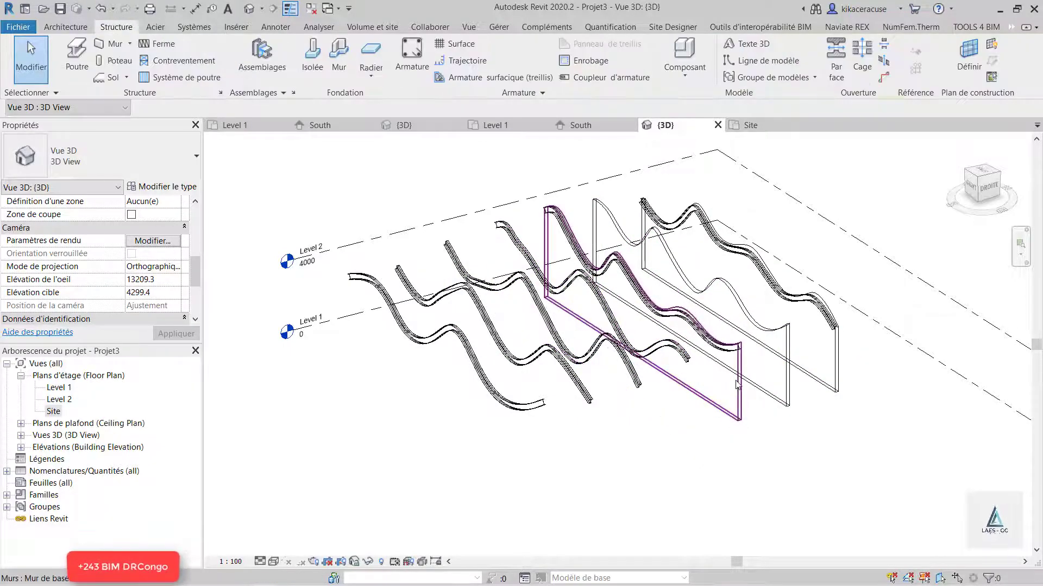
{"action": "left_click", "coordinate": [739, 388]}
{"action": "key", "text": "Delete"}
{"action": "left_click", "coordinate": [785, 401]}
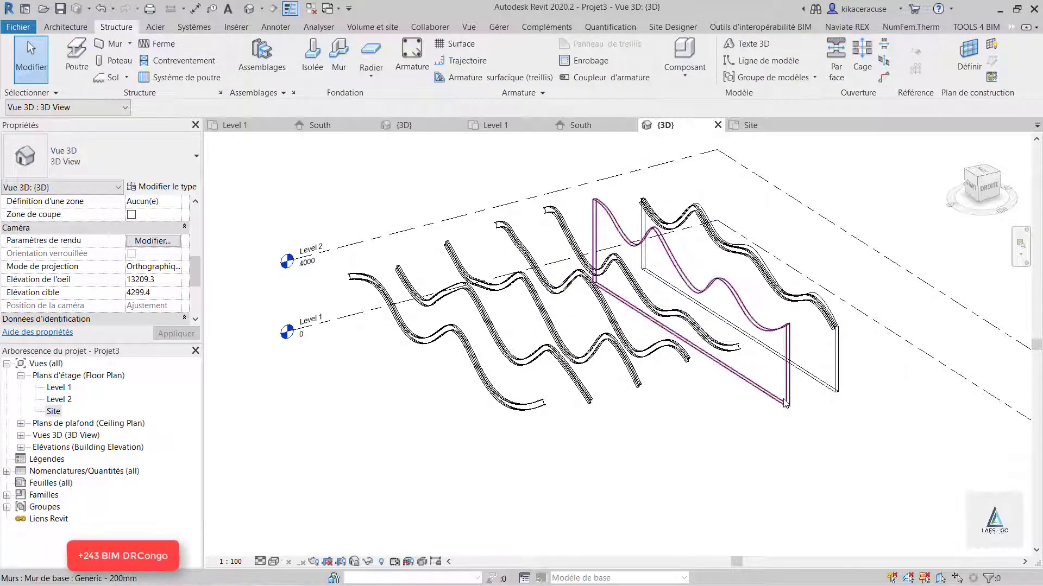
{"action": "key", "text": "Delete"}
{"action": "left_click", "coordinate": [833, 358]}
{"action": "key", "text": "Delete"}
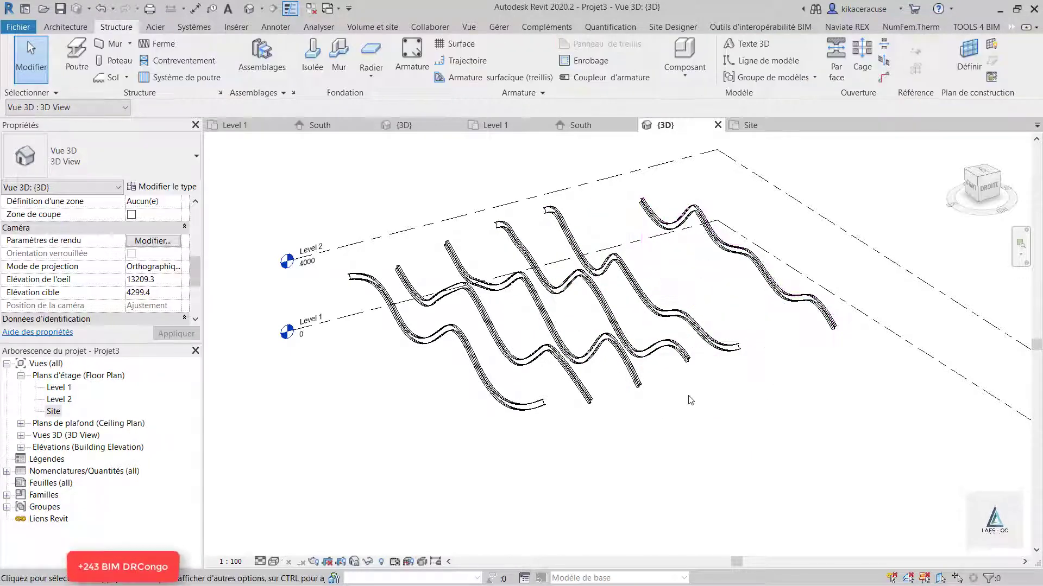
Set the 3D view's visual style back to Shaded (Ombré) for the remaining curved beams
{"action": "scroll", "coordinate": [690, 400], "scroll_direction": "down", "scroll_amount": 2}
{"action": "middle_click_drag", "start_coordinate": [689, 400], "coordinate": [343, 523], "text": "shift"}
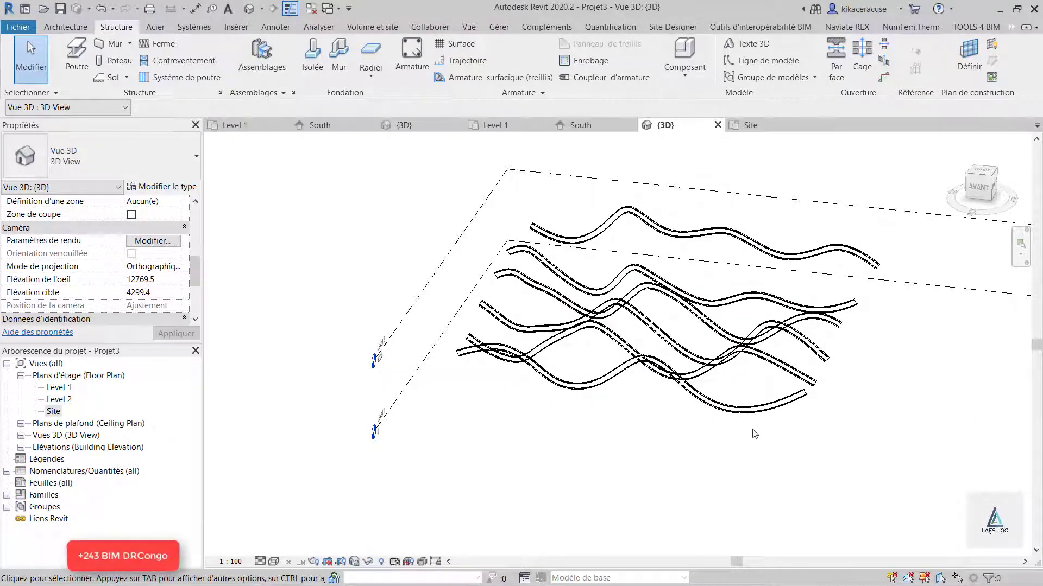
{"action": "scroll", "coordinate": [754, 433], "scroll_direction": "up", "scroll_amount": 3}
{"action": "left_click", "coordinate": [274, 560]}
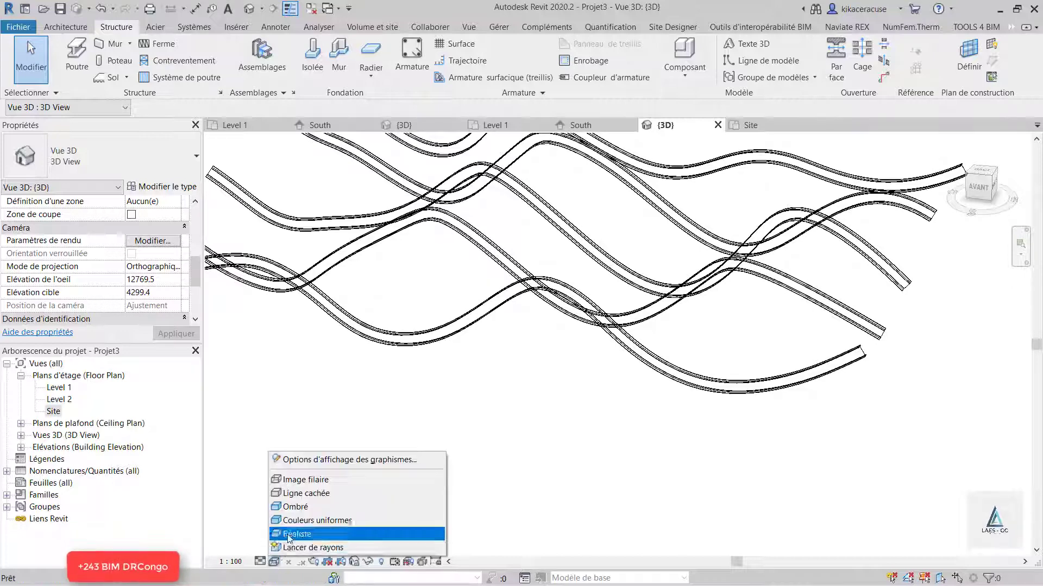
{"action": "left_click", "coordinate": [304, 505]}
{"action": "scroll", "coordinate": [517, 427], "scroll_direction": "down", "scroll_amount": 3}
{"action": "middle_click_drag", "start_coordinate": [749, 452], "coordinate": [705, 453], "text": "shift"}
{"action": "scroll", "coordinate": [469, 331], "scroll_direction": "up", "scroll_amount": 3}
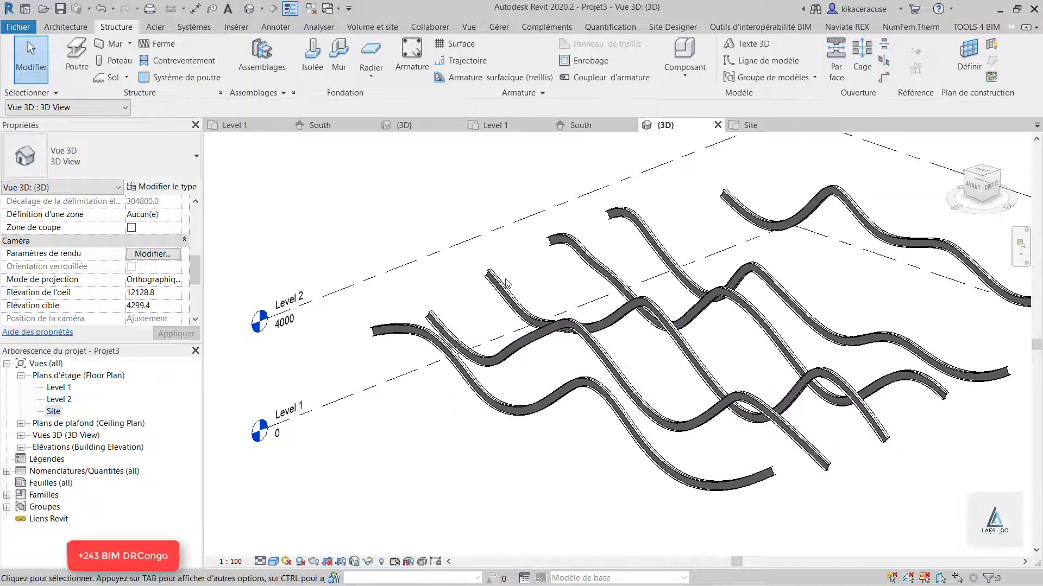
Examine the curved beams and the gap in their row from several angles in the 3D view
{"action": "scroll", "coordinate": [570, 353], "scroll_direction": "down", "scroll_amount": 2}
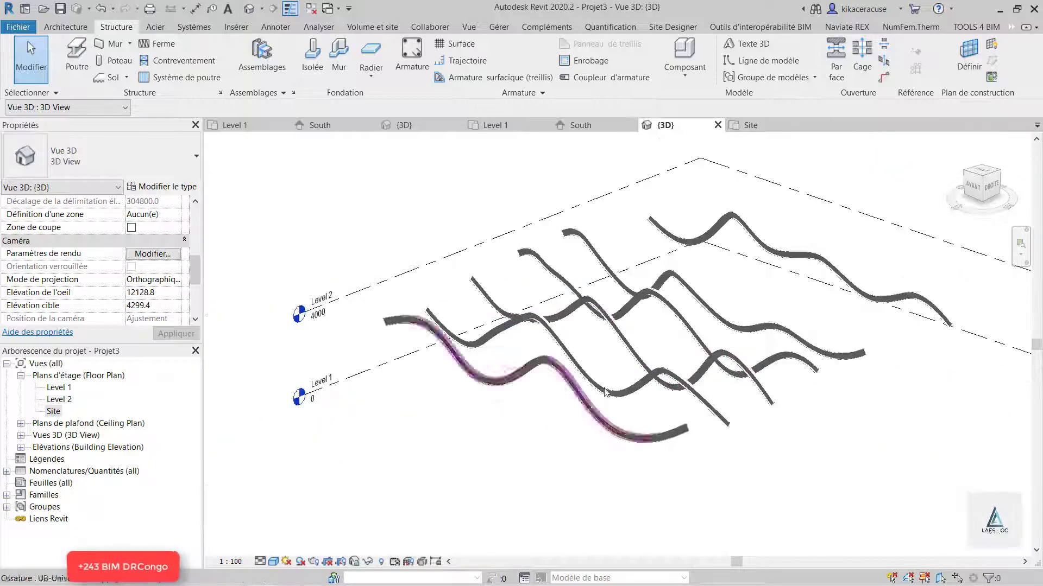
{"action": "middle_click_drag", "start_coordinate": [607, 392], "coordinate": [564, 373], "text": "shift"}
{"action": "scroll", "coordinate": [441, 345], "scroll_direction": "up", "scroll_amount": 1}
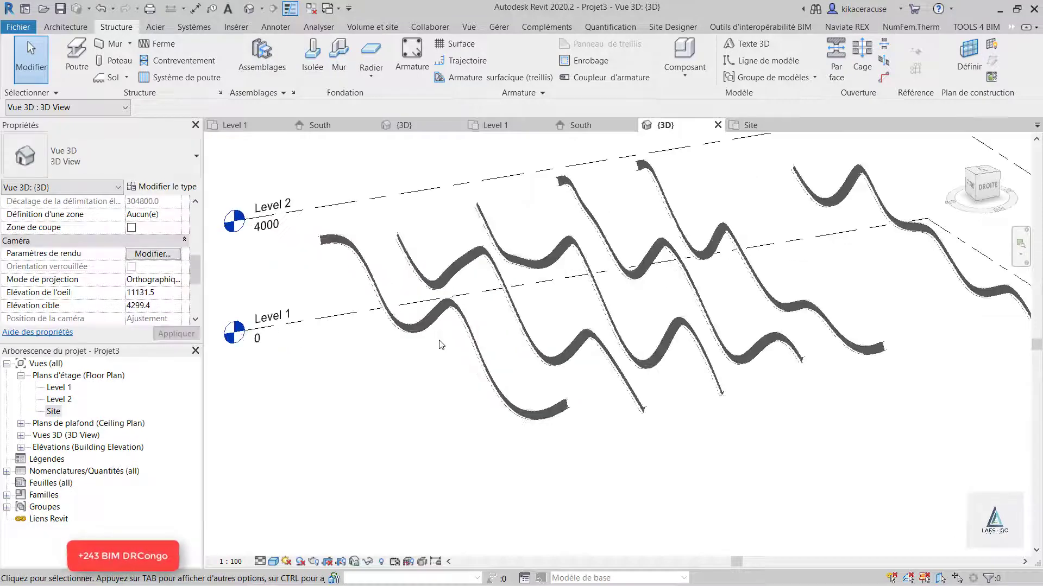
{"action": "scroll", "coordinate": [543, 374], "scroll_direction": "down", "scroll_amount": 3}
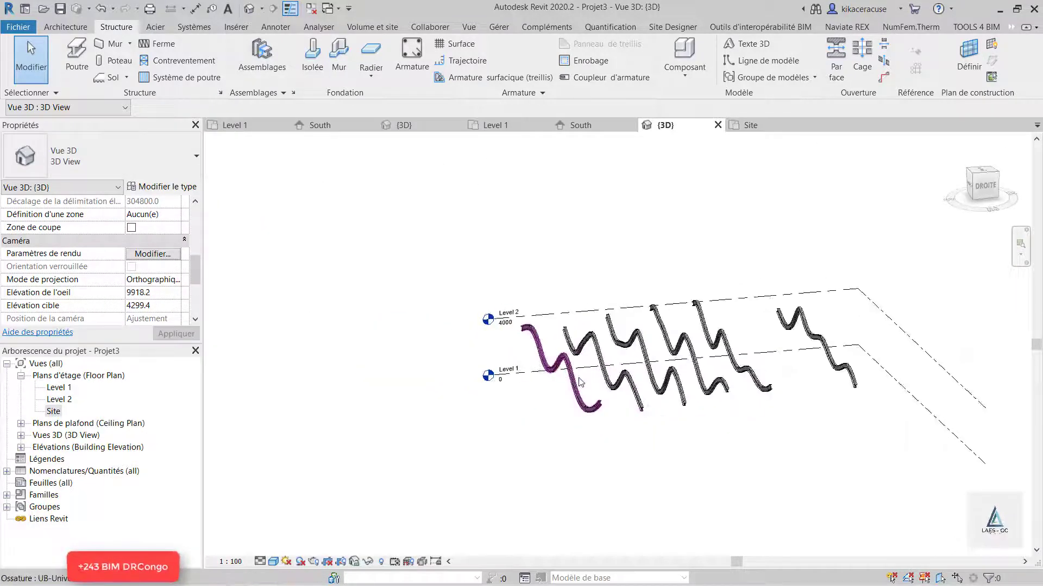
{"action": "scroll", "coordinate": [580, 382], "scroll_direction": "up", "scroll_amount": 4}
{"action": "scroll", "coordinate": [582, 386], "scroll_direction": "down", "scroll_amount": 3}
{"action": "scroll", "coordinate": [585, 413], "scroll_direction": "up", "scroll_amount": 3}
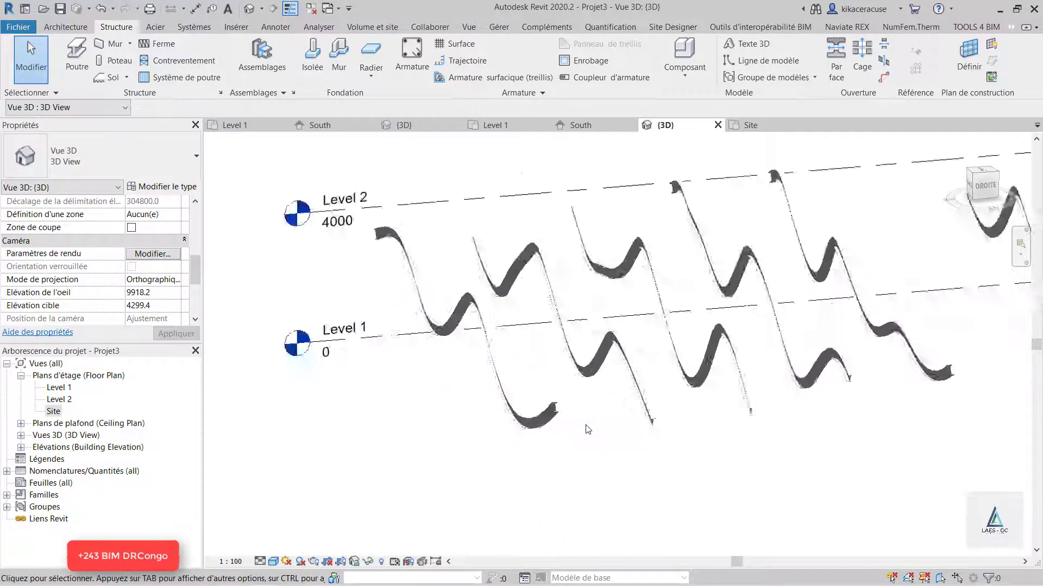
{"action": "scroll", "coordinate": [584, 432], "scroll_direction": "up", "scroll_amount": 3}
{"action": "scroll", "coordinate": [551, 435], "scroll_direction": "down", "scroll_amount": 4}
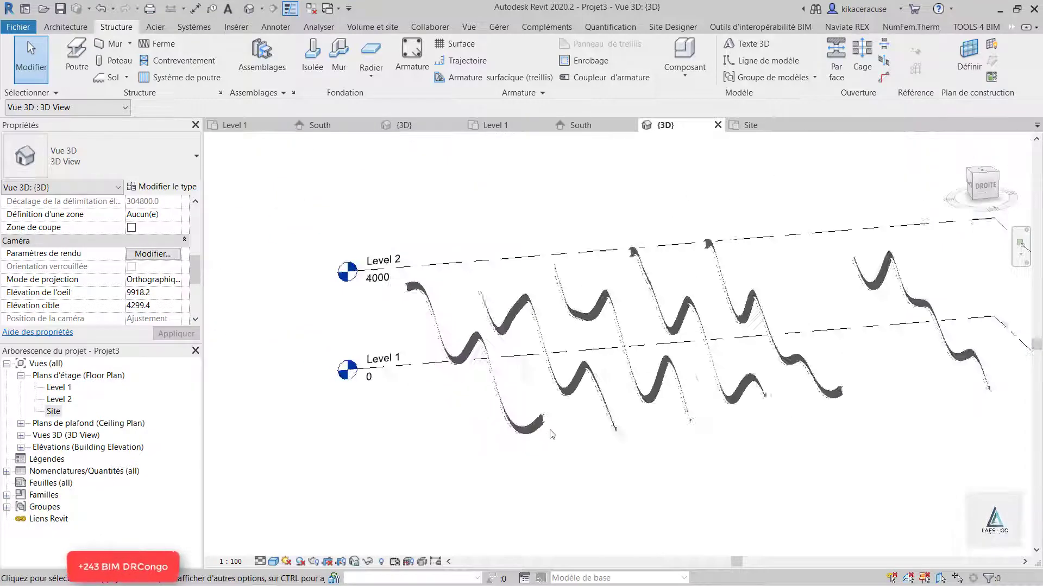
{"action": "middle_click_drag", "start_coordinate": [552, 434], "coordinate": [598, 456], "text": "shift"}
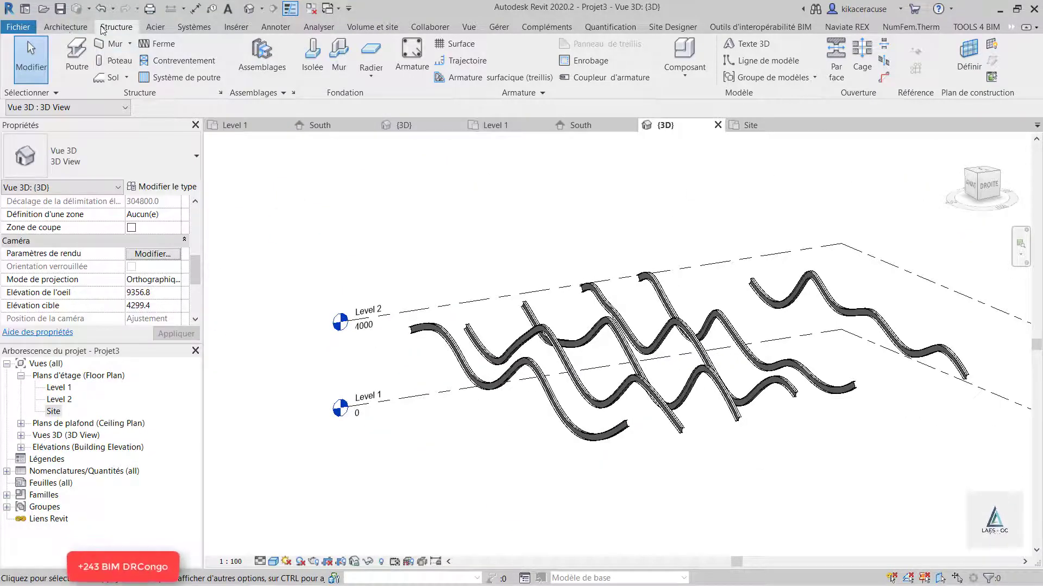
Start loading a beam family and browse the US Metric library to the Steel folder within Structural Framing
{"action": "left_click", "coordinate": [74, 53]}
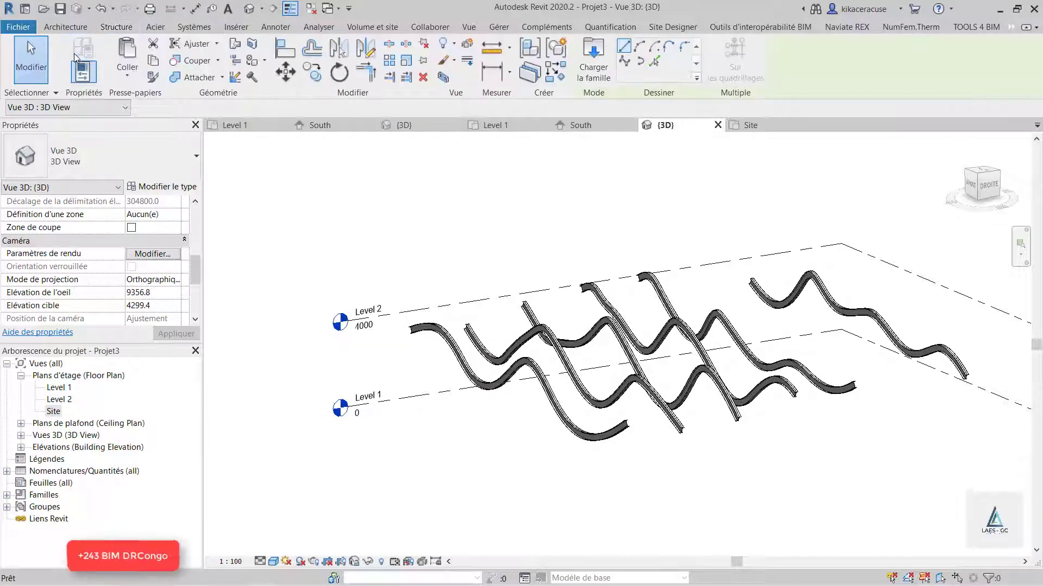
{"action": "left_click", "coordinate": [597, 65]}
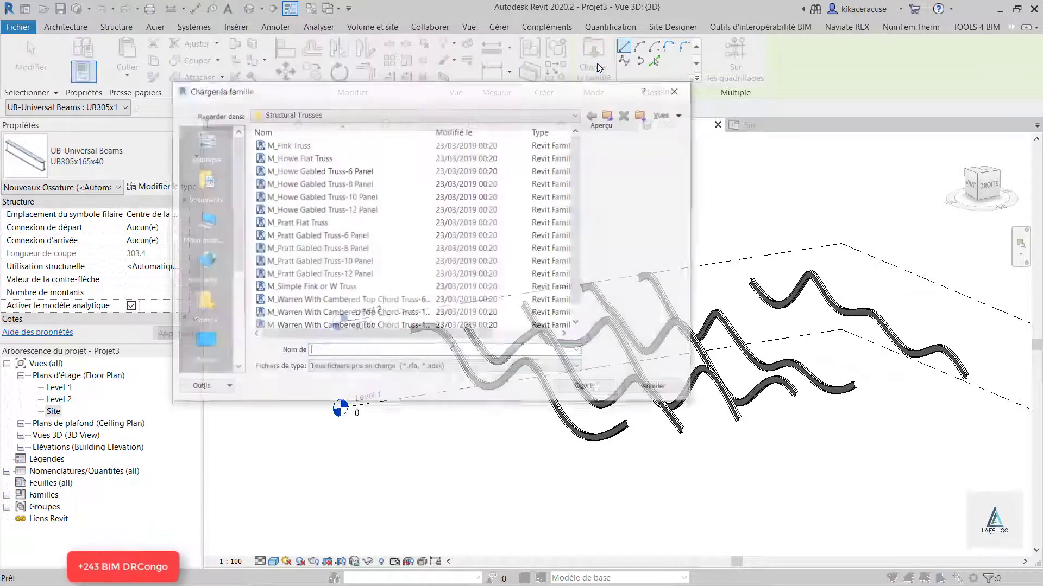
{"action": "left_click", "coordinate": [333, 113]}
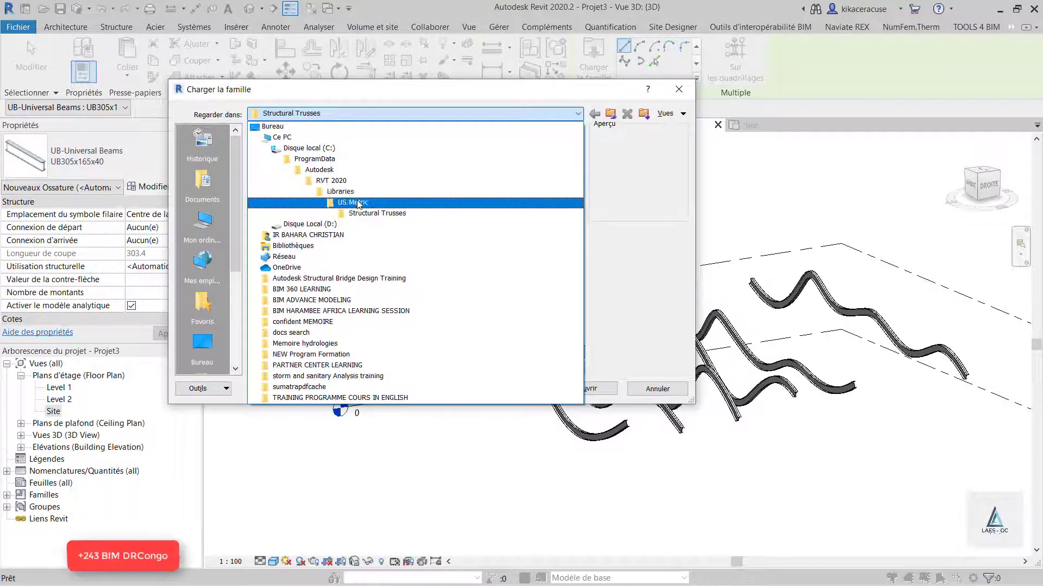
{"action": "left_click", "coordinate": [363, 202]}
{"action": "scroll", "coordinate": [357, 235], "scroll_direction": "down", "scroll_amount": 6}
{"action": "left_click", "coordinate": [304, 287]}
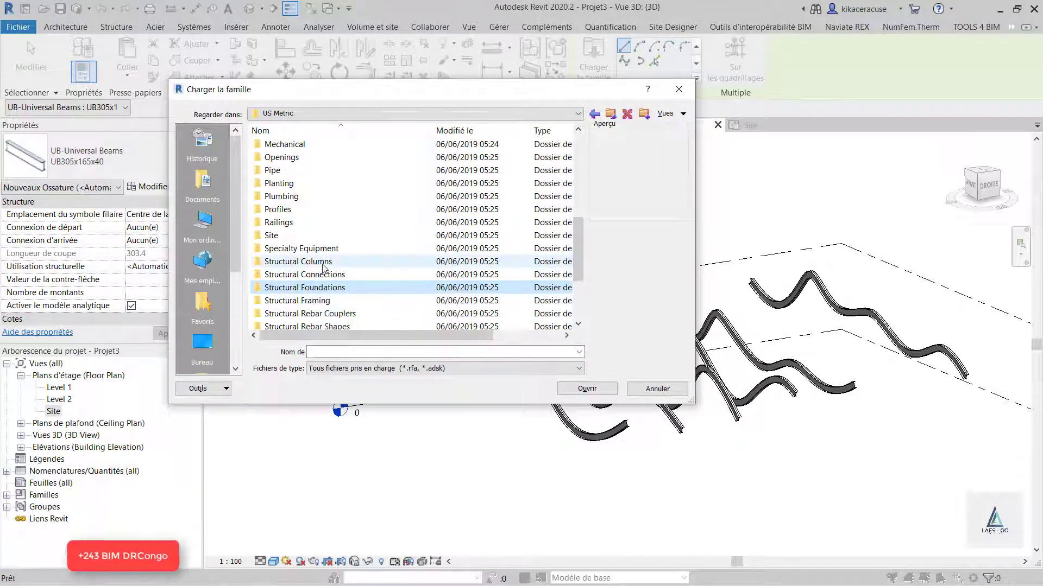
{"action": "left_click", "coordinate": [318, 302]}
{"action": "double_click", "coordinate": [319, 301]}
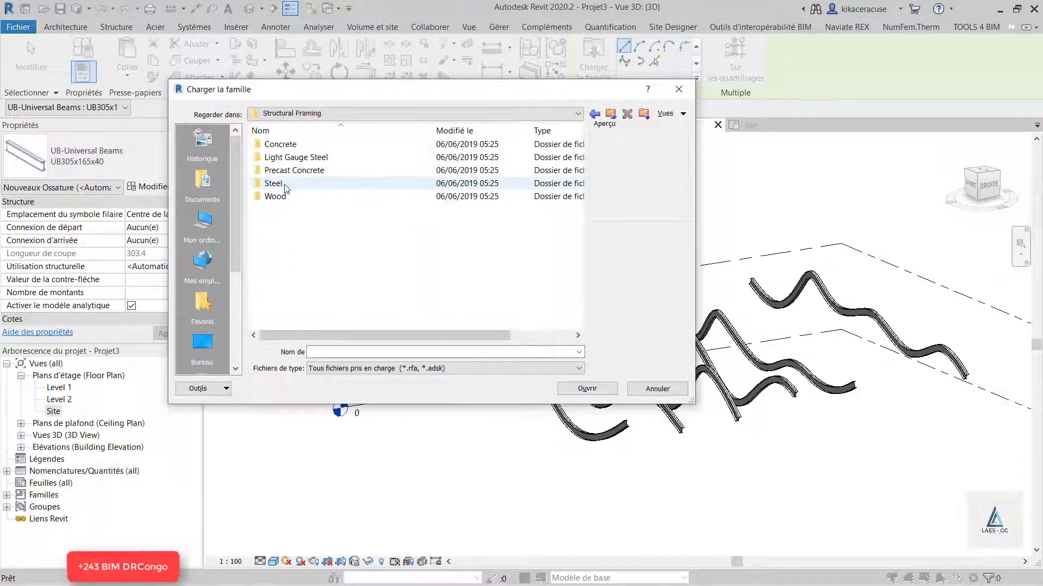
{"action": "double_click", "coordinate": [296, 183]}
Load the UB-Universal Beam family from the Steel folder with types 127x76x13UB and 152x89x16UB
{"action": "scroll", "coordinate": [324, 257], "scroll_direction": "down", "scroll_amount": 5}
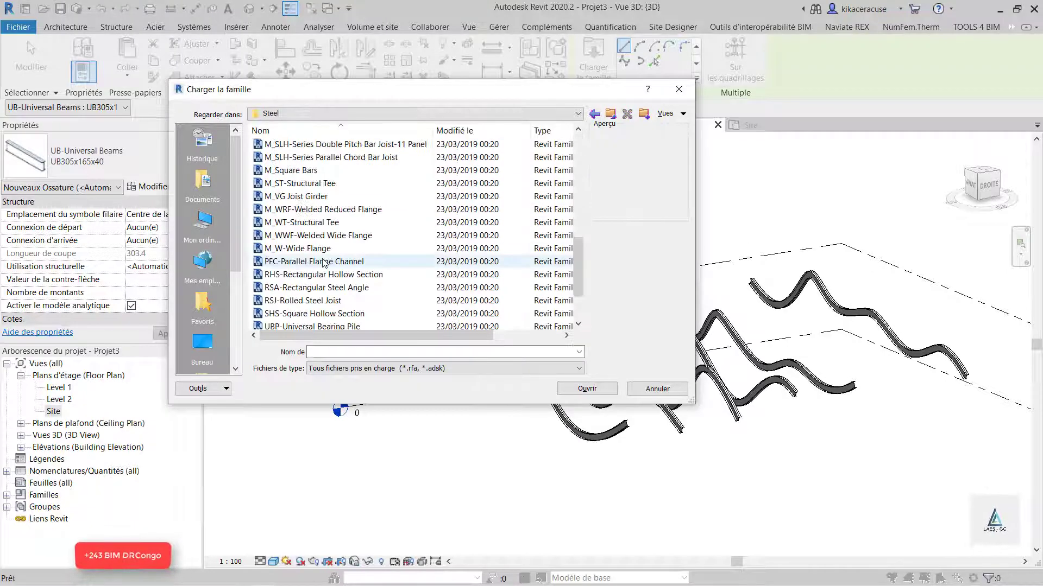
{"action": "left_click", "coordinate": [304, 288]}
{"action": "scroll", "coordinate": [298, 286], "scroll_direction": "down", "scroll_amount": 2}
{"action": "left_click", "coordinate": [297, 287]}
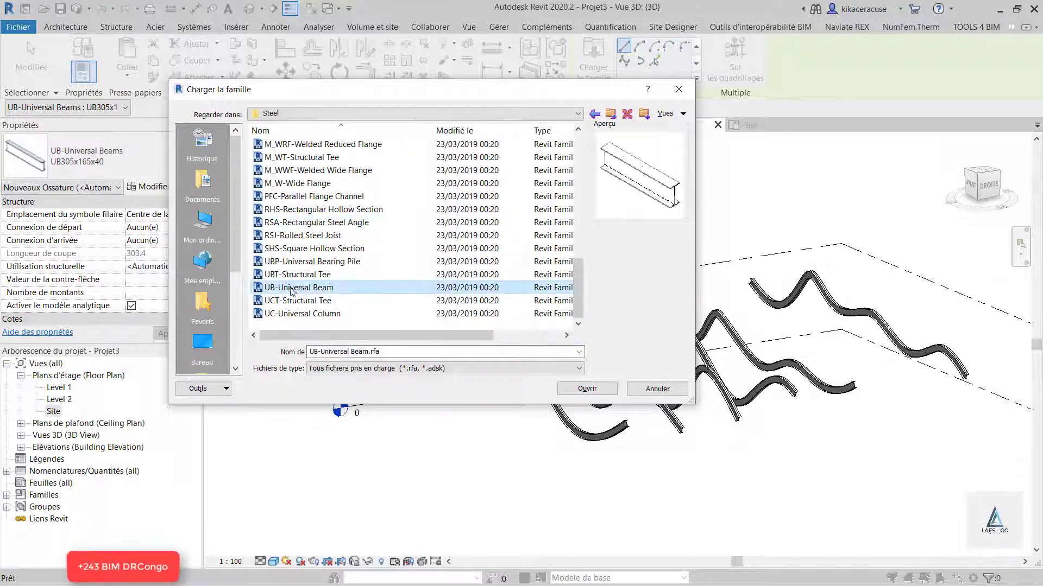
{"action": "left_click", "coordinate": [588, 389]}
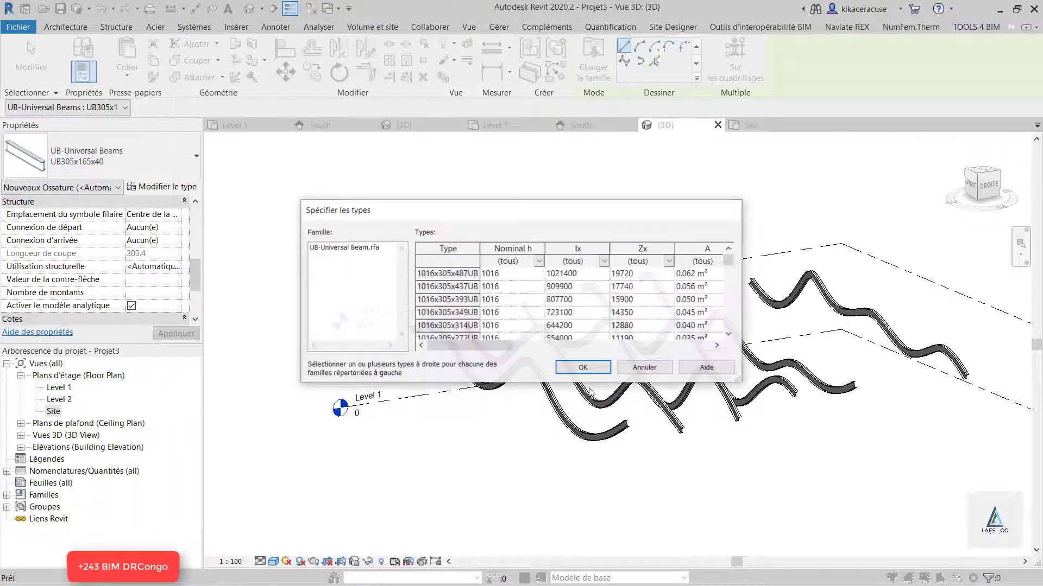
{"action": "scroll", "coordinate": [453, 277], "scroll_direction": "down", "scroll_amount": 20}
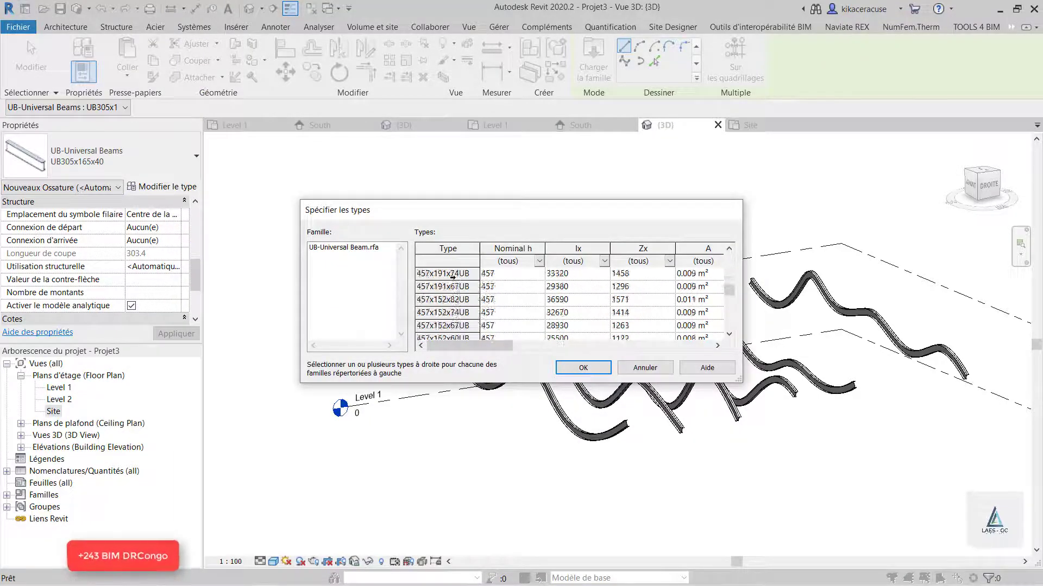
{"action": "left_click", "coordinate": [443, 313]}
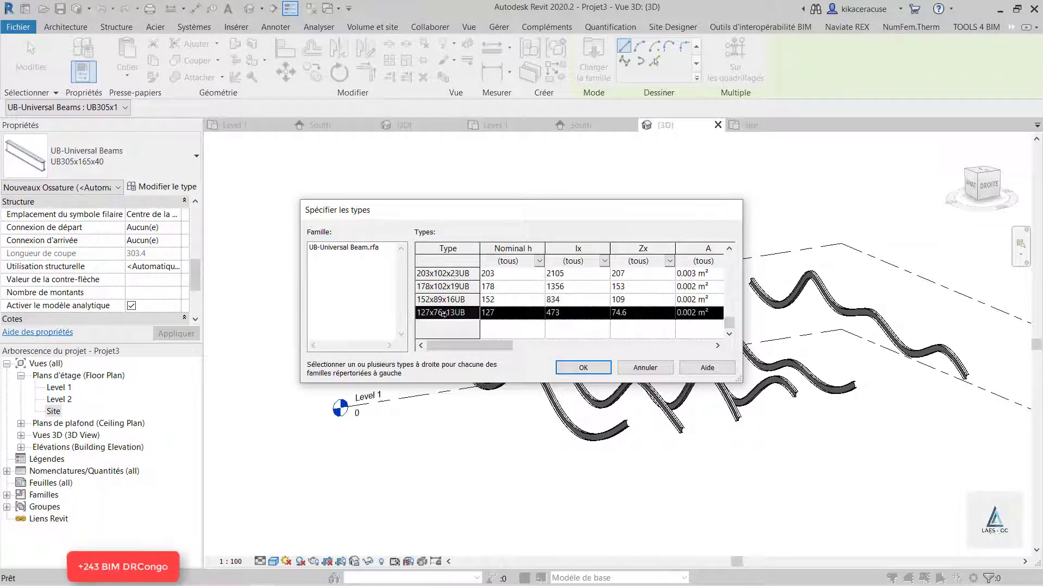
{"action": "left_click", "coordinate": [450, 299], "text": "ctrl"}
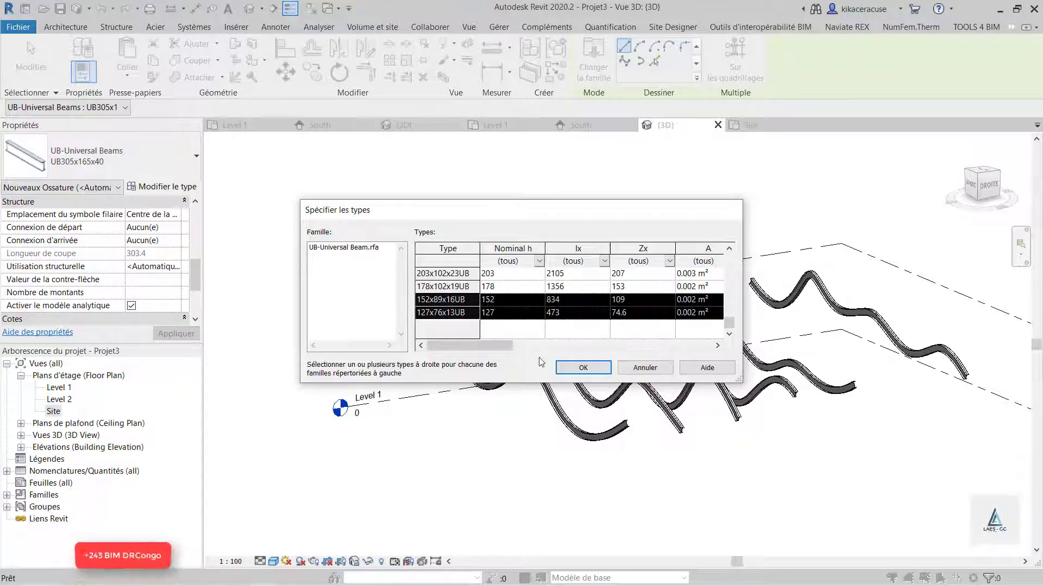
{"action": "left_click", "coordinate": [583, 368]}
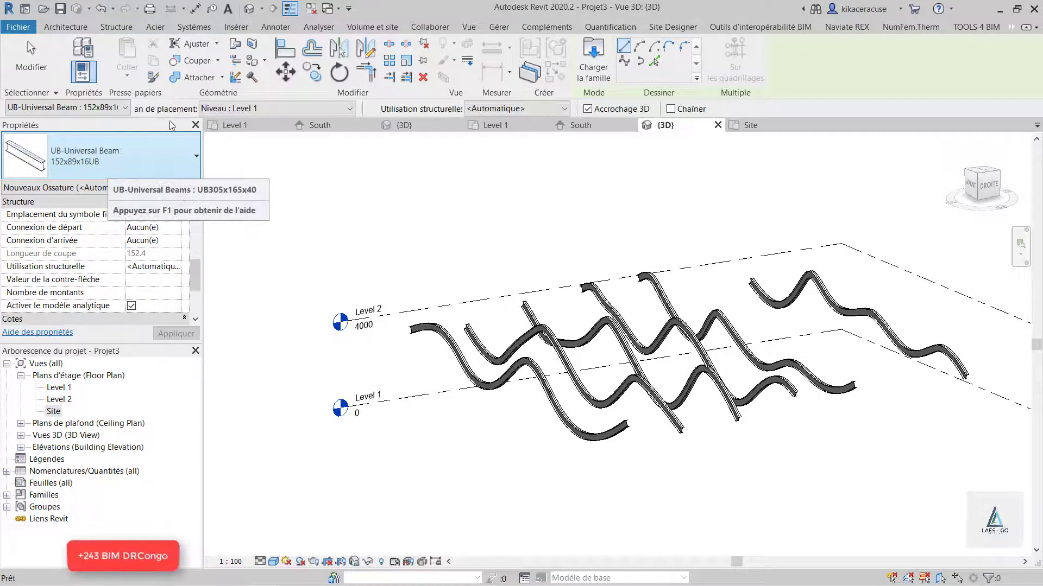
Start a structural beam system with the 3D option enabled and pick the first two curved beams as its supports
{"action": "left_click", "coordinate": [115, 28]}
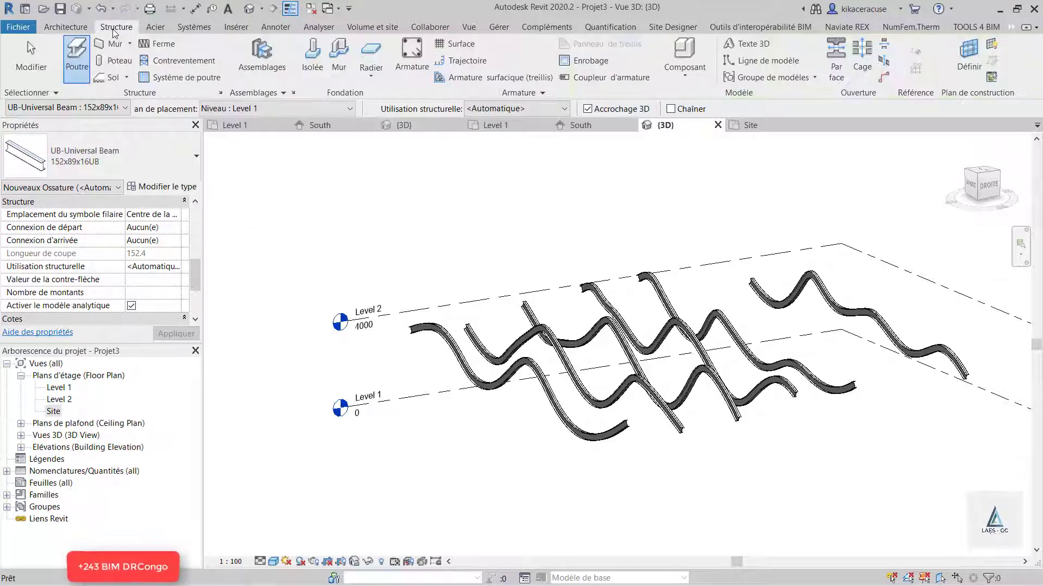
{"action": "left_click", "coordinate": [164, 78]}
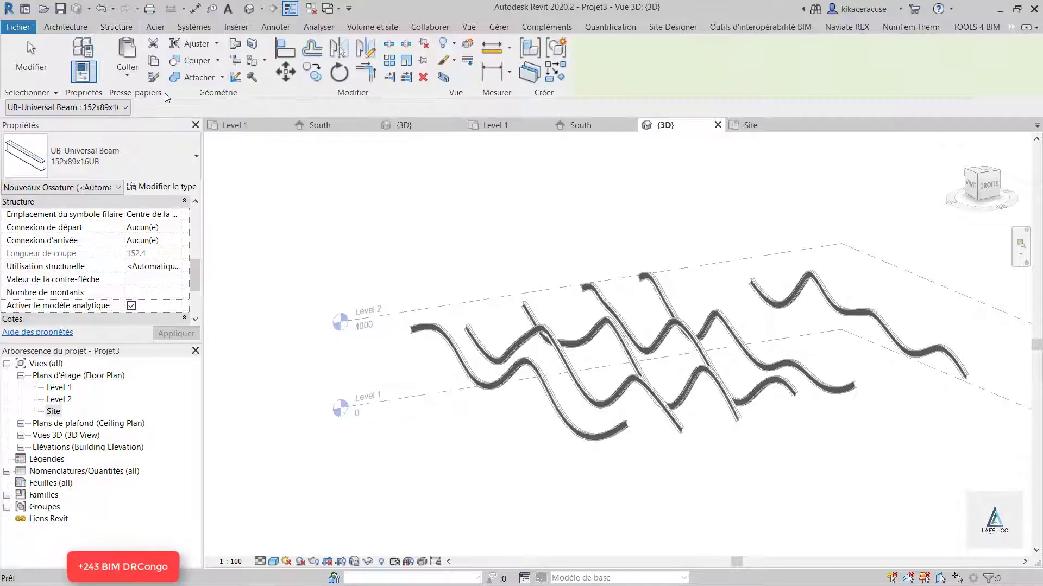
{"action": "scroll", "coordinate": [629, 450], "scroll_direction": "up", "scroll_amount": 2}
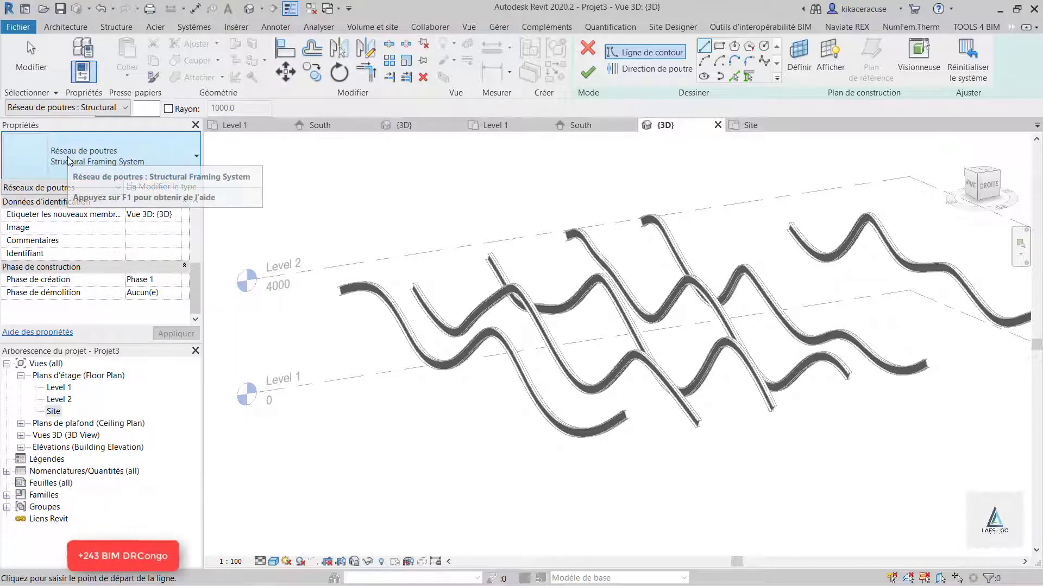
{"action": "left_click", "coordinate": [748, 76]}
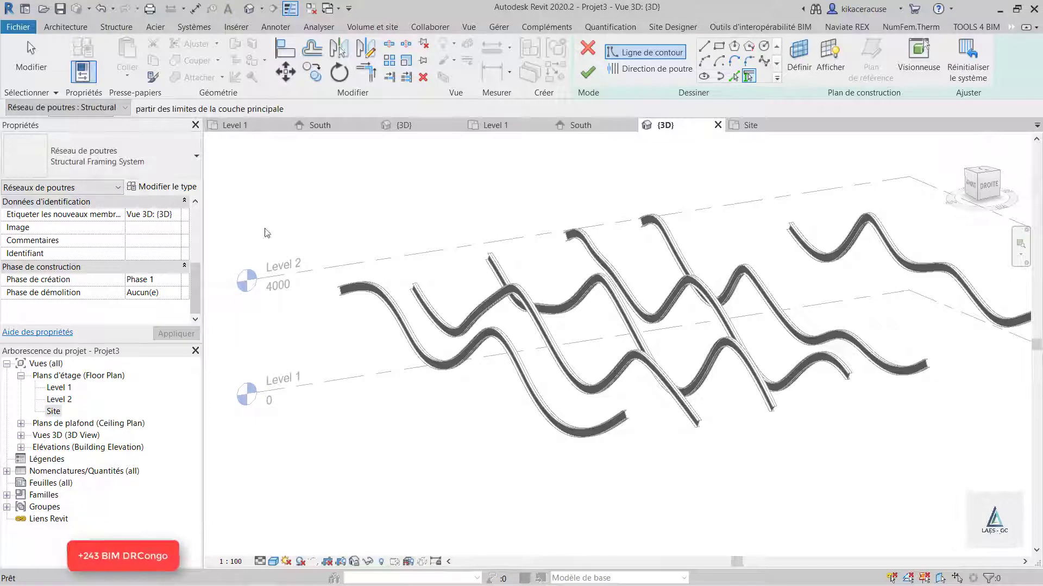
{"action": "scroll", "coordinate": [133, 270], "scroll_direction": "up", "scroll_amount": 5}
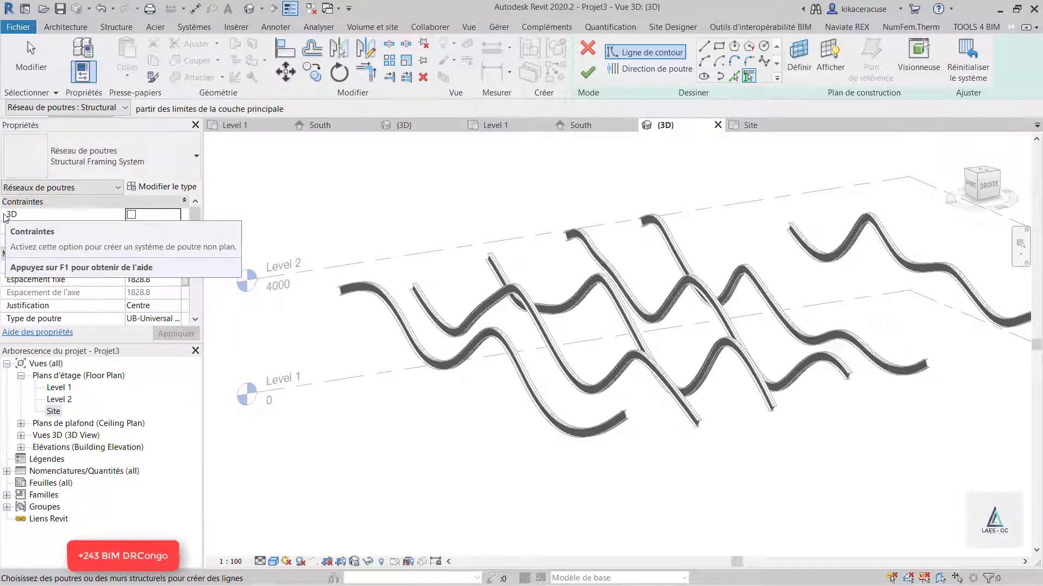
{"action": "left_click", "coordinate": [131, 215]}
{"action": "left_click", "coordinate": [538, 406]}
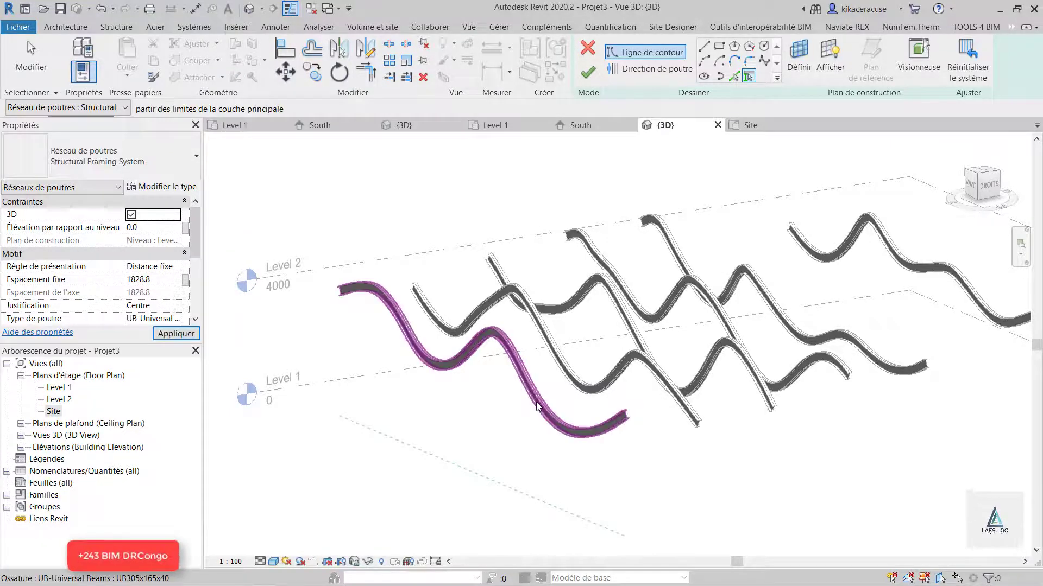
{"action": "left_click", "coordinate": [601, 384]}
Close the beam system boundary with straight lines joining both ends of the two support lines
{"action": "left_click", "coordinate": [704, 45]}
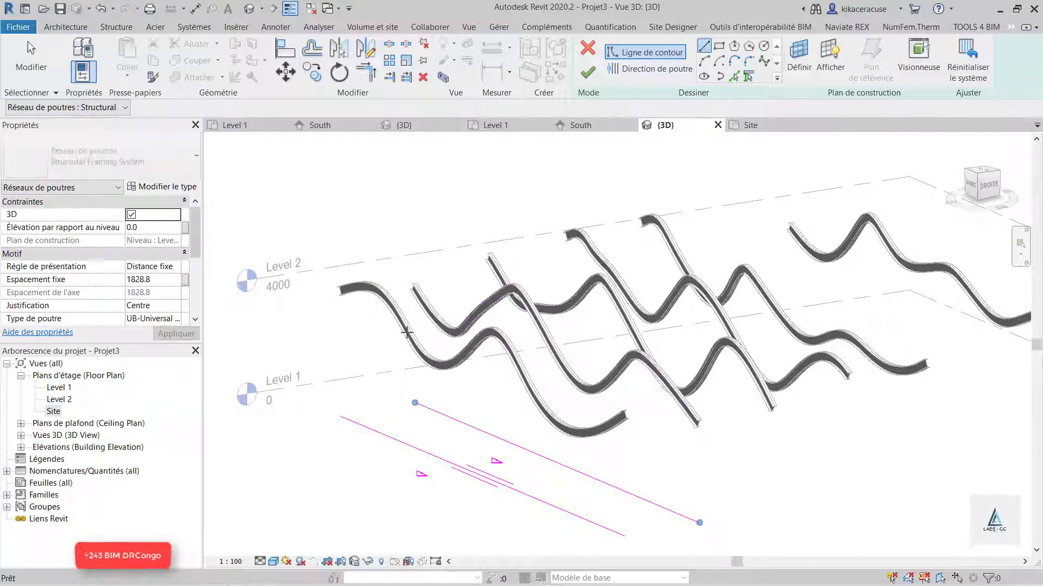
{"action": "left_click", "coordinate": [337, 417]}
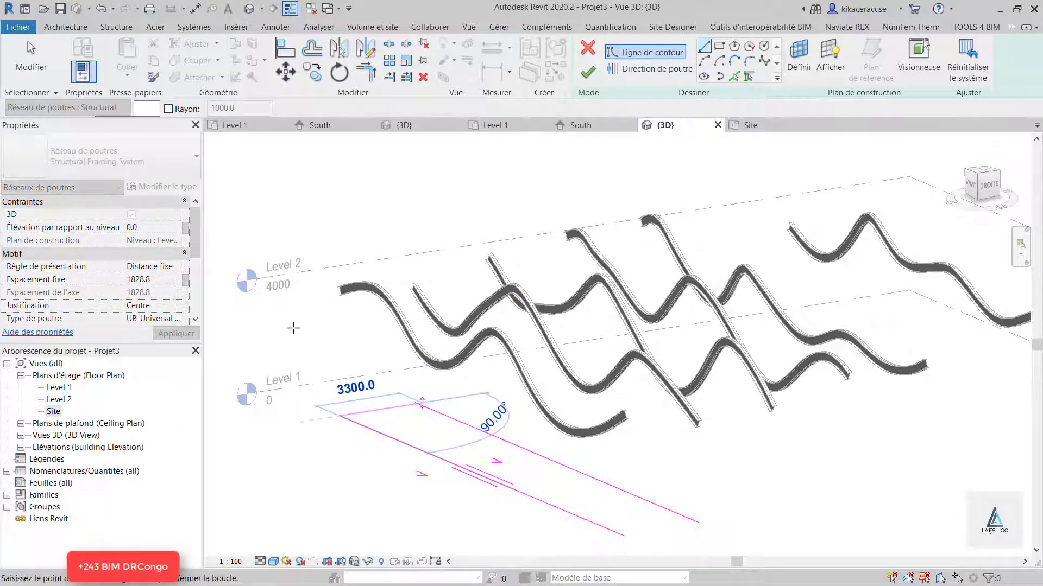
{"action": "scroll", "coordinate": [360, 367], "scroll_direction": "down", "scroll_amount": 3}
{"action": "left_click", "coordinate": [476, 446]}
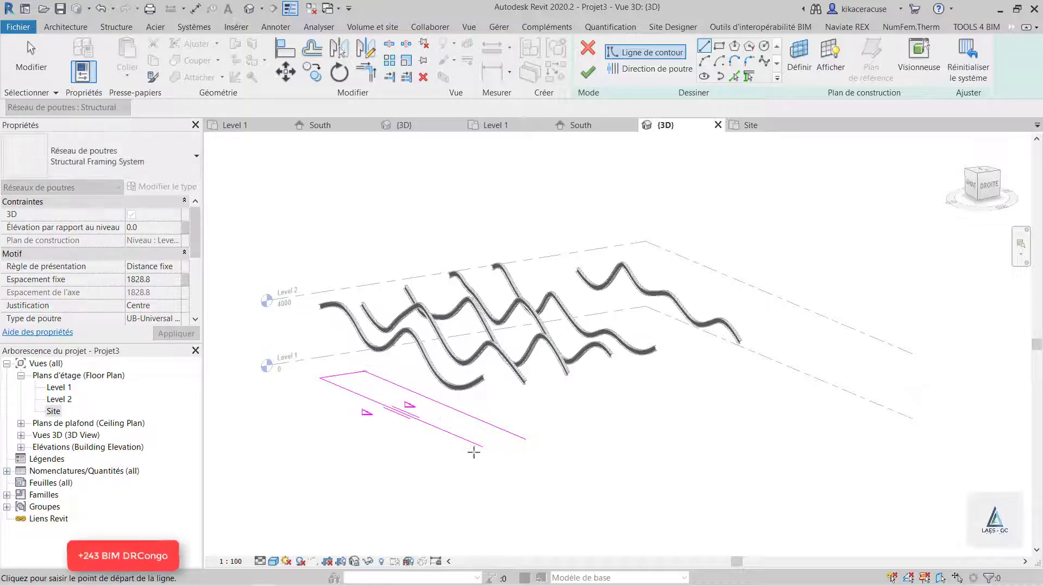
{"action": "scroll", "coordinate": [481, 451], "scroll_direction": "up", "scroll_amount": 2}
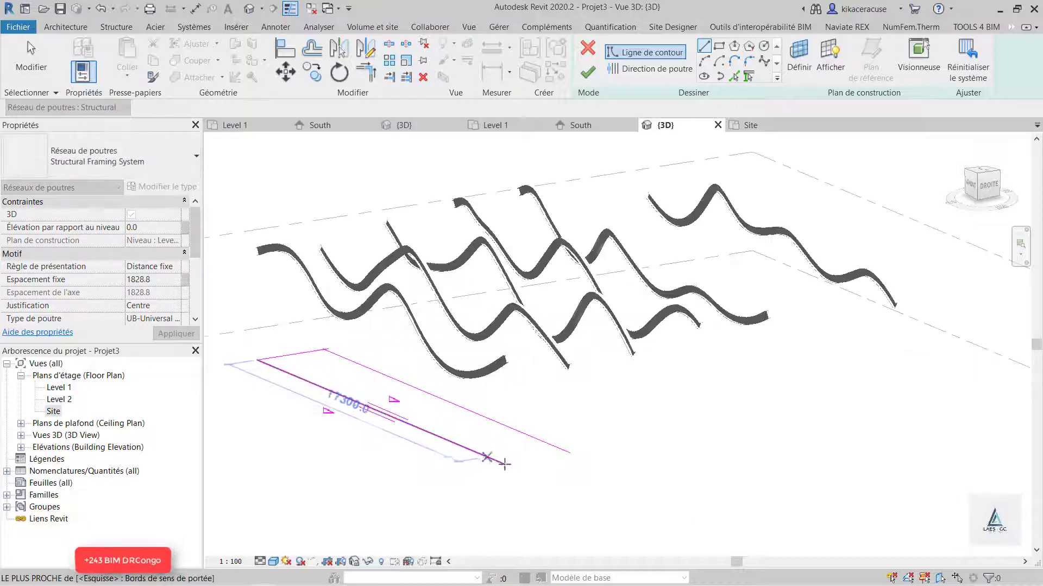
{"action": "left_click", "coordinate": [570, 452]}
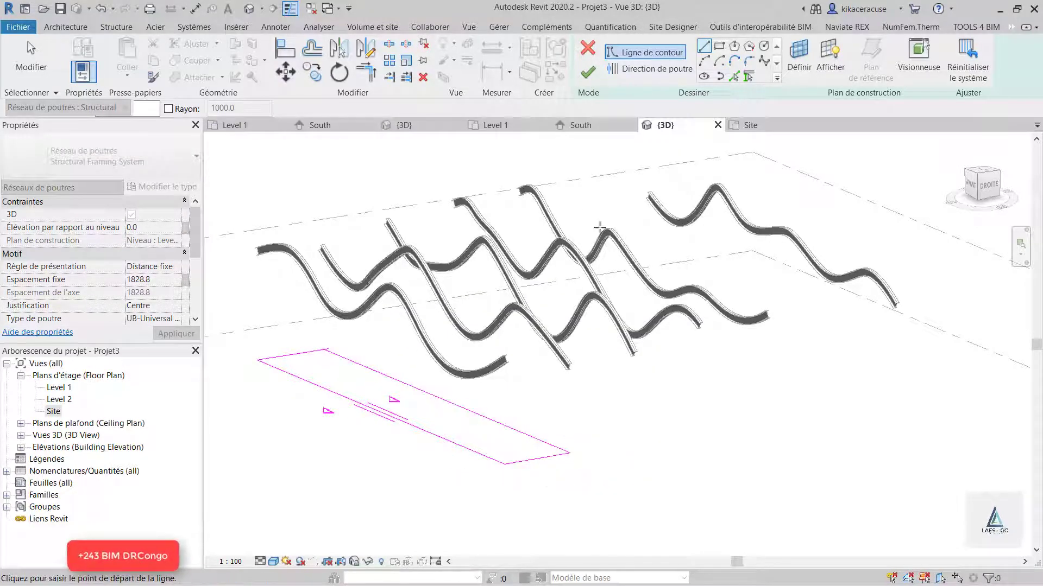
Set the beam direction with a line drawn across the boundary from one long side to the other
{"action": "left_click", "coordinate": [650, 68]}
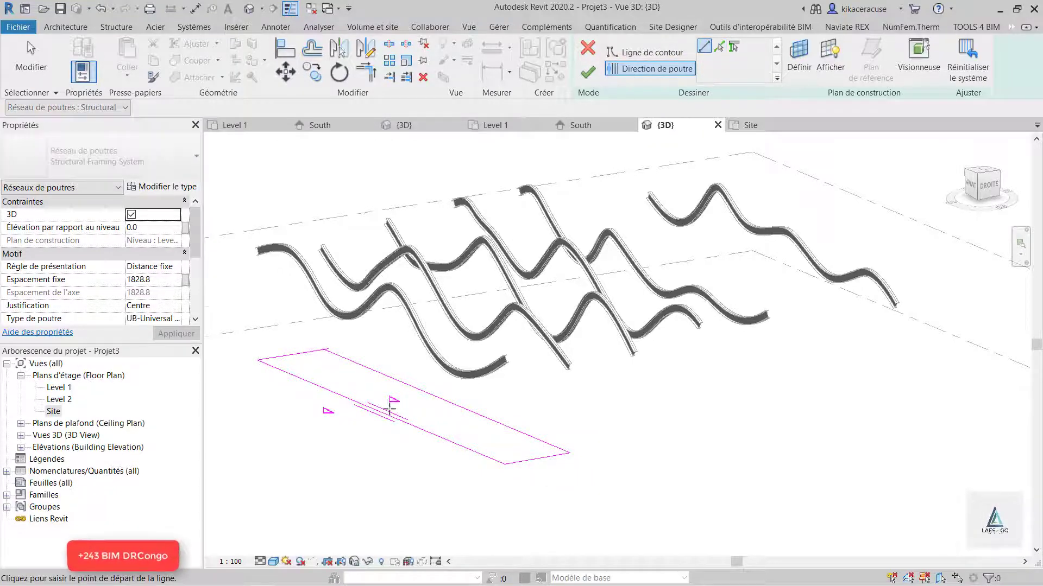
{"action": "scroll", "coordinate": [391, 404], "scroll_direction": "up", "scroll_amount": 2}
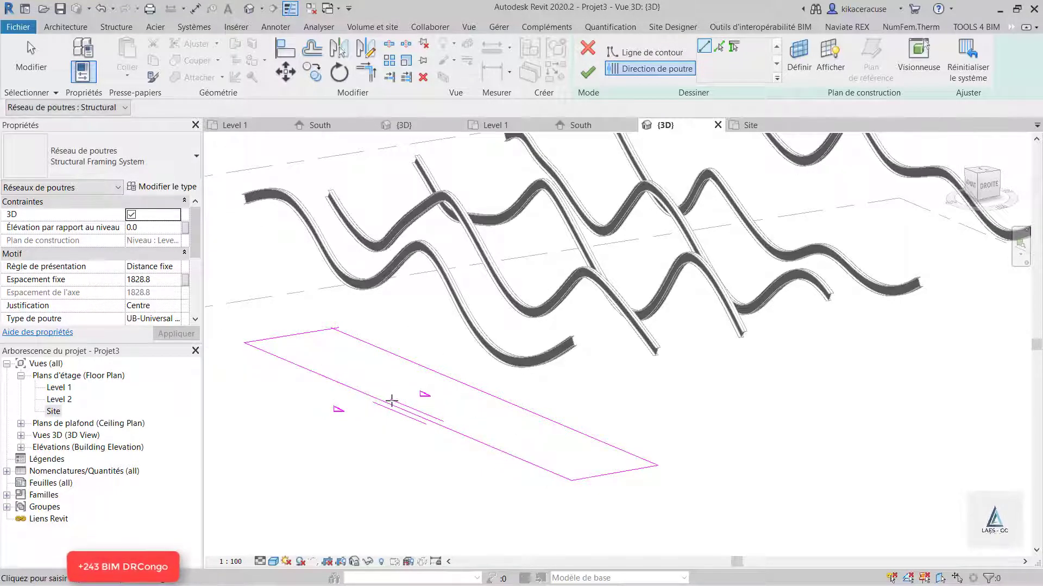
{"action": "left_click", "coordinate": [394, 405]}
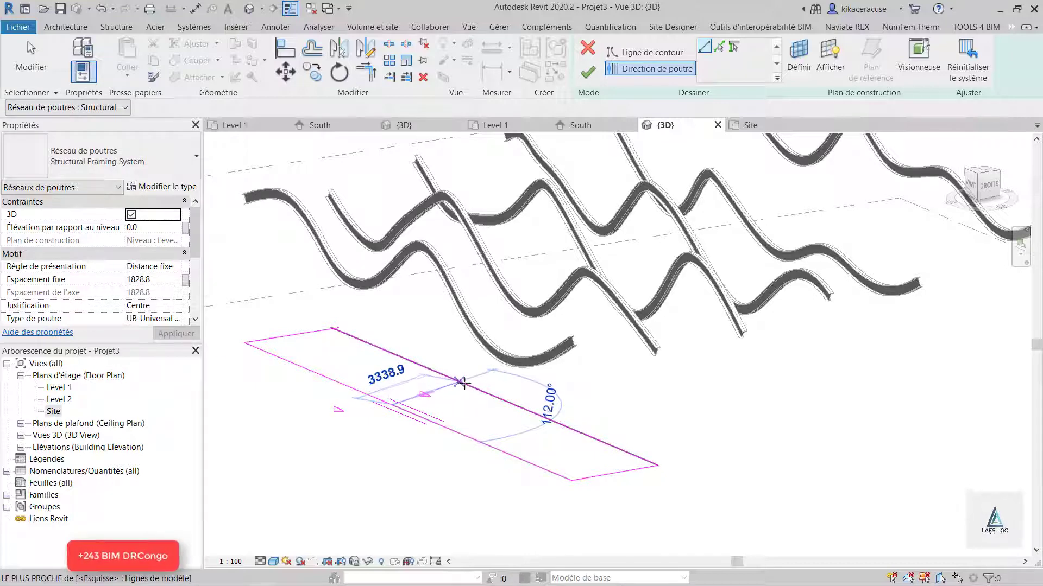
{"action": "left_click", "coordinate": [467, 384]}
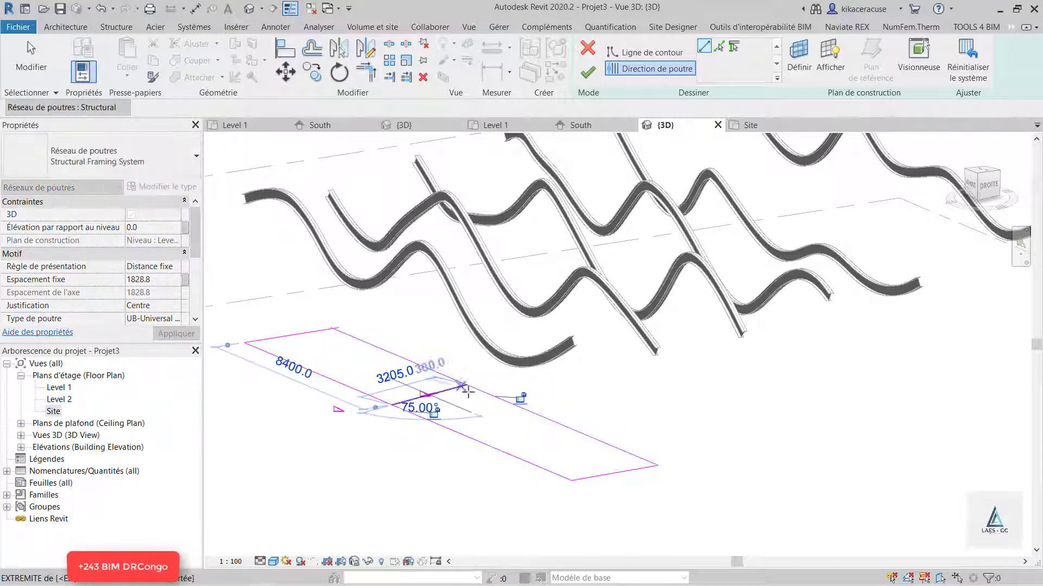
Trim the crossing boundary lines at the far corner into a clean corner and finish the beam system sketch
{"action": "left_click", "coordinate": [587, 72]}
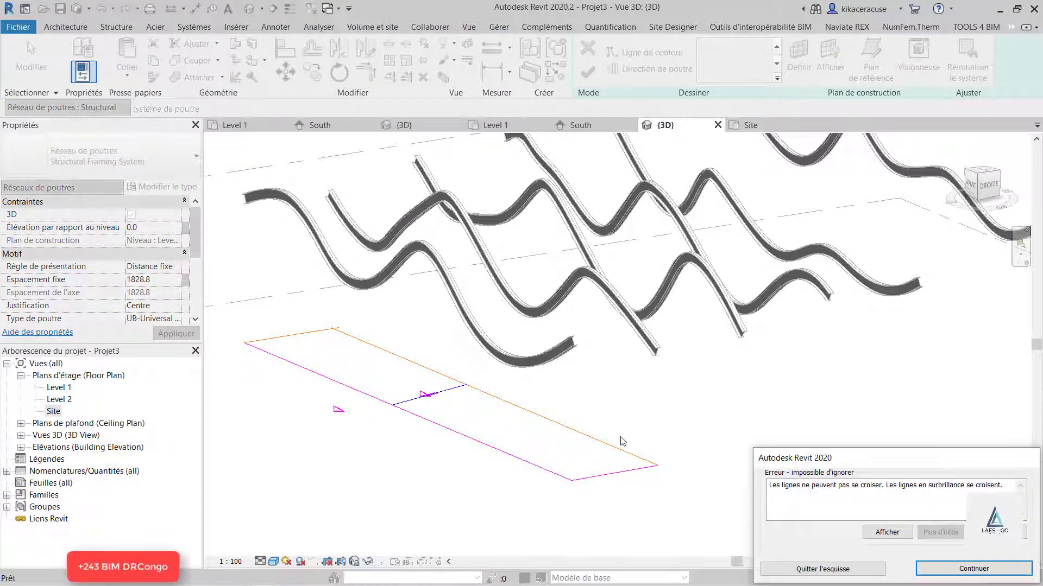
{"action": "left_click", "coordinate": [986, 570]}
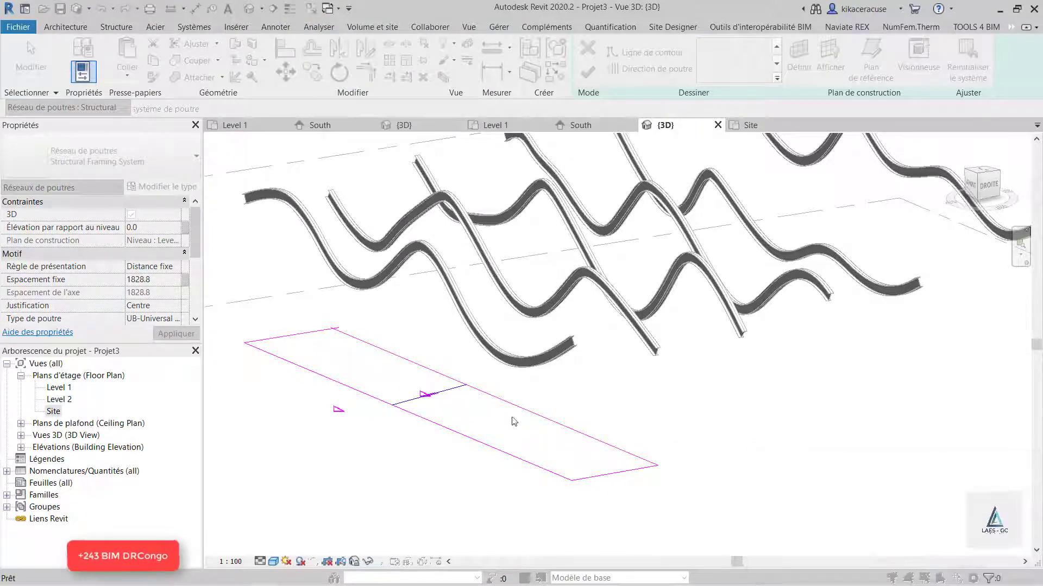
{"action": "scroll", "coordinate": [315, 307], "scroll_direction": "up", "scroll_amount": 3}
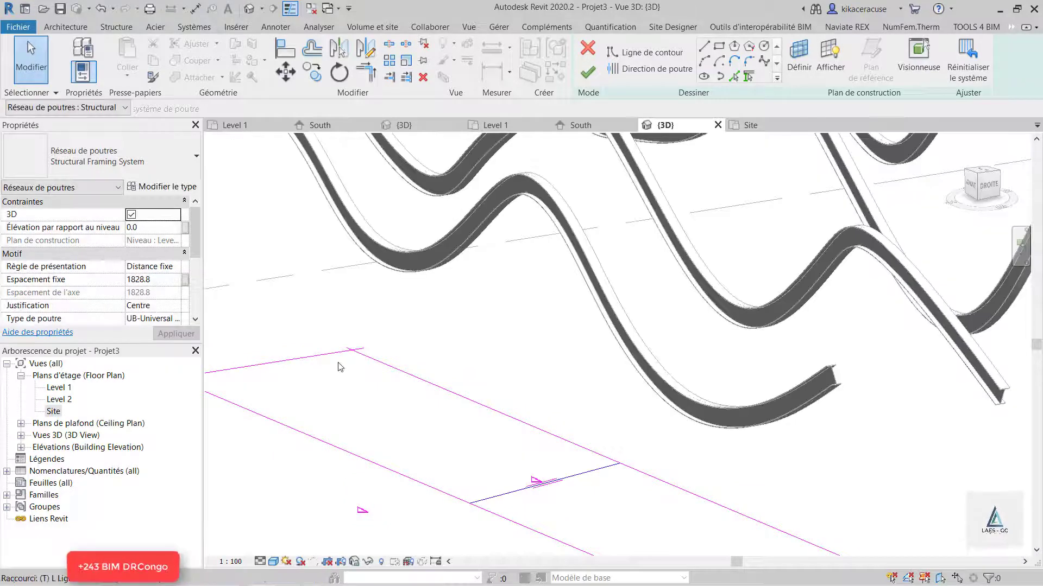
{"action": "key", "text": "r"}
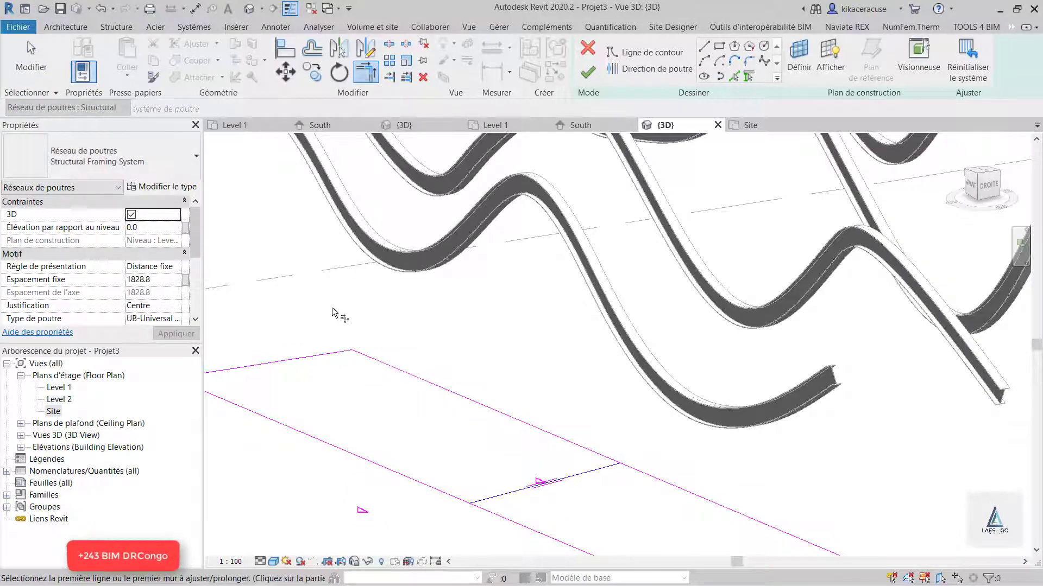
{"action": "scroll", "coordinate": [332, 308], "scroll_direction": "down", "scroll_amount": 3}
{"action": "key", "text": "Escape"}
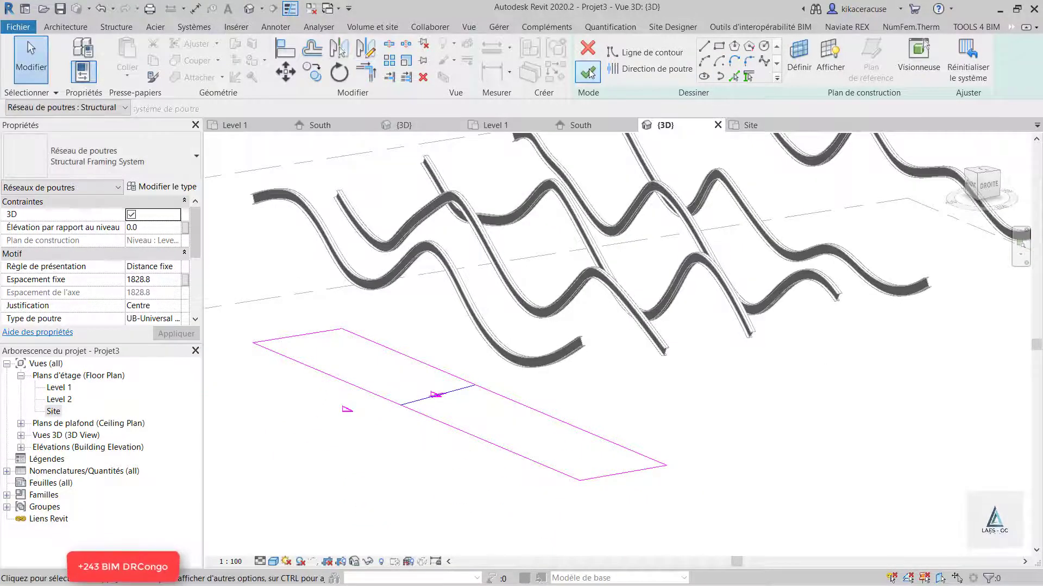
{"action": "left_click", "coordinate": [589, 72]}
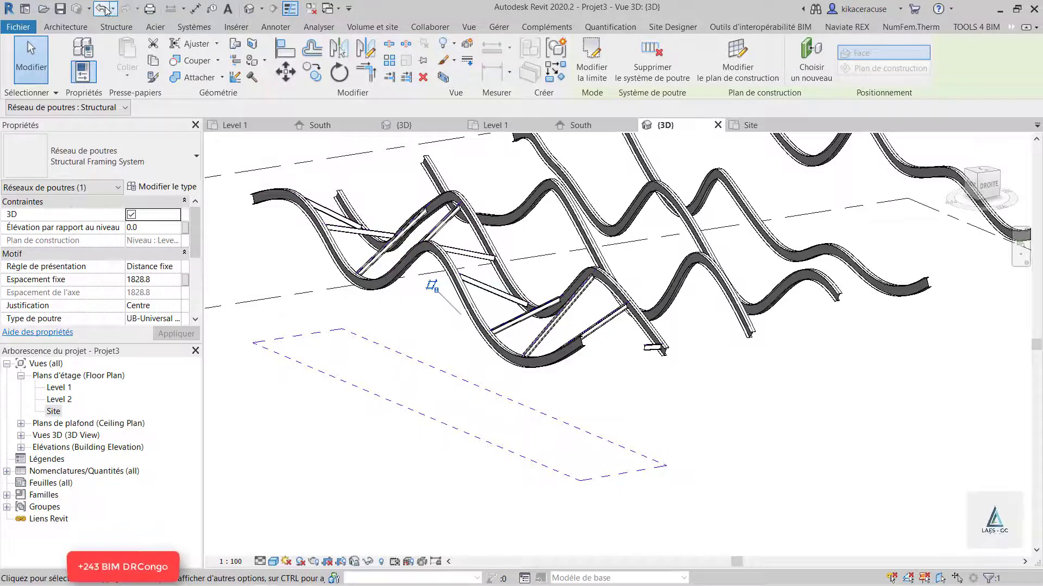
Edit the beam system between the first two curved beams, setting its fixed spacing to 1000 mm
{"action": "double_click", "coordinate": [633, 338]}
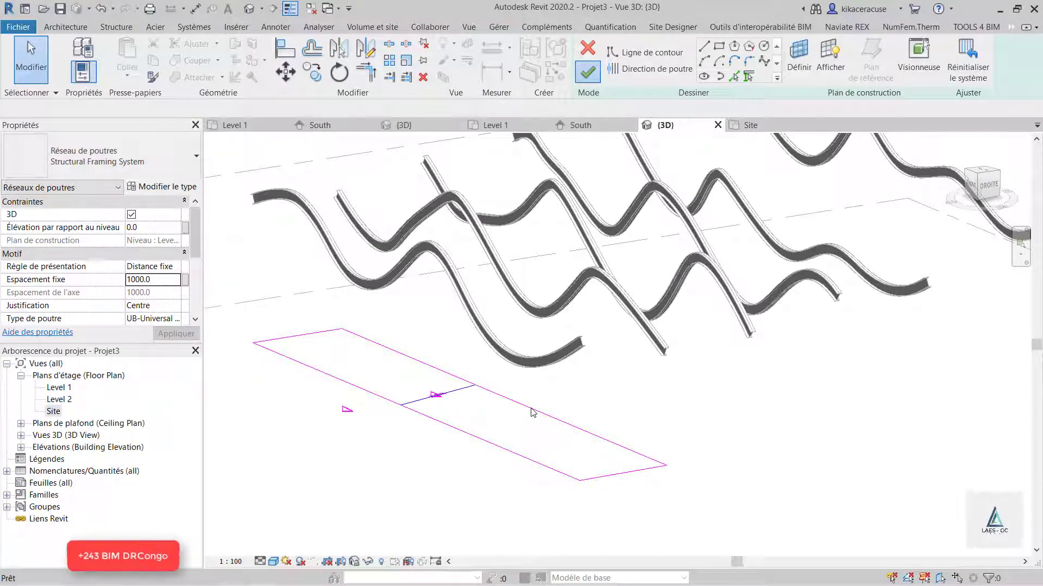
{"action": "scroll", "coordinate": [571, 377], "scroll_direction": "down", "scroll_amount": 1}
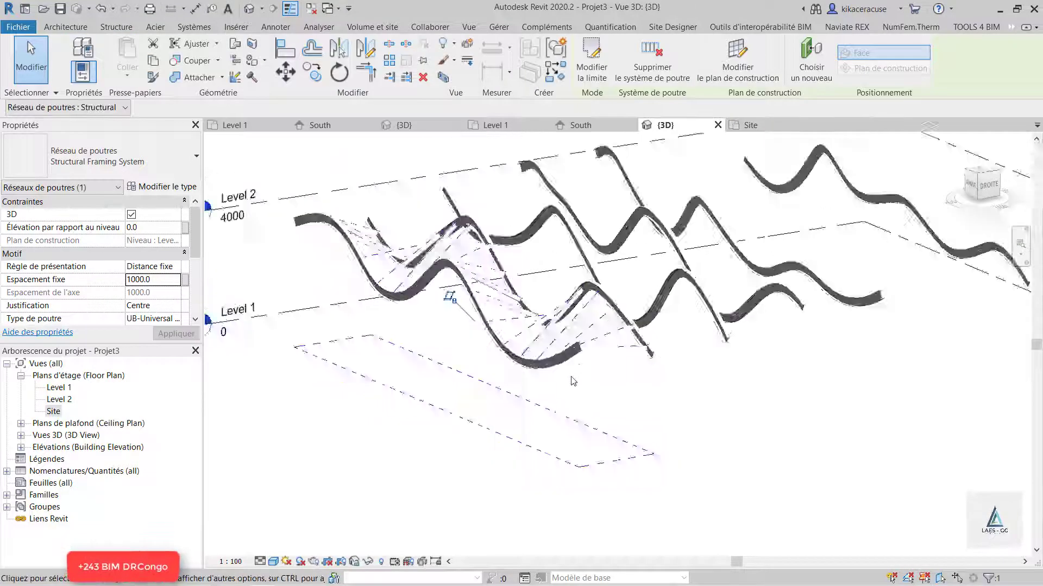
{"action": "middle_click_drag", "start_coordinate": [573, 380], "coordinate": [552, 402], "text": "shift"}
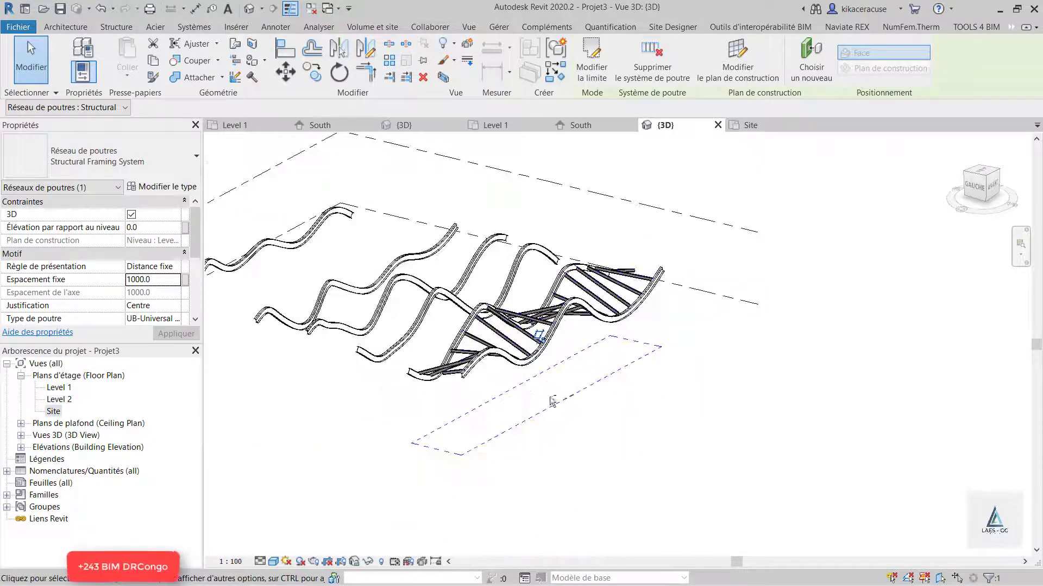
{"action": "left_click", "coordinate": [595, 445]}
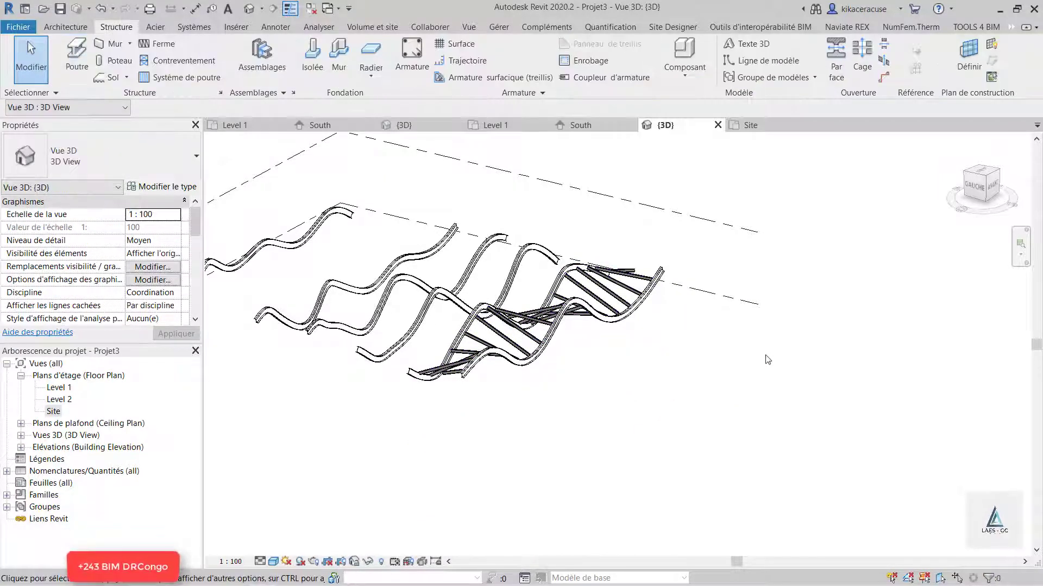
{"action": "middle_click_drag", "start_coordinate": [768, 360], "coordinate": [467, 346], "text": "shift"}
{"action": "scroll", "coordinate": [685, 387], "scroll_direction": "up", "scroll_amount": 3}
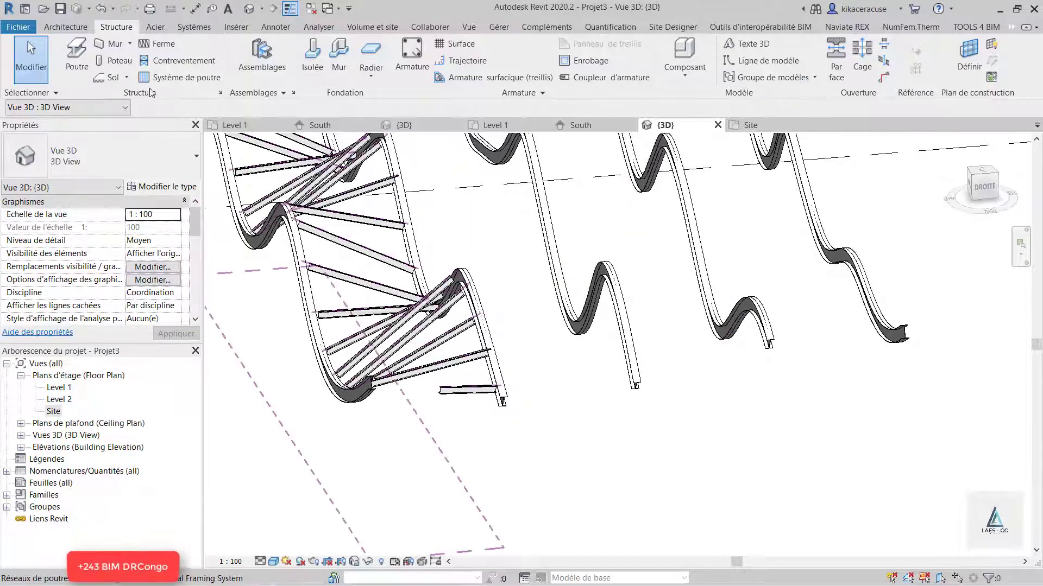
{"action": "left_click", "coordinate": [68, 59]}
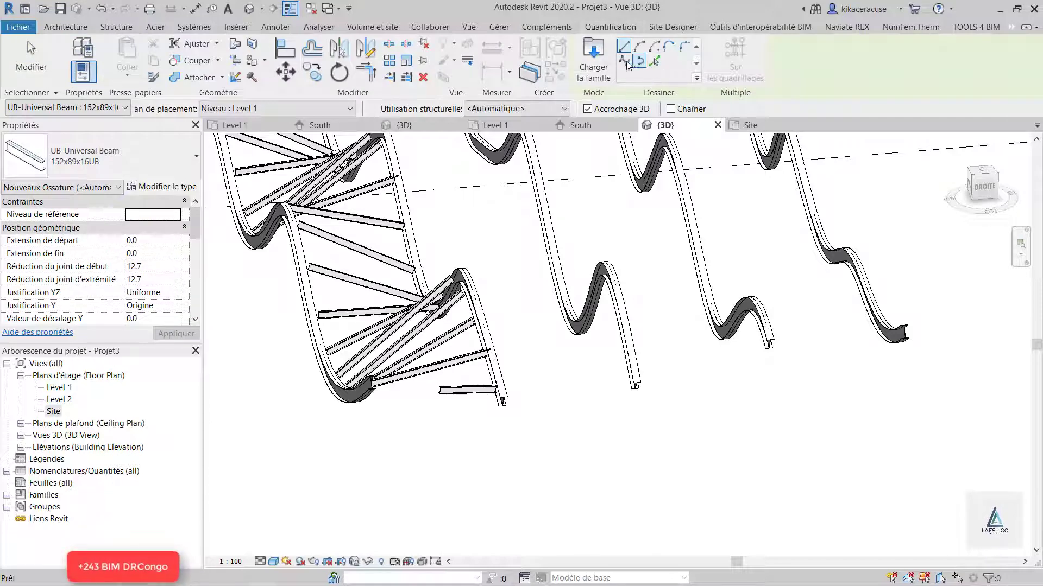
{"action": "left_click", "coordinate": [121, 30]}
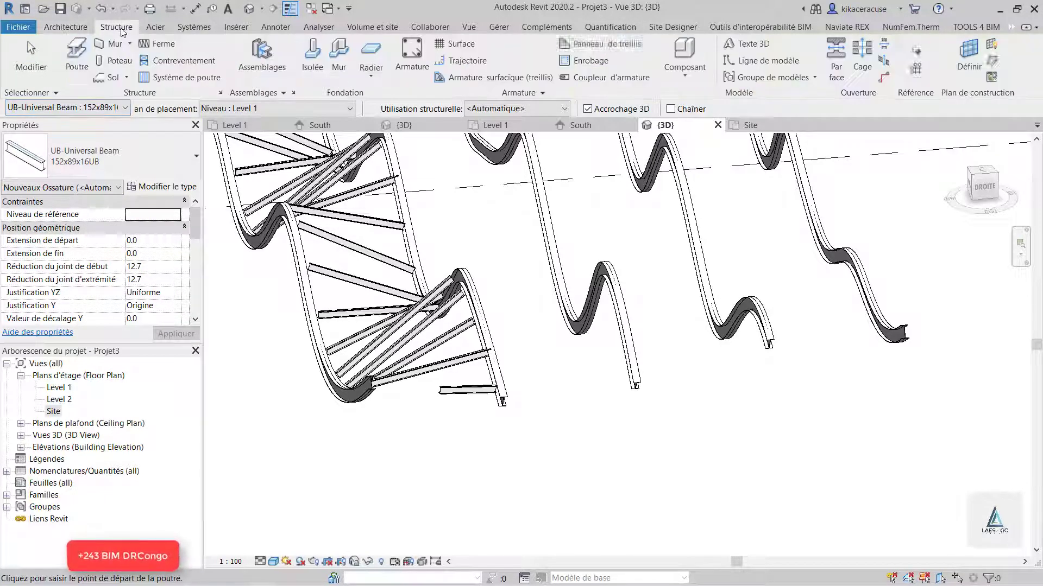
{"action": "key", "text": "Escape"}
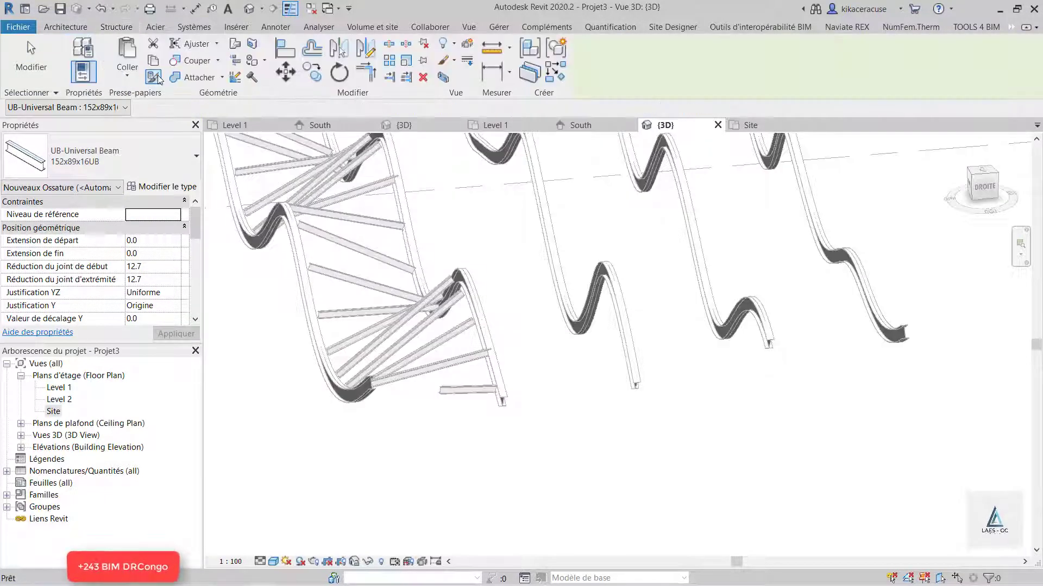
Start a new 3D beam system and pick the second and third curved beams as its supports
{"action": "key", "text": "b"}
{"action": "key", "text": "s"}
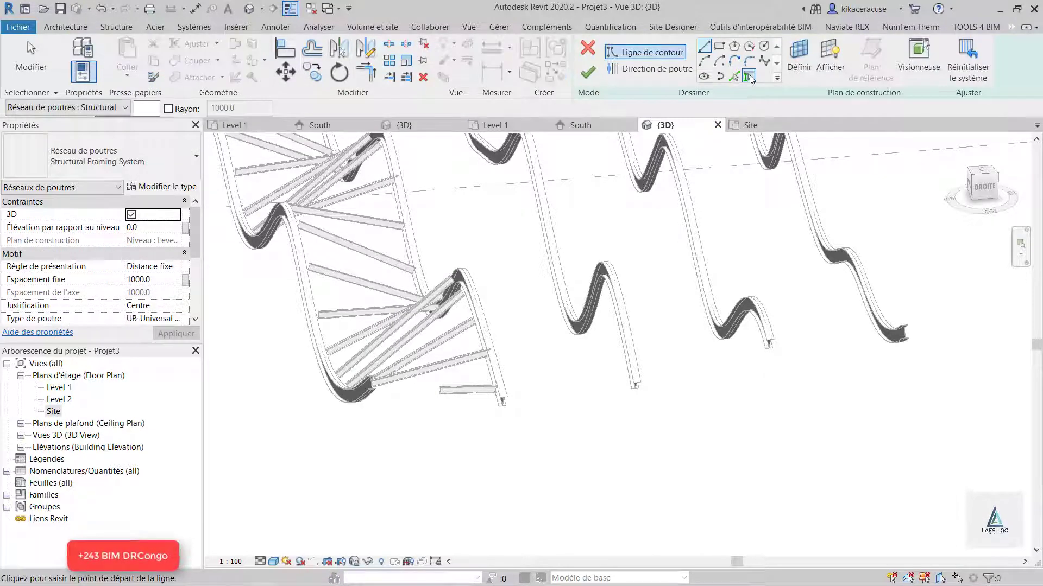
{"action": "left_click", "coordinate": [750, 77]}
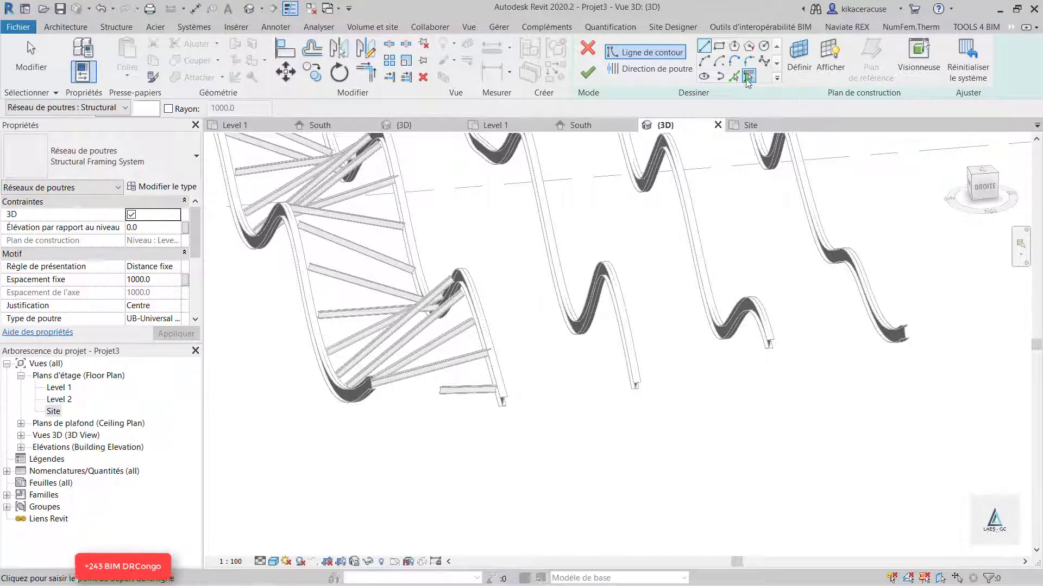
{"action": "left_click", "coordinate": [504, 389]}
{"action": "left_click", "coordinate": [638, 354]}
{"action": "scroll", "coordinate": [677, 471], "scroll_direction": "down", "scroll_amount": 2}
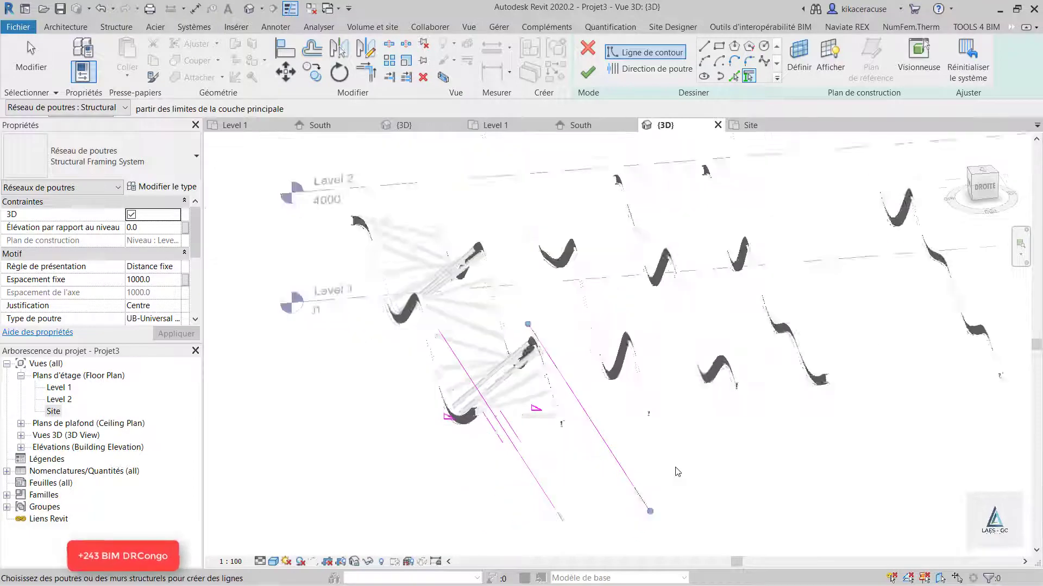
{"action": "scroll", "coordinate": [675, 471], "scroll_direction": "down", "scroll_amount": 1}
Close the second bay's beam system boundary with straight lines joining both ends of its two support lines
{"action": "left_click", "coordinate": [705, 46]}
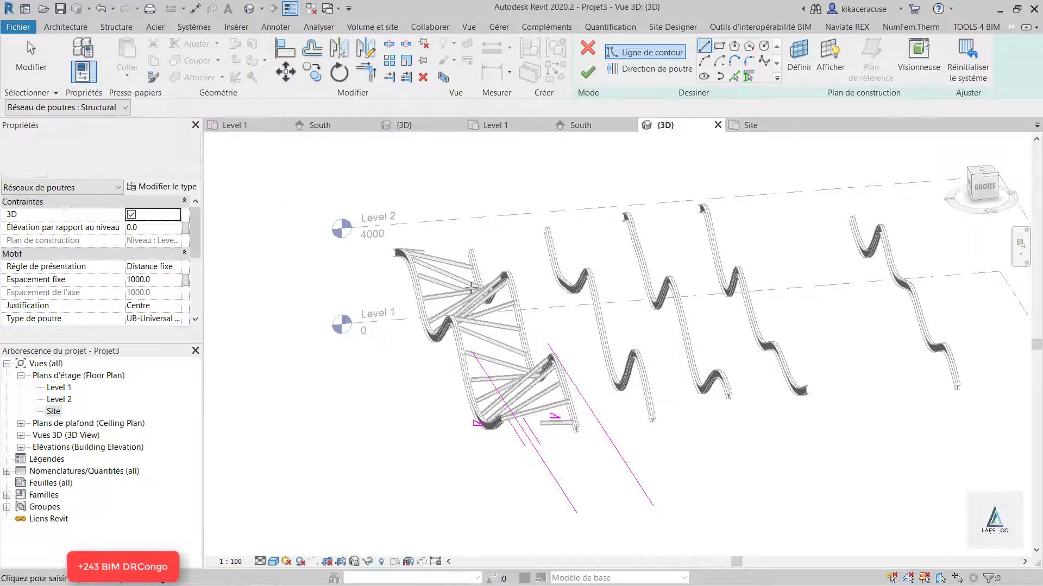
{"action": "scroll", "coordinate": [482, 337], "scroll_direction": "up", "scroll_amount": 2}
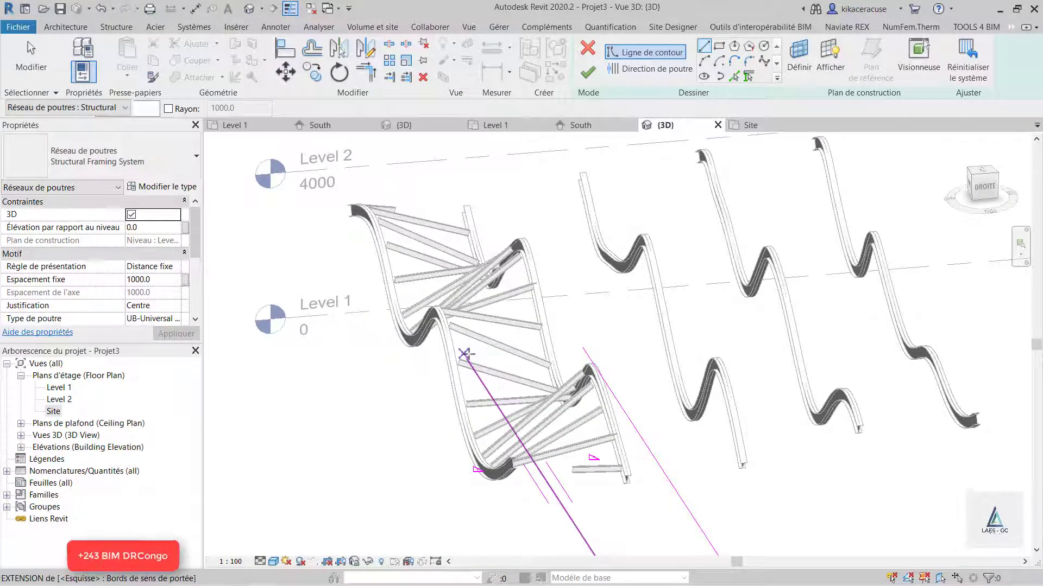
{"action": "left_click", "coordinate": [467, 359]}
{"action": "left_click", "coordinate": [582, 348]}
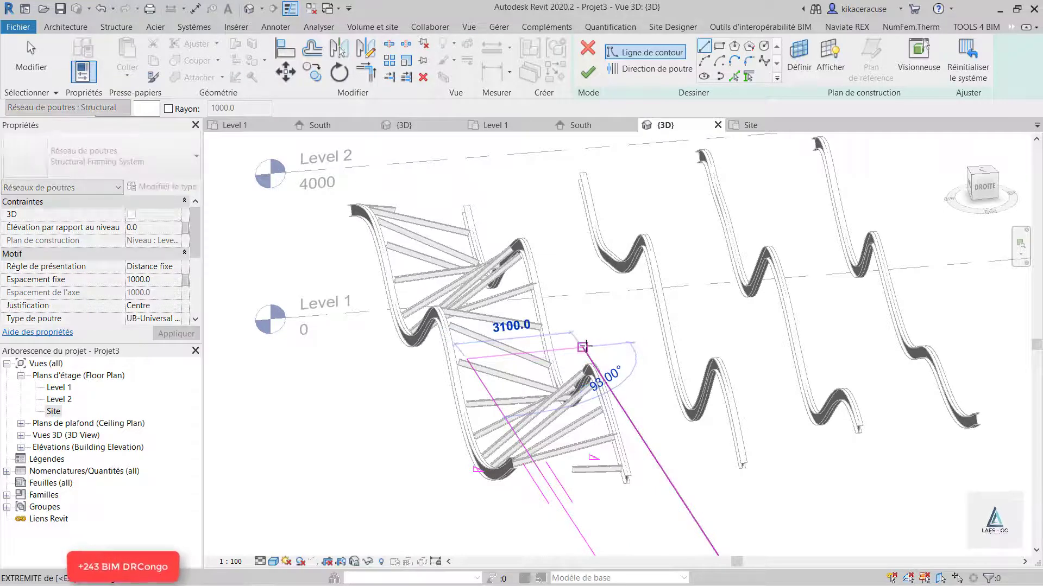
{"action": "scroll", "coordinate": [452, 231], "scroll_direction": "down", "scroll_amount": 2}
{"action": "left_click", "coordinate": [549, 444]}
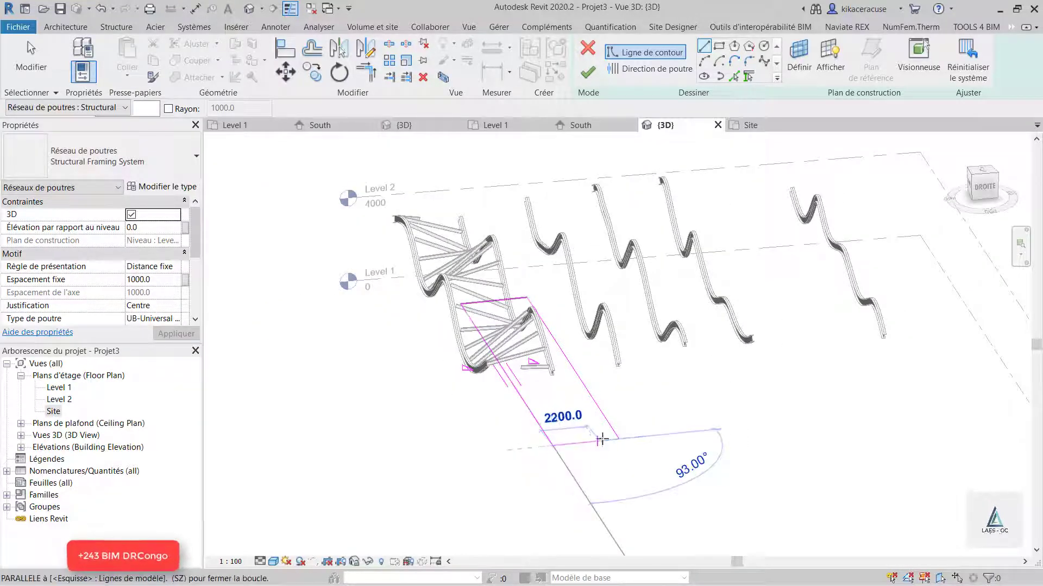
{"action": "left_click", "coordinate": [619, 440]}
Draw an extra boundary line about 3144 mm long between the sketch's two long sides, and remove it
{"action": "scroll", "coordinate": [494, 344], "scroll_direction": "up", "scroll_amount": 2}
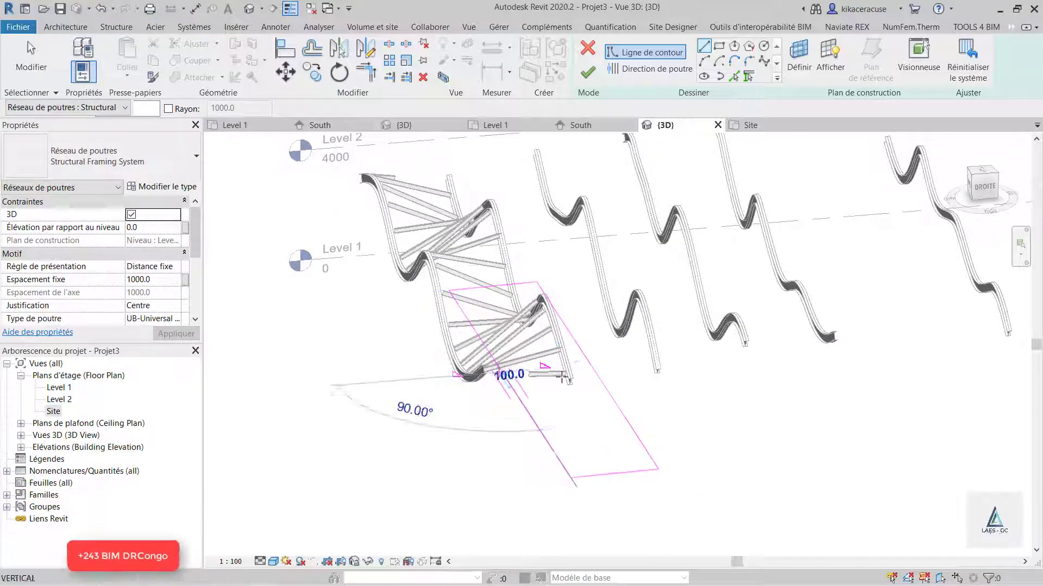
{"action": "left_click", "coordinate": [595, 372]}
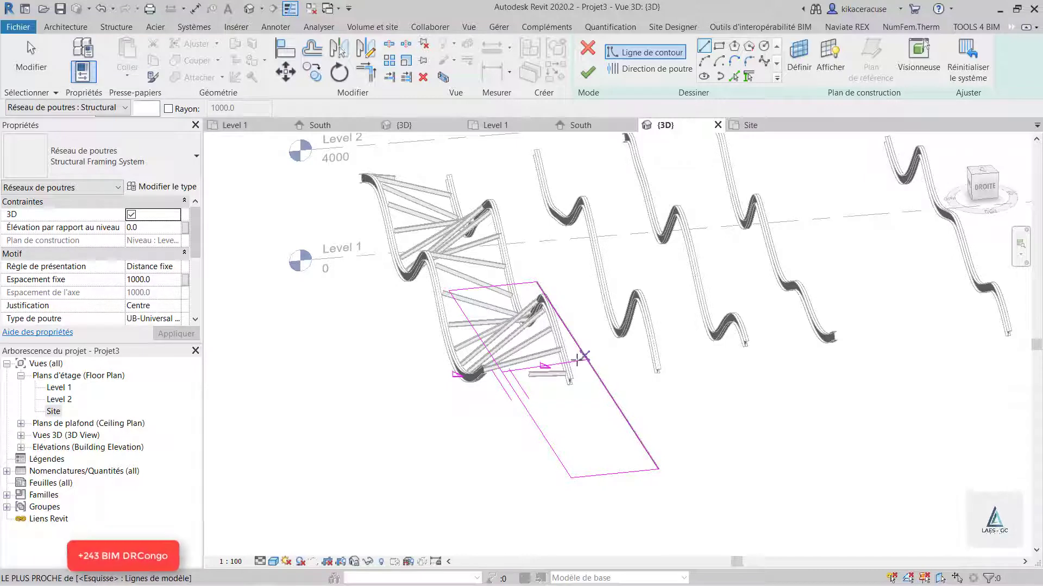
{"action": "key", "text": "Escape"}
{"action": "key", "text": "Escape"}
{"action": "left_click", "coordinate": [579, 363]}
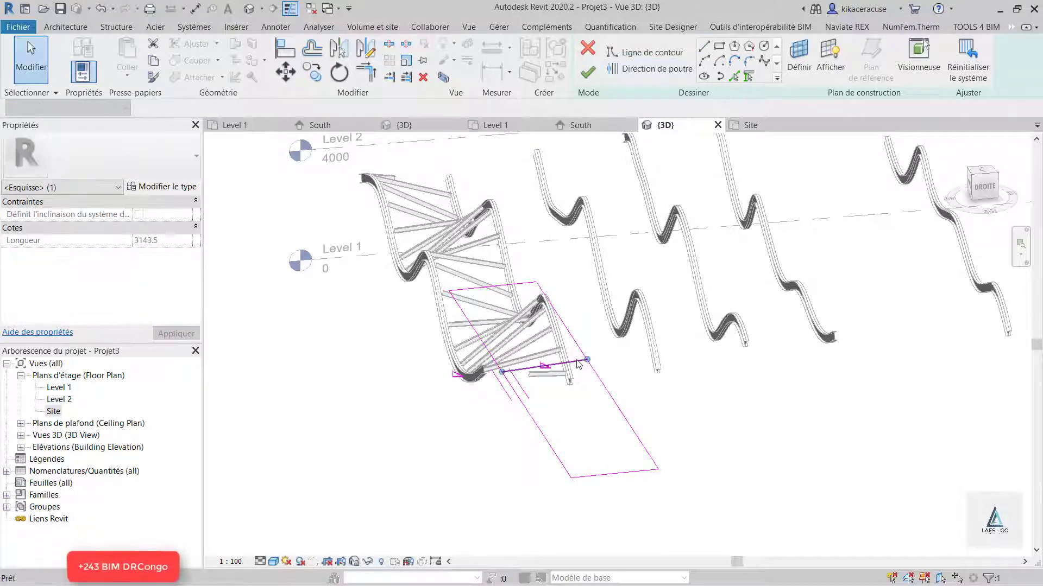
{"action": "key", "text": "Escape"}
Set the beam direction with a line about 3144 mm long across the boundary's long sides, and finish the beam system
{"action": "left_click", "coordinate": [652, 68]}
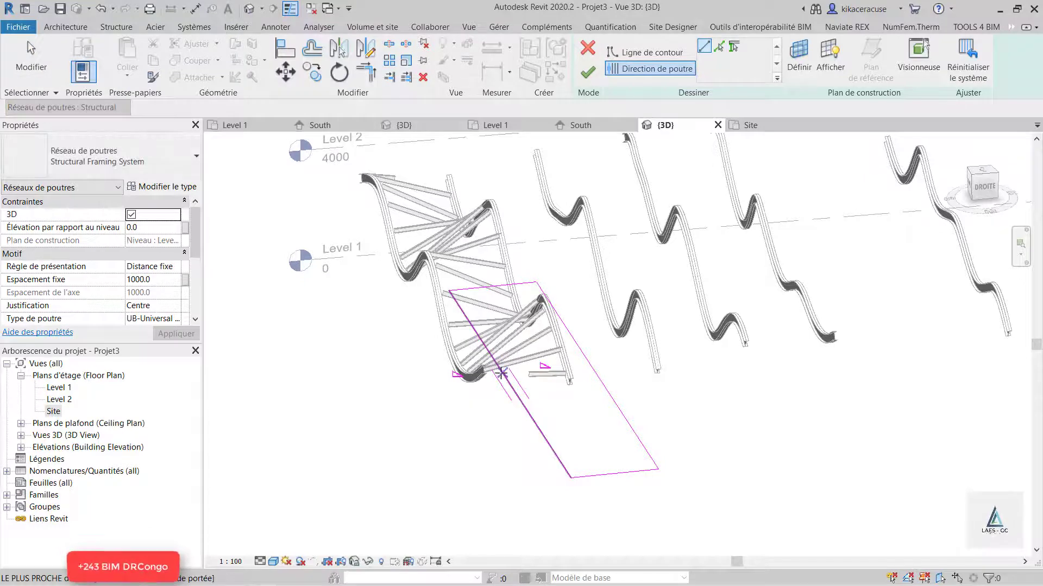
{"action": "left_click", "coordinate": [500, 373]}
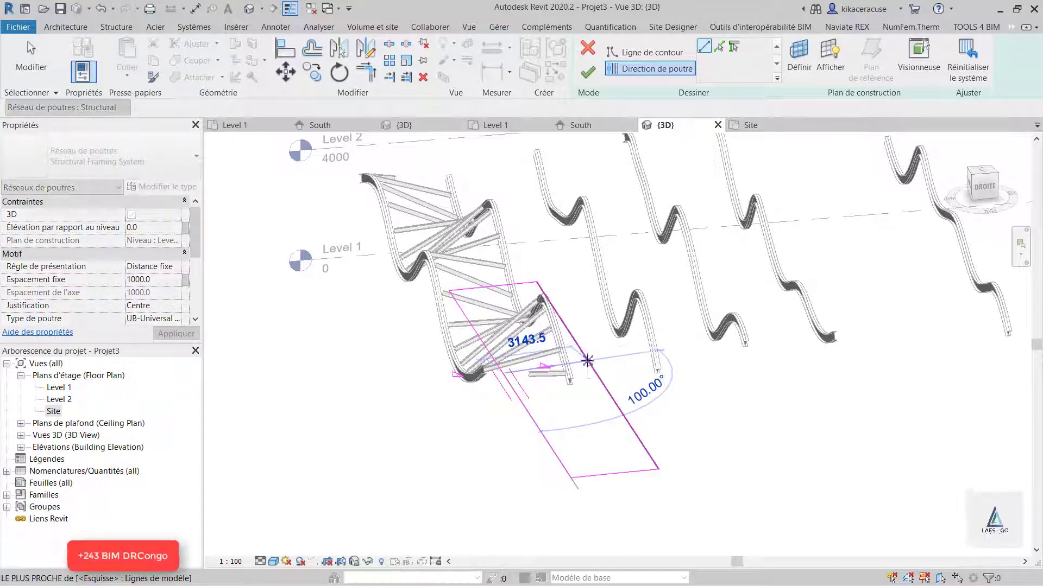
{"action": "left_click", "coordinate": [587, 360]}
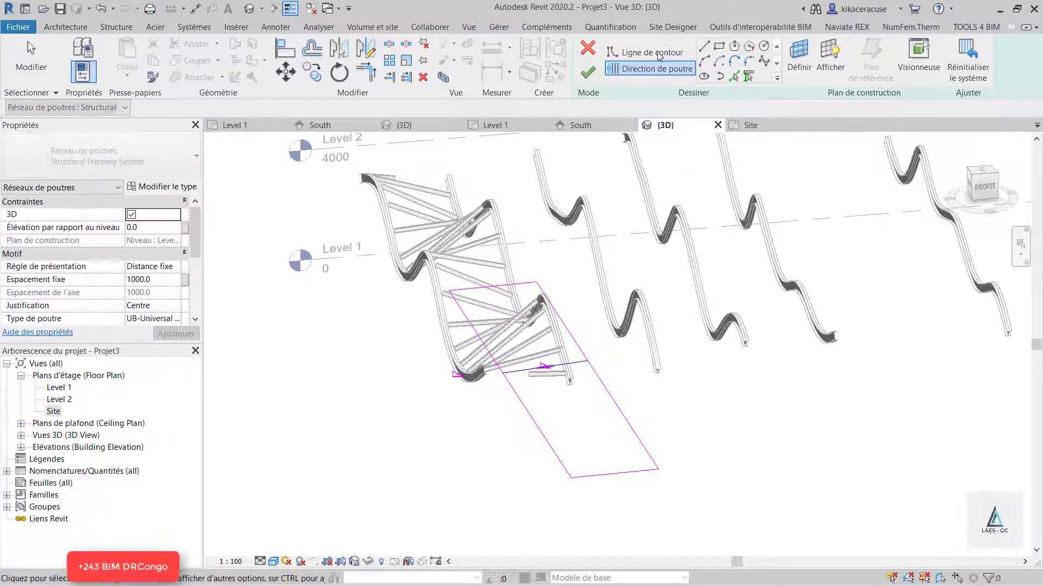
{"action": "key", "text": "Escape"}
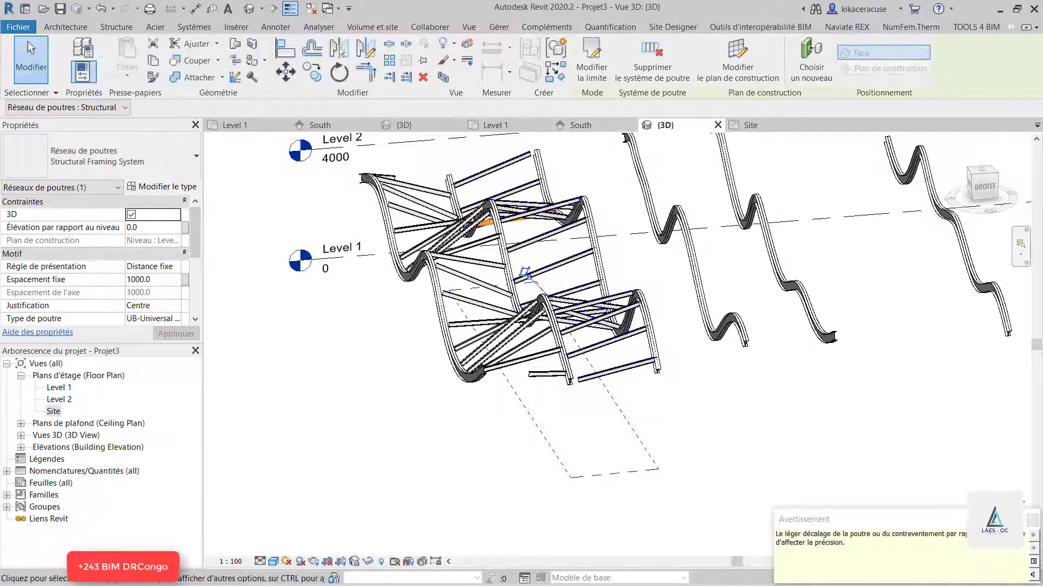
{"action": "left_click", "coordinate": [1032, 522]}
{"action": "key", "text": "Escape"}
Examine the two filled bays from other angles, checking how the infill beams meet the curved beams
{"action": "scroll", "coordinate": [521, 272], "scroll_direction": "down", "scroll_amount": 3}
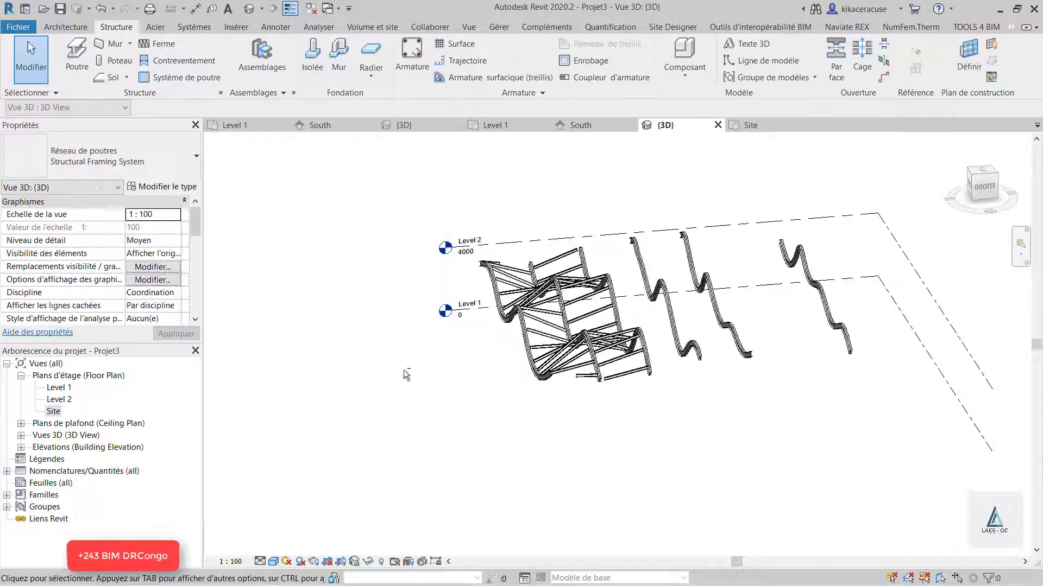
{"action": "middle_click_drag", "start_coordinate": [651, 380], "coordinate": [726, 365], "text": "shift"}
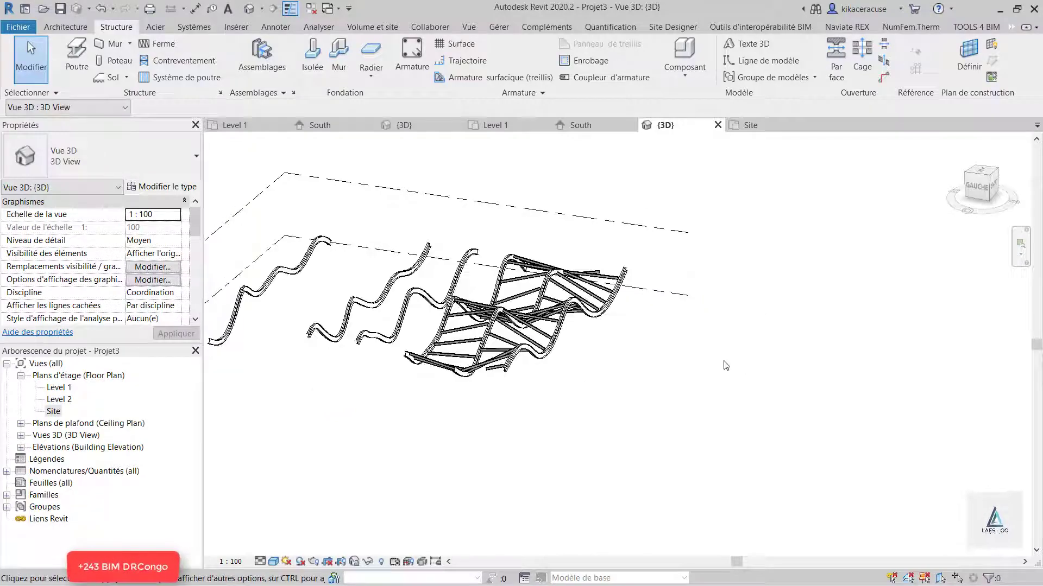
{"action": "scroll", "coordinate": [726, 365], "scroll_direction": "up", "scroll_amount": 3}
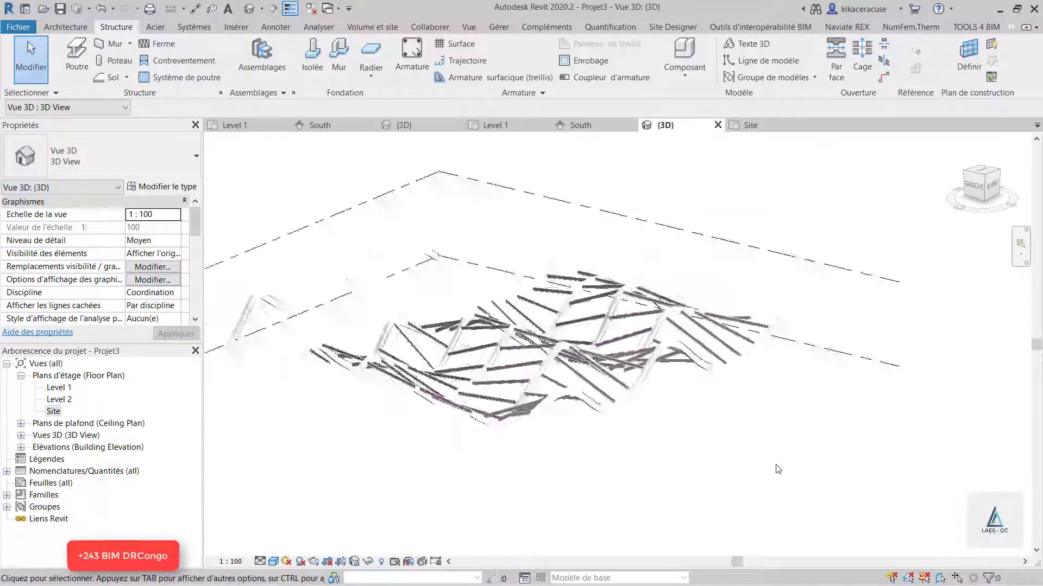
{"action": "scroll", "coordinate": [527, 364], "scroll_direction": "up", "scroll_amount": 5}
{"action": "scroll", "coordinate": [526, 363], "scroll_direction": "down", "scroll_amount": 5}
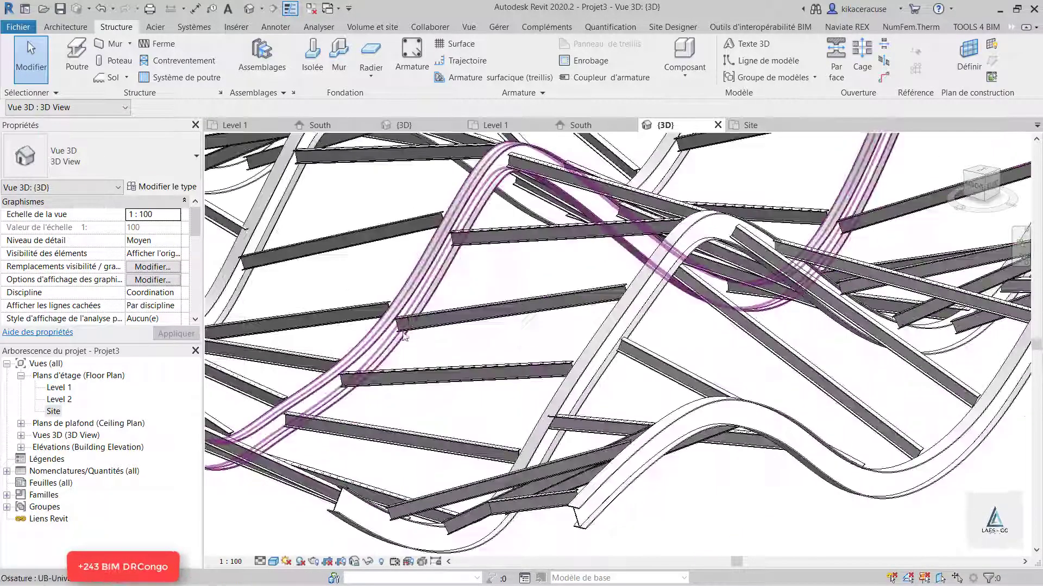
{"action": "scroll", "coordinate": [801, 254], "scroll_direction": "up", "scroll_amount": 4}
{"action": "scroll", "coordinate": [801, 254], "scroll_direction": "up", "scroll_amount": 2}
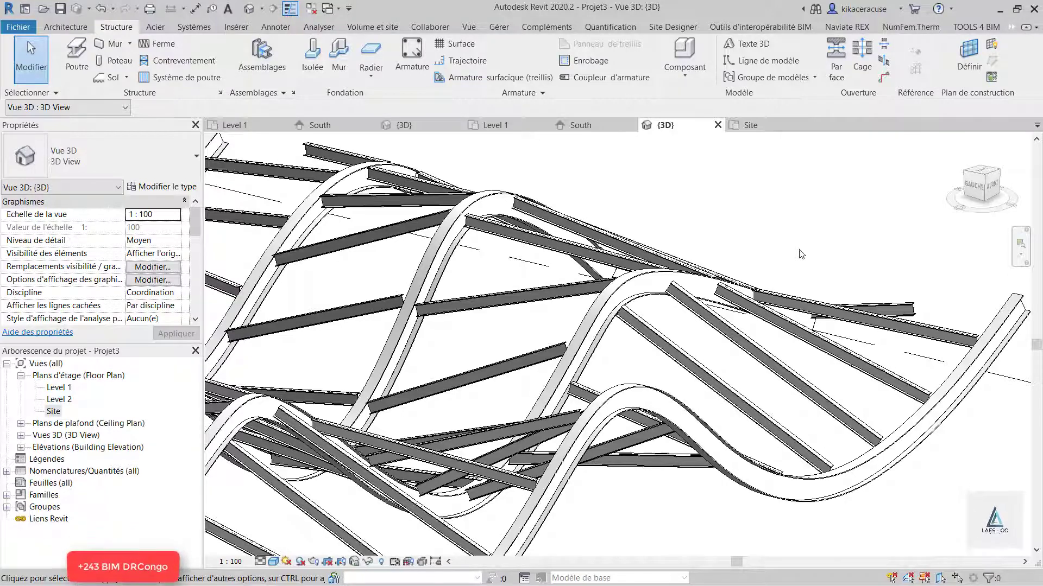
{"action": "scroll", "coordinate": [789, 246], "scroll_direction": "down", "scroll_amount": 3}
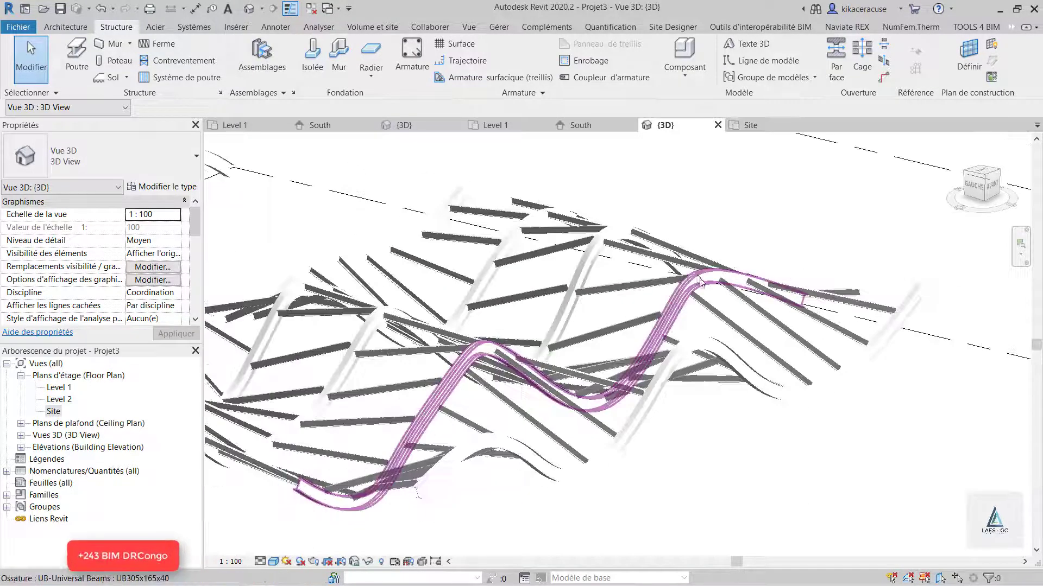
Examine the finished wavy roof framing and its columns in the Test Curved Beam project's 3D view
{"action": "left_click", "coordinate": [414, 128]}
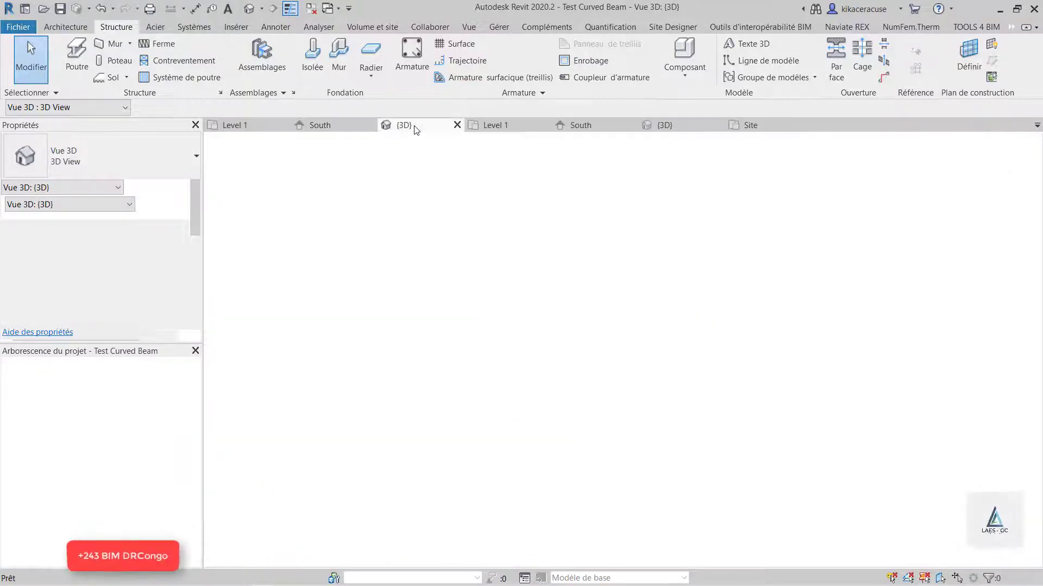
{"action": "scroll", "coordinate": [524, 315], "scroll_direction": "down", "scroll_amount": 4}
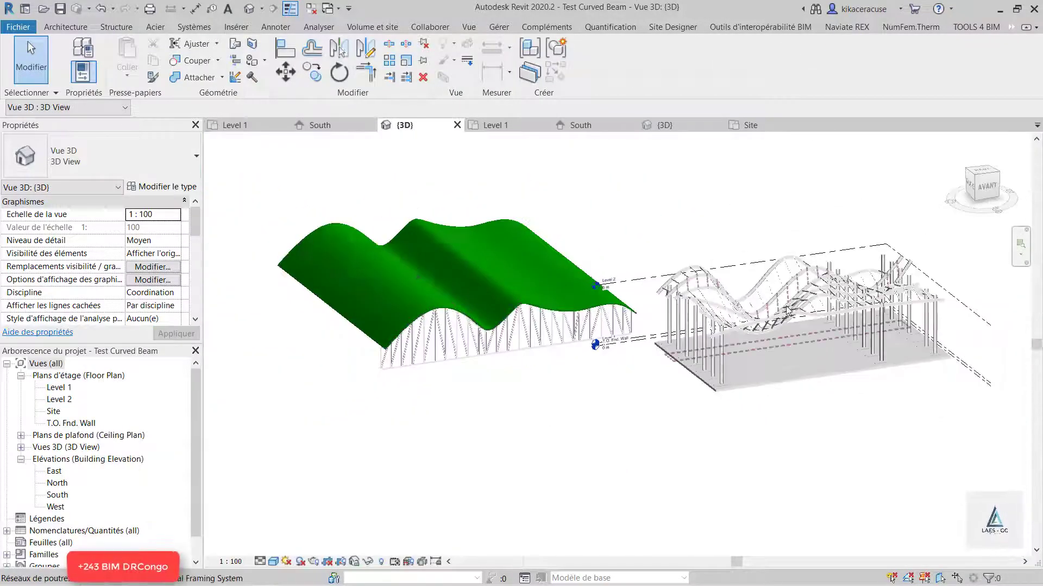
{"action": "scroll", "coordinate": [753, 207], "scroll_direction": "up", "scroll_amount": 6}
{"action": "scroll", "coordinate": [619, 230], "scroll_direction": "down", "scroll_amount": 4}
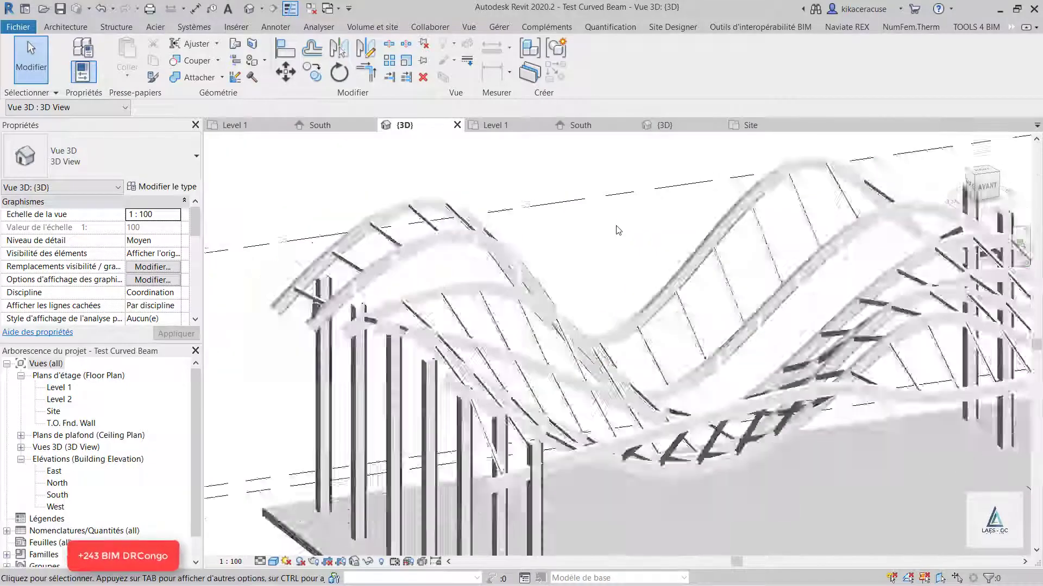
{"action": "middle_click_drag", "start_coordinate": [689, 258], "coordinate": [472, 256], "text": "shift"}
{"action": "scroll", "coordinate": [730, 256], "scroll_direction": "down", "scroll_amount": 5}
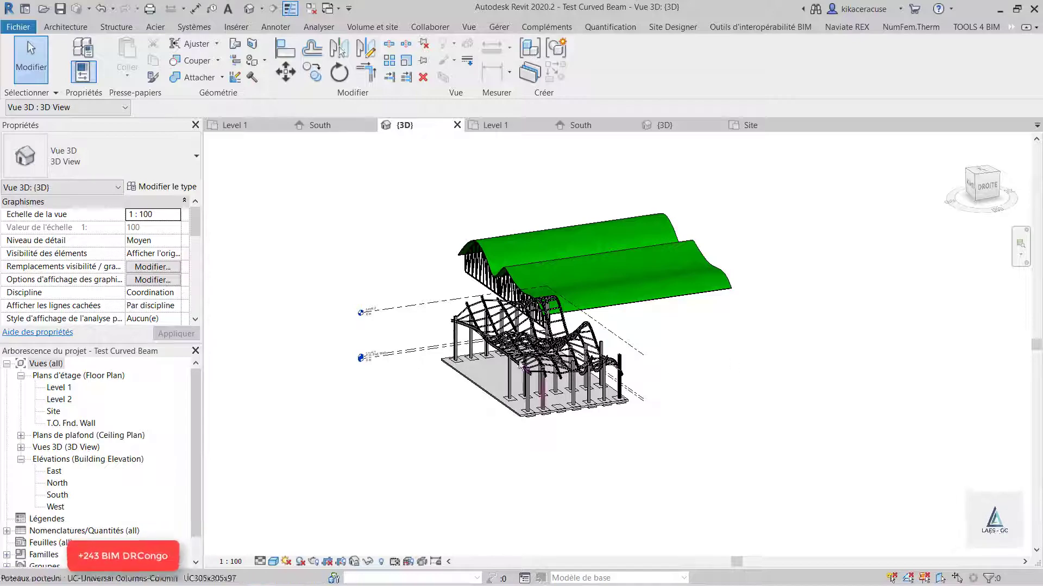
{"action": "middle_click_drag", "start_coordinate": [740, 353], "coordinate": [241, 317], "text": "shift"}
{"action": "scroll", "coordinate": [263, 338], "scroll_direction": "up", "scroll_amount": 4}
{"action": "scroll", "coordinate": [262, 338], "scroll_direction": "up", "scroll_amount": 6}
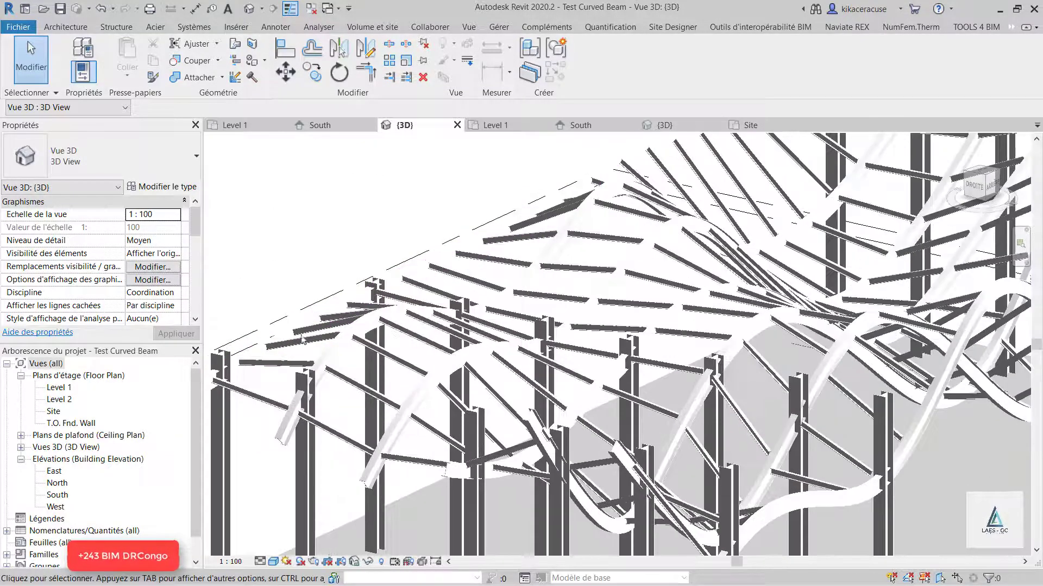
{"action": "scroll", "coordinate": [349, 251], "scroll_direction": "down", "scroll_amount": 6}
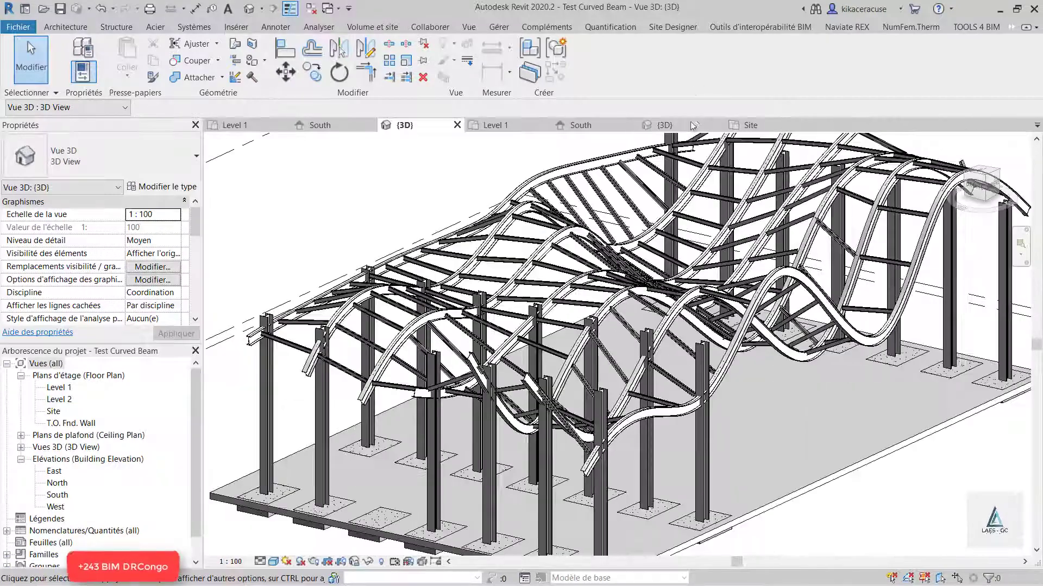
In the Project3 3D view, reveal the hidden elements and unhide the wavy Generic - 125mm roof
{"action": "left_click", "coordinate": [677, 128]}
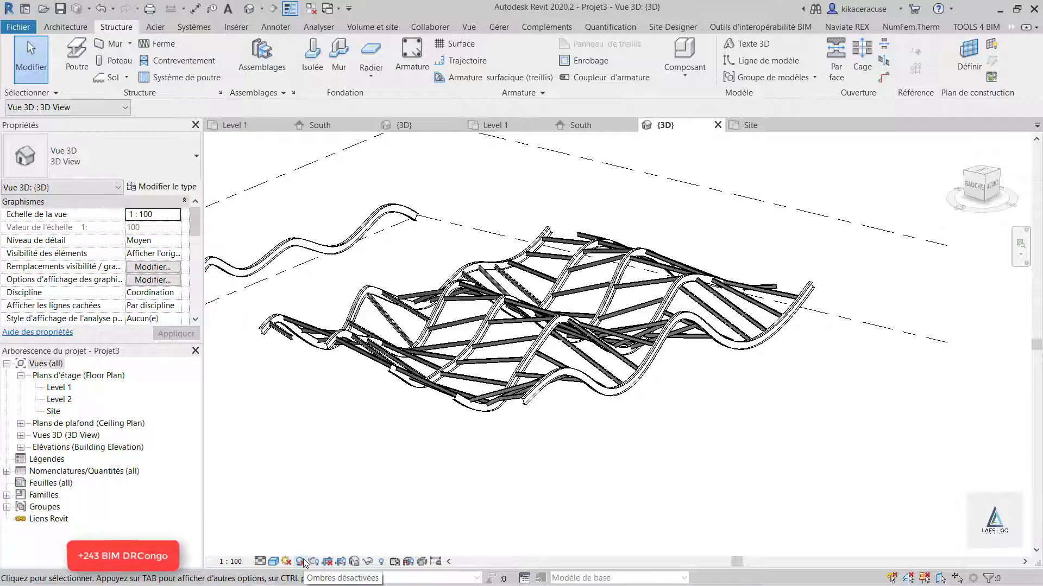
{"action": "left_click", "coordinate": [384, 562]}
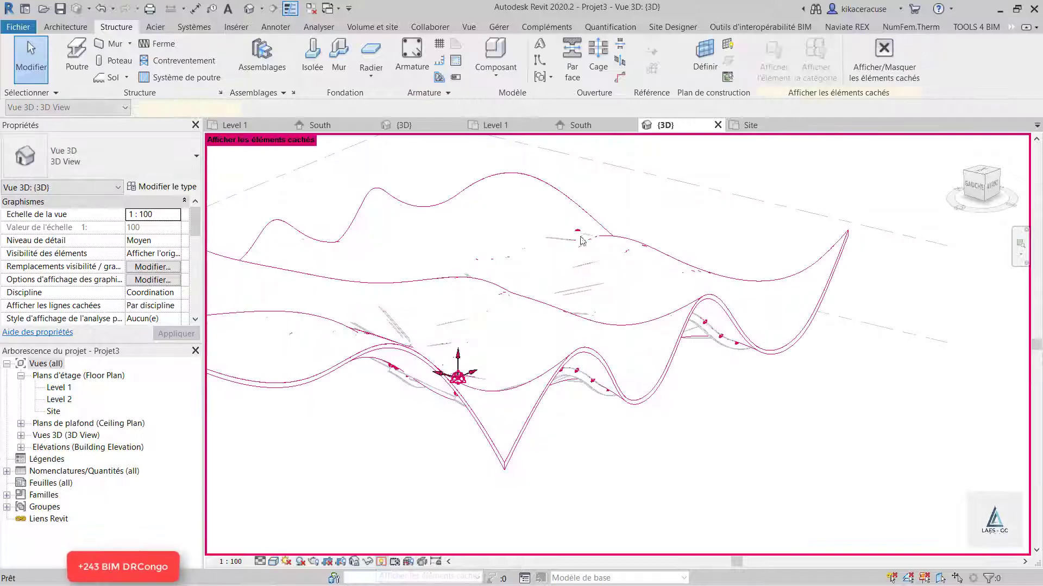
{"action": "left_click", "coordinate": [545, 216]}
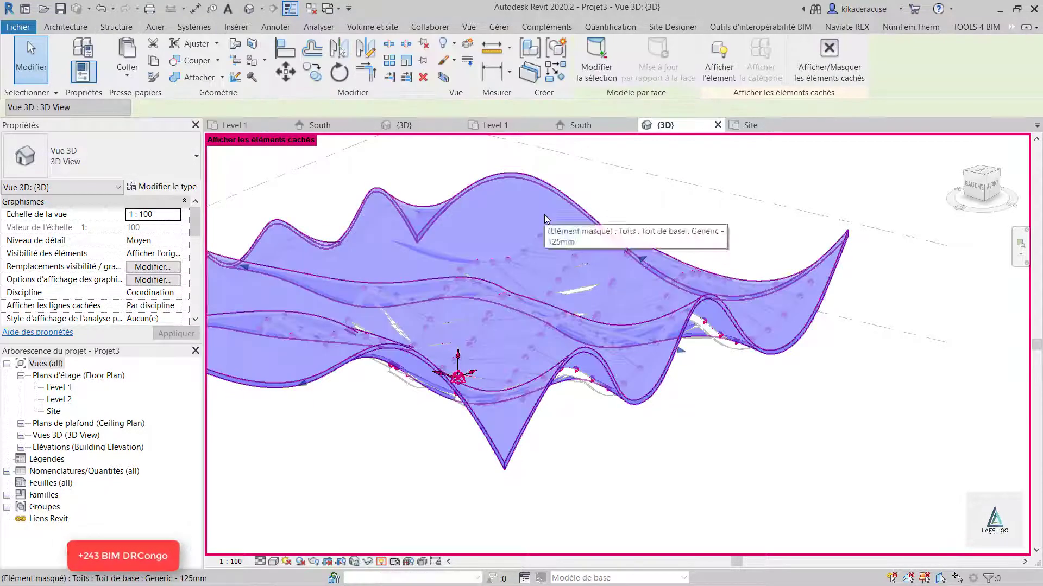
{"action": "right_click", "coordinate": [544, 216]}
{"action": "mouse_move", "coordinate": [650, 281]}
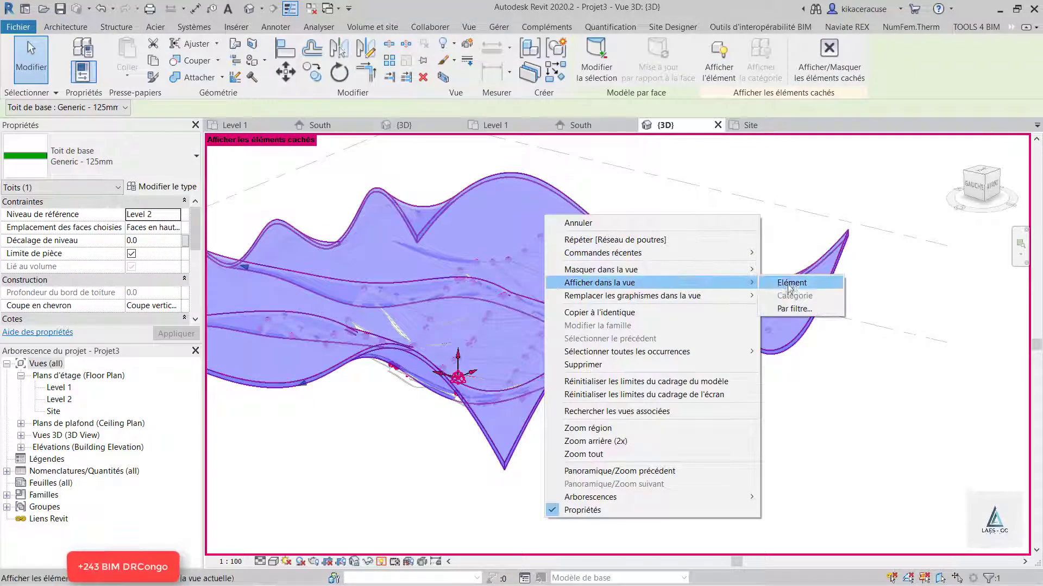
{"action": "left_click", "coordinate": [792, 283]}
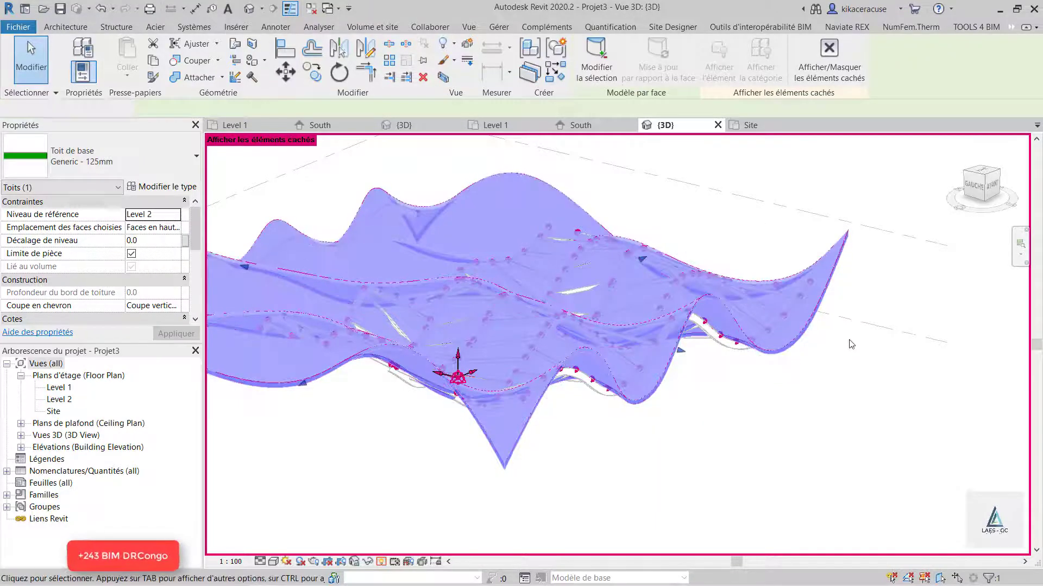
Deselect the wavy roof and turn off the display of hidden elements in the Project3 3D view
{"action": "key", "text": "Escape"}
{"action": "scroll", "coordinate": [805, 313], "scroll_direction": "down", "scroll_amount": 4}
{"action": "scroll", "coordinate": [563, 382], "scroll_direction": "up", "scroll_amount": 2}
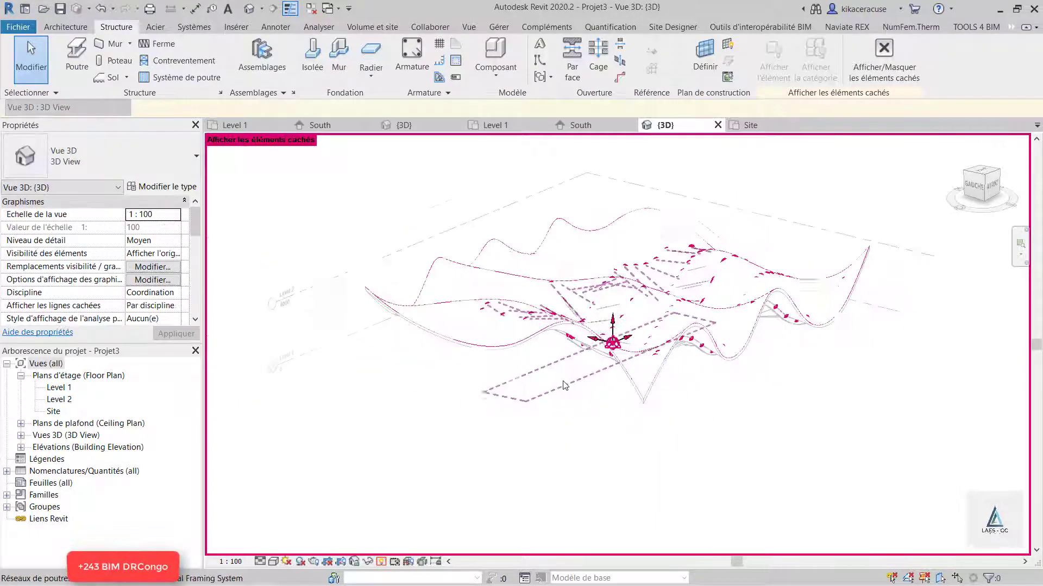
{"action": "middle_click_drag", "start_coordinate": [582, 345], "coordinate": [585, 194], "text": "shift"}
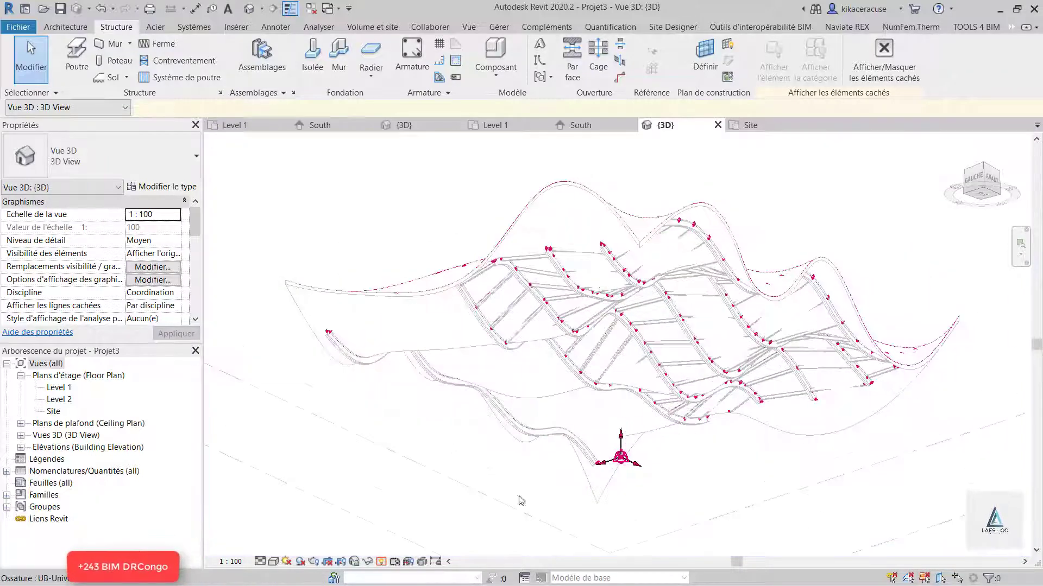
{"action": "scroll", "coordinate": [683, 382], "scroll_direction": "up", "scroll_amount": 3}
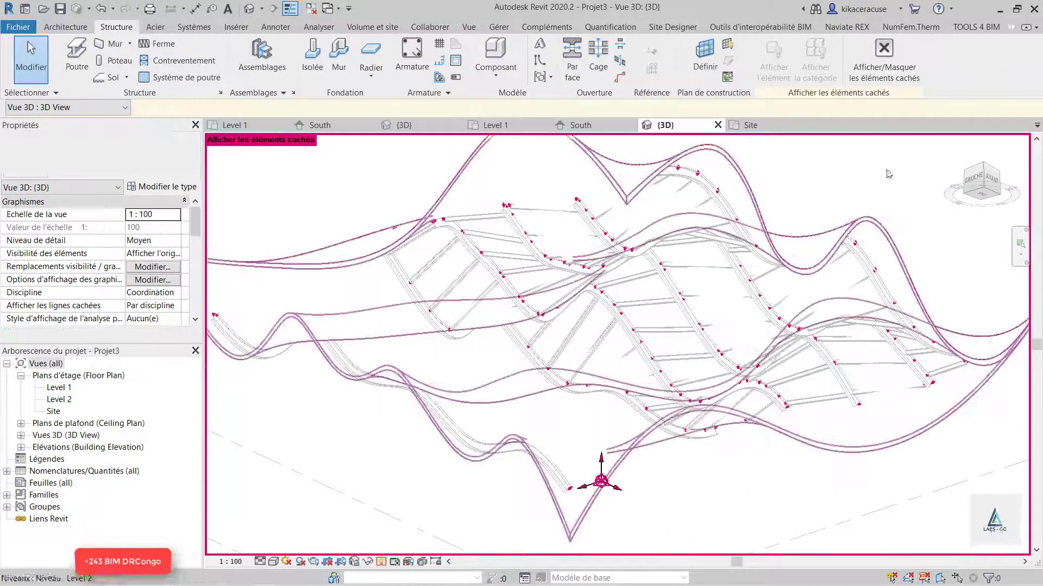
{"action": "left_click", "coordinate": [381, 561]}
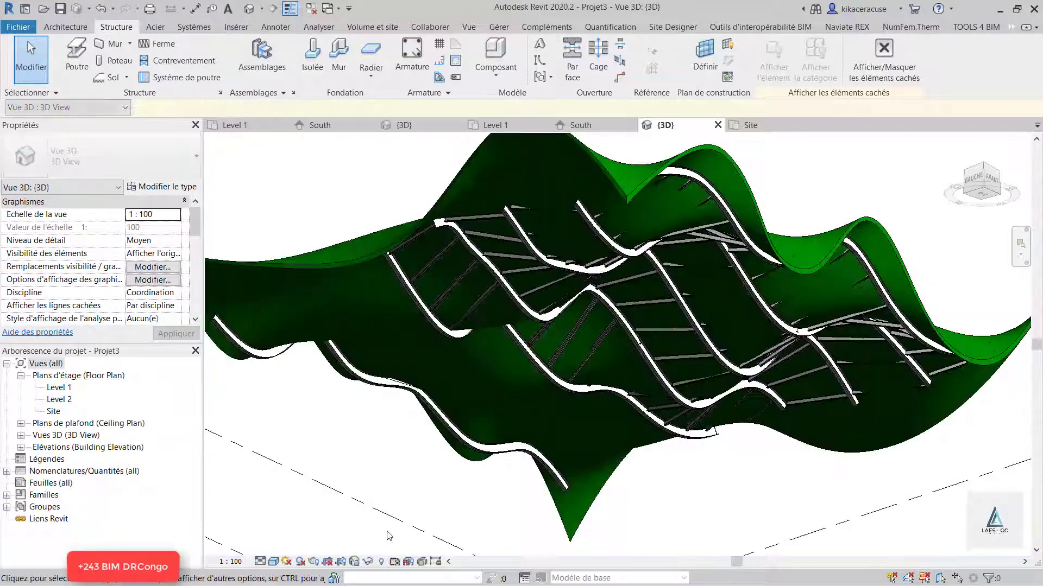
Examine the wavy roof from below, the side and above, checking how the curved beams and infill beams meet its surface
{"action": "scroll", "coordinate": [685, 175], "scroll_direction": "up", "scroll_amount": 2}
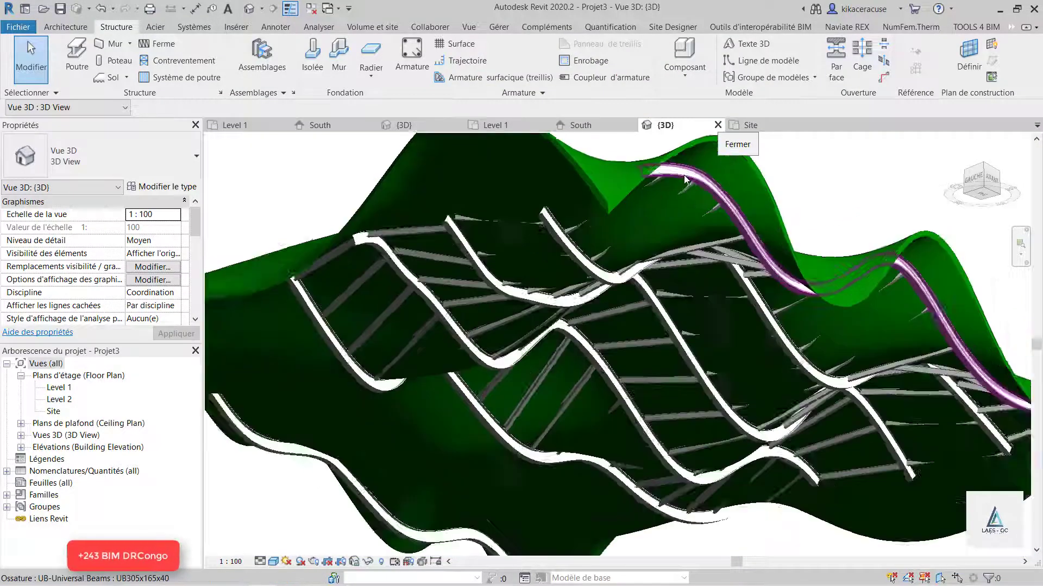
{"action": "scroll", "coordinate": [602, 239], "scroll_direction": "down", "scroll_amount": 3}
{"action": "scroll", "coordinate": [634, 298], "scroll_direction": "up", "scroll_amount": 1}
{"action": "middle_click_drag", "start_coordinate": [633, 296], "coordinate": [687, 462], "text": "shift"}
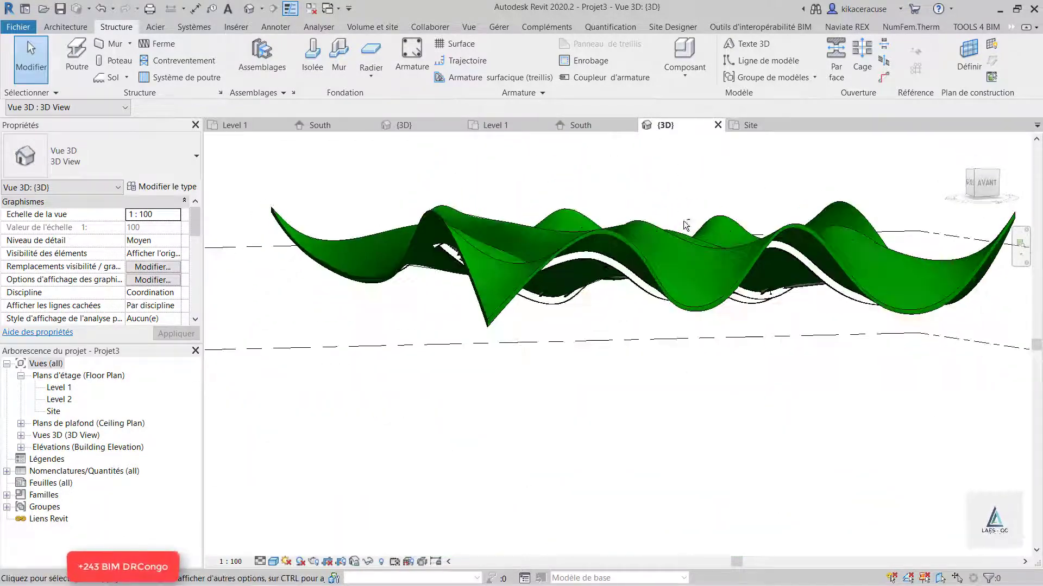
{"action": "middle_click_drag", "start_coordinate": [694, 202], "coordinate": [666, 283], "text": "shift"}
{"action": "middle_click_drag", "start_coordinate": [751, 221], "coordinate": [829, 169], "text": "shift"}
{"action": "scroll", "coordinate": [829, 170], "scroll_direction": "up", "scroll_amount": 2}
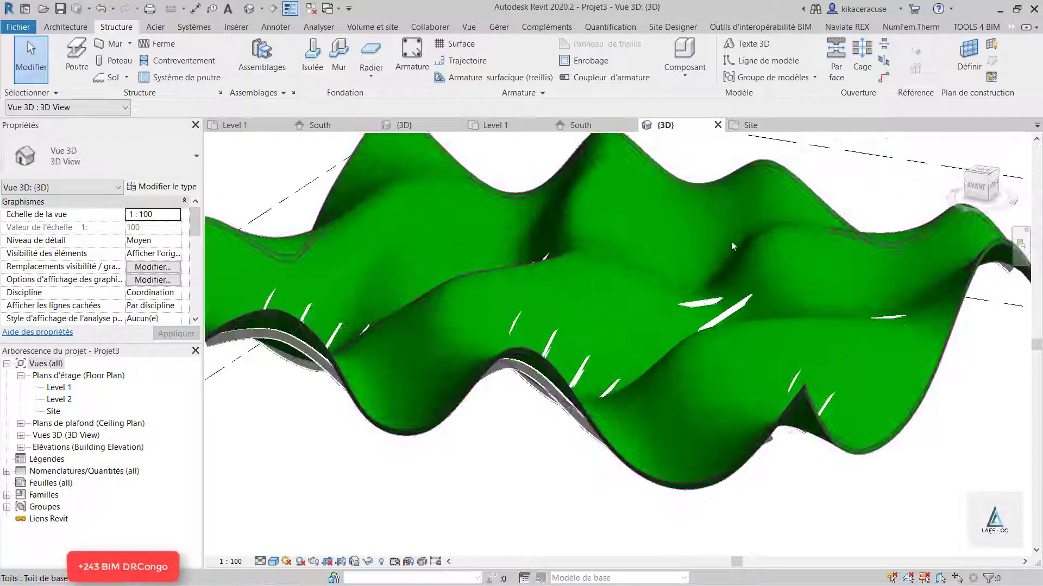
{"action": "scroll", "coordinate": [712, 344], "scroll_direction": "down", "scroll_amount": 1}
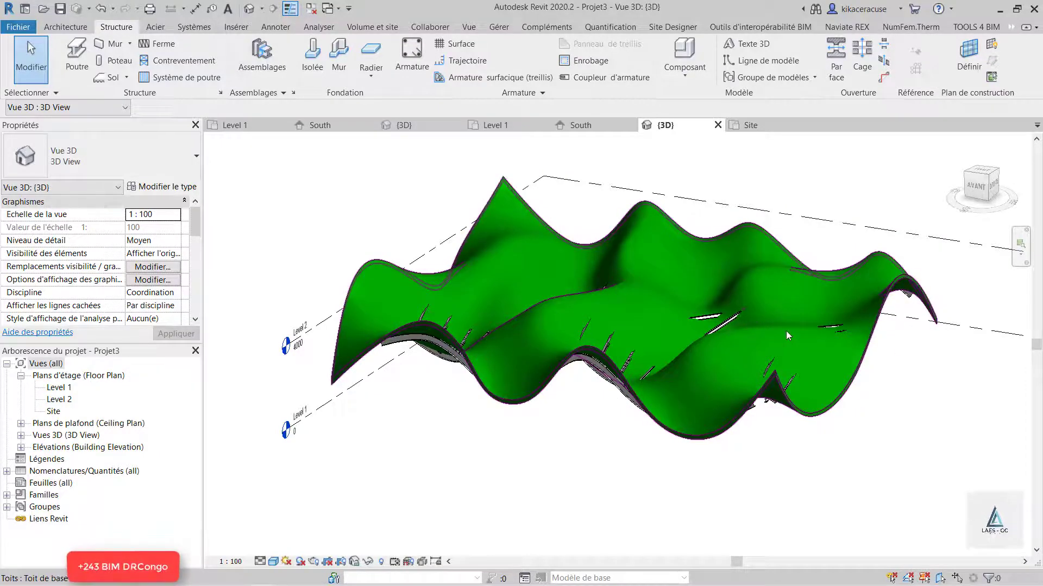
{"action": "scroll", "coordinate": [728, 329], "scroll_direction": "up", "scroll_amount": 2}
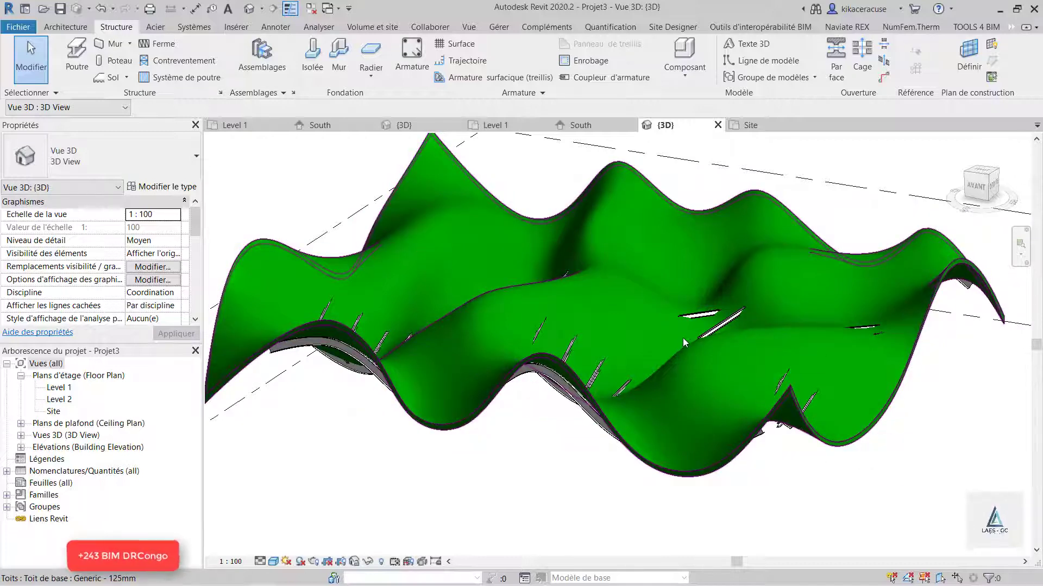
{"action": "scroll", "coordinate": [612, 378], "scroll_direction": "down", "scroll_amount": 2}
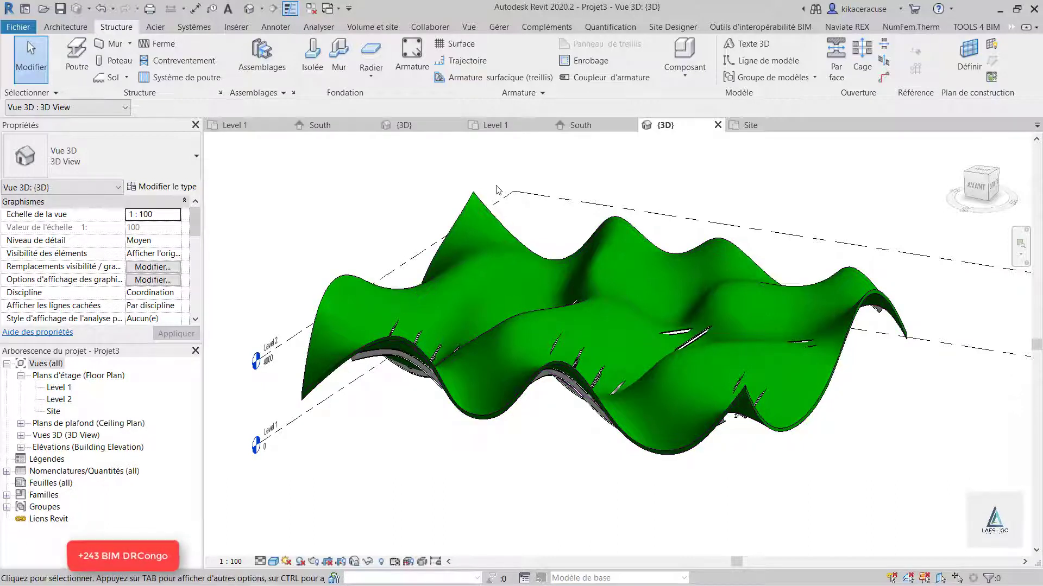
Switch to the Test Curved Beam project and open its 3D view named Vue 3D 4
{"action": "left_click", "coordinate": [411, 126]}
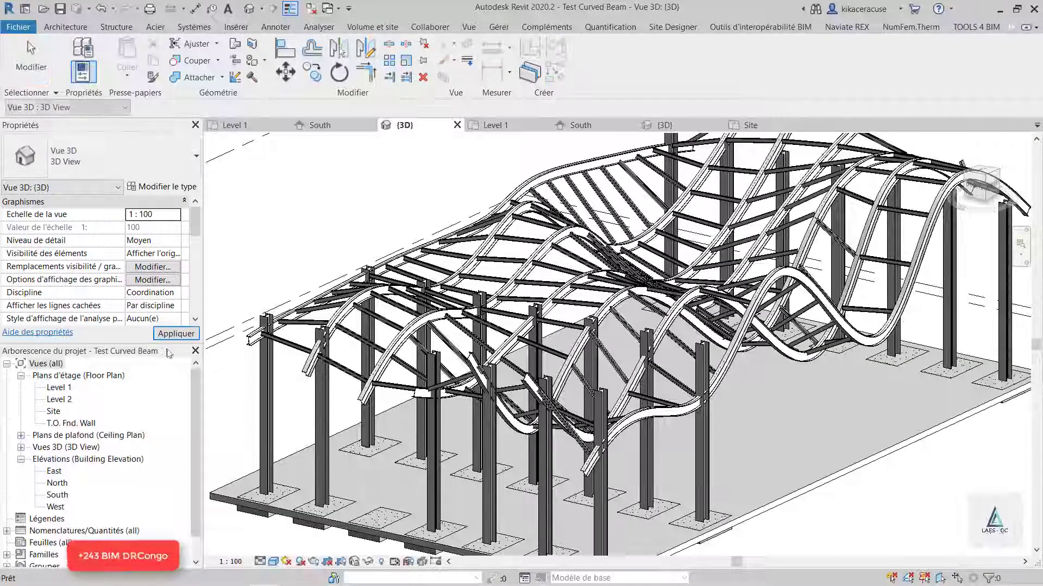
{"action": "scroll", "coordinate": [93, 490], "scroll_direction": "down", "scroll_amount": 1}
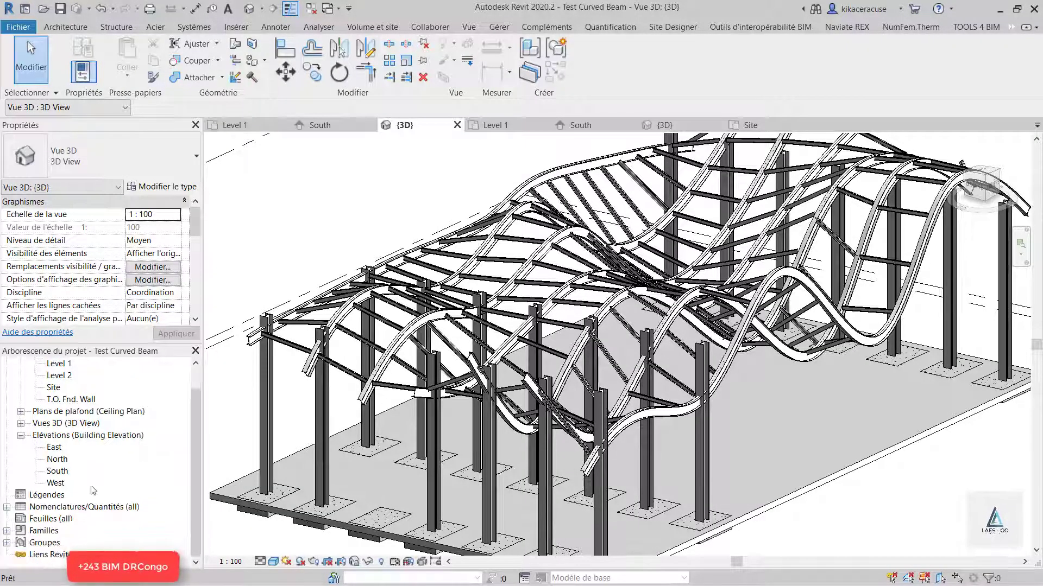
{"action": "scroll", "coordinate": [93, 490], "scroll_direction": "up", "scroll_amount": 1}
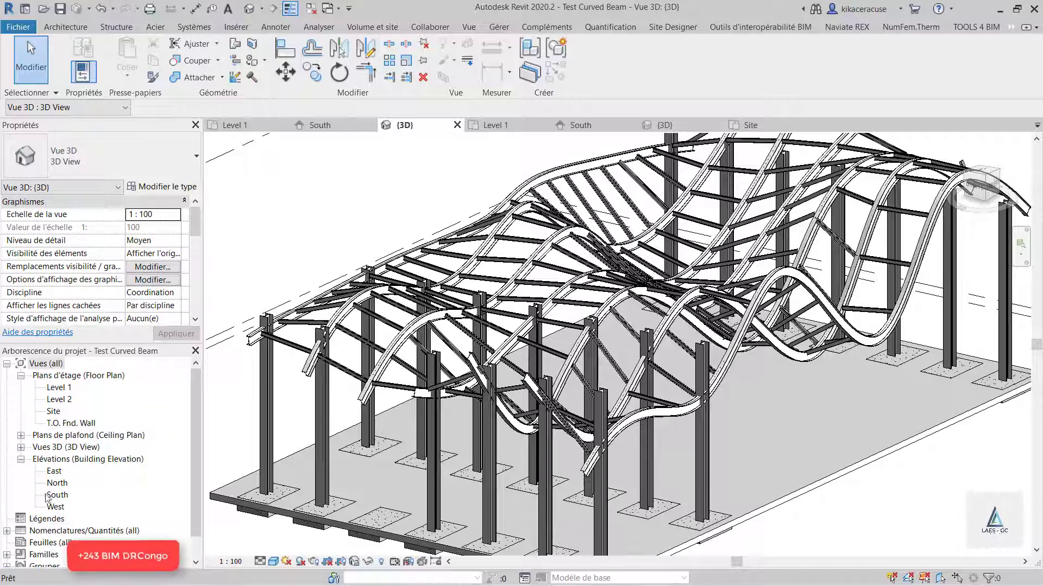
{"action": "left_click", "coordinate": [21, 446]}
{"action": "double_click", "coordinate": [59, 495]}
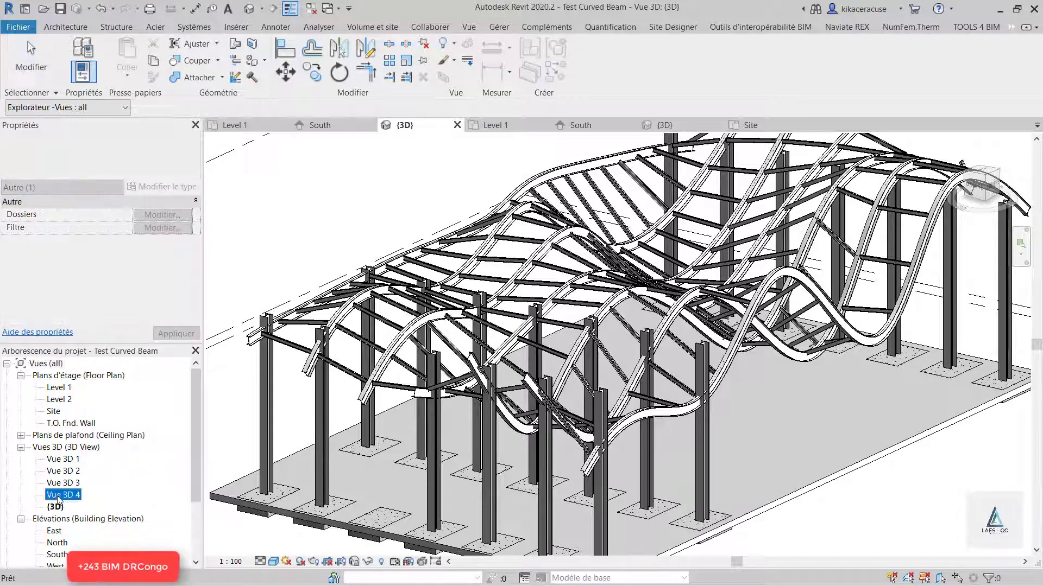